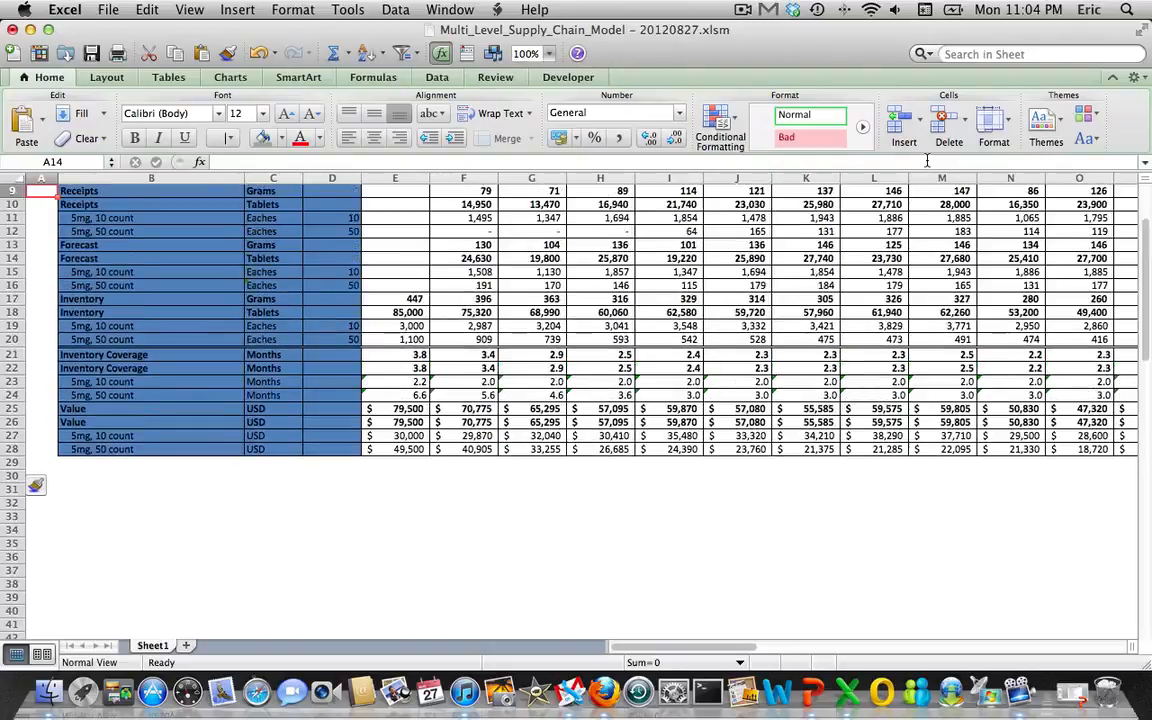
- Make the table's header row 8 bold, from the Finished Goods - United States title across to Dec-15
{"action": "scroll", "coordinate": [838, 167], "scroll_direction": "up", "scroll_amount": 1}
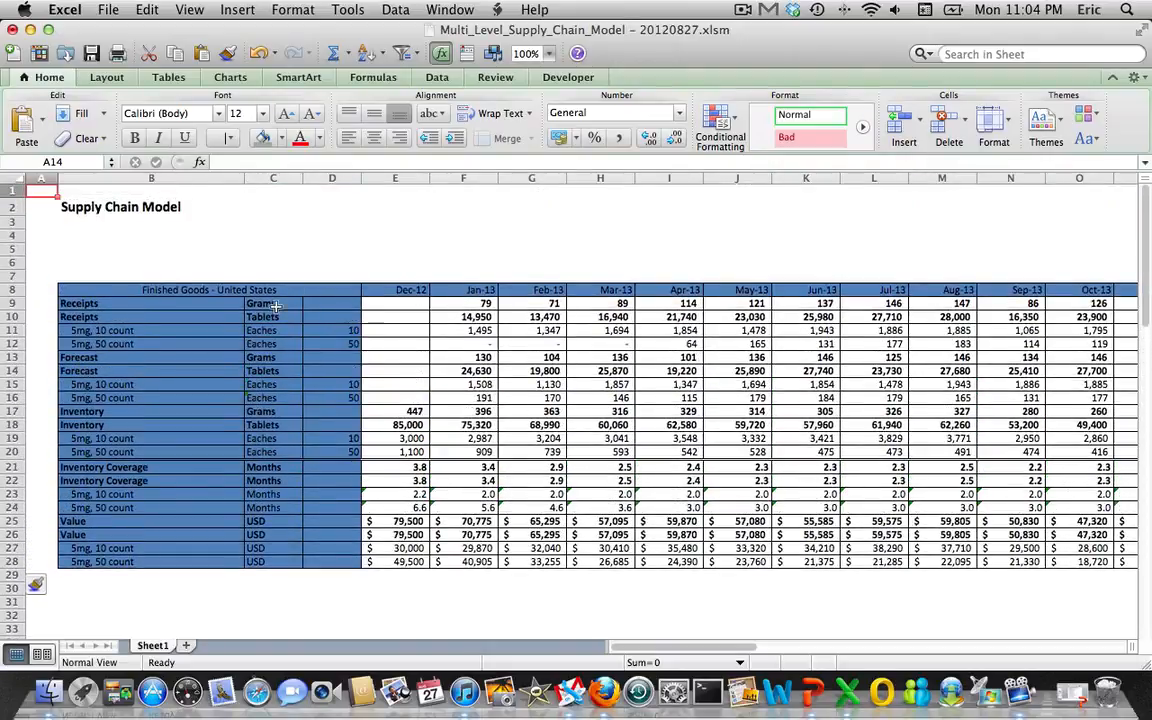
{"action": "left_click", "coordinate": [197, 292]}
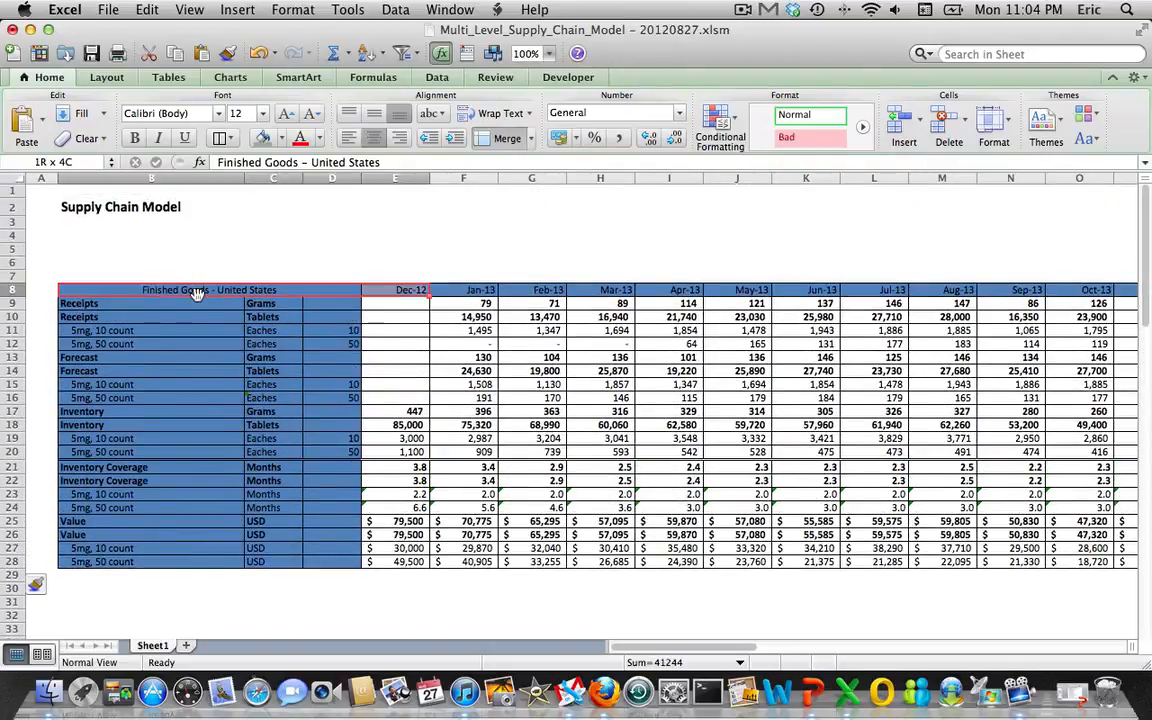
{"action": "left_click_drag", "start_coordinate": [410, 292], "coordinate": [1110, 300]}
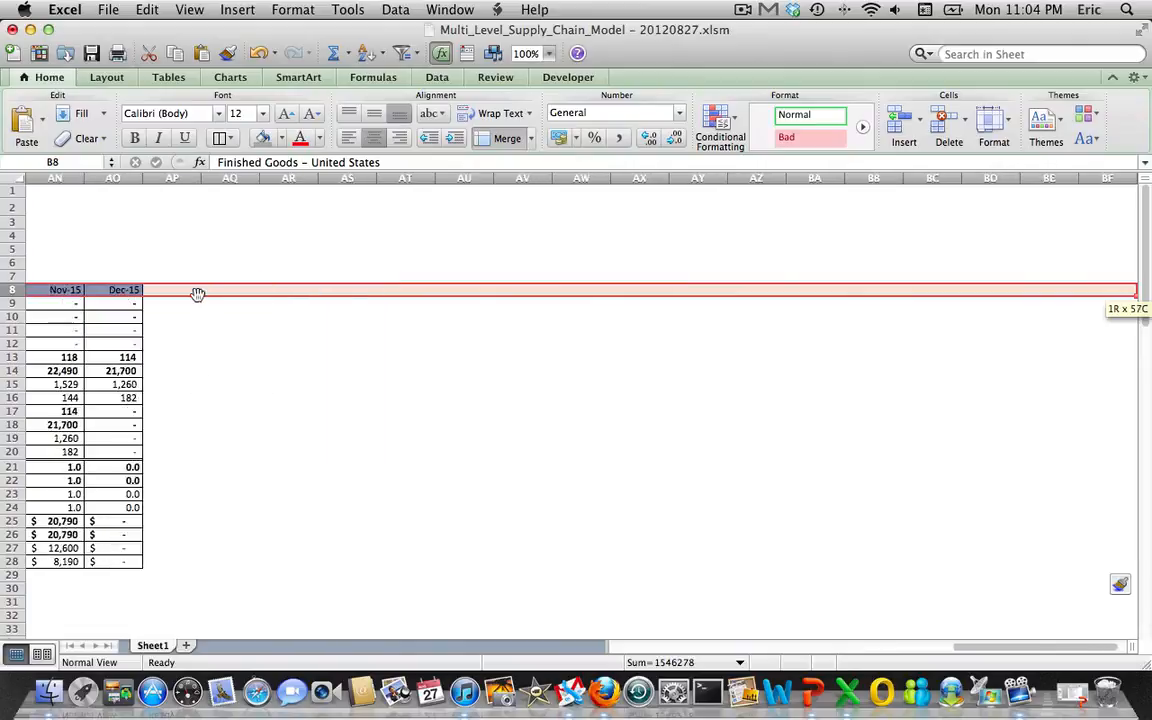
{"action": "left_click_drag", "start_coordinate": [197, 293], "coordinate": [197, 294]}
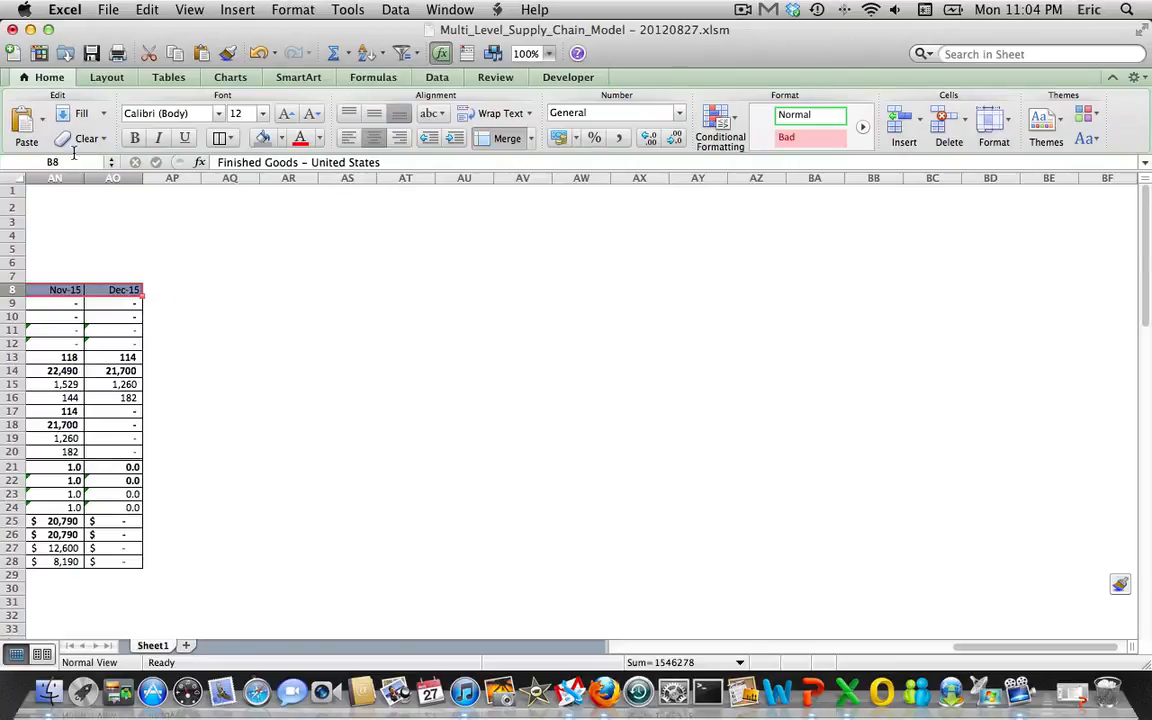
{"action": "left_click", "coordinate": [127, 144]}
{"action": "key", "text": "Left"}
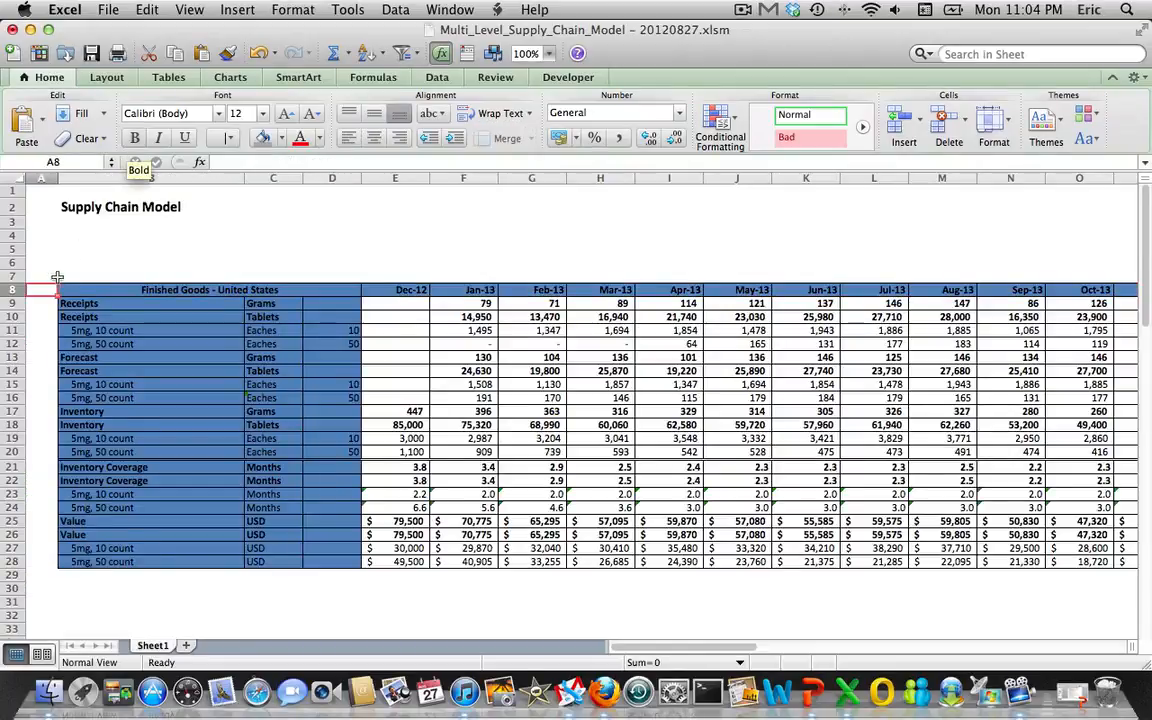
- Add an outside border around row 31 below the table, from column B through column AO
{"action": "left_click_drag", "start_coordinate": [15, 296], "coordinate": [39, 557]}
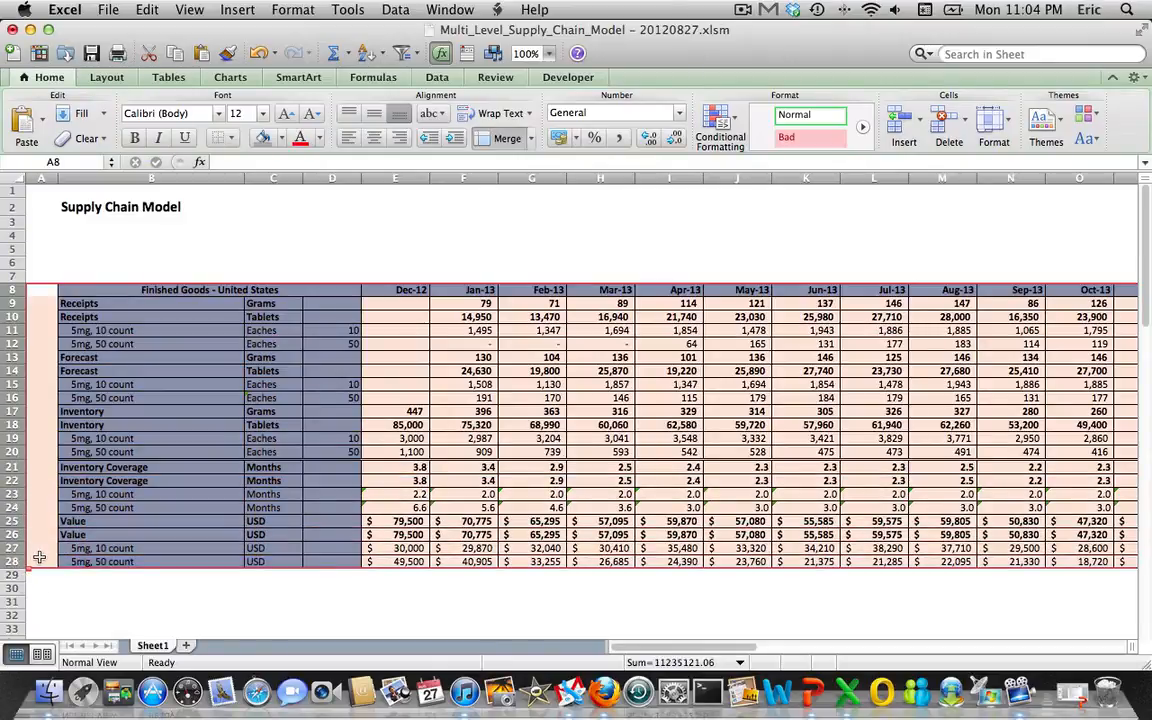
{"action": "left_click", "coordinate": [126, 589]}
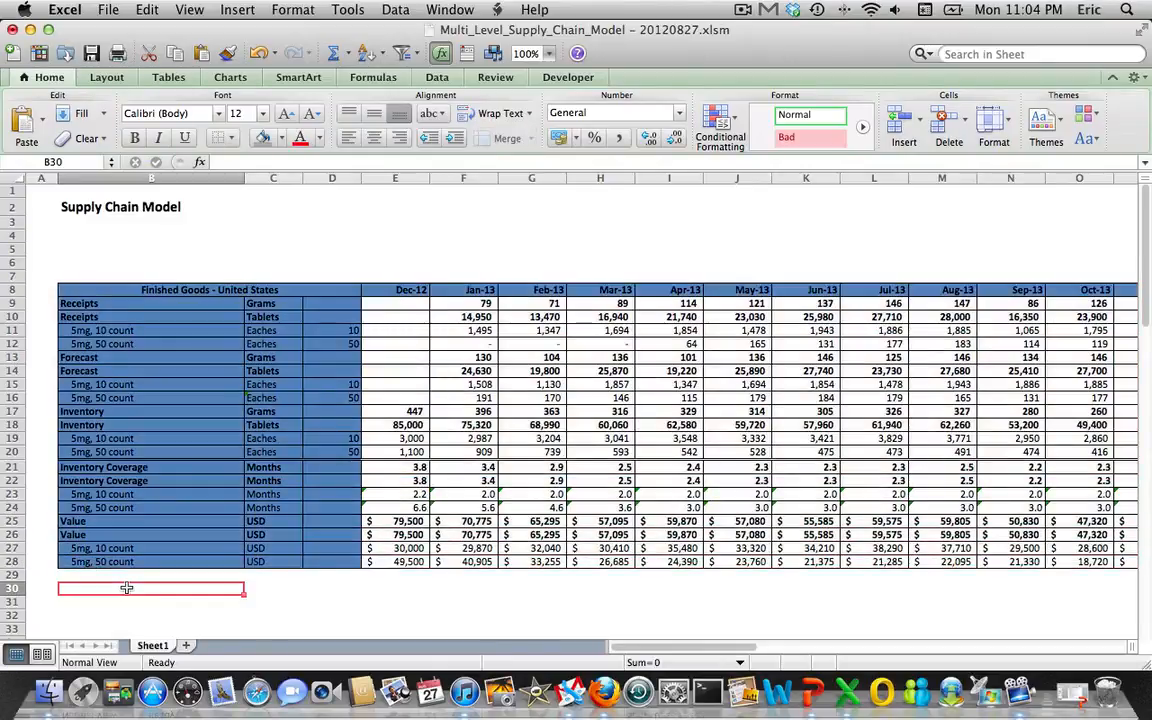
{"action": "key", "text": "Return"}
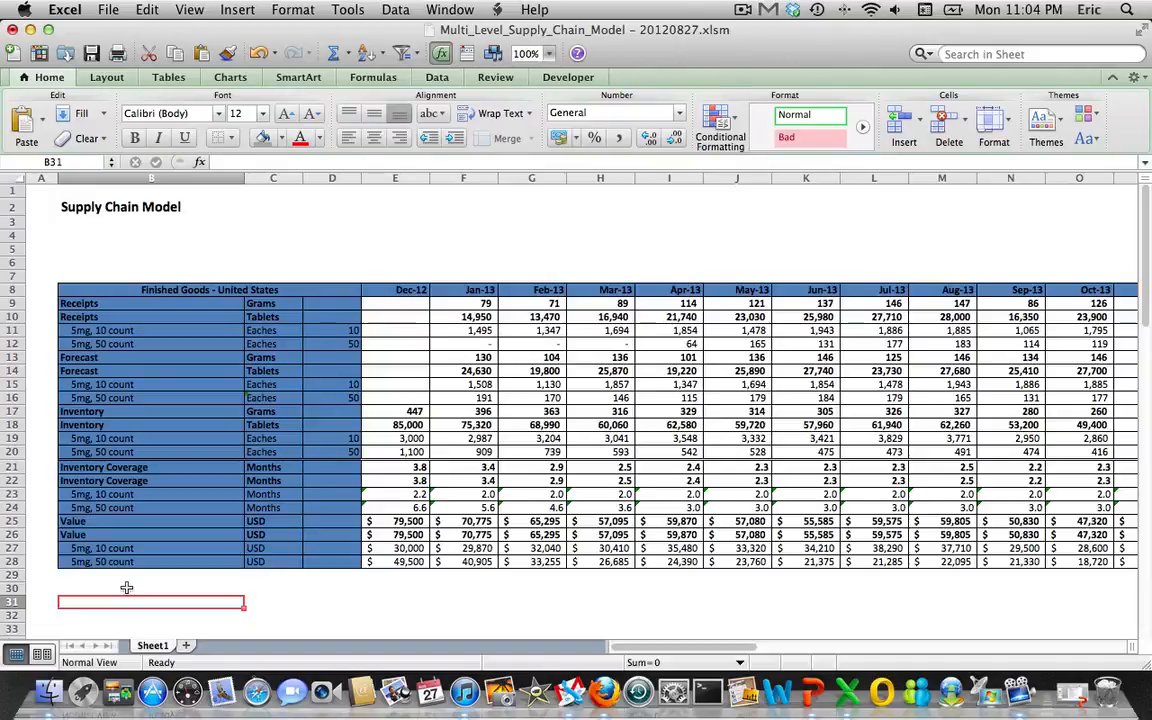
{"action": "key", "text": "shift+Right"}
{"action": "key", "text": "shift+Right"}
{"action": "key", "text": "shift+Right"}
{"action": "key", "text": "shift+Right"}
{"action": "key", "text": "shift+Right"}
{"action": "key", "text": "shift+Right"}
{"action": "key", "text": "shift+Right"}
{"action": "key", "text": "shift+Right"}
{"action": "key", "text": "shift+Right"}
{"action": "key", "text": "shift+Right"}
{"action": "key", "text": "shift+Right"}
{"action": "key", "text": "shift+Right"}
{"action": "key", "text": "shift+Right"}
{"action": "key", "text": "shift+Right"}
{"action": "key", "text": "shift+Right"}
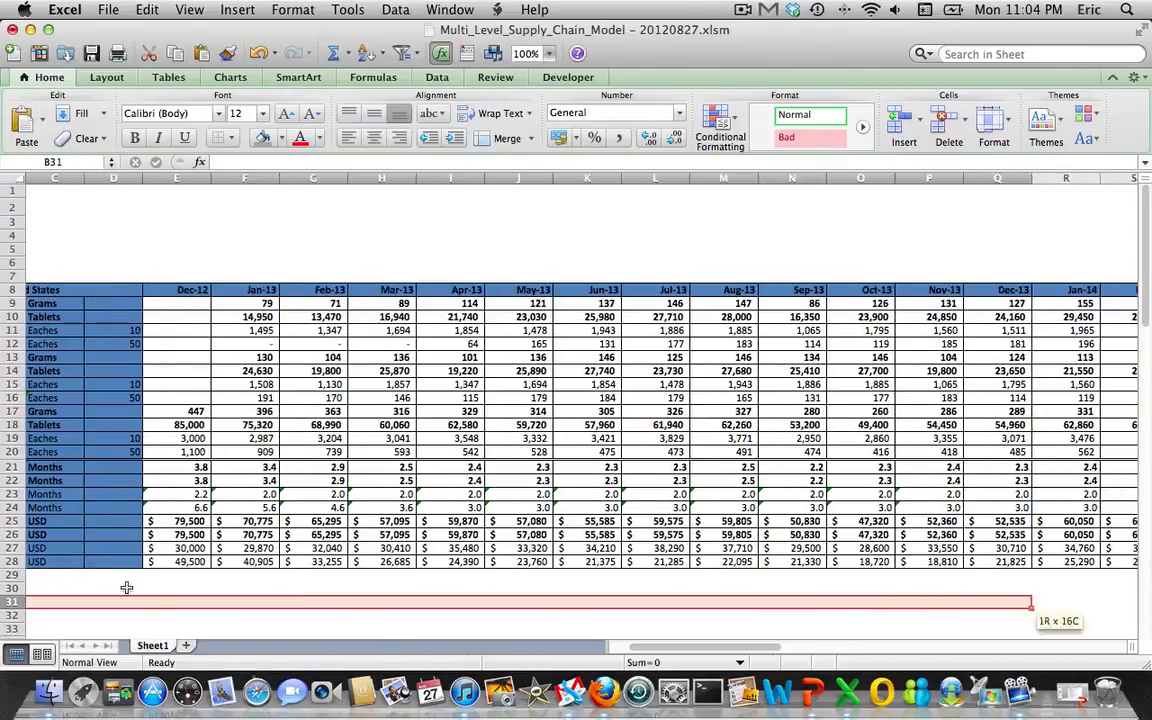
{"action": "key", "text": "shift+Right"}
{"action": "key", "text": "shift+Right"}
{"action": "key", "text": "shift+Right"}
{"action": "key", "text": "shift+Right"}
{"action": "key", "text": "shift+Right"}
{"action": "key", "text": "shift+Right"}
{"action": "key", "text": "shift+Right"}
{"action": "key", "text": "shift+Right"}
{"action": "key", "text": "shift+Right"}
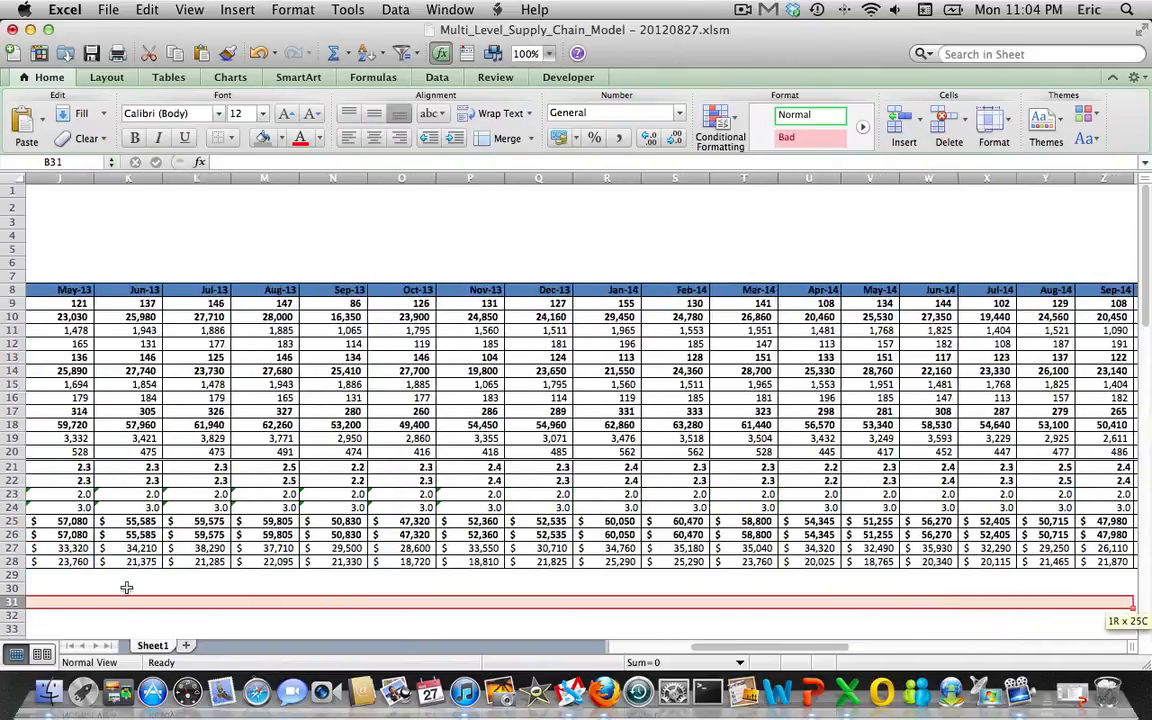
{"action": "key", "text": "shift+Right"}
{"action": "key", "text": "shift+Right"}
{"action": "key", "text": "shift+Right"}
{"action": "key", "text": "shift+Right"}
{"action": "key", "text": "shift+Right"}
{"action": "key", "text": "shift+Right"}
{"action": "key", "text": "shift+Right"}
{"action": "key", "text": "shift+Right"}
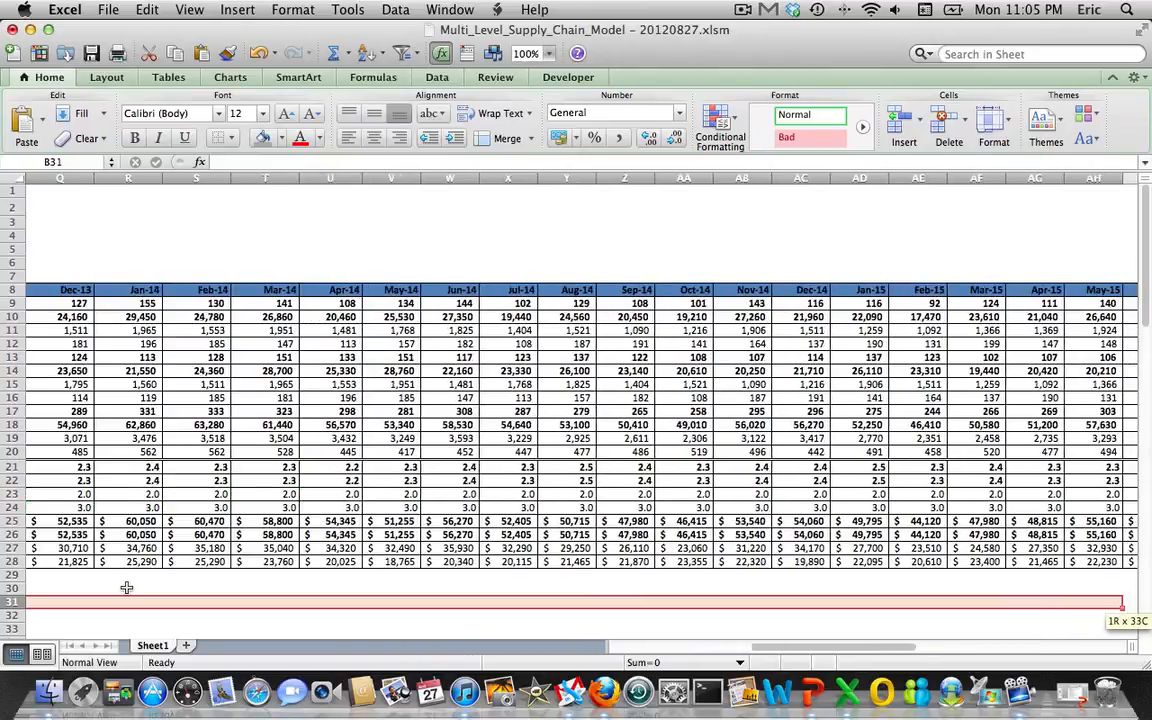
{"action": "key", "text": "shift+Right"}
{"action": "key", "text": "shift+Right"}
{"action": "key", "text": "shift+Right"}
{"action": "key", "text": "shift+Right"}
{"action": "key", "text": "shift+Right"}
{"action": "key", "text": "shift+Right"}
{"action": "key", "text": "shift+Right"}
{"action": "key", "text": "shift+Right"}
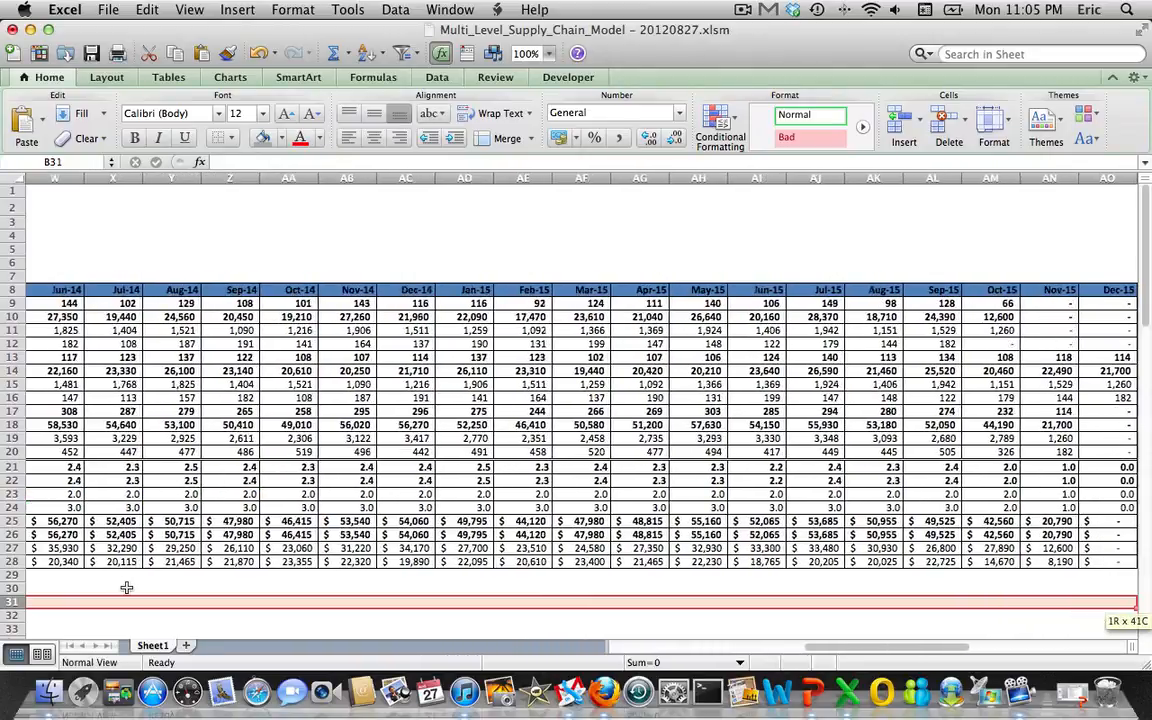
{"action": "key", "text": "shift+Right"}
{"action": "key", "text": "shift+Right"}
{"action": "key", "text": "shift+Right"}
{"action": "key", "text": "shift+Right"}
{"action": "key", "text": "shift+Right"}
{"action": "key", "text": "shift+Right"}
{"action": "key", "text": "shift+Right"}
{"action": "key", "text": "shift+Right"}
{"action": "key", "text": "shift+Right"}
{"action": "key", "text": "shift+Right"}
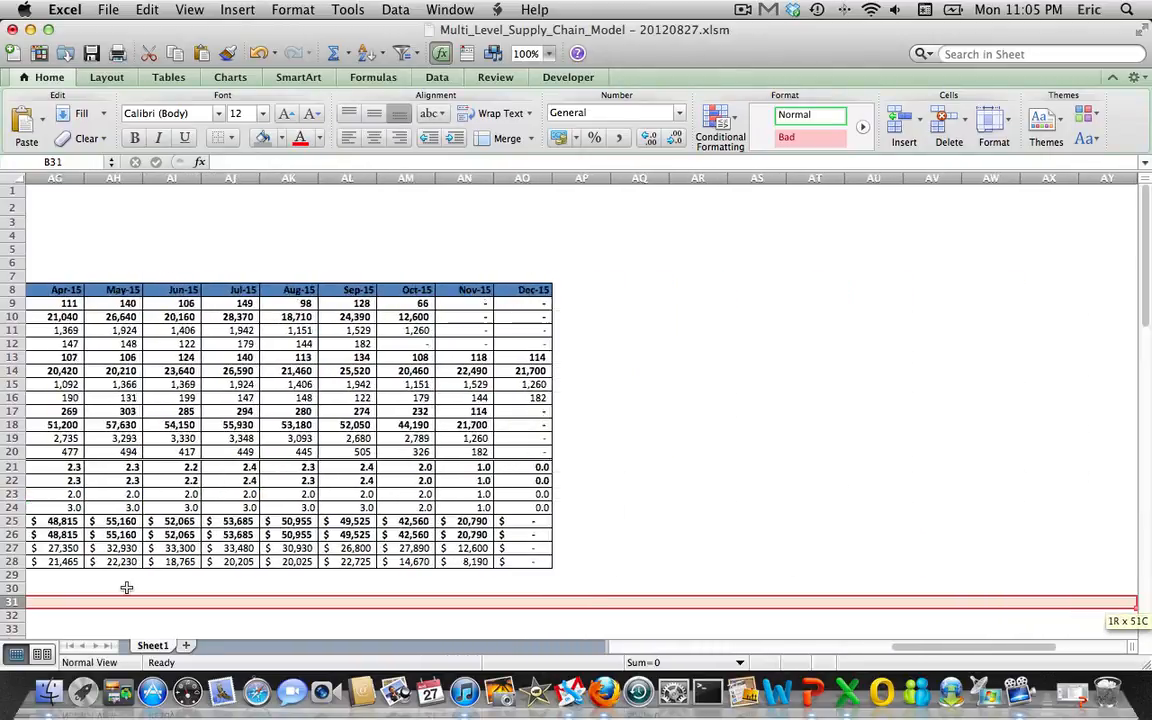
{"action": "key", "text": "shift+Left"}
{"action": "key", "text": "shift+Left"}
{"action": "key", "text": "shift+Left"}
{"action": "key", "text": "shift+Left"}
{"action": "key", "text": "shift+Left"}
{"action": "key", "text": "shift+Left"}
{"action": "key", "text": "shift+Left"}
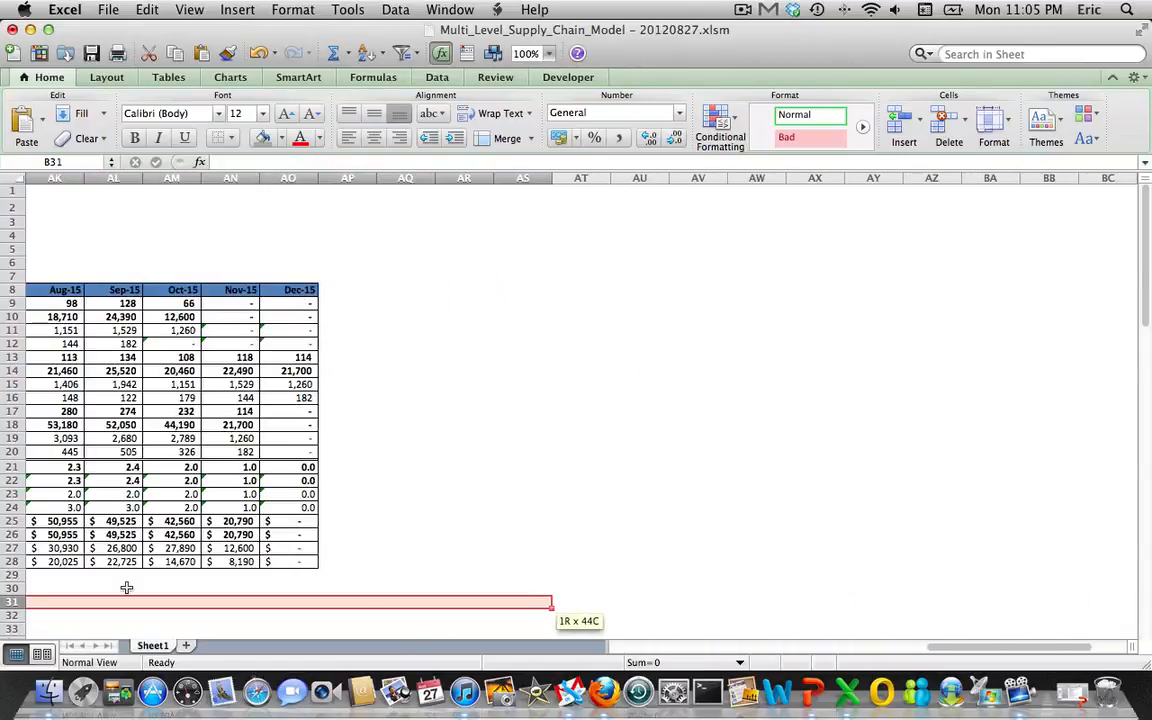
{"action": "key", "text": "shift+Left"}
{"action": "key", "text": "shift+Left"}
{"action": "key", "text": "shift+Left"}
{"action": "key", "text": "shift+Left"}
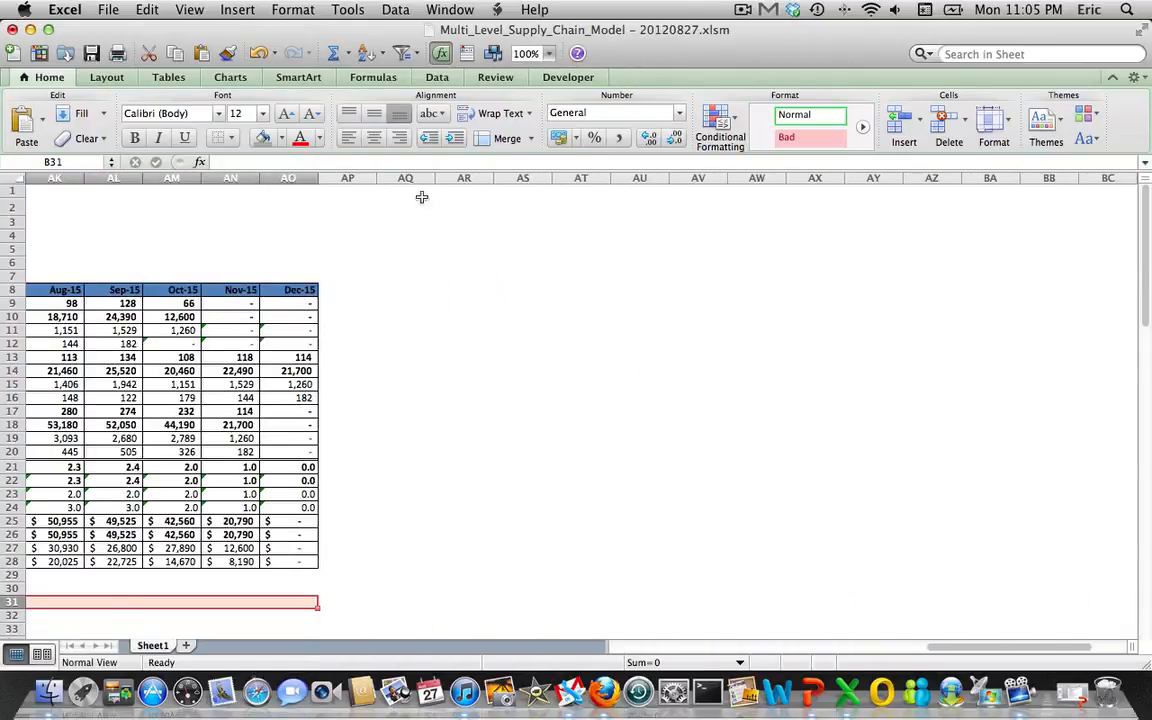
{"action": "left_click", "coordinate": [232, 139]}
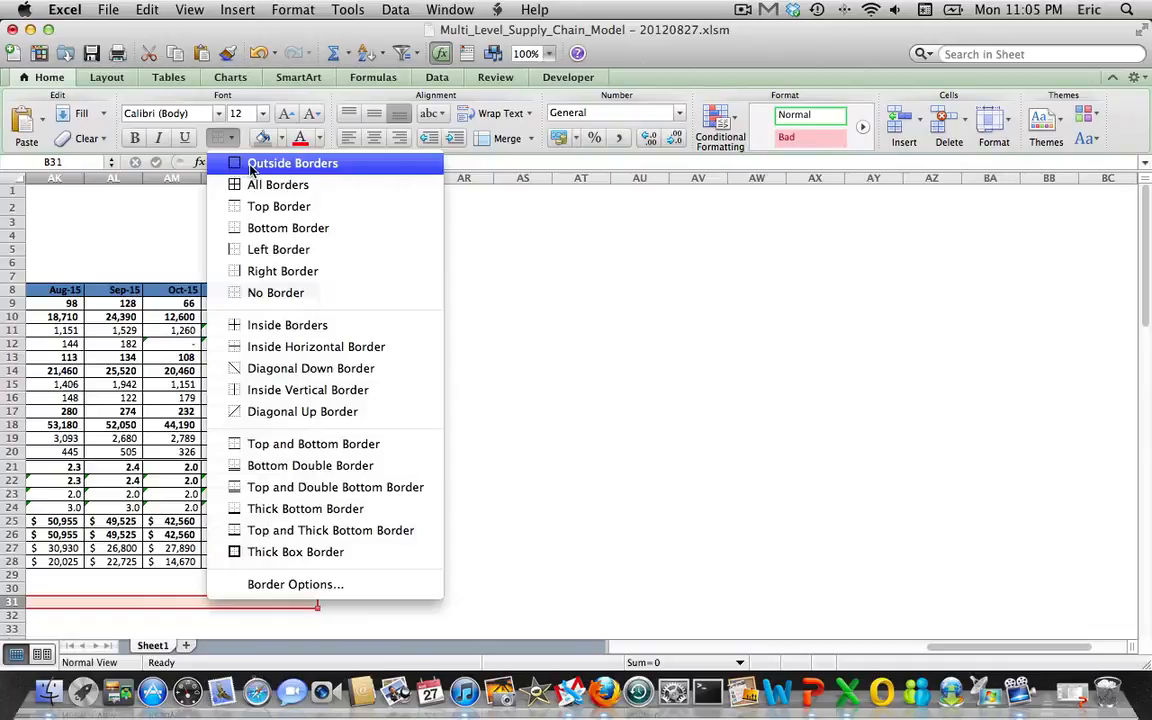
{"action": "left_click", "coordinate": [251, 165]}
- Enter the label "Check" in cell B31 of the bordered row
{"action": "type", "text": "Check"}
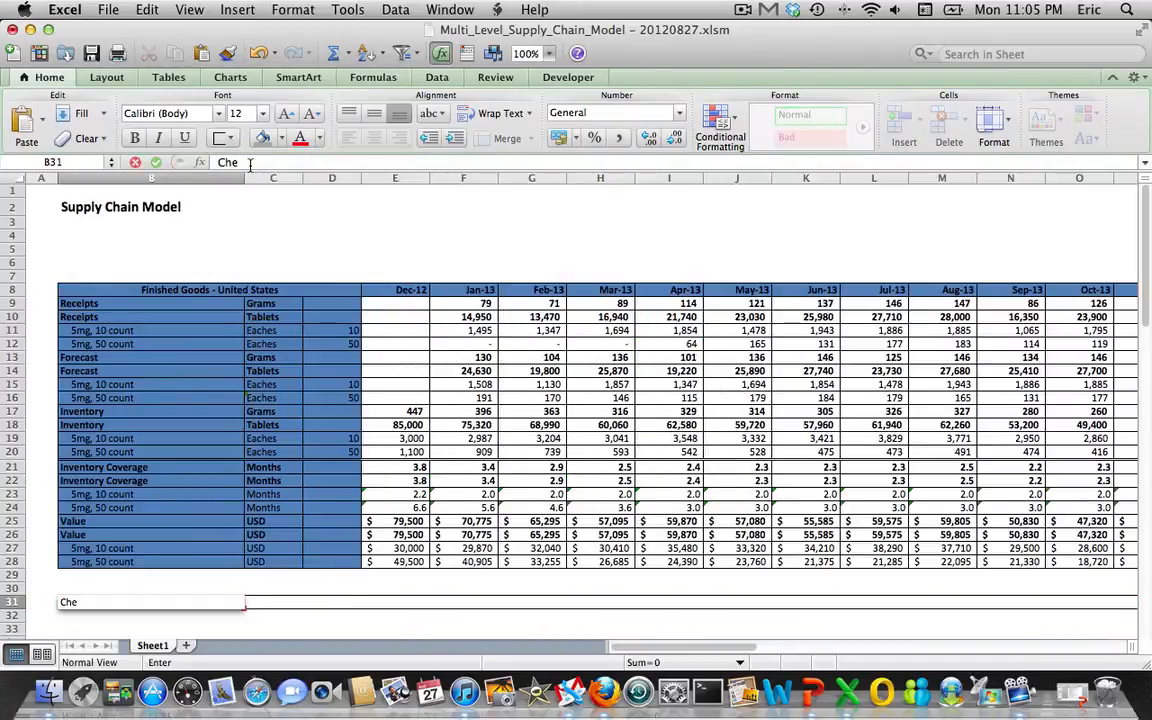
{"action": "key", "text": "Tab"}
{"action": "key", "text": "Tab"}
{"action": "key", "text": "Tab"}
{"action": "key", "text": "Tab"}
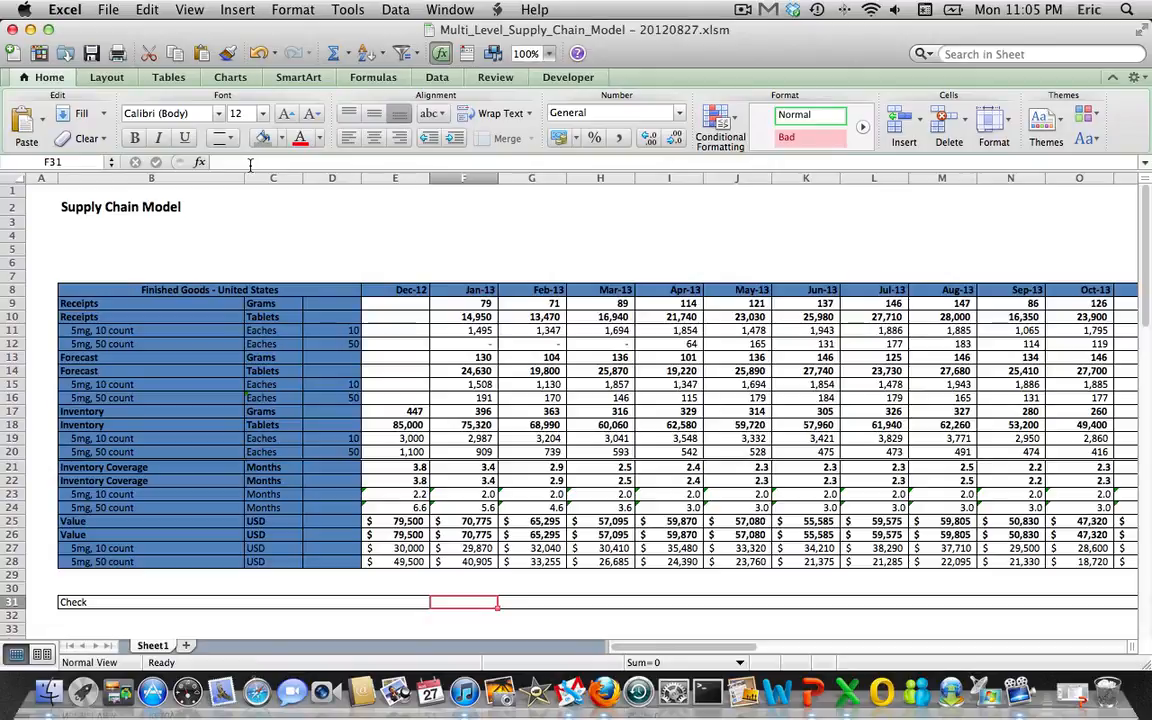
- Try the check formula =E22+F10-F14-F18 in cell F31, and clear the cell again
{"action": "type", "text": "="}
{"action": "key", "text": "Left"}
{"action": "key", "text": "Up"}
{"action": "key", "text": "Up"}
{"action": "key", "text": "Up"}
{"action": "key", "text": "Up"}
{"action": "key", "text": "Up"}
{"action": "key", "text": "Up"}
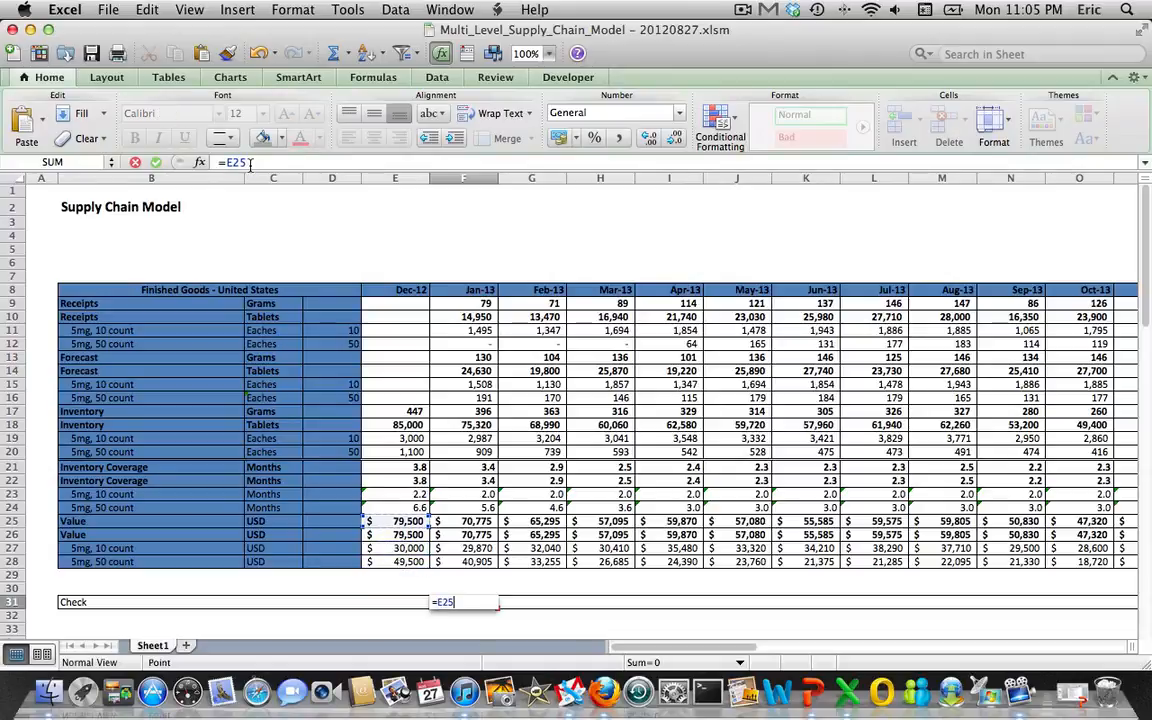
{"action": "key", "text": "Up"}
{"action": "key", "text": "Up"}
{"action": "key", "text": "Up"}
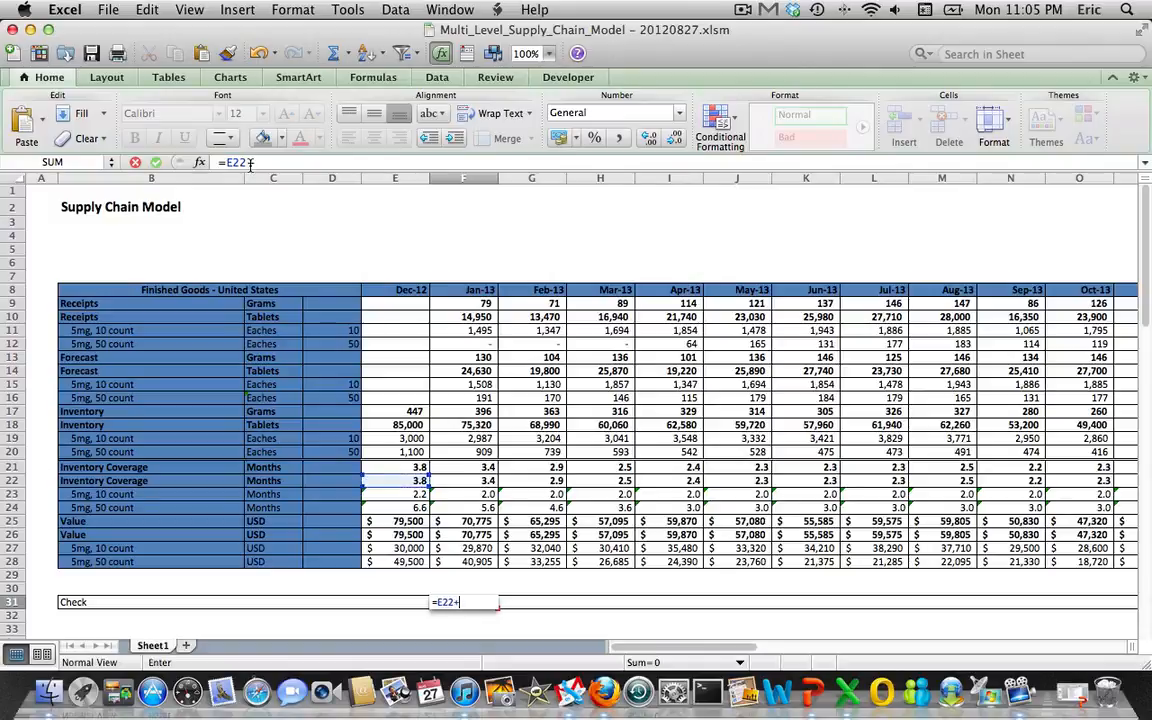
{"action": "type", "text": "+"}
{"action": "key", "text": "Up"}
{"action": "key", "text": "Up"}
{"action": "key", "text": "Up"}
{"action": "key", "text": "Up"}
{"action": "key", "text": "Up"}
{"action": "key", "text": "Up"}
{"action": "key", "text": "Up"}
{"action": "key", "text": "Up"}
{"action": "key", "text": "Up"}
{"action": "key", "text": "Up"}
{"action": "key", "text": "Up"}
{"action": "key", "text": "Up"}
{"action": "key", "text": "Up"}
{"action": "key", "text": "Up"}
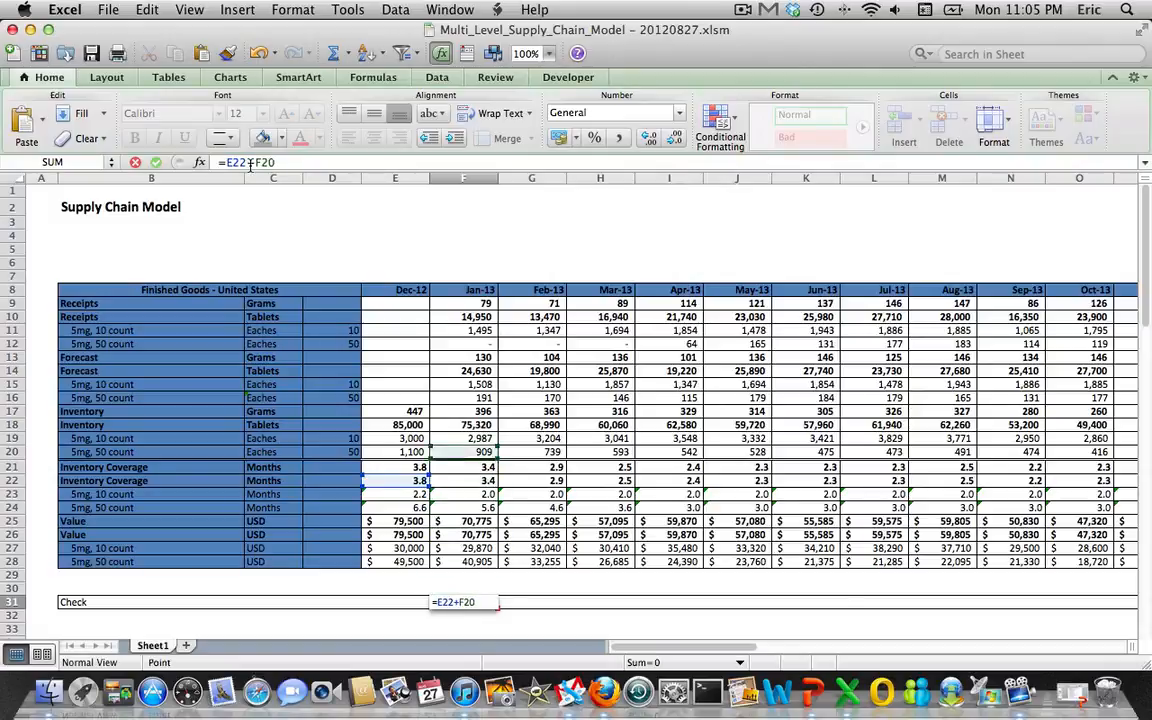
{"action": "key", "text": "Up"}
{"action": "key", "text": "Up"}
{"action": "key", "text": "Up"}
{"action": "key", "text": "Up"}
{"action": "key", "text": "Up"}
{"action": "key", "text": "Up"}
{"action": "key", "text": "Up"}
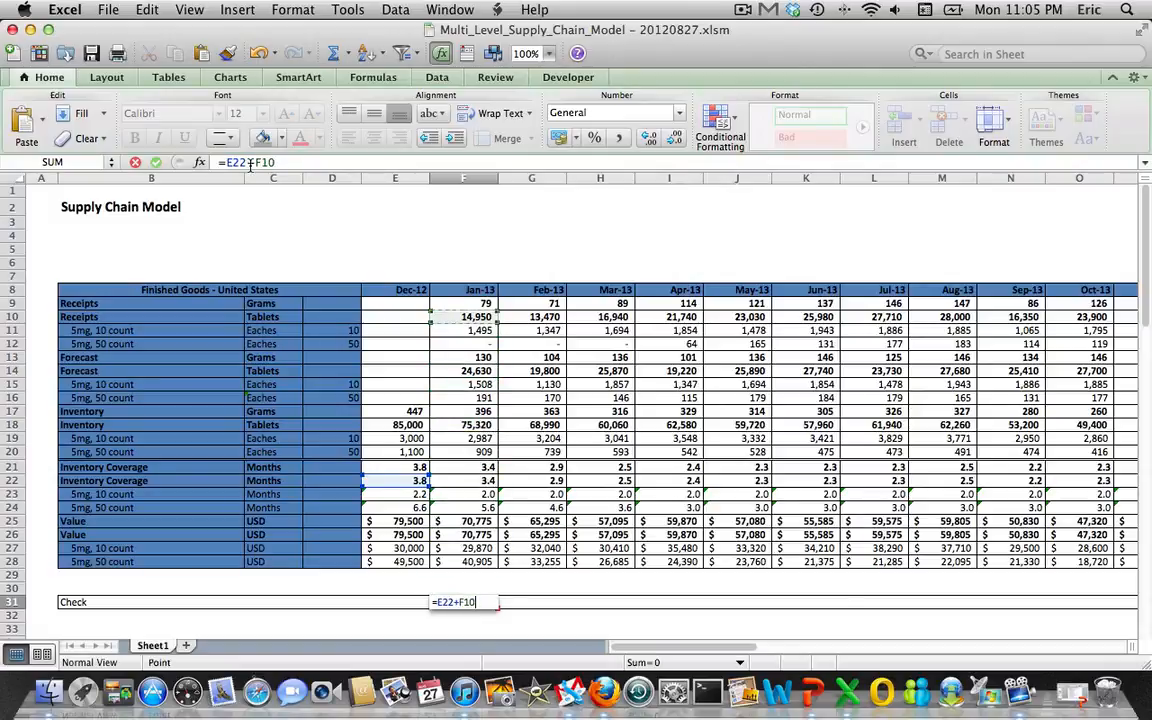
{"action": "left_click", "coordinate": [468, 371]}
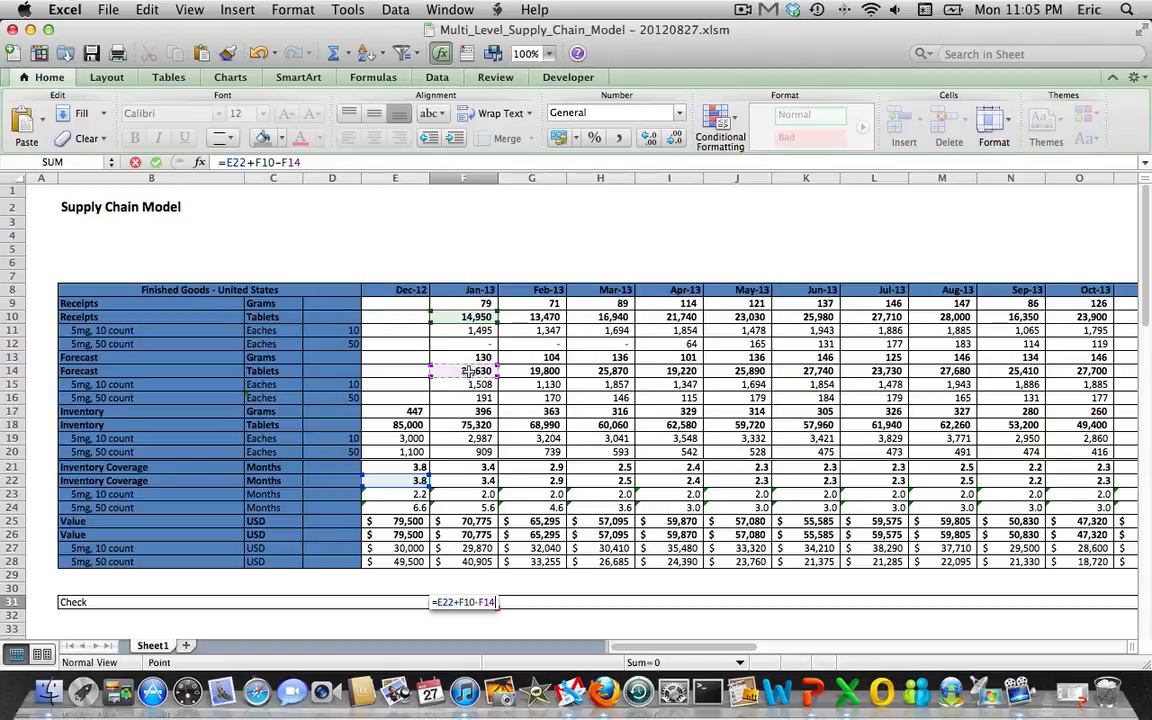
{"action": "type", "text": "-"}
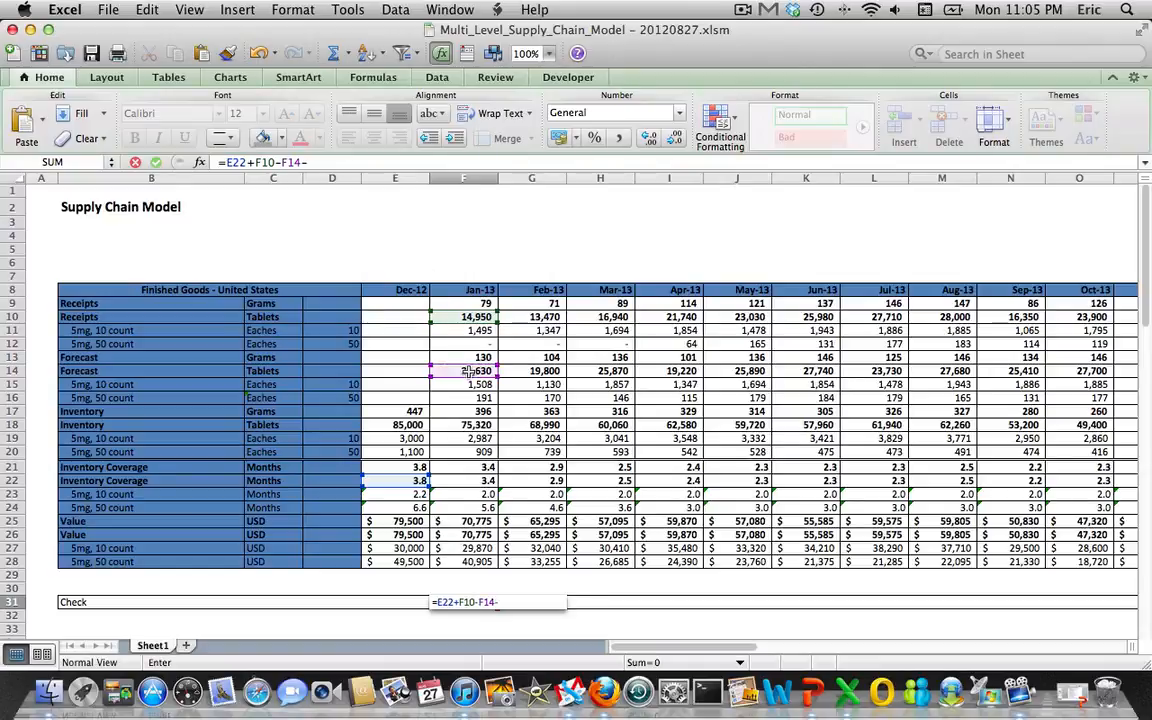
{"action": "left_click", "coordinate": [463, 425]}
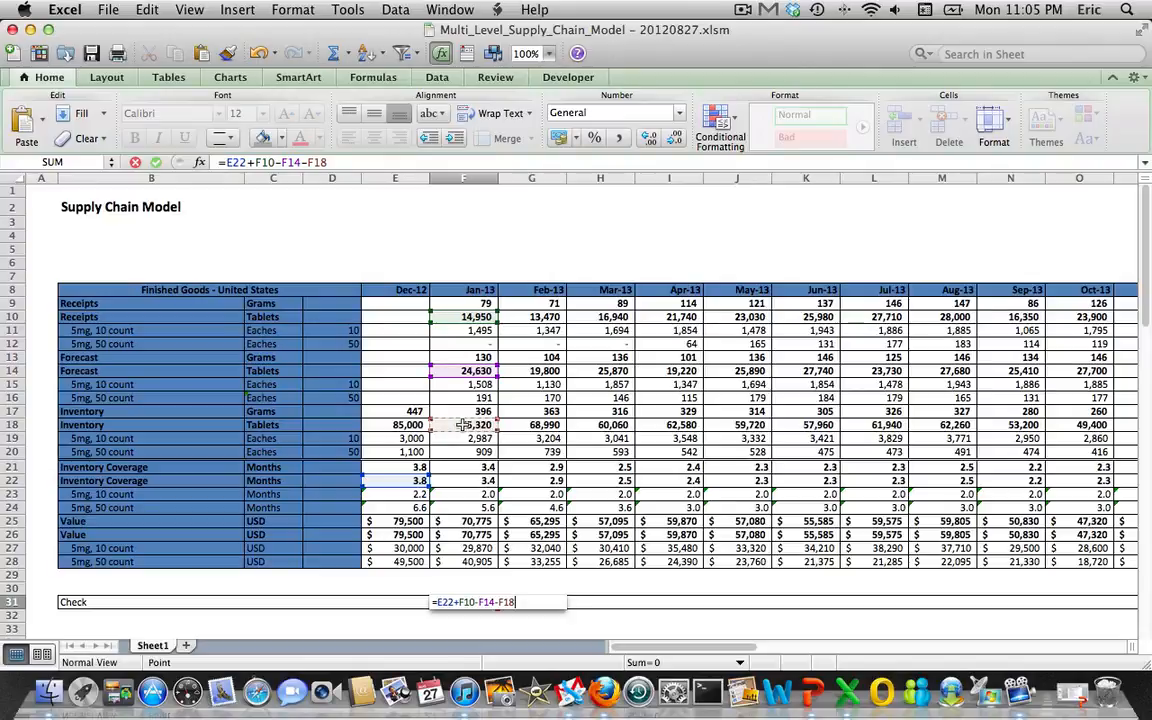
{"action": "key", "text": "Return"}
{"action": "key", "text": "Up"}
{"action": "key", "text": "Right"}
{"action": "key", "text": "Right"}
{"action": "key", "text": "Right"}
{"action": "key", "text": "Right"}
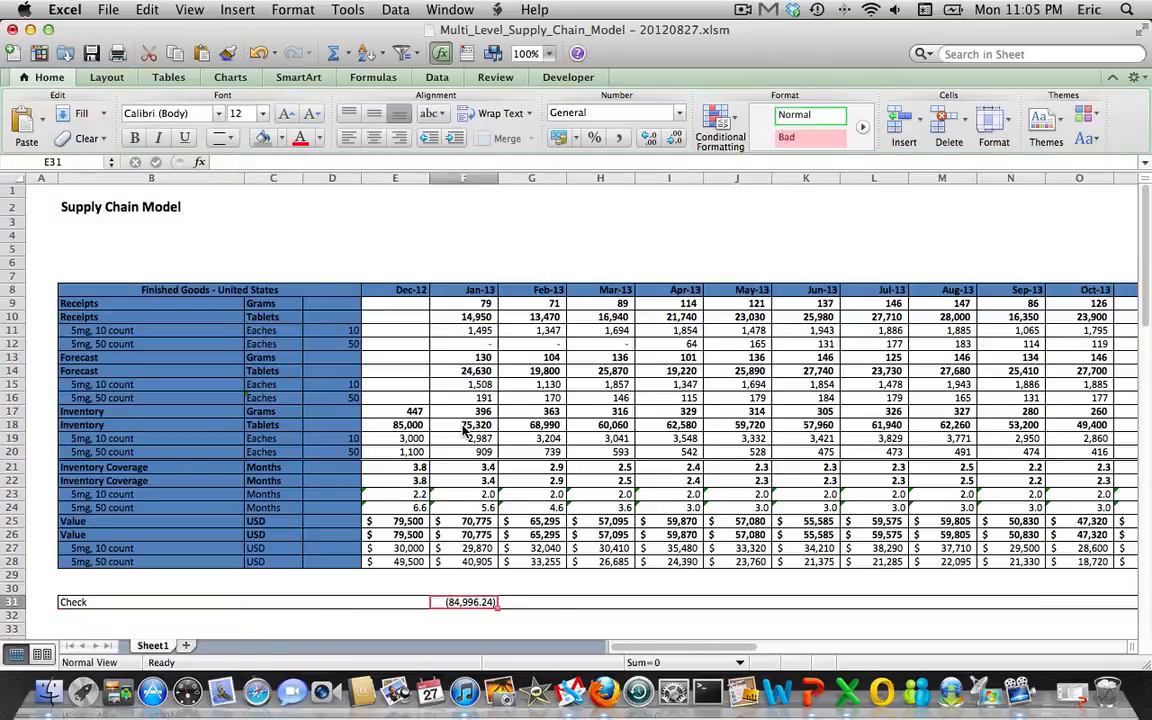
{"action": "key", "text": "F2"}
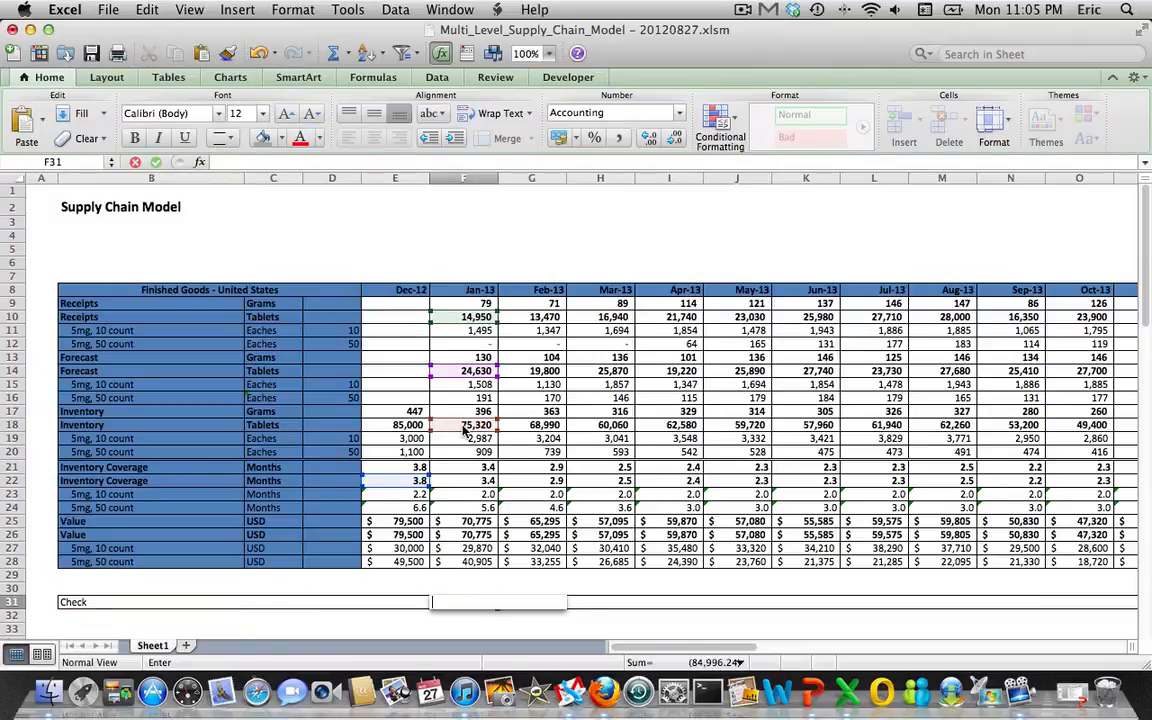
{"action": "key", "text": "Return"}
{"action": "key", "text": "Up"}
- Enter the inventory check formula =E18+F10-F14-F18 in cell F31, using the Tablets rows
{"action": "type", "text": "="}
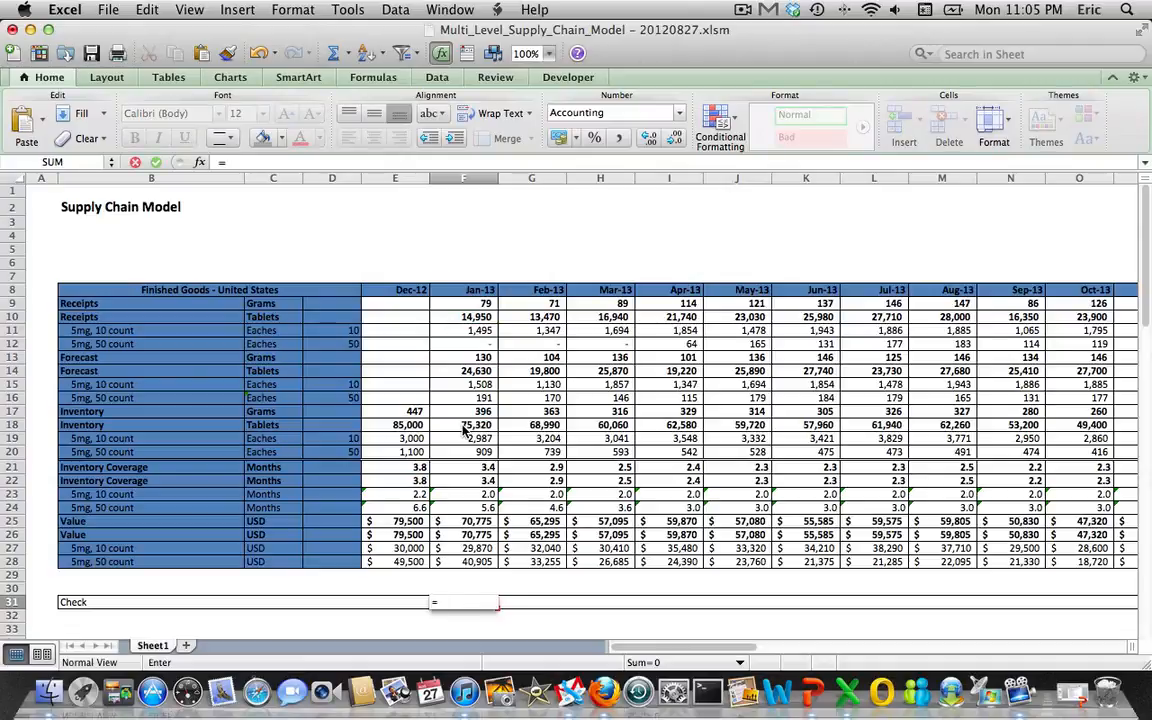
{"action": "key", "text": "Left"}
{"action": "key", "text": "Up"}
{"action": "key", "text": "Up"}
{"action": "key", "text": "Up"}
{"action": "key", "text": "Up"}
{"action": "key", "text": "Up"}
{"action": "key", "text": "Up"}
{"action": "key", "text": "Up"}
{"action": "key", "text": "Up"}
{"action": "key", "text": "Up"}
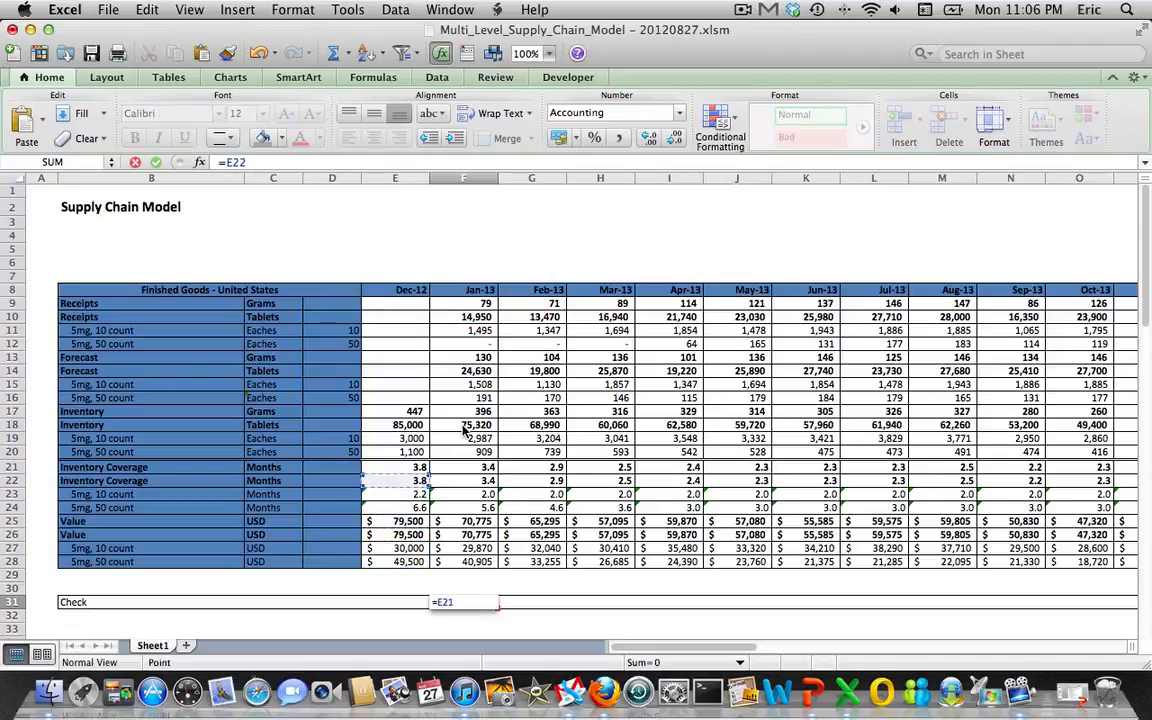
{"action": "key", "text": "Up"}
{"action": "key", "text": "Up"}
{"action": "key", "text": "Up"}
{"action": "key", "text": "Up"}
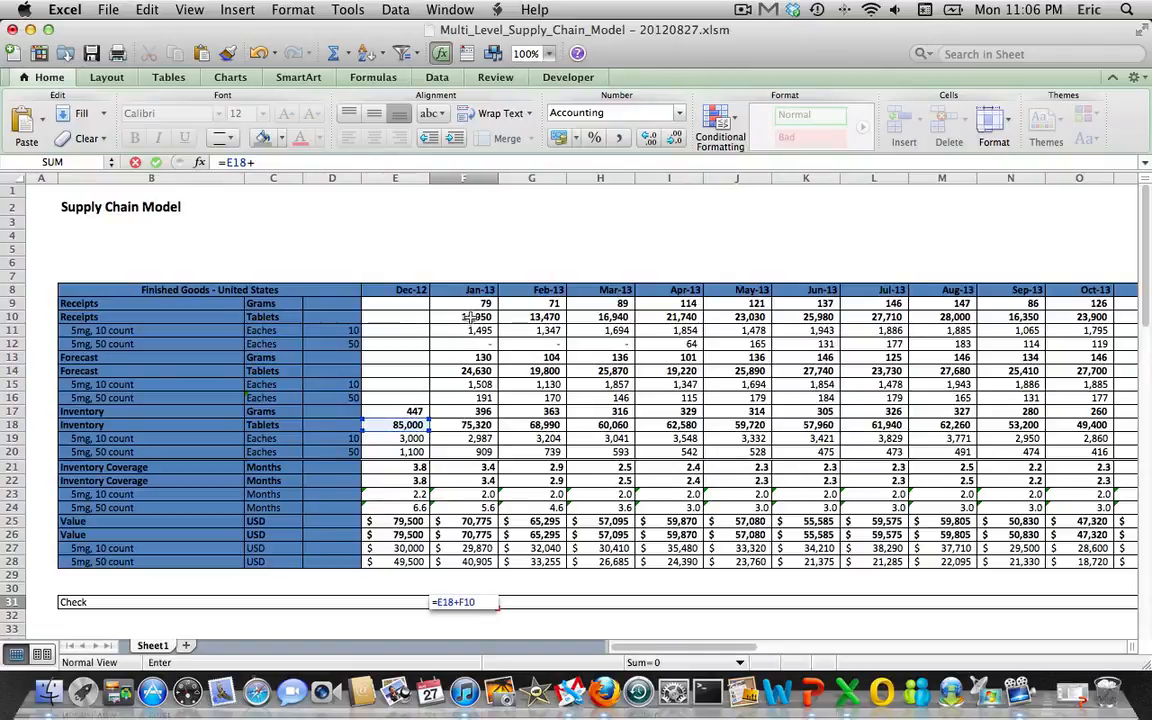
{"action": "type", "text": "+"}
{"action": "left_click", "coordinate": [470, 317]}
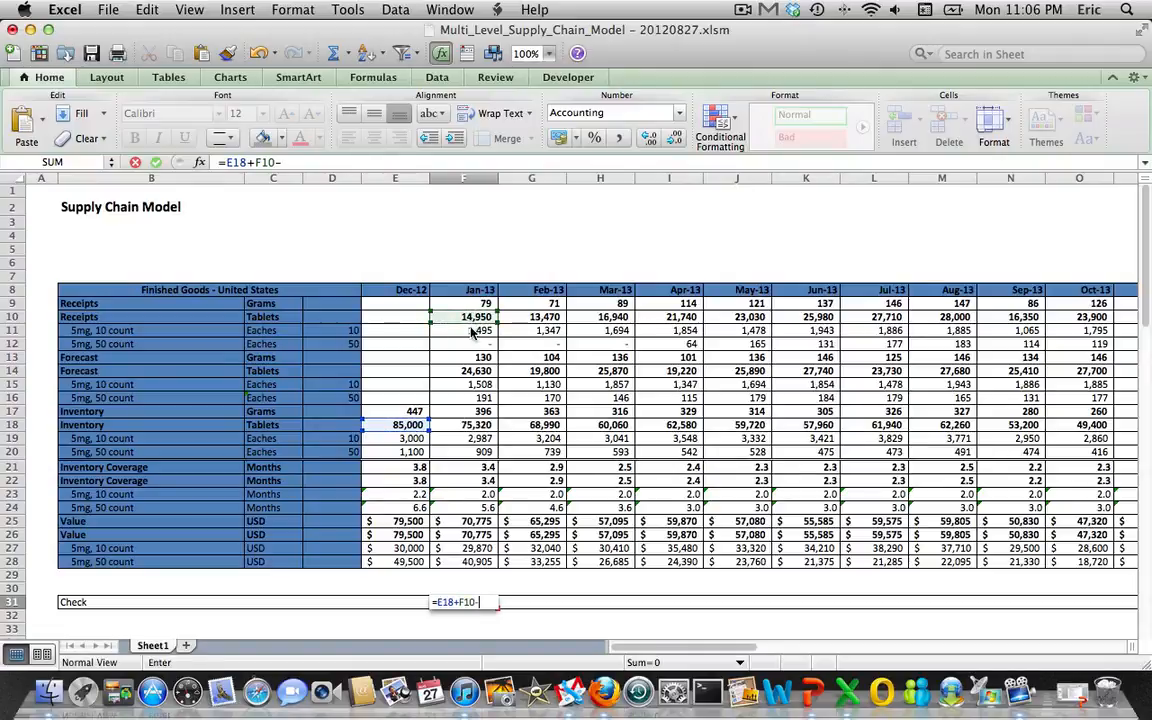
{"action": "type", "text": "-"}
{"action": "left_click", "coordinate": [468, 371]}
{"action": "type", "text": "-"}
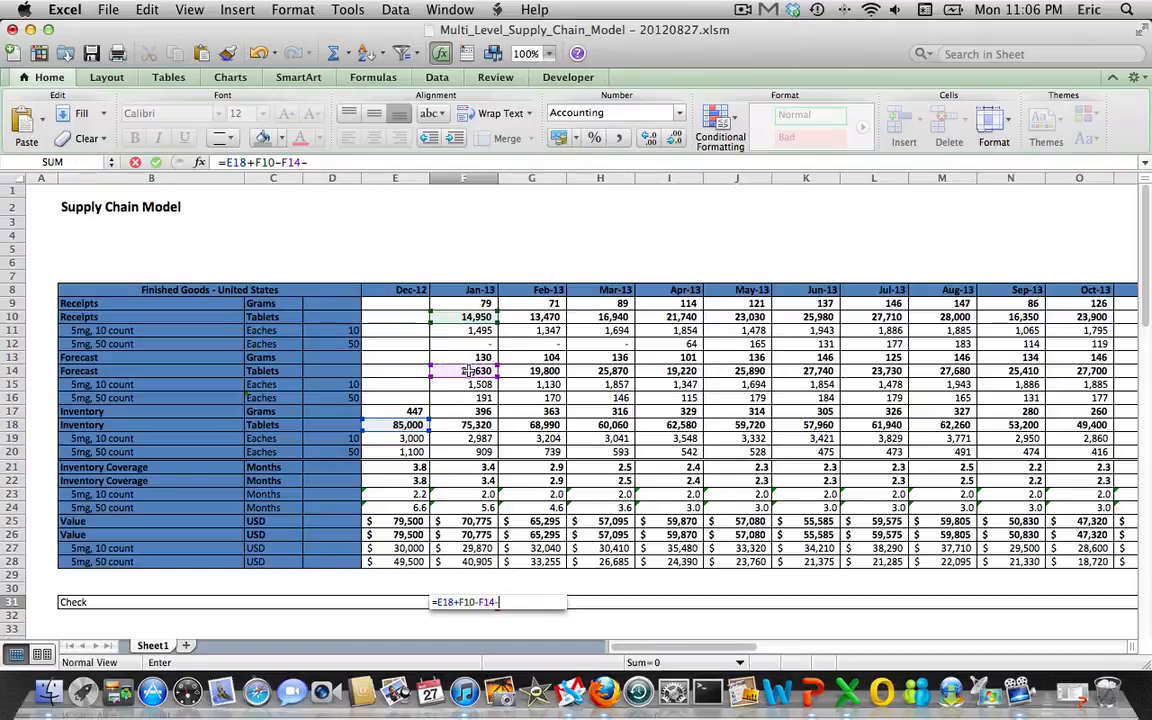
{"action": "left_click", "coordinate": [461, 425]}
{"action": "key", "text": "Return"}
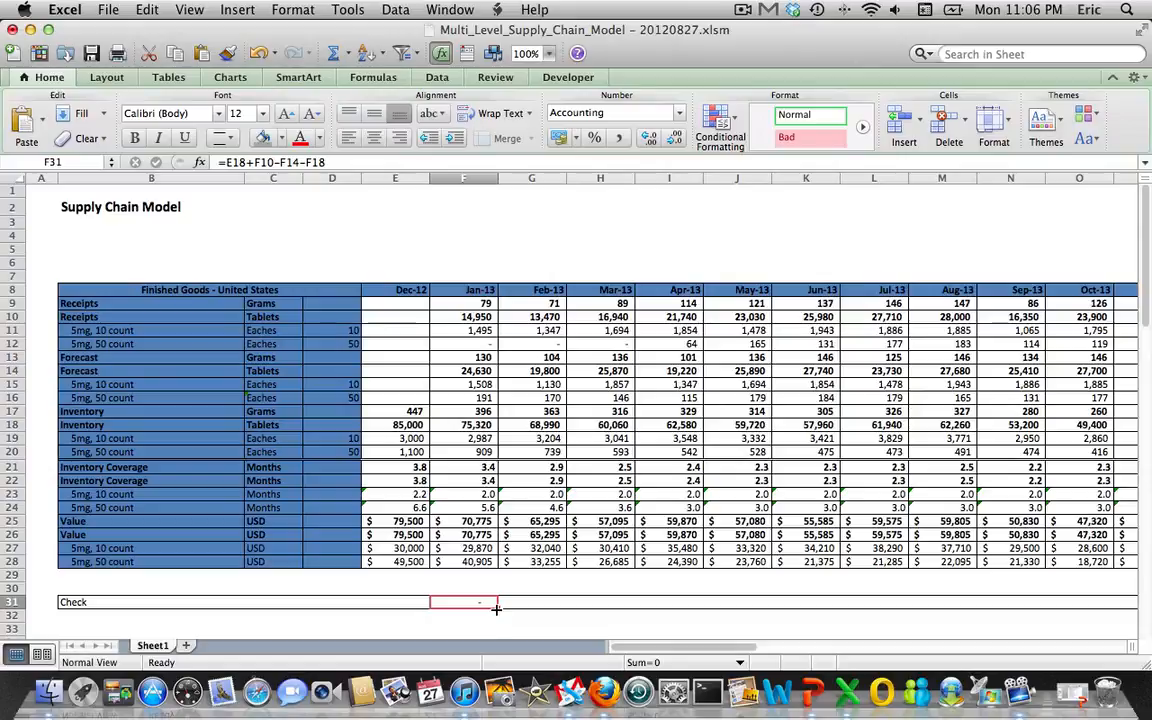
- Fill the check formula from F31 across the row through Dec-15 in column AO
{"action": "left_click_drag", "start_coordinate": [496, 608], "coordinate": [943, 611]}
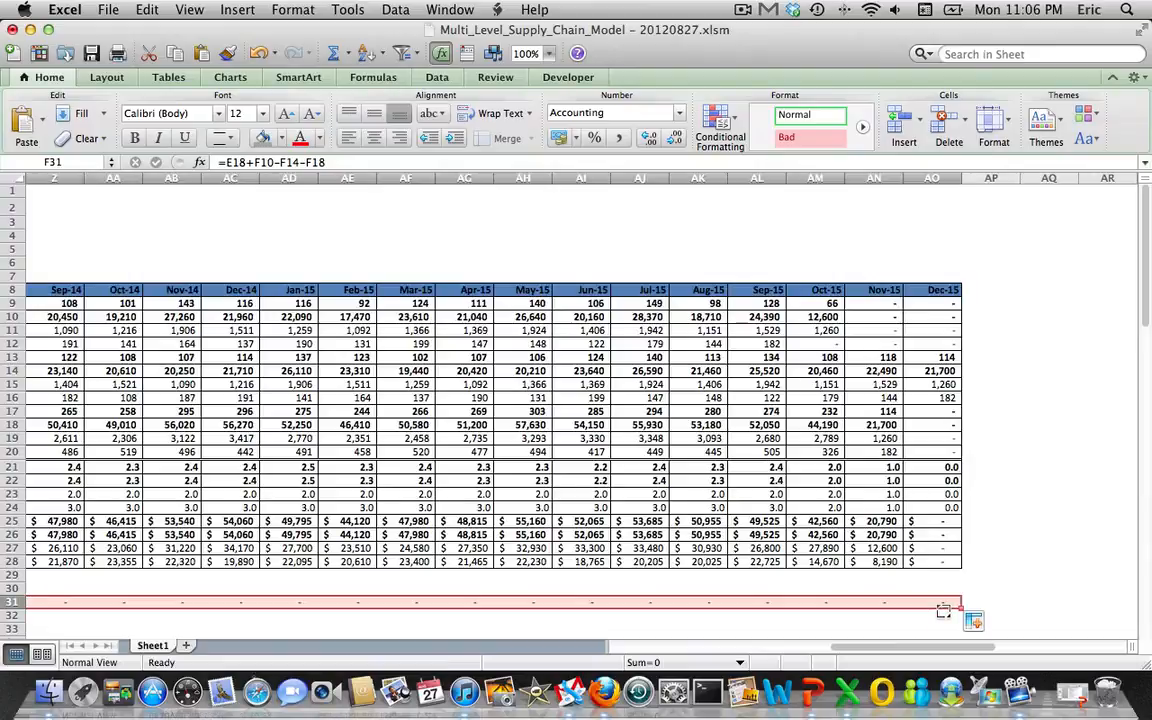
{"action": "key", "text": "Left"}
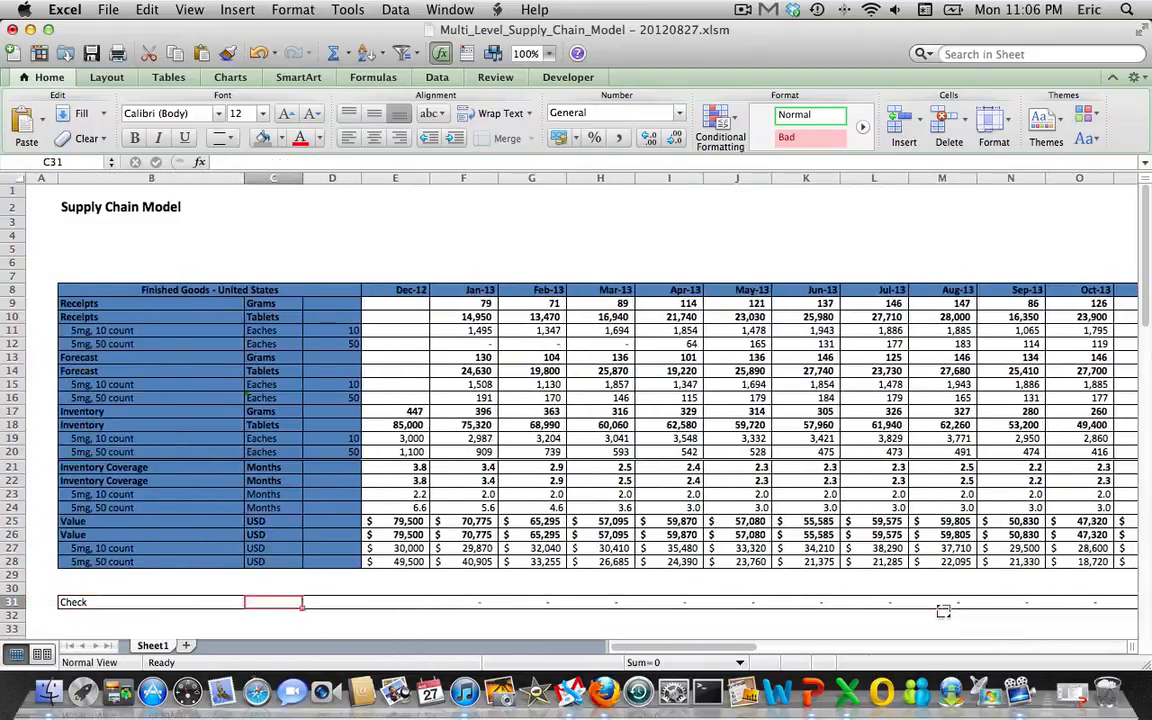
- Enter the total formula =SUM(F31:AO31) in cell E31 of the Check row and give that cell outside borders
{"action": "type", "text": "=sum("}
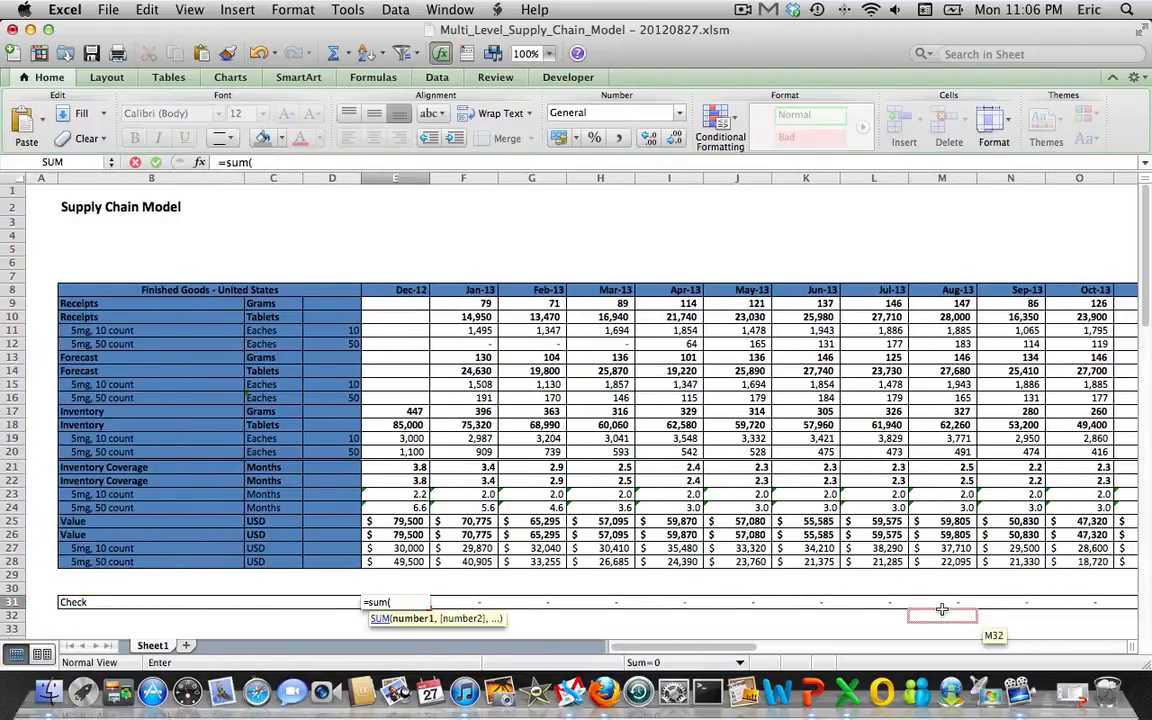
{"action": "key", "text": "Right"}
{"action": "key", "text": "shift+Right"}
{"action": "key", "text": "shift+Right"}
{"action": "key", "text": "shift+Right"}
{"action": "key", "text": "shift+Right"}
{"action": "key", "text": "shift+Right"}
{"action": "key", "text": "shift+Right"}
{"action": "key", "text": "shift+Right"}
{"action": "key", "text": "shift+Right"}
{"action": "key", "text": "shift+Right"}
{"action": "key", "text": "shift+Right"}
{"action": "key", "text": "shift+Right"}
{"action": "key", "text": "shift+Right"}
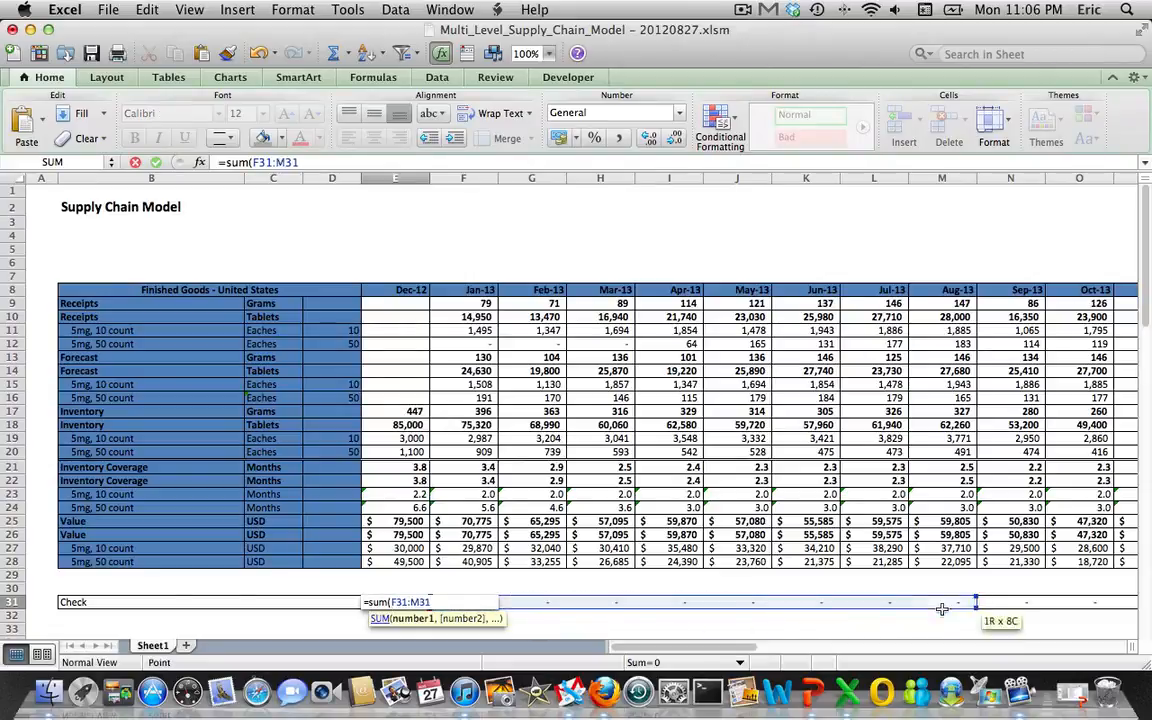
{"action": "key", "text": "shift+Right"}
{"action": "key", "text": "shift+Right"}
{"action": "key", "text": "shift+Right"}
{"action": "key", "text": "shift+Right"}
{"action": "key", "text": "shift+Right"}
{"action": "key", "text": "shift+Right"}
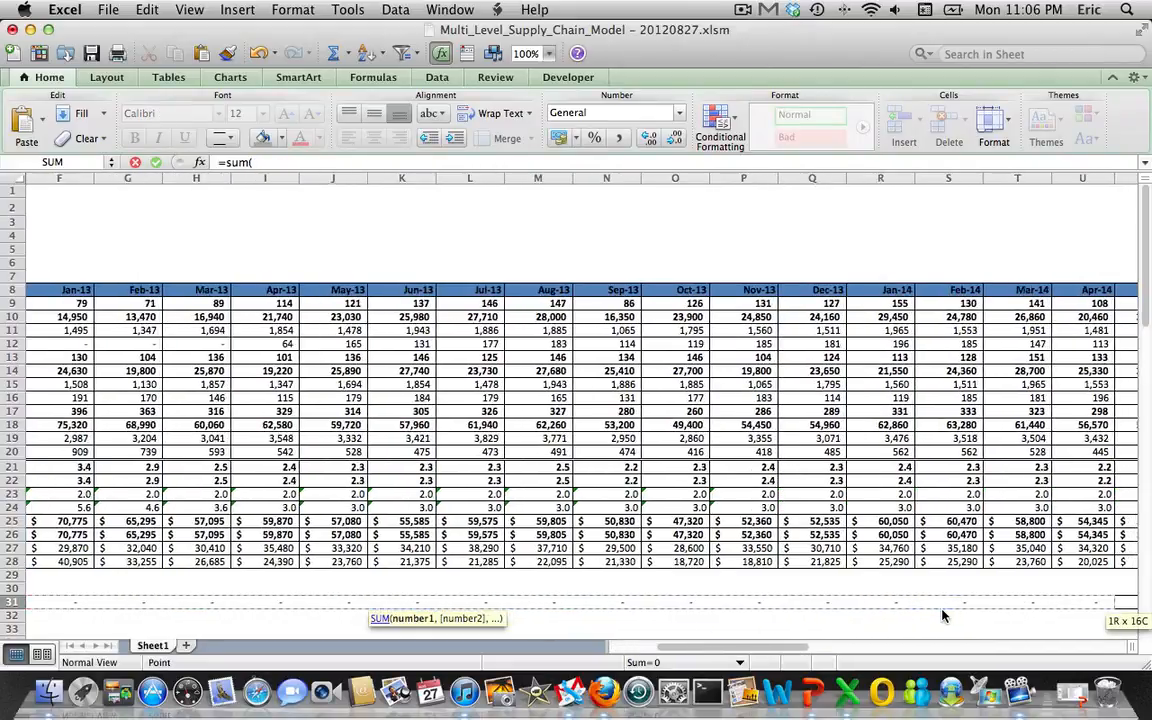
{"action": "key", "text": "shift+Right"}
{"action": "key", "text": "shift+Right"}
{"action": "key", "text": "shift+Right"}
{"action": "key", "text": "shift+Right"}
{"action": "key", "text": "shift+Right"}
{"action": "key", "text": "shift+Right"}
{"action": "key", "text": "shift+Right"}
{"action": "key", "text": "shift+Right"}
{"action": "key", "text": "shift+Right"}
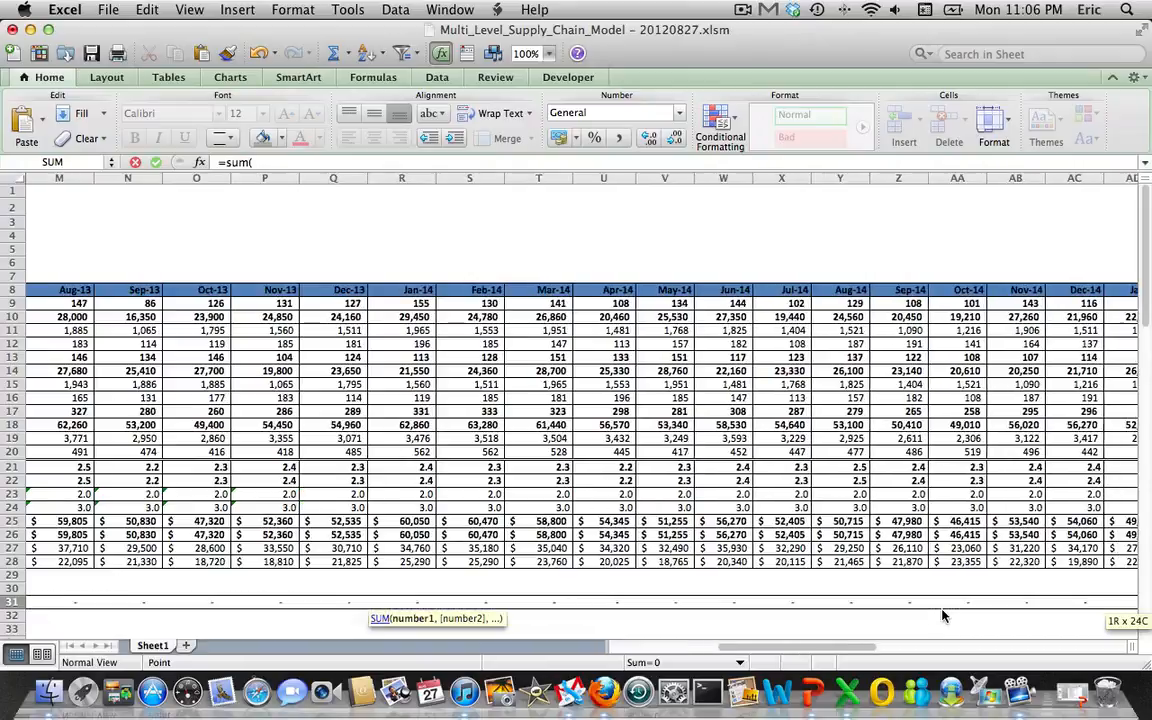
{"action": "key", "text": "shift+Right"}
{"action": "key", "text": "shift+Right"}
{"action": "key", "text": "shift+Right"}
{"action": "key", "text": "shift+Right"}
{"action": "key", "text": "shift+Right"}
{"action": "key", "text": "shift+Right"}
{"action": "key", "text": "shift+Right"}
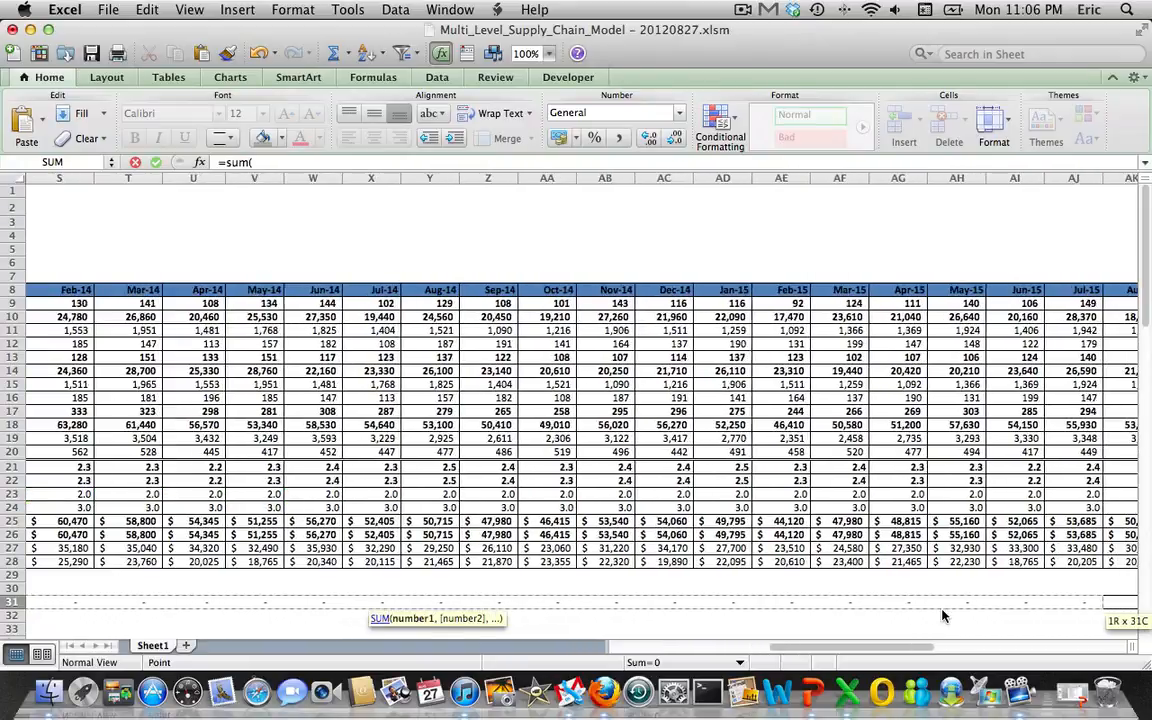
{"action": "key", "text": "shift+Right"}
{"action": "key", "text": "shift+Right"}
{"action": "key", "text": "shift+Right"}
{"action": "key", "text": "shift+Right"}
{"action": "key", "text": "shift+Right"}
{"action": "key", "text": "shift+Right"}
{"action": "key", "text": "shift+Right"}
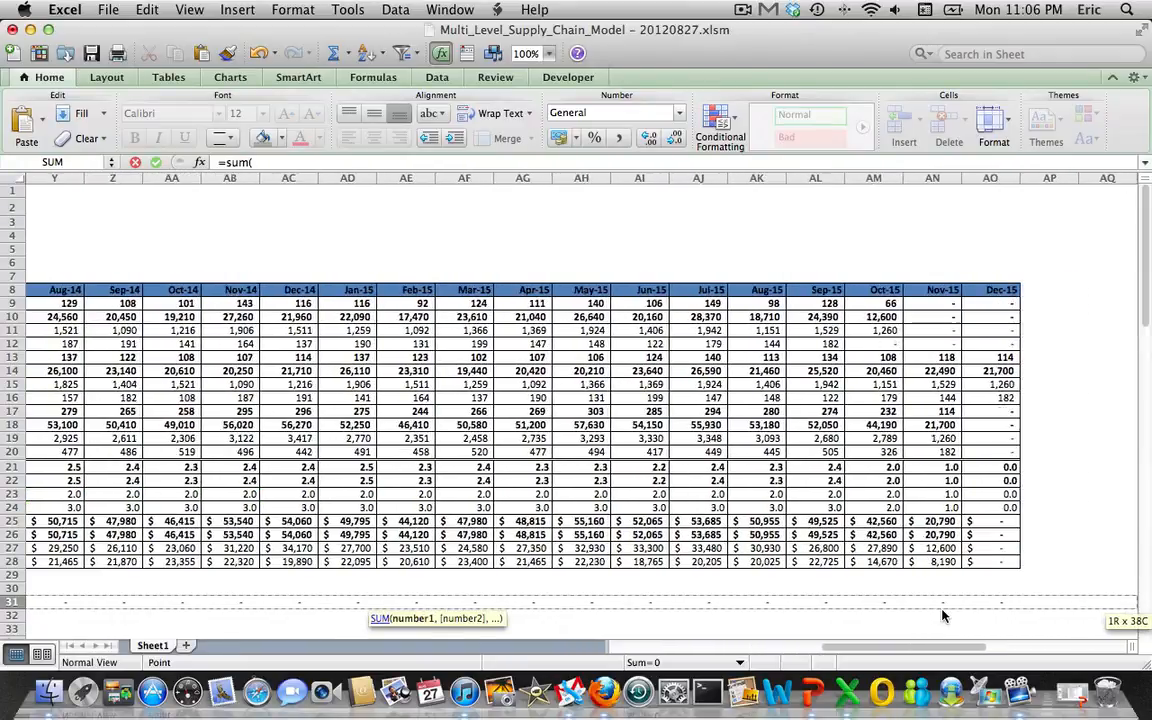
{"action": "key", "text": "shift+Right"}
{"action": "key", "text": "shift+Right"}
{"action": "key", "text": "shift+Right"}
{"action": "key", "text": "shift+Right"}
{"action": "key", "text": "shift+Right"}
{"action": "key", "text": "shift+Right"}
{"action": "key", "text": "shift+Right"}
{"action": "key", "text": "shift+Right"}
{"action": "key", "text": "shift+Right"}
{"action": "key", "text": "shift+Right"}
{"action": "key", "text": "shift+Right"}
{"action": "key", "text": "shift+Right"}
{"action": "key", "text": "shift+Right"}
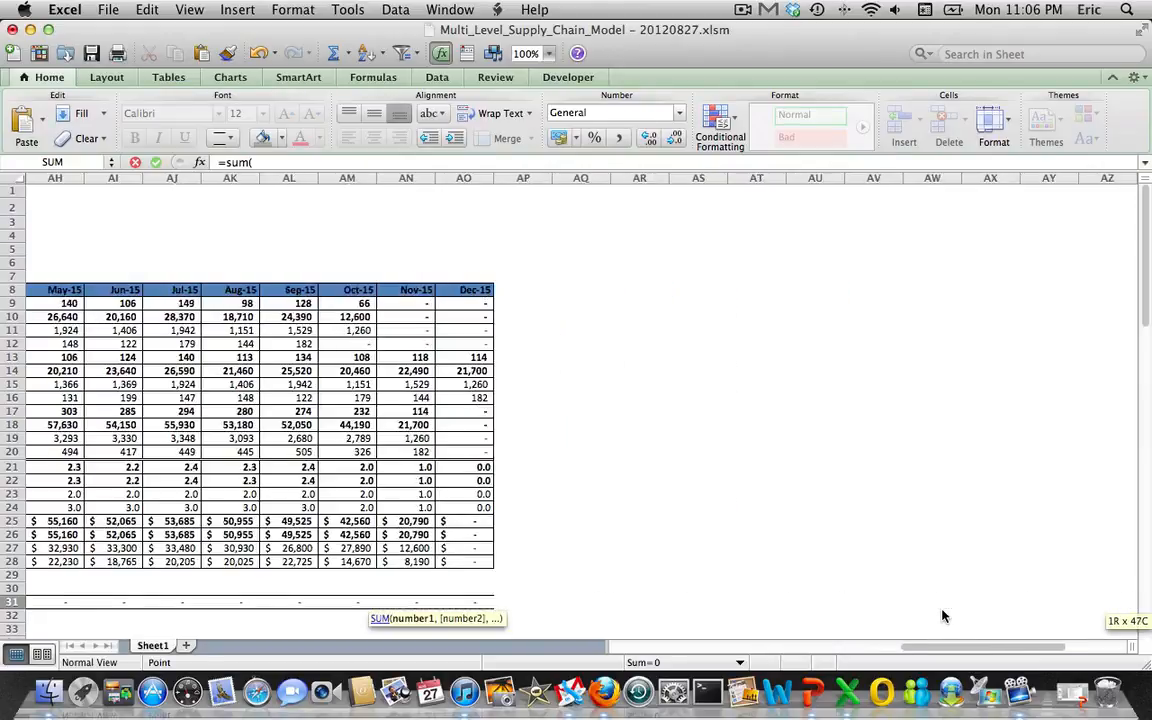
{"action": "key", "text": "shift+Left"}
{"action": "key", "text": "shift+Left"}
{"action": "key", "text": "shift+Left"}
{"action": "key", "text": "shift+Left"}
{"action": "key", "text": "shift+Left"}
{"action": "key", "text": "shift+Left"}
{"action": "key", "text": "shift+Left"}
{"action": "key", "text": "shift+Left"}
{"action": "key", "text": "shift+Left"}
{"action": "key", "text": "shift+Left"}
{"action": "key", "text": "shift+Left"}
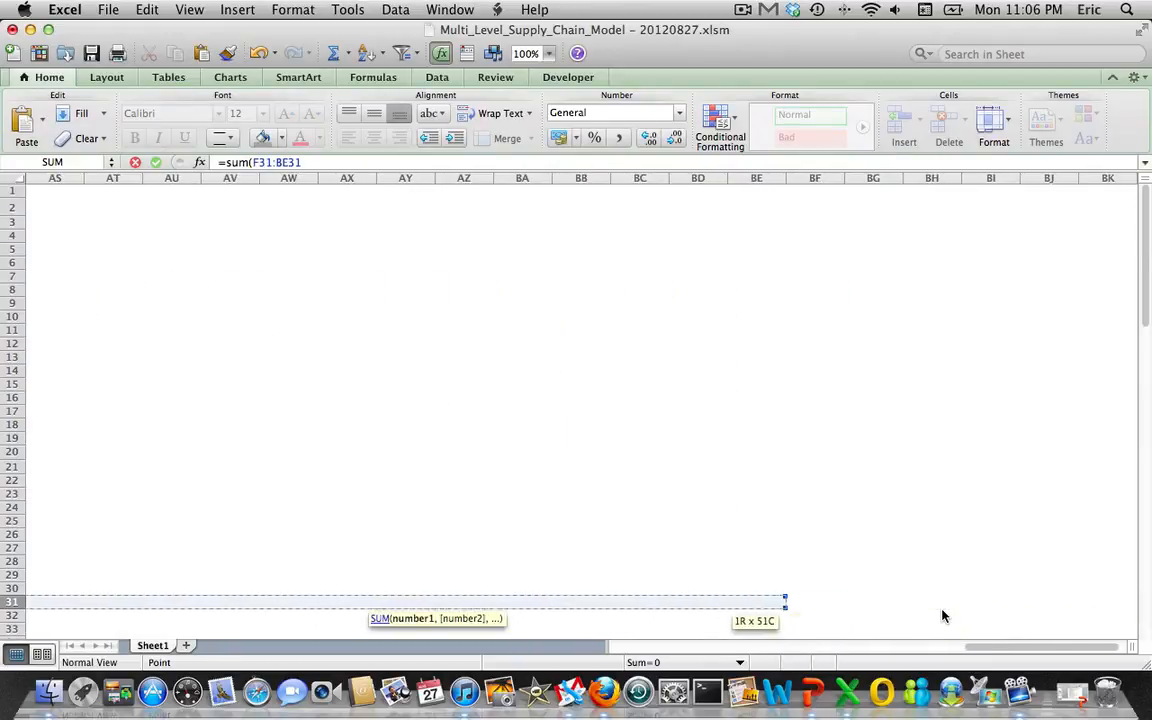
{"action": "key", "text": "shift+Left"}
{"action": "key", "text": "shift+Left"}
{"action": "key", "text": "shift+Left"}
{"action": "key", "text": "shift+Left"}
{"action": "key", "text": "shift+Left"}
{"action": "key", "text": "shift+Left"}
{"action": "key", "text": "shift+Left"}
{"action": "key", "text": "shift+Left"}
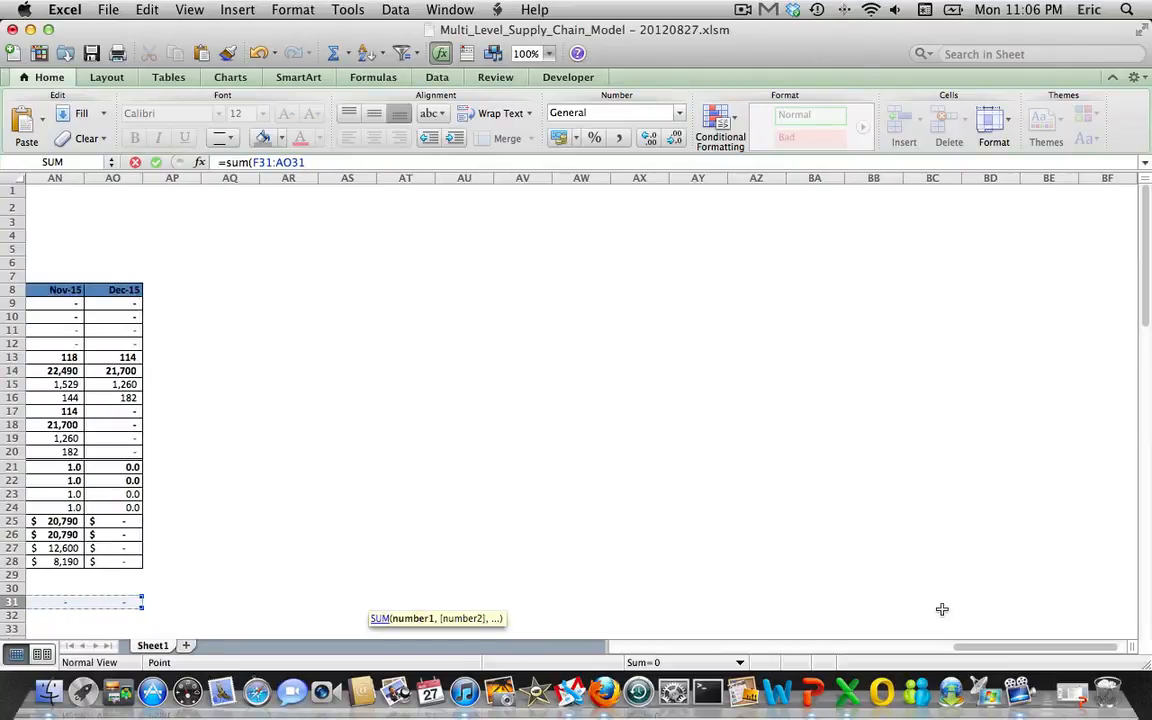
{"action": "left_click", "coordinate": [232, 139]}
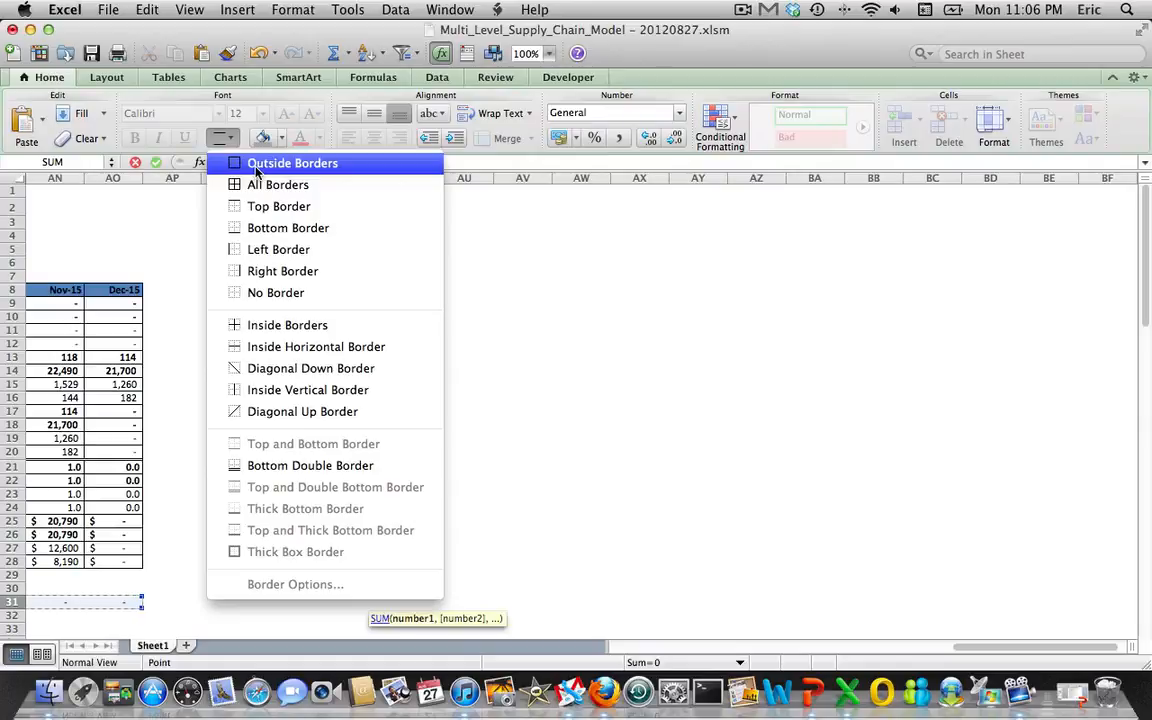
{"action": "left_click", "coordinate": [256, 168]}
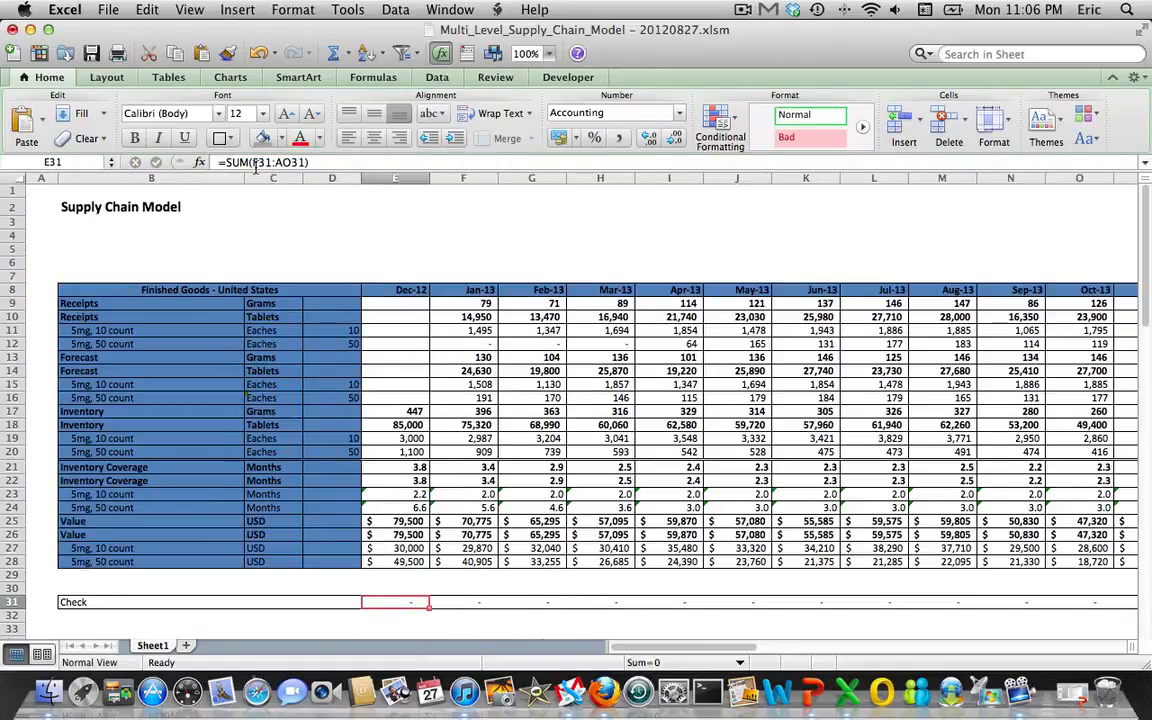
- Fill the Check row from B31 through the Dec-15 column AO with green, and save the workbook
{"action": "key", "text": "Left"}
{"action": "key", "text": "Left"}
{"action": "key", "text": "Left"}
{"action": "key", "text": "shift+Right"}
{"action": "key", "text": "shift+Right"}
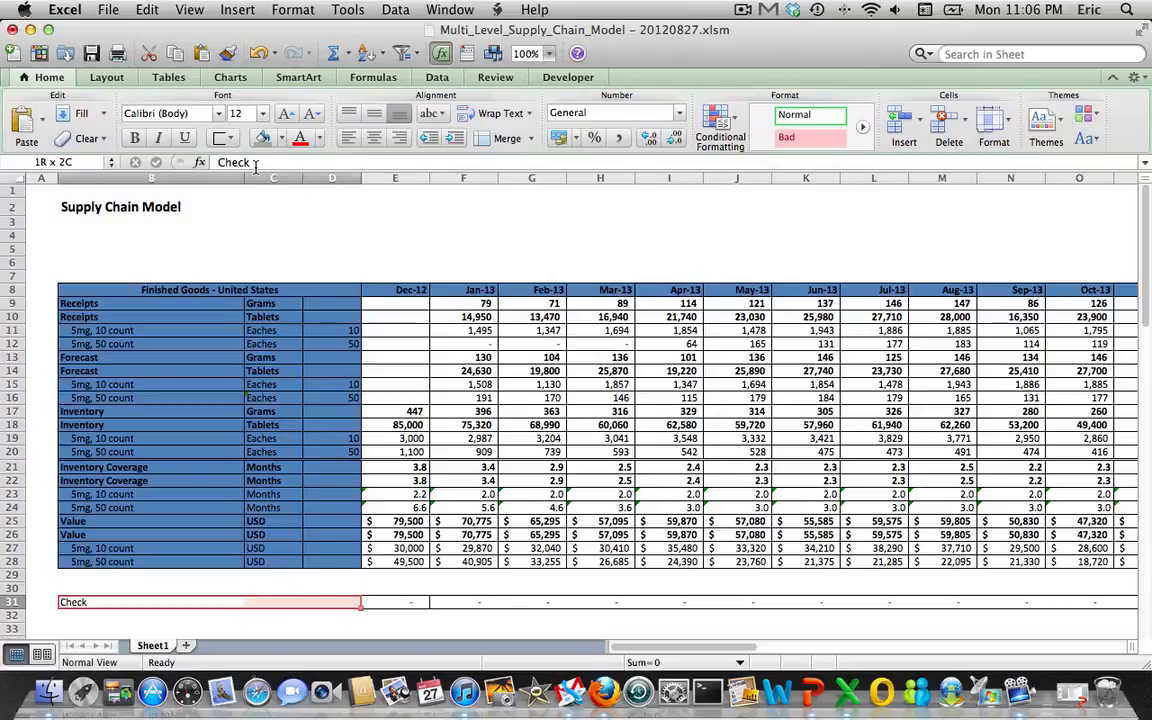
{"action": "key", "text": "shift+Right"}
{"action": "key", "text": "shift+Right"}
{"action": "key", "text": "shift+Right"}
{"action": "key", "text": "shift+Right"}
{"action": "key", "text": "shift+Right"}
{"action": "key", "text": "shift+Right"}
{"action": "key", "text": "shift+Right"}
{"action": "key", "text": "shift+Right"}
{"action": "key", "text": "shift+Right"}
{"action": "key", "text": "shift+Right"}
{"action": "key", "text": "shift+Right"}
{"action": "key", "text": "shift+Right"}
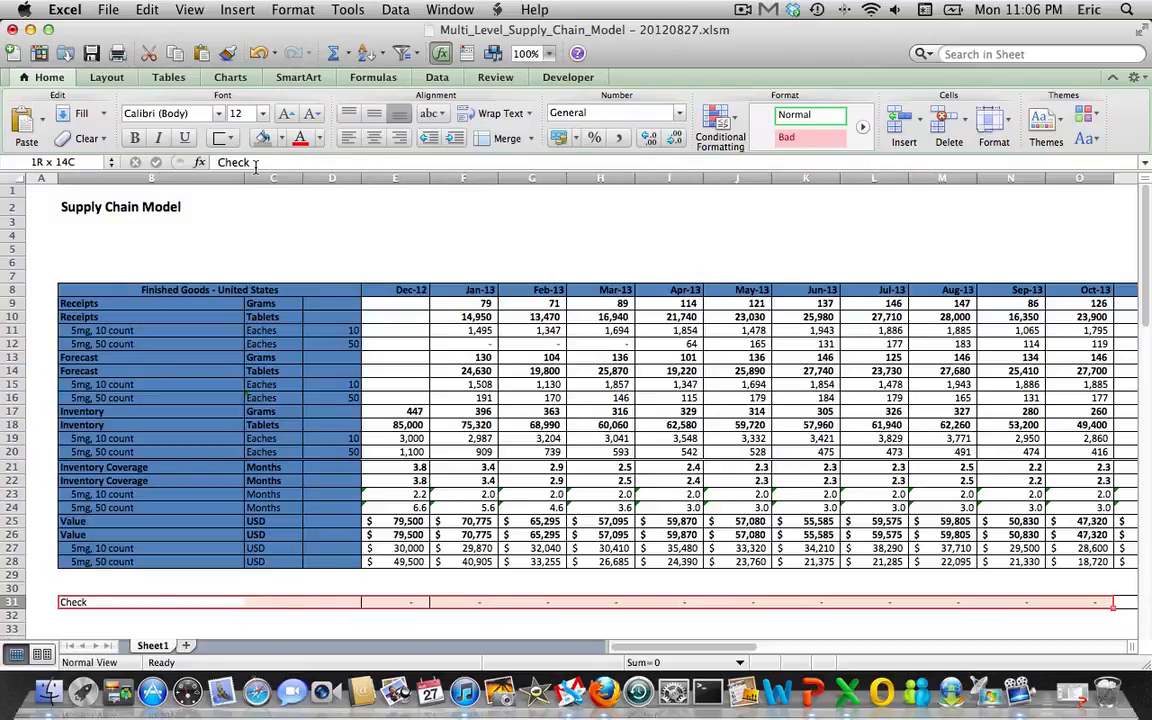
{"action": "key", "text": "shift+Right"}
{"action": "key", "text": "shift+Right"}
{"action": "key", "text": "shift+Right"}
{"action": "key", "text": "shift+Right"}
{"action": "key", "text": "shift+Right"}
{"action": "key", "text": "shift+Right"}
{"action": "key", "text": "shift+Right"}
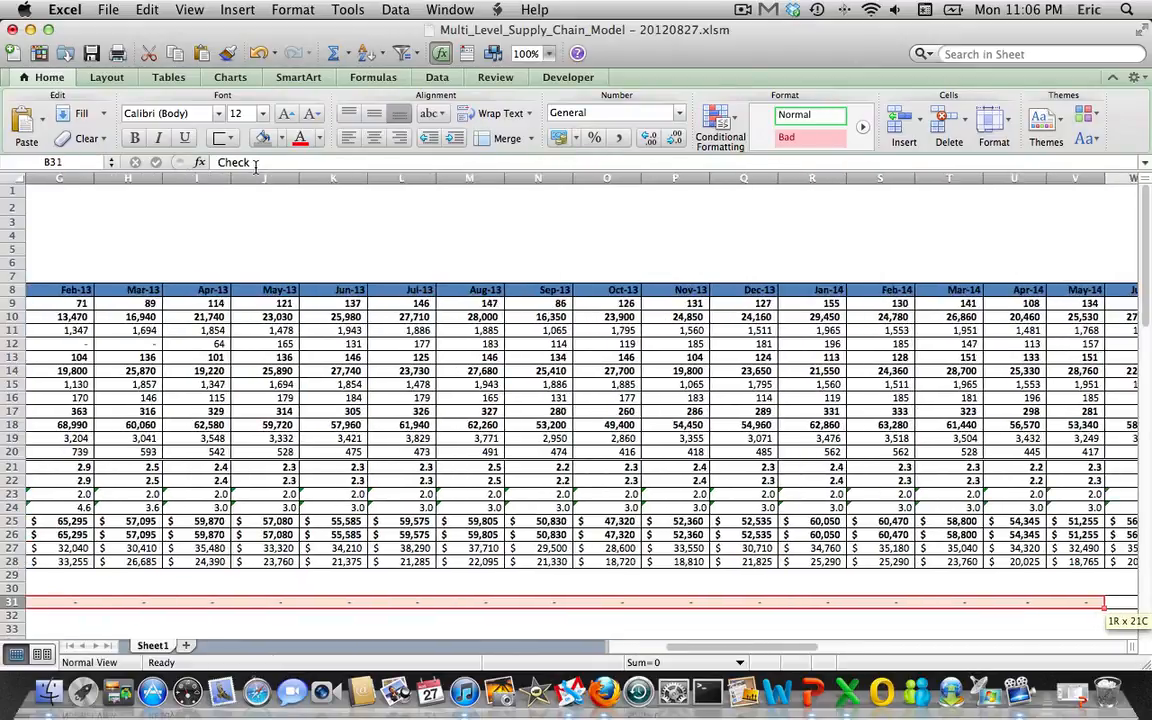
{"action": "key", "text": "shift+Right"}
{"action": "key", "text": "shift+Right"}
{"action": "key", "text": "shift+Right"}
{"action": "key", "text": "shift+Right"}
{"action": "key", "text": "shift+Right"}
{"action": "key", "text": "shift+Right"}
{"action": "key", "text": "shift+Right"}
{"action": "key", "text": "shift+Right"}
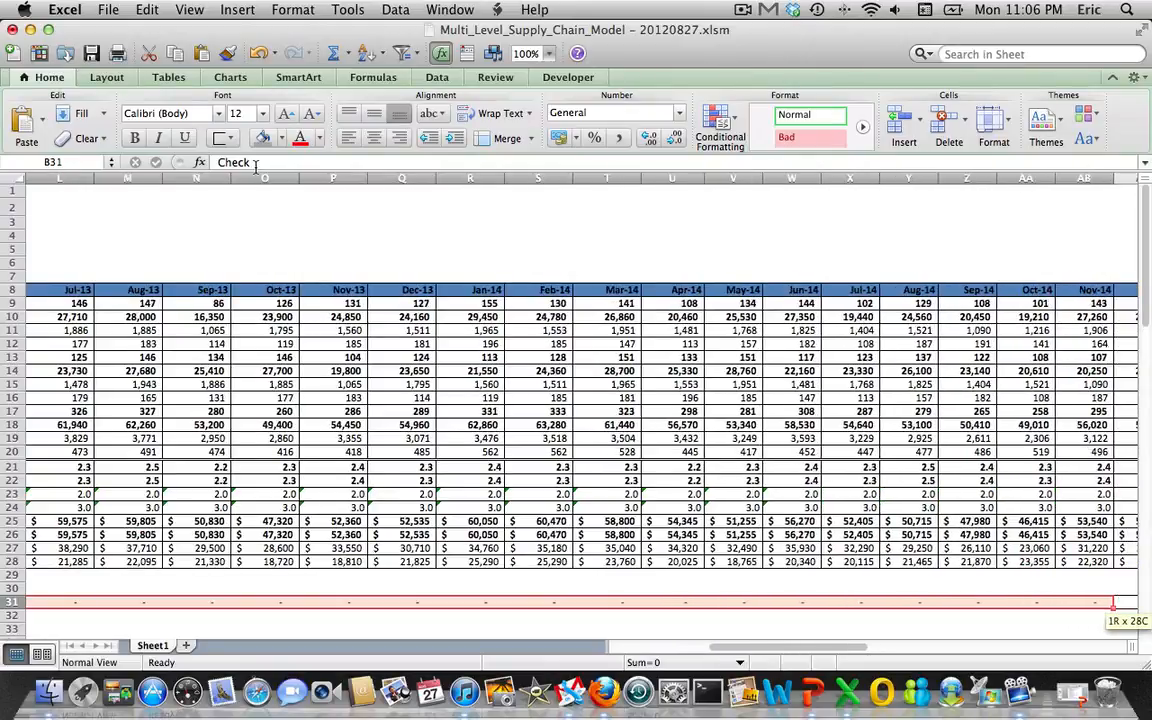
{"action": "key", "text": "shift+Right"}
{"action": "key", "text": "shift+Right"}
{"action": "key", "text": "shift+Right"}
{"action": "key", "text": "shift+Right"}
{"action": "key", "text": "shift+Right"}
{"action": "key", "text": "shift+Right"}
{"action": "key", "text": "shift+Right"}
{"action": "key", "text": "shift+Right"}
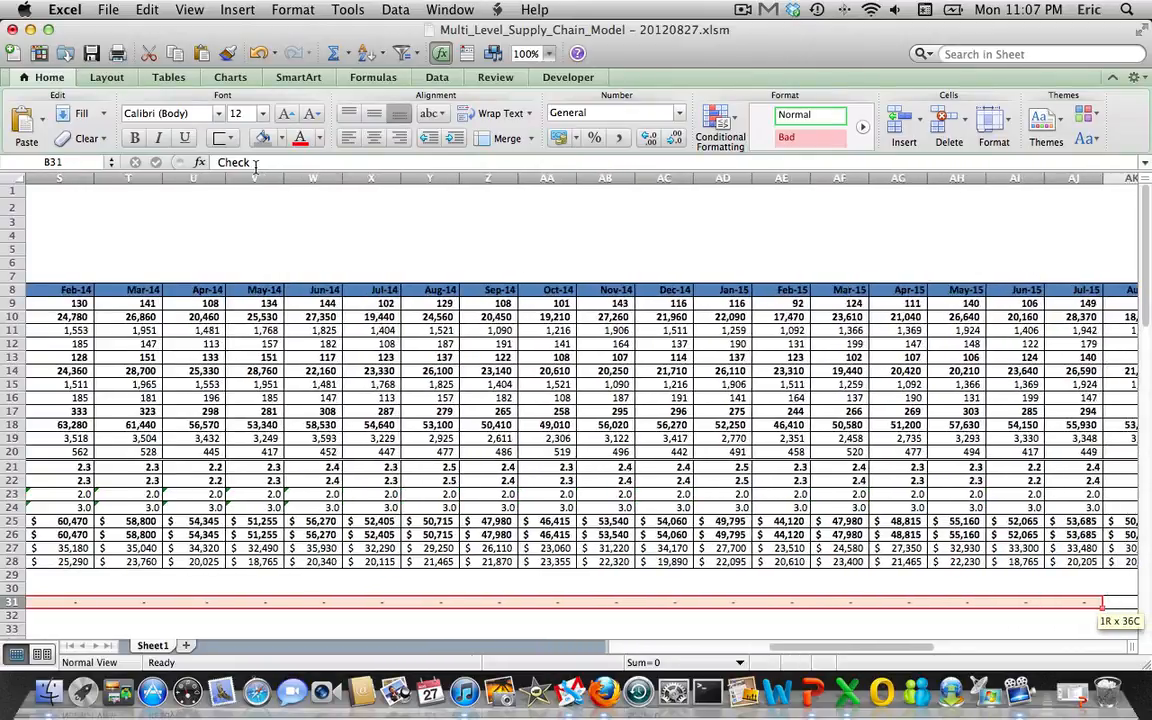
{"action": "key", "text": "shift+Right"}
{"action": "key", "text": "shift+Right"}
{"action": "key", "text": "shift+Right"}
{"action": "key", "text": "shift+Right"}
{"action": "key", "text": "shift+Right"}
{"action": "key", "text": "shift+Right"}
{"action": "key", "text": "shift+Right"}
{"action": "key", "text": "shift+Right"}
{"action": "key", "text": "shift+Right"}
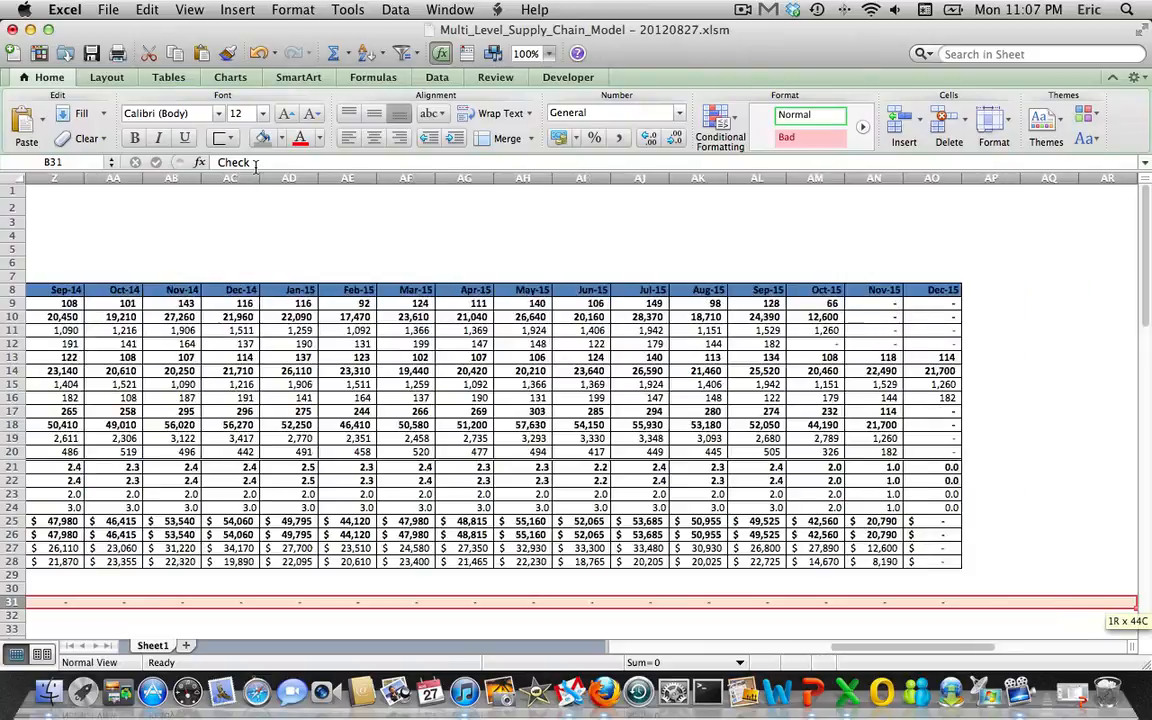
{"action": "key", "text": "shift+Right"}
{"action": "key", "text": "shift+Right"}
{"action": "key", "text": "shift+Right"}
{"action": "key", "text": "shift+Right"}
{"action": "key", "text": "shift+Right"}
{"action": "key", "text": "shift+Left"}
{"action": "key", "text": "shift+Left"}
{"action": "key", "text": "shift+Left"}
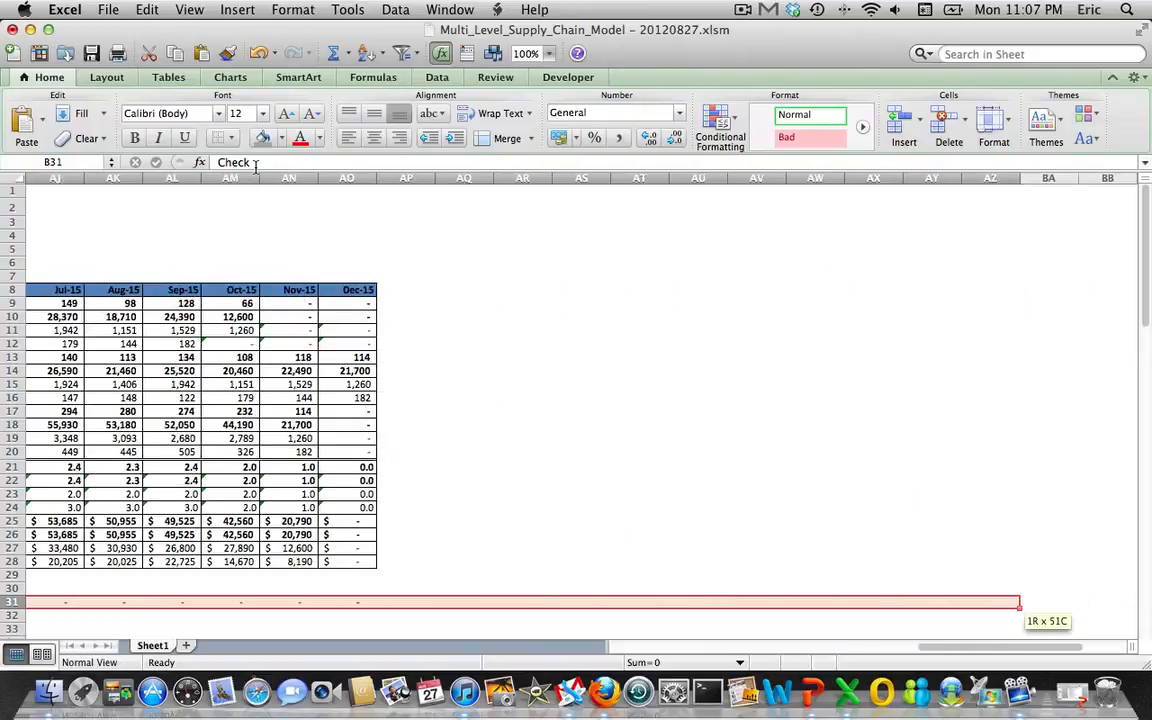
{"action": "key", "text": "shift+Left"}
{"action": "key", "text": "shift+Left"}
{"action": "key", "text": "shift+Left"}
{"action": "key", "text": "shift+Left"}
{"action": "key", "text": "shift+Left"}
{"action": "key", "text": "shift+Left"}
{"action": "key", "text": "shift+Left"}
{"action": "key", "text": "shift+Left"}
{"action": "key", "text": "shift+Left"}
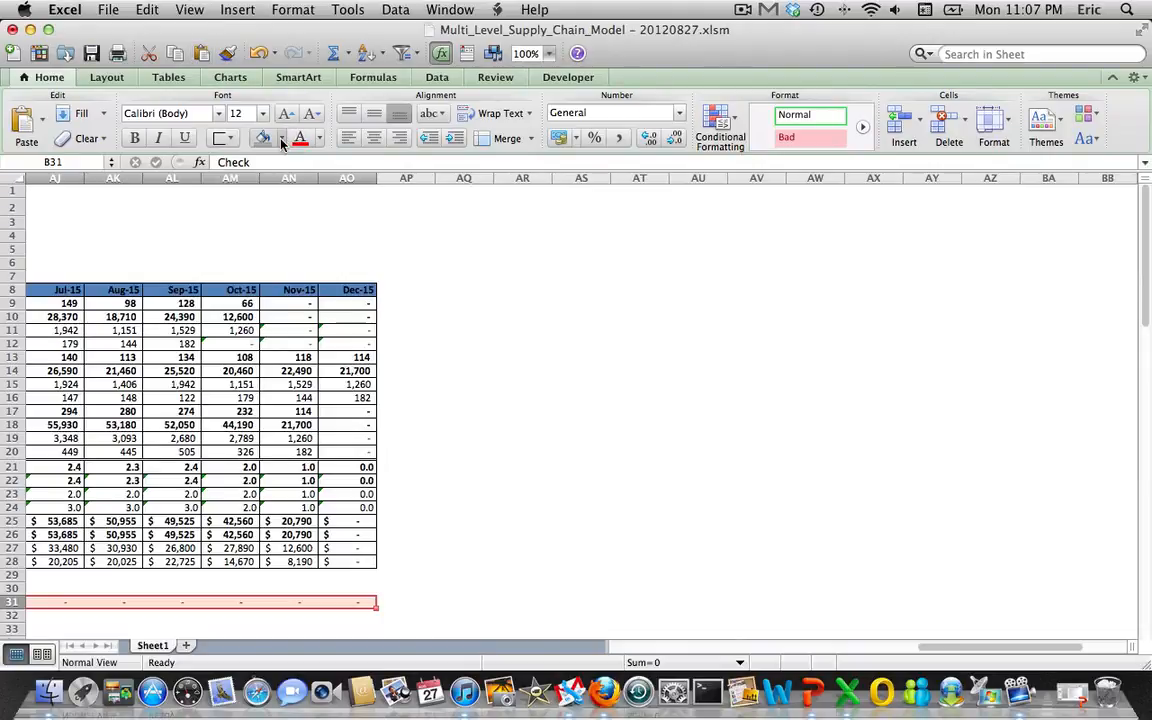
{"action": "left_click", "coordinate": [281, 138]}
{"action": "left_click", "coordinate": [322, 272]}
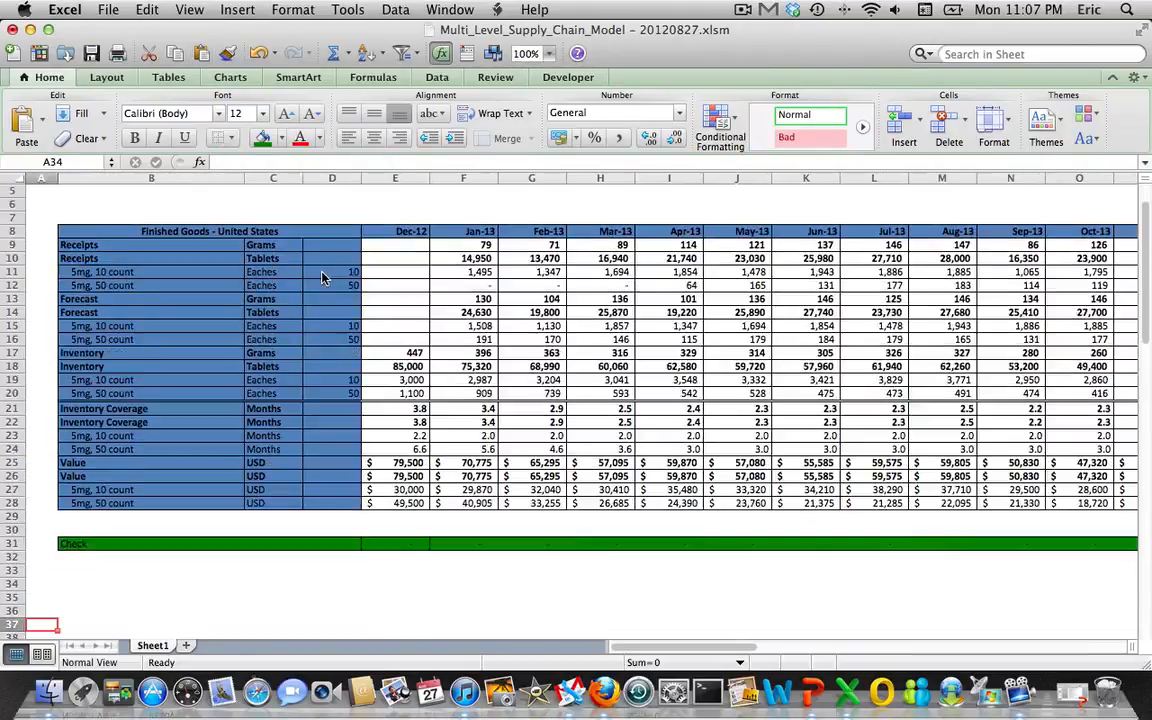
{"action": "scroll", "coordinate": [570, 400], "scroll_direction": "down", "scroll_amount": 2}
{"action": "left_click", "coordinate": [91, 53]}
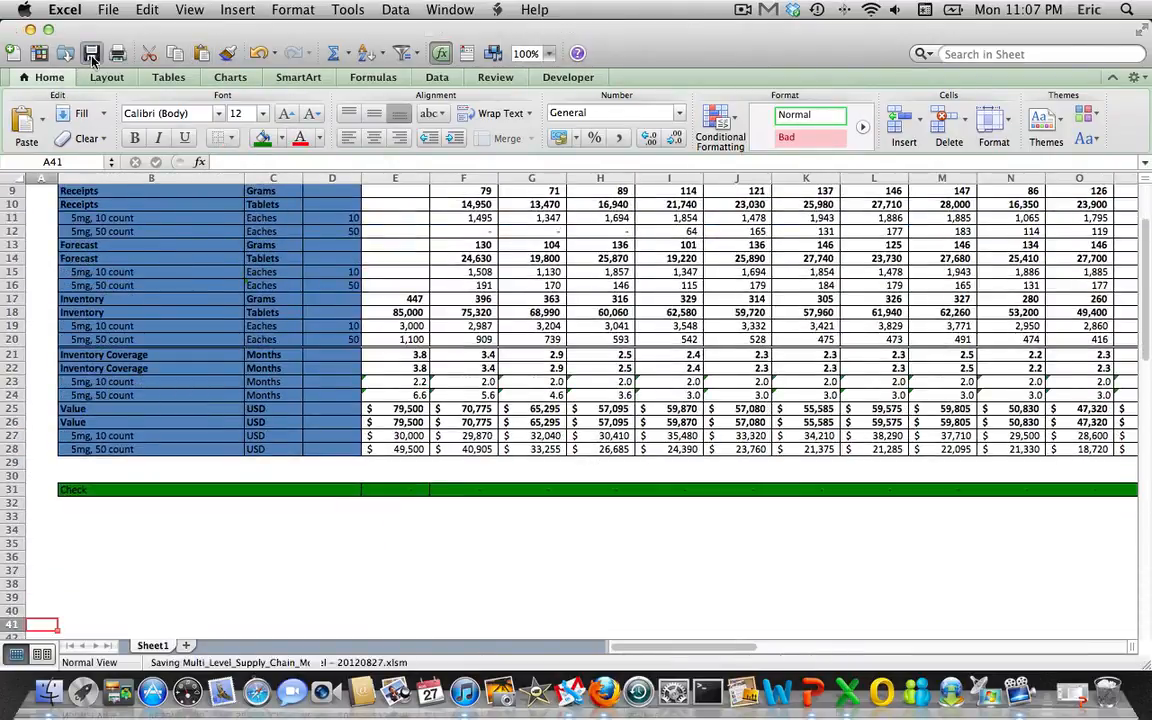
- Copy rows 8 through 31, the United States finished goods table with its Check row, and paste them starting at A34
{"action": "scroll", "coordinate": [68, 316], "scroll_direction": "down", "scroll_amount": 5}
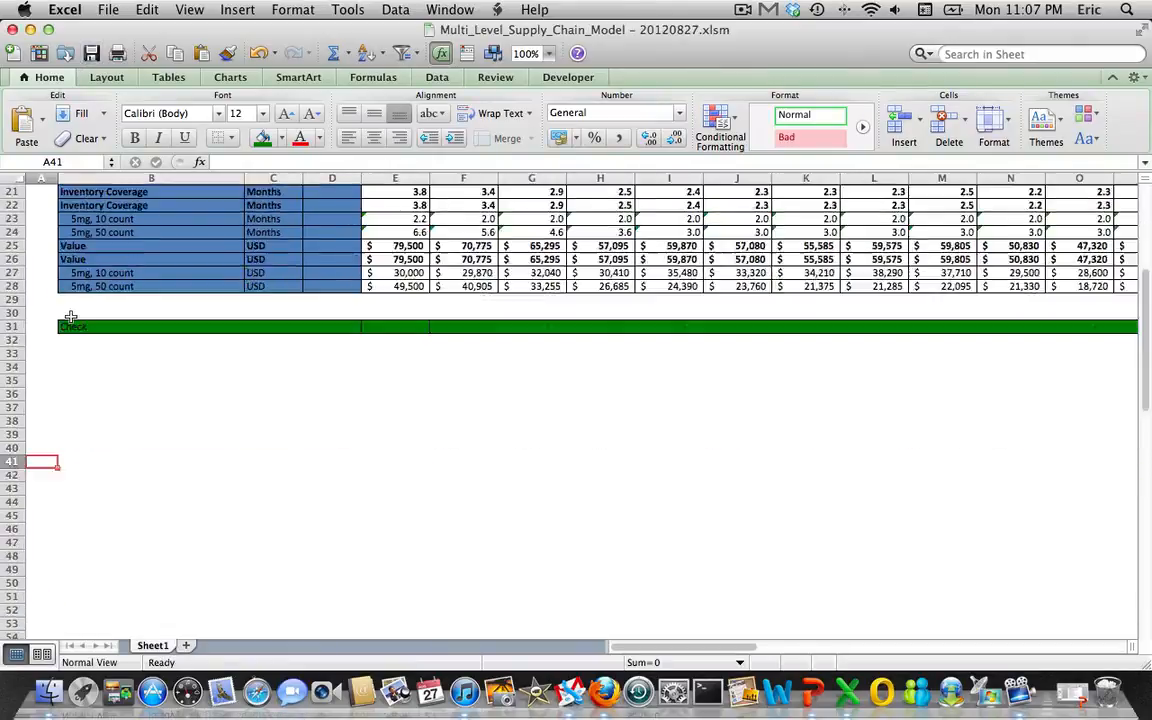
{"action": "scroll", "coordinate": [68, 316], "scroll_direction": "up", "scroll_amount": 8}
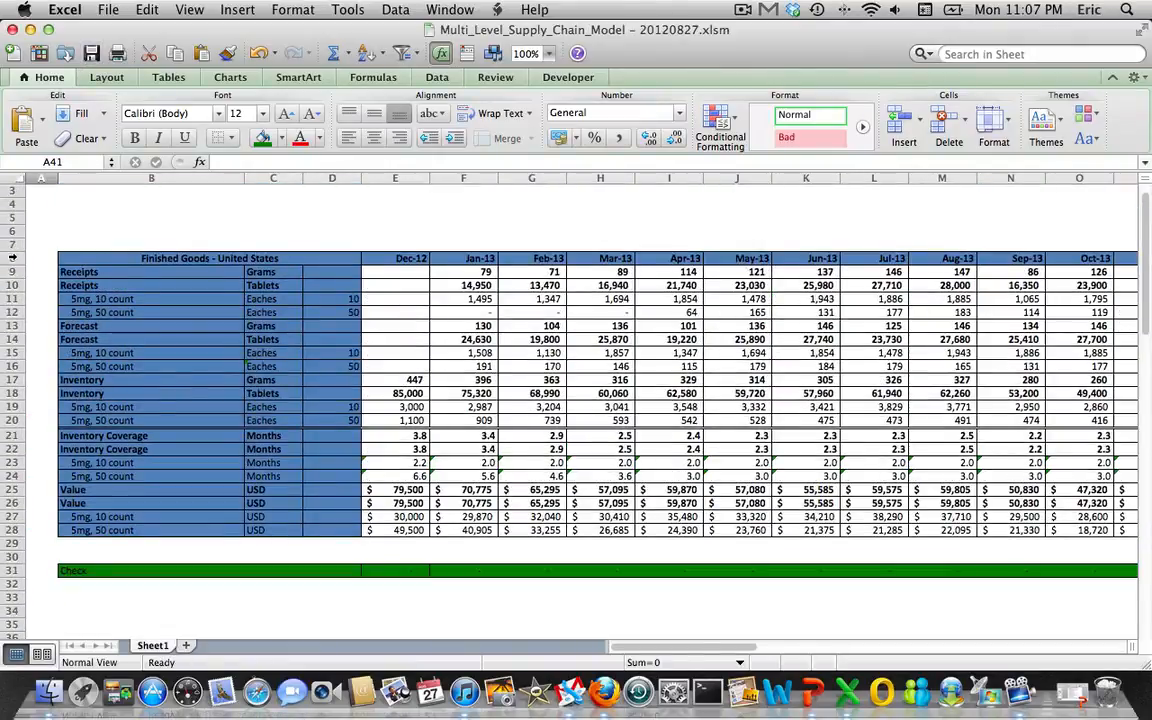
{"action": "left_click_drag", "start_coordinate": [12, 257], "coordinate": [55, 567]}
{"action": "key", "text": "super+c"}
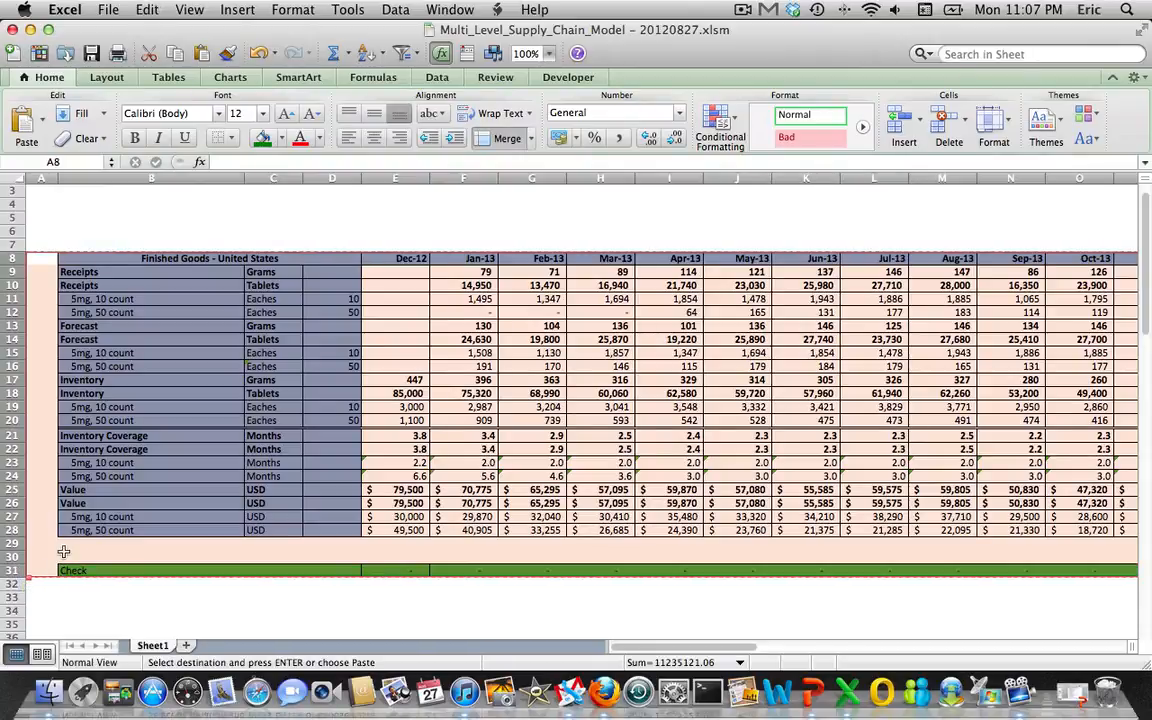
{"action": "key", "text": "Down"}
{"action": "key", "text": "Down"}
{"action": "key", "text": "Down"}
{"action": "key", "text": "Down"}
{"action": "key", "text": "Down"}
{"action": "key", "text": "Down"}
{"action": "key", "text": "Down"}
{"action": "key", "text": "Down"}
{"action": "key", "text": "Down"}
{"action": "key", "text": "Down"}
{"action": "key", "text": "Down"}
{"action": "key", "text": "Down"}
{"action": "key", "text": "Down"}
{"action": "key", "text": "Down"}
{"action": "key", "text": "Down"}
{"action": "key", "text": "Down"}
{"action": "key", "text": "Down"}
{"action": "key", "text": "Down"}
{"action": "key", "text": "Down"}
{"action": "key", "text": "Down"}
{"action": "key", "text": "Down"}
{"action": "key", "text": "Down"}
{"action": "key", "text": "Down"}
{"action": "key", "text": "Down"}
{"action": "key", "text": "Down"}
{"action": "key", "text": "Down"}
{"action": "key", "text": "Down"}
{"action": "key", "text": "Down"}
{"action": "key", "text": "Down"}
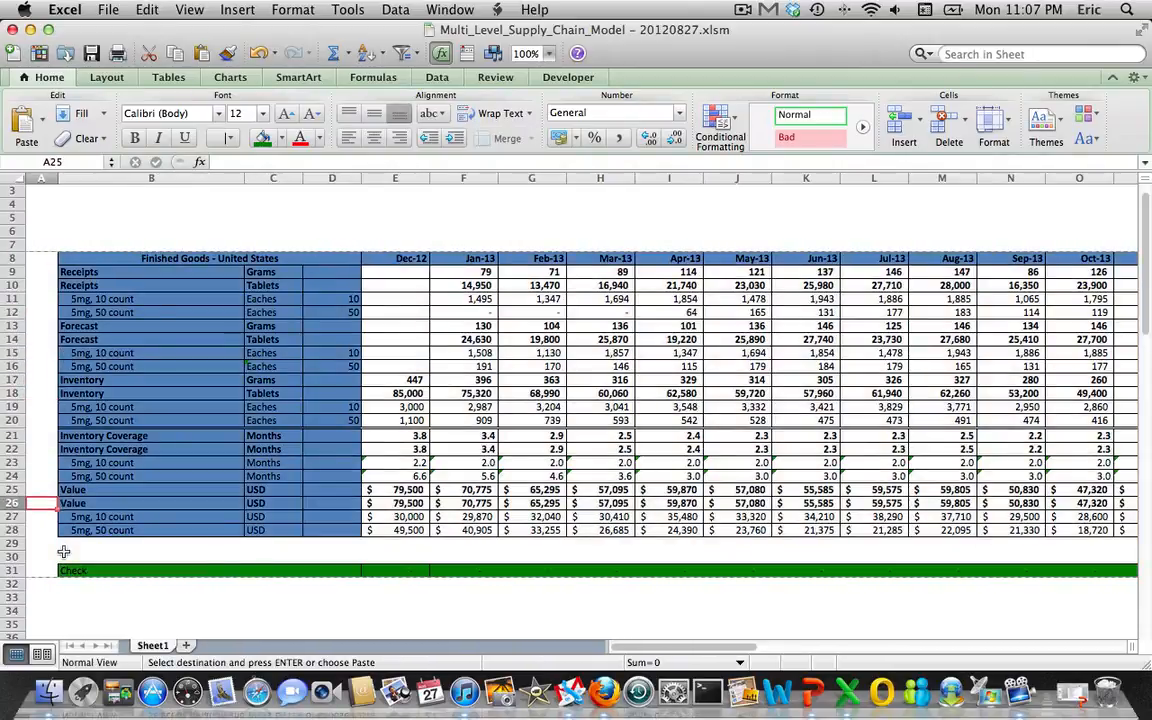
{"action": "key", "text": "Down"}
{"action": "key", "text": "Down"}
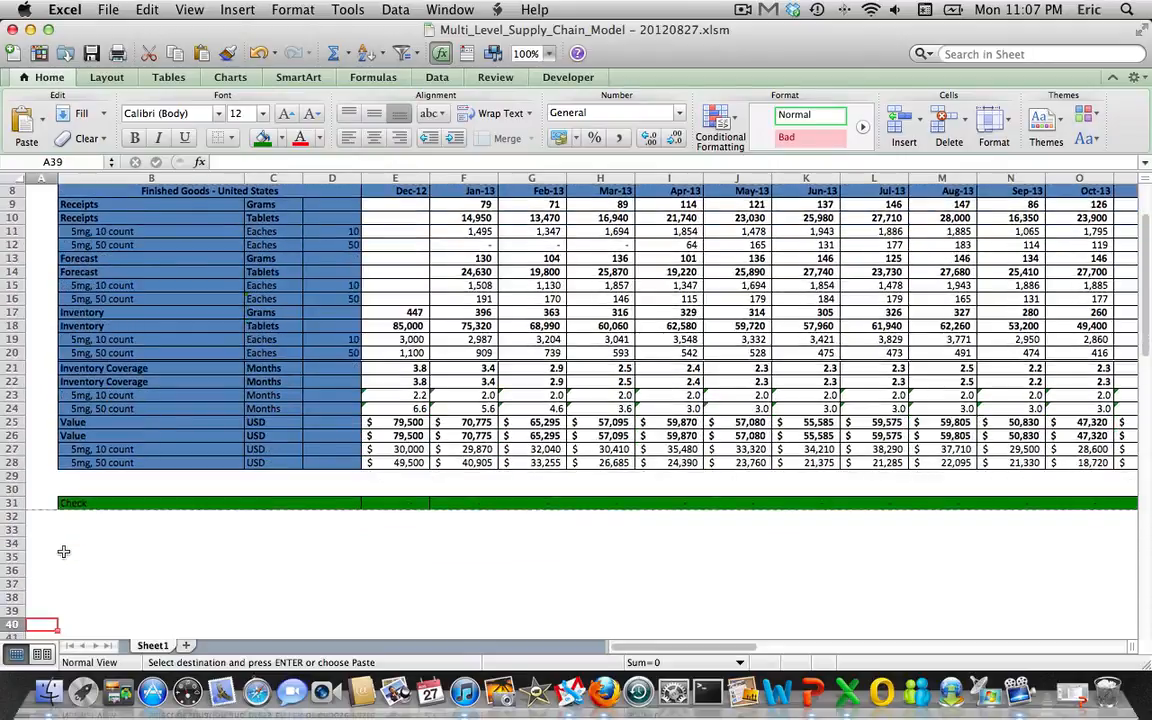
{"action": "key", "text": "Up"}
{"action": "key", "text": "Up"}
{"action": "key", "text": "Up"}
{"action": "key", "text": "Up"}
{"action": "key", "text": "Up"}
{"action": "key", "text": "Up"}
{"action": "key", "text": "Right"}
{"action": "key", "text": "Down"}
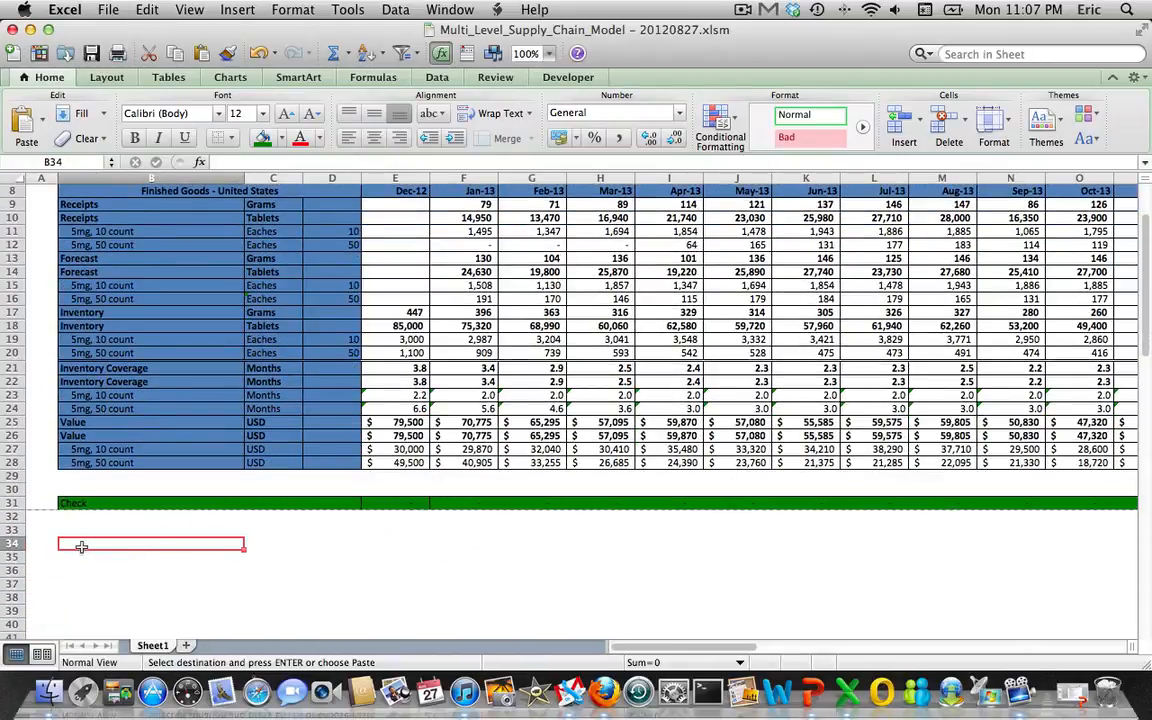
{"action": "left_click", "coordinate": [38, 543]}
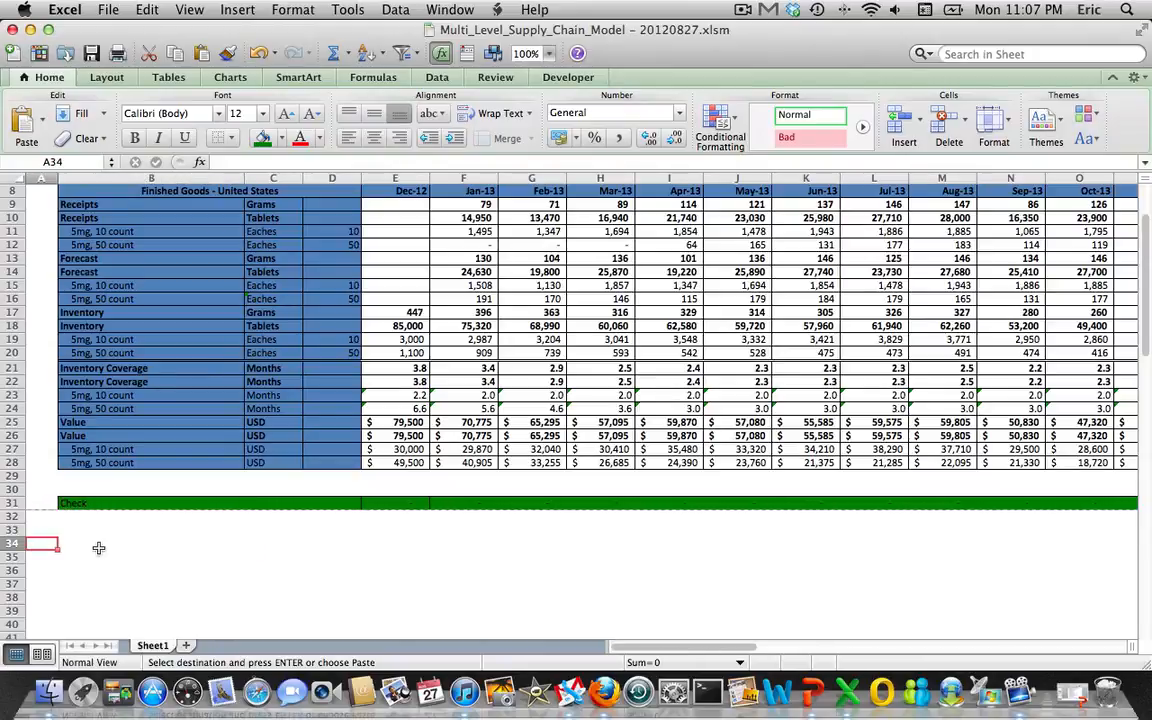
{"action": "key", "text": "super+v"}
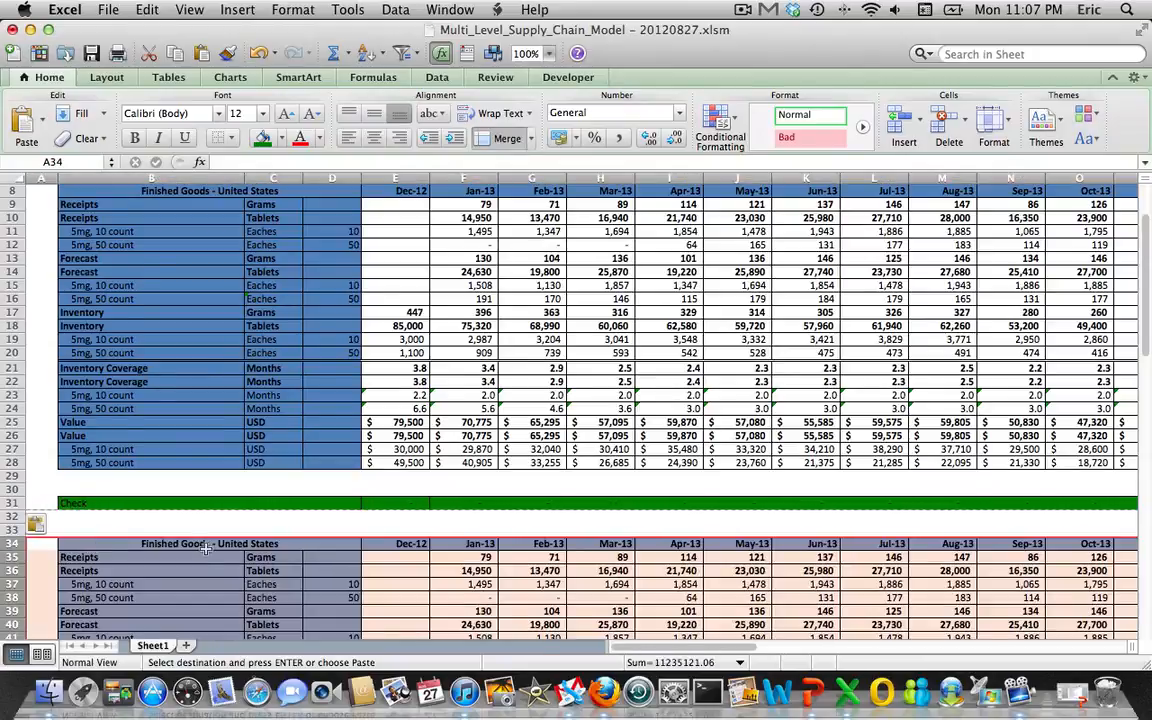
- Change the title of the copied table in B34 to "Finished Goods - UK"
{"action": "scroll", "coordinate": [205, 548], "scroll_direction": "up", "scroll_amount": 3}
{"action": "scroll", "coordinate": [205, 548], "scroll_direction": "down", "scroll_amount": 10}
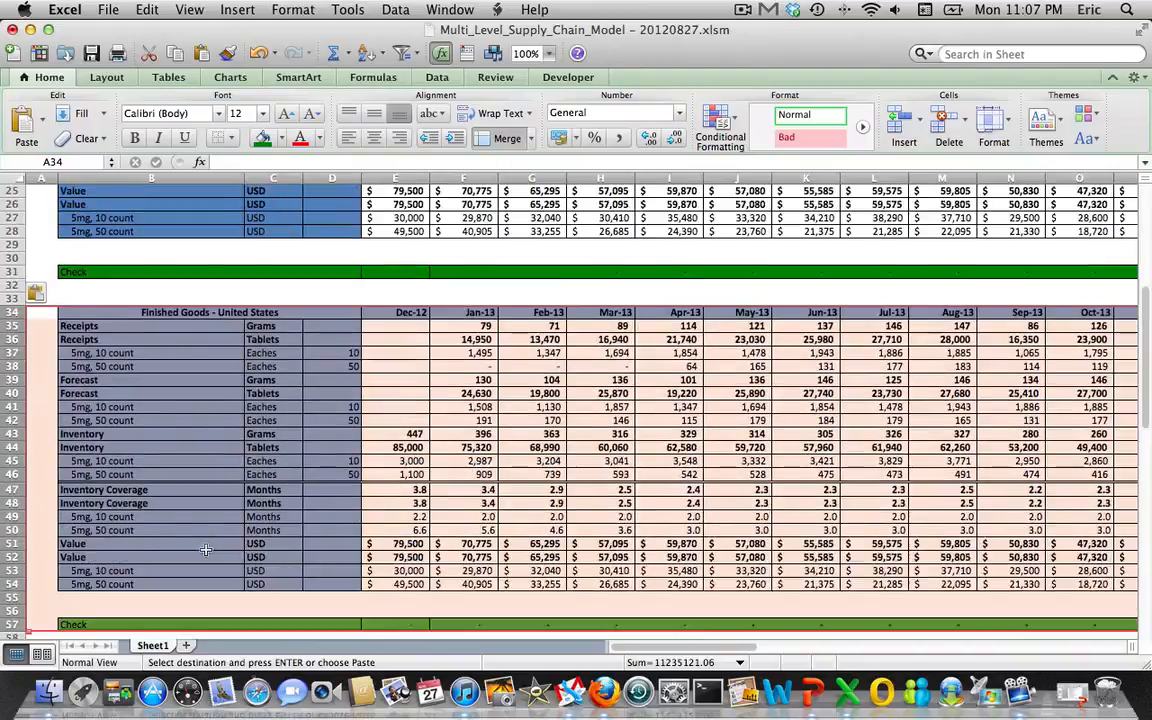
{"action": "scroll", "coordinate": [205, 549], "scroll_direction": "down", "scroll_amount": 3}
{"action": "scroll", "coordinate": [208, 501], "scroll_direction": "up", "scroll_amount": 1}
{"action": "left_click", "coordinate": [200, 434]}
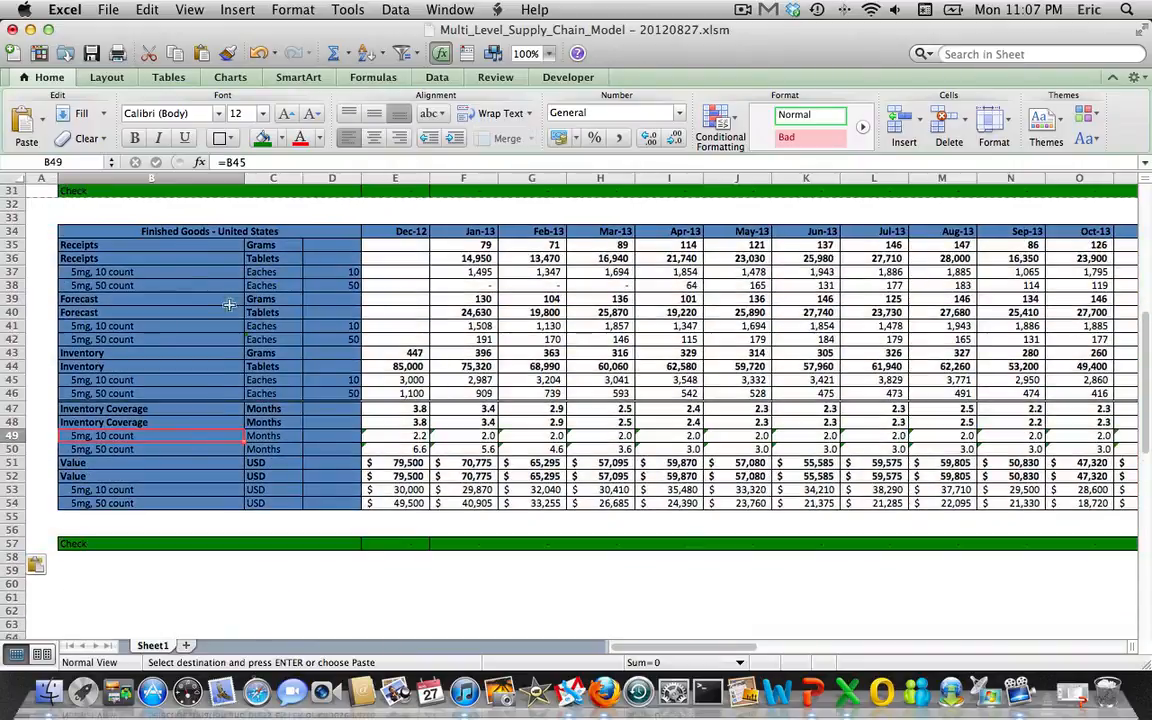
{"action": "left_click", "coordinate": [210, 232]}
{"action": "left_click", "coordinate": [405, 162]}
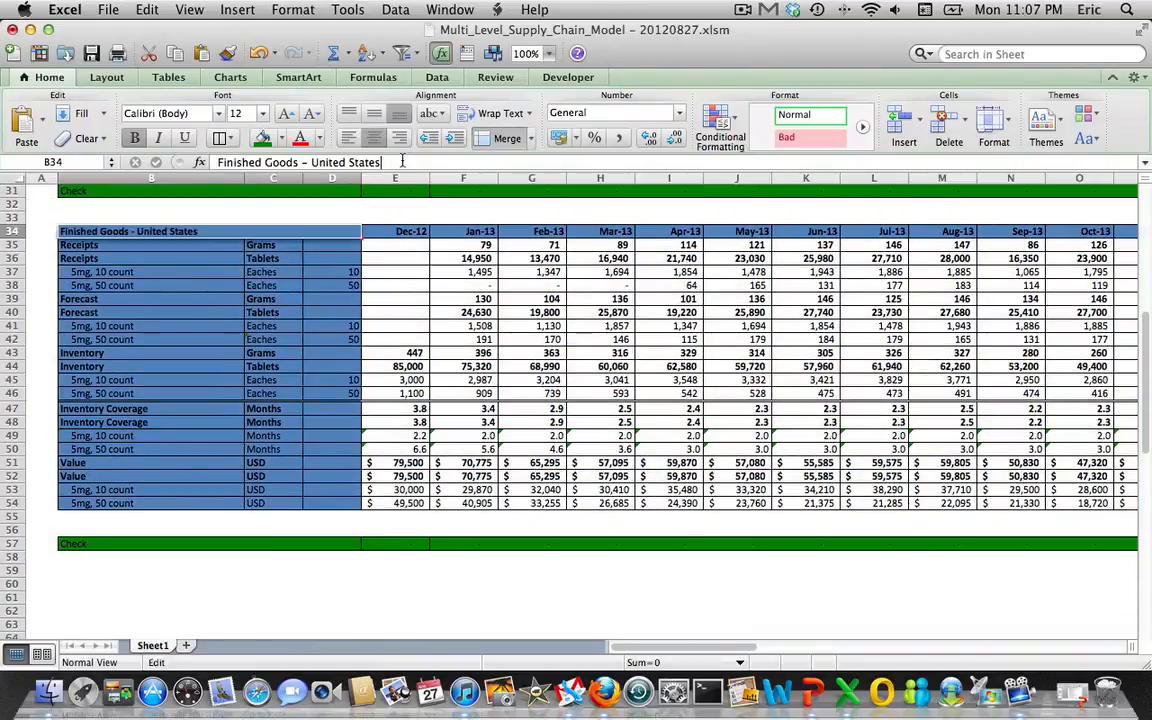
{"action": "key", "text": "BackSpace"}
{"action": "key", "text": "BackSpace"}
{"action": "key", "text": "BackSpace"}
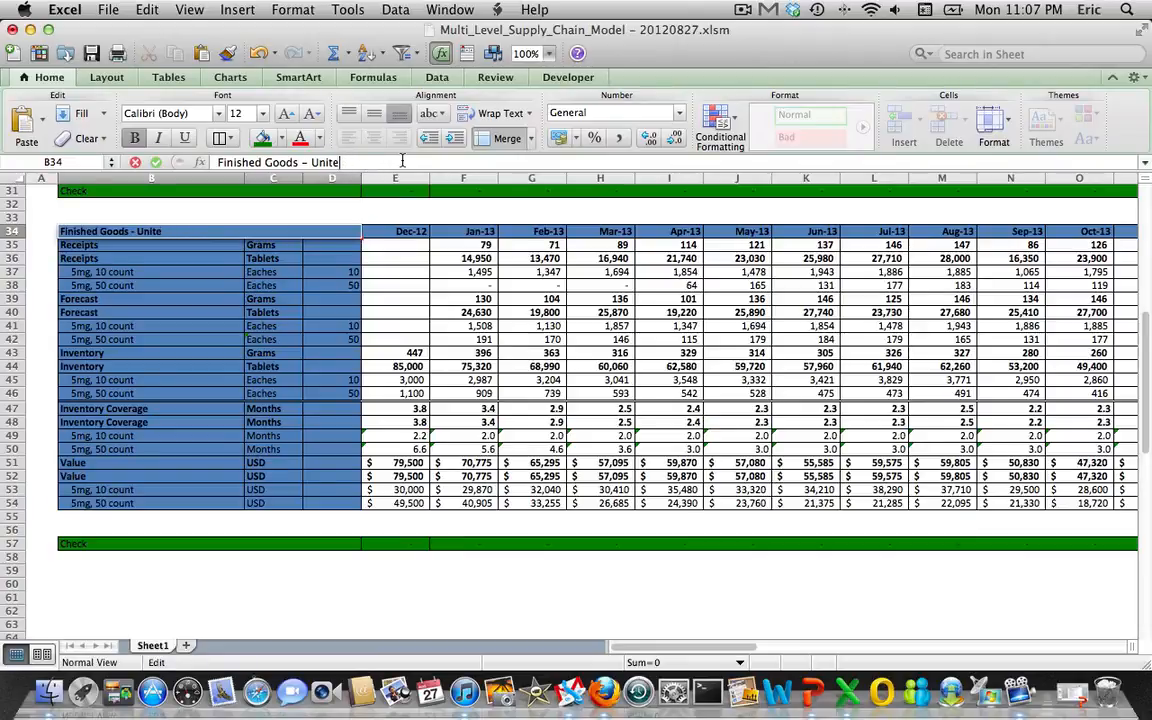
{"action": "key", "text": "Return"}
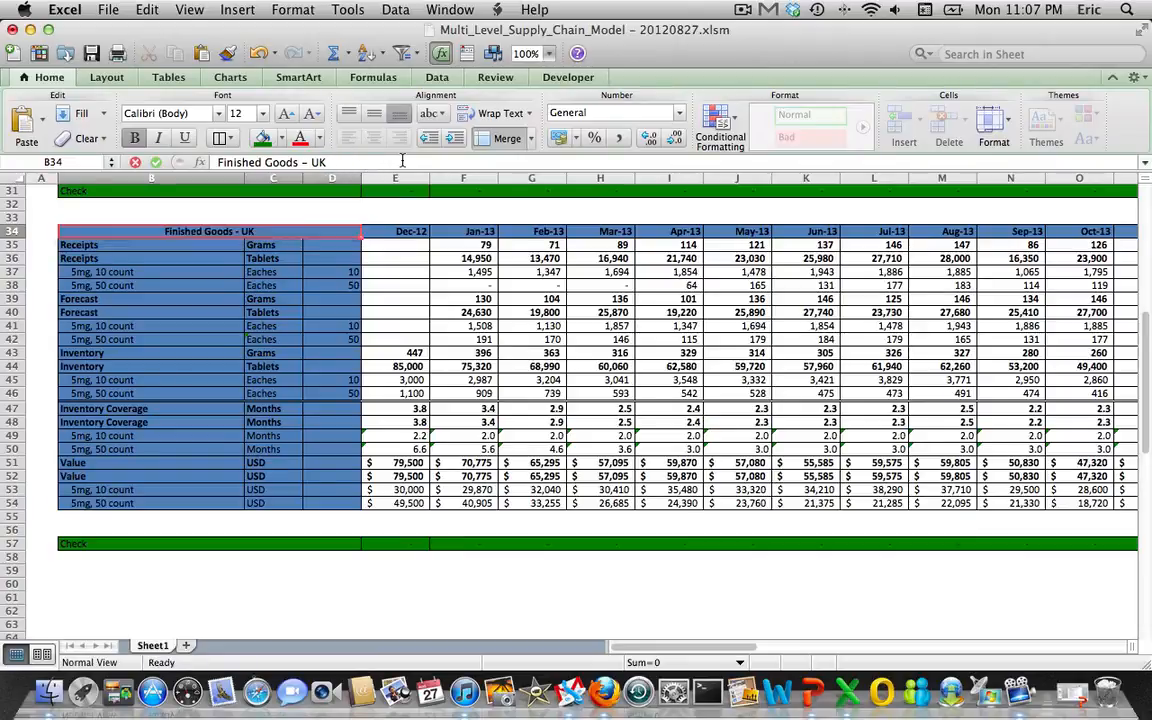
- Change the second pack-size label under Receipts in the UK table, cell B38, to "5mg, 25 count"
{"action": "key", "text": "Down"}
{"action": "key", "text": "Down"}
{"action": "key", "text": "Down"}
{"action": "key", "text": "Down"}
{"action": "key", "text": "Down"}
{"action": "key", "text": "Down"}
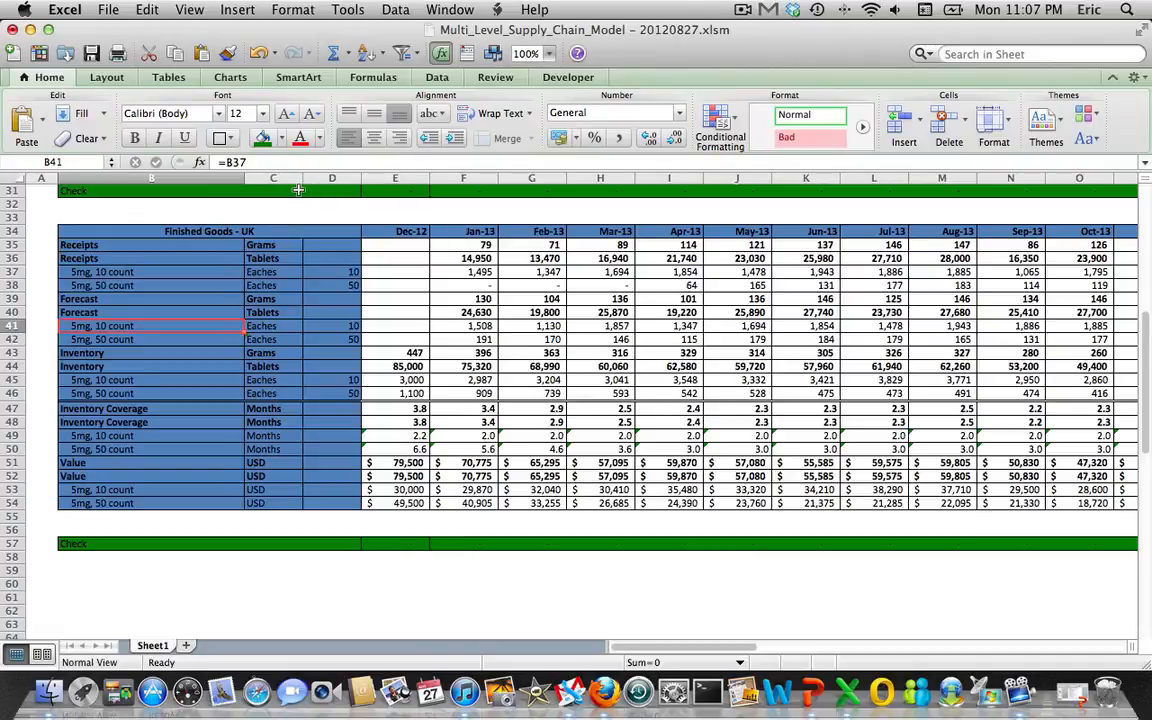
{"action": "key", "text": "Up"}
{"action": "key", "text": "Up"}
{"action": "key", "text": "Up"}
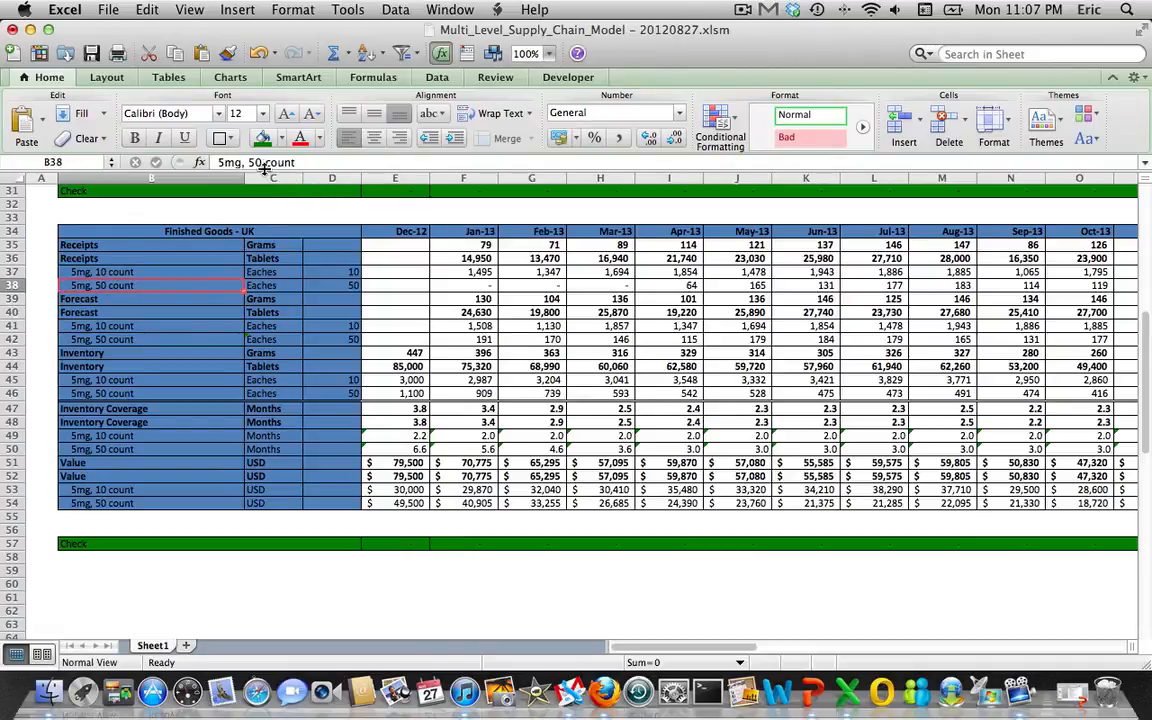
{"action": "left_click", "coordinate": [260, 163]}
{"action": "key", "text": "BackSpace"}
{"action": "key", "text": "BackSpace"}
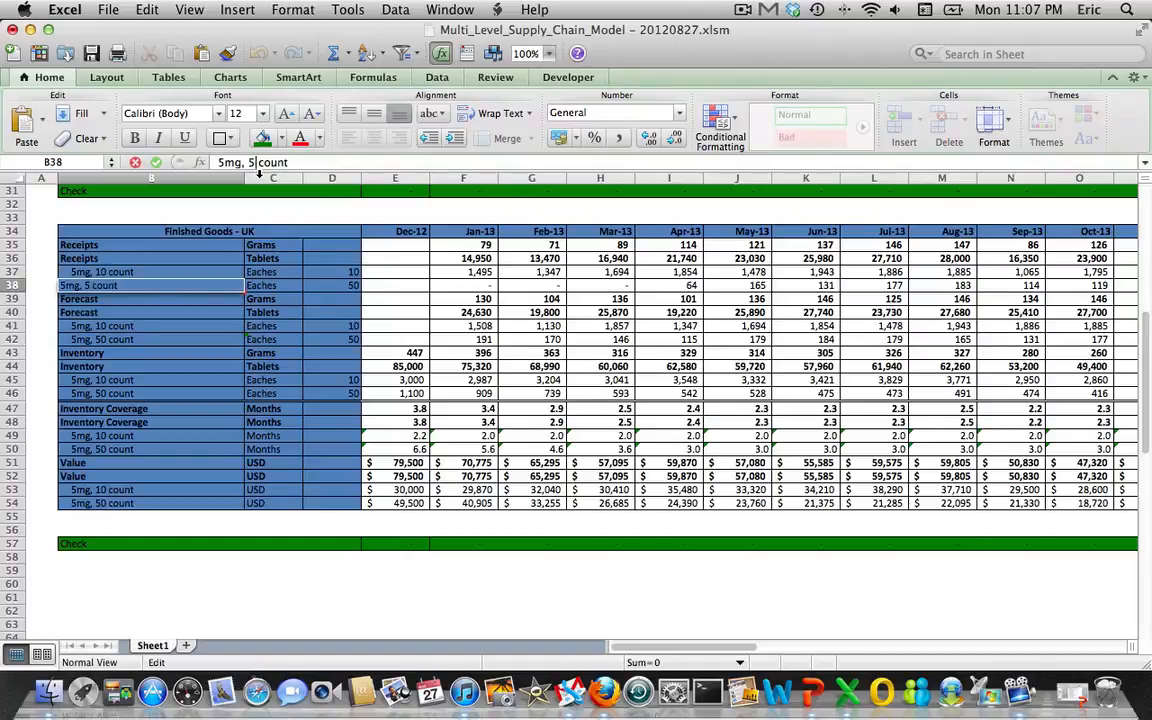
{"action": "type", "text": "25"}
{"action": "key", "text": "Return"}
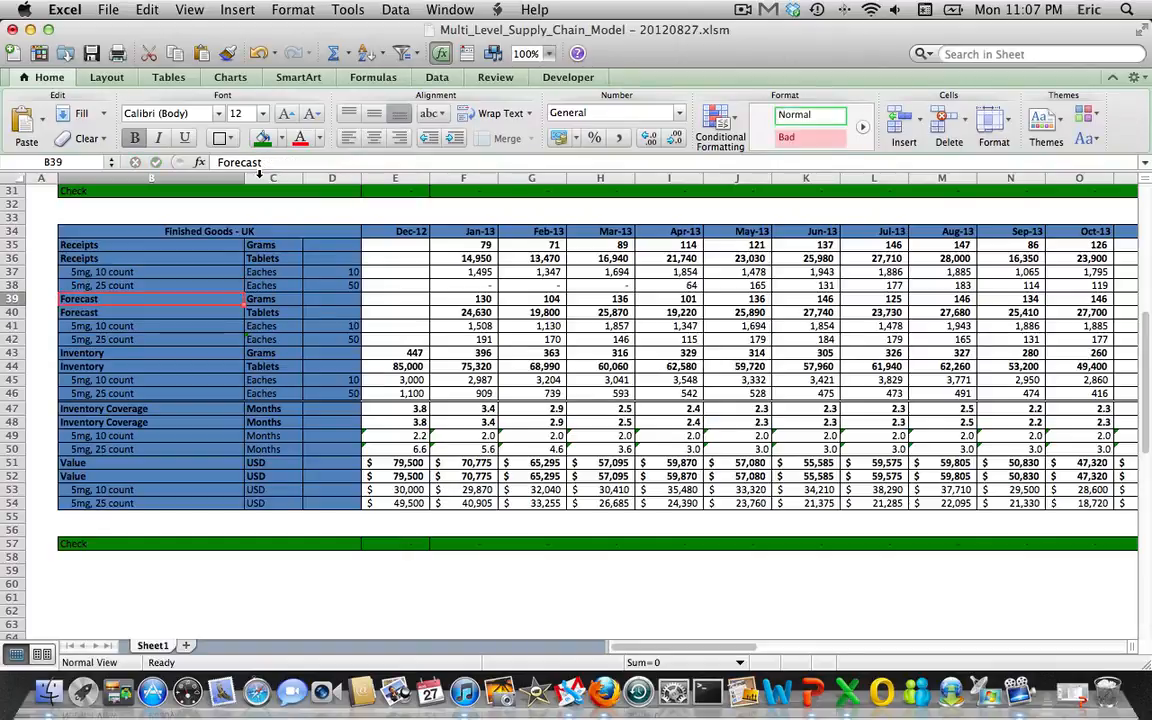
- Check the linked pack-size labels down column B of the UK table, from Forecast to Inventory Coverage
{"action": "key", "text": "Down"}
{"action": "key", "text": "Down"}
{"action": "key", "text": "Down"}
{"action": "key", "text": "Down"}
{"action": "key", "text": "Down"}
{"action": "key", "text": "Down"}
{"action": "key", "text": "Down"}
{"action": "key", "text": "Down"}
{"action": "key", "text": "Down"}
{"action": "key", "text": "Down"}
{"action": "key", "text": "Down"}
{"action": "key", "text": "Down"}
{"action": "key", "text": "Down"}
{"action": "key", "text": "Down"}
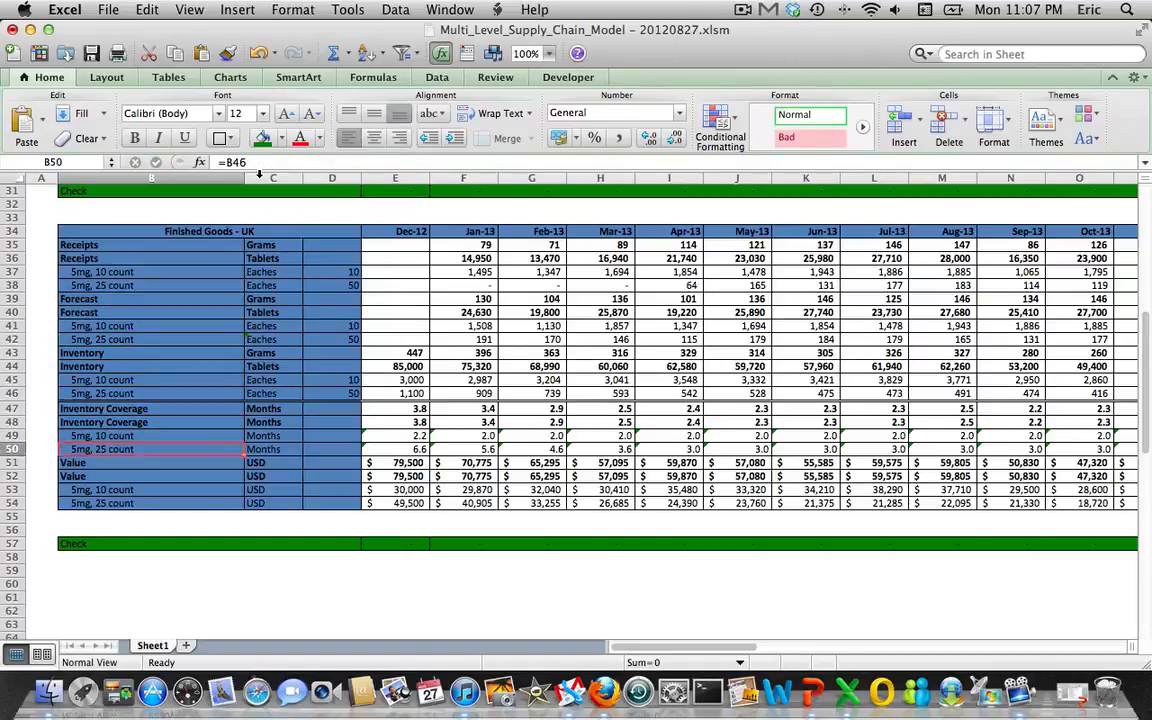
- Set the tablets-per-pack count in D38 to 25 for the UK 25 count receipts row
{"action": "key", "text": "Up"}
{"action": "key", "text": "Up"}
{"action": "key", "text": "Up"}
{"action": "key", "text": "Up"}
{"action": "key", "text": "Up"}
{"action": "key", "text": "Up"}
{"action": "key", "text": "Up"}
{"action": "key", "text": "Up"}
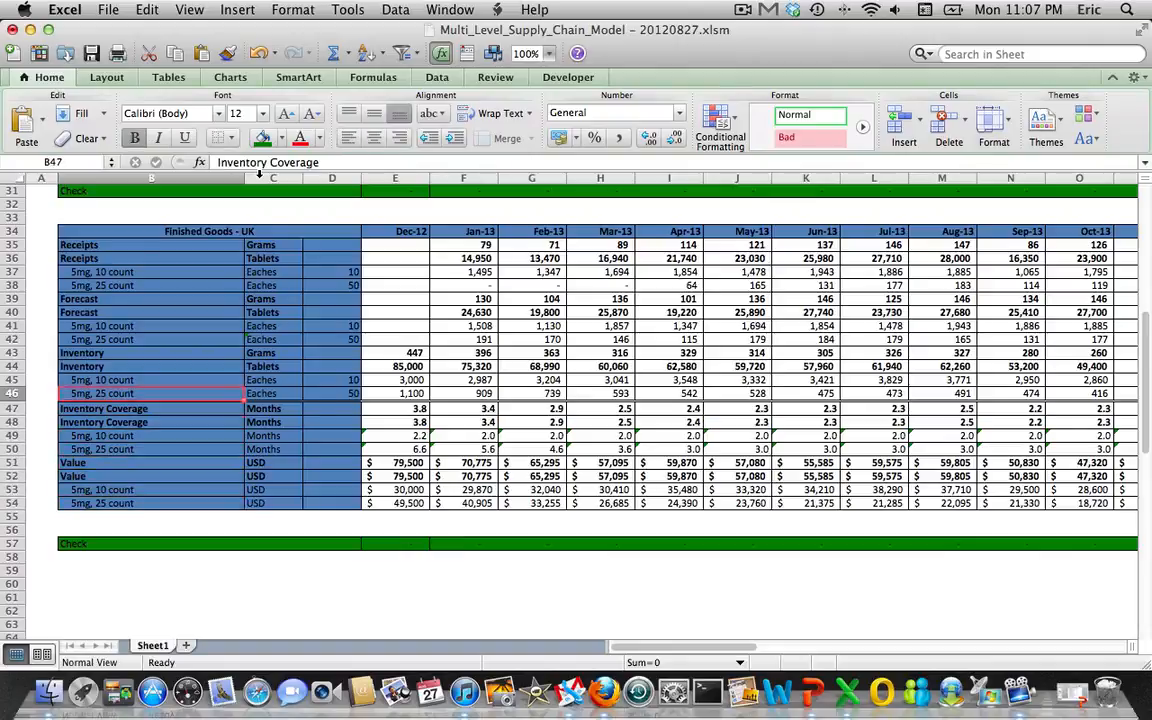
{"action": "key", "text": "Right"}
{"action": "key", "text": "Up"}
{"action": "key", "text": "Up"}
{"action": "key", "text": "Right"}
{"action": "key", "text": "Up"}
{"action": "key", "text": "Up"}
{"action": "key", "text": "Up"}
{"action": "key", "text": "Up"}
{"action": "key", "text": "Up"}
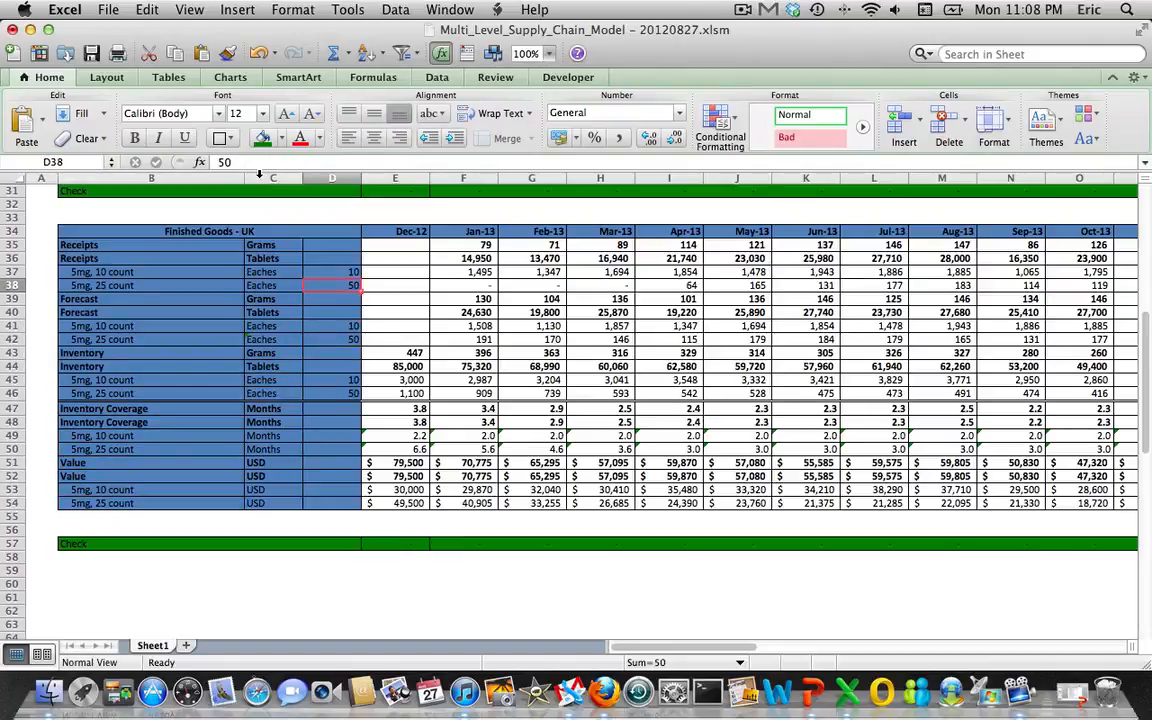
{"action": "type", "text": "25"}
{"action": "key", "text": "Return"}
- Insert two blank rows at rows 71 and 72 in the Model Parameters table, above Grams of API in a 5mg tablet
{"action": "key", "text": "Down"}
{"action": "key", "text": "Down"}
{"action": "key", "text": "Down"}
{"action": "key", "text": "Down"}
{"action": "key", "text": "Down"}
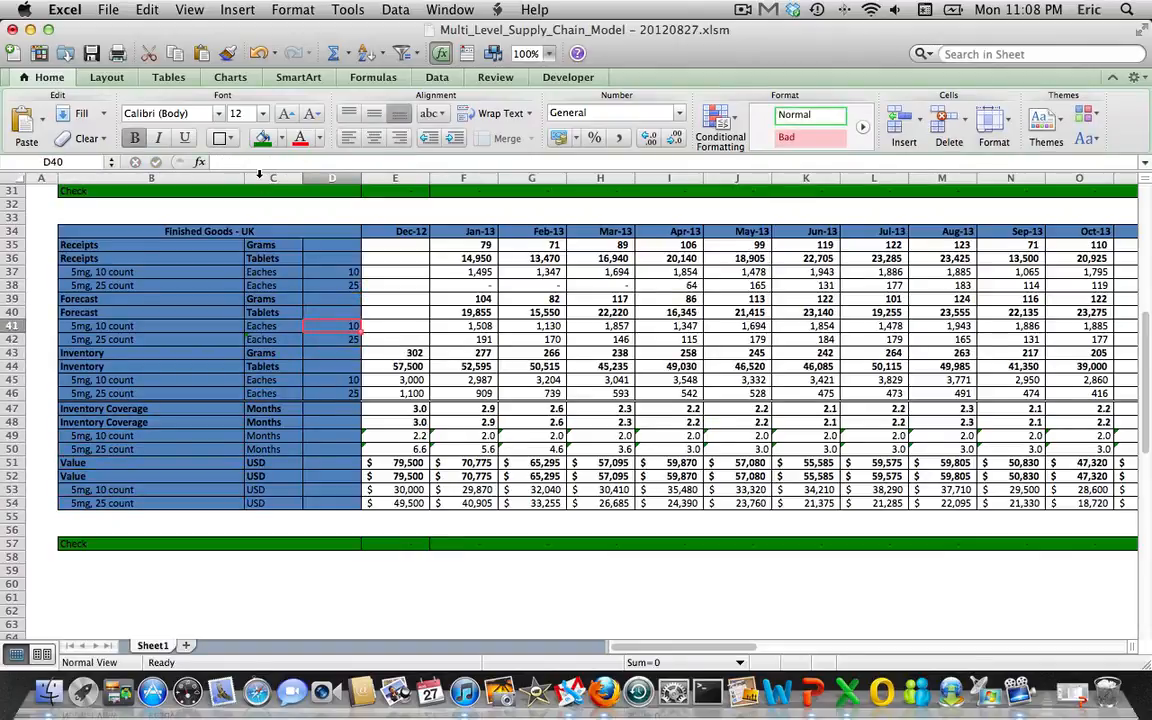
{"action": "key", "text": "Down"}
{"action": "key", "text": "Down"}
{"action": "key", "text": "Down"}
{"action": "key", "text": "Down"}
{"action": "key", "text": "Down"}
{"action": "key", "text": "Down"}
{"action": "key", "text": "Down"}
{"action": "key", "text": "Down"}
{"action": "key", "text": "Down"}
{"action": "key", "text": "Down"}
{"action": "key", "text": "Down"}
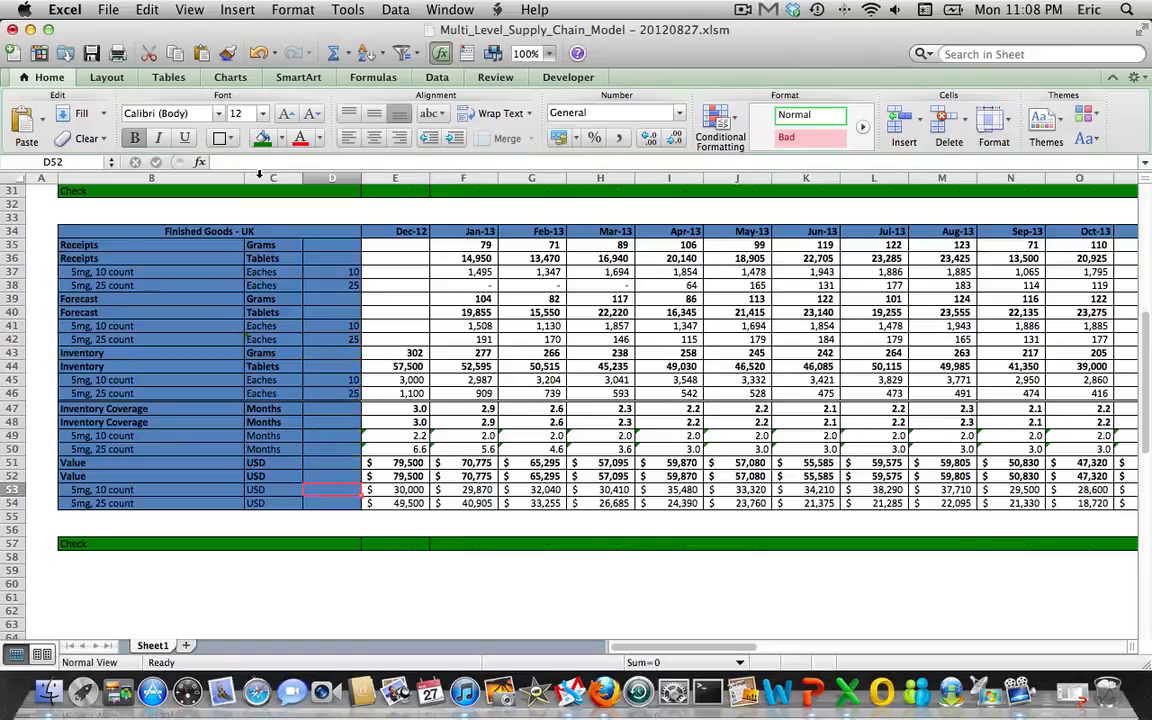
{"action": "key", "text": "Down"}
{"action": "key", "text": "Down"}
{"action": "key", "text": "Down"}
{"action": "key", "text": "Down"}
{"action": "key", "text": "Down"}
{"action": "key", "text": "Down"}
{"action": "key", "text": "Down"}
{"action": "key", "text": "Down"}
{"action": "key", "text": "Down"}
{"action": "key", "text": "Down"}
{"action": "key", "text": "Down"}
{"action": "key", "text": "Down"}
{"action": "key", "text": "Down"}
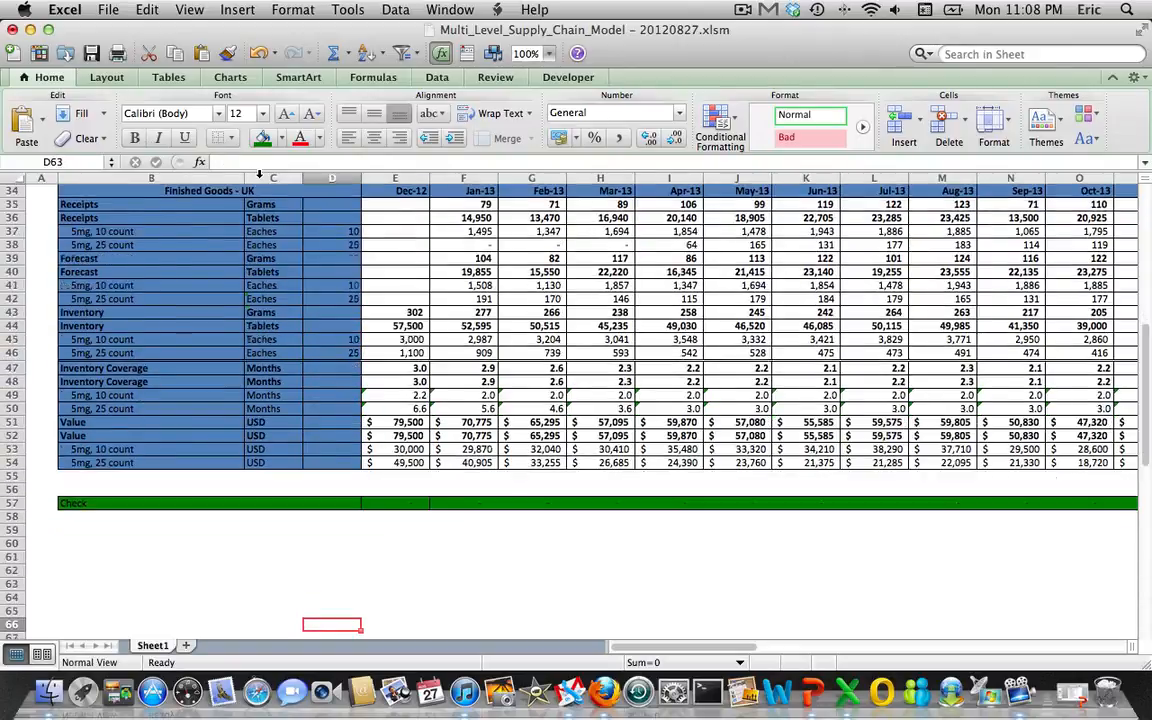
{"action": "key", "text": "Down"}
{"action": "key", "text": "Down"}
{"action": "key", "text": "Down"}
{"action": "key", "text": "Down"}
{"action": "key", "text": "Down"}
{"action": "key", "text": "Down"}
{"action": "key", "text": "Down"}
{"action": "key", "text": "Down"}
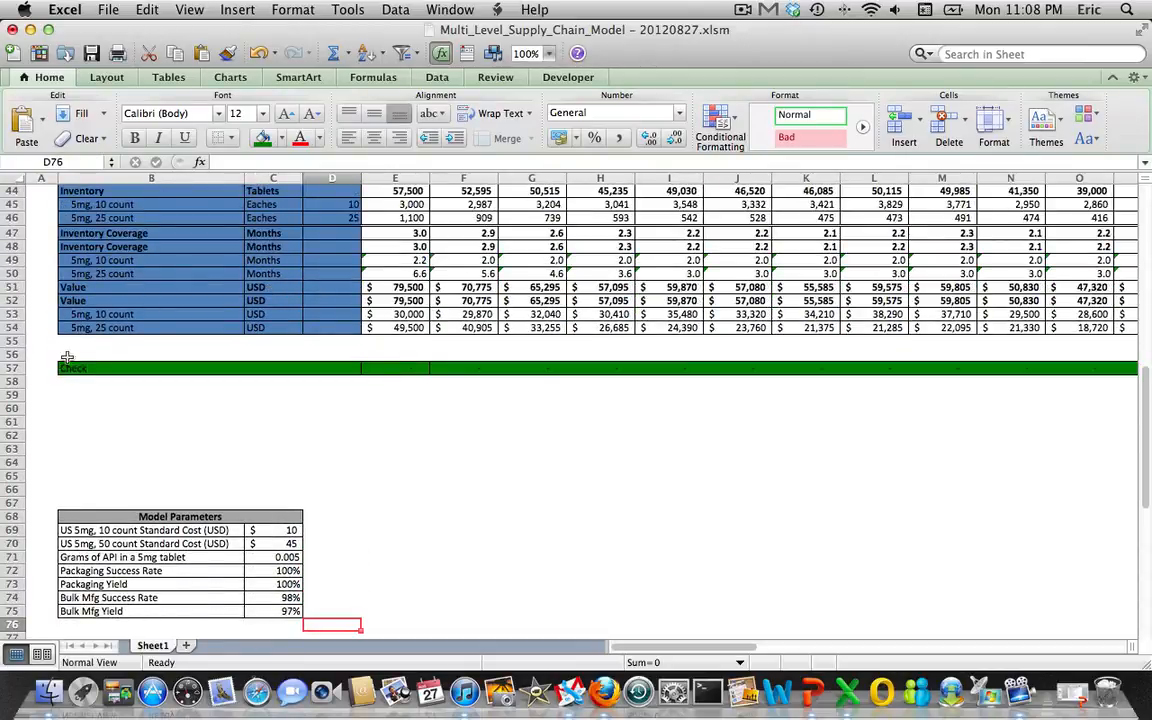
{"action": "left_click_drag", "start_coordinate": [8, 557], "coordinate": [22, 573]}
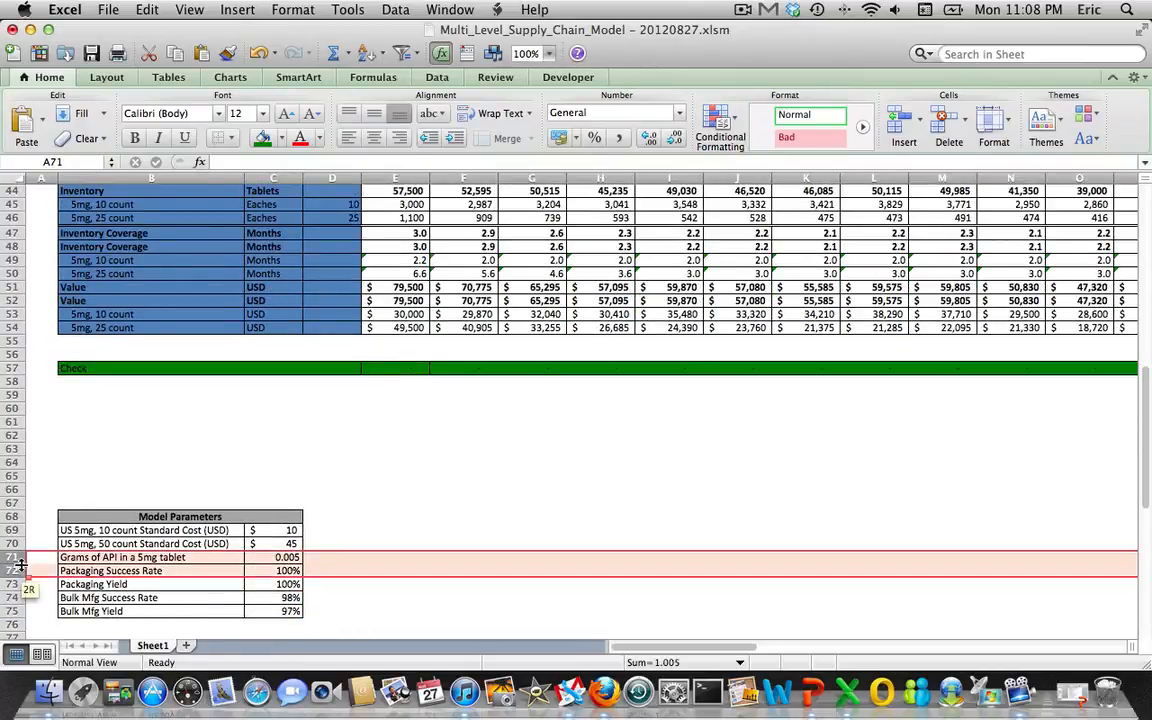
{"action": "left_click", "coordinate": [901, 120]}
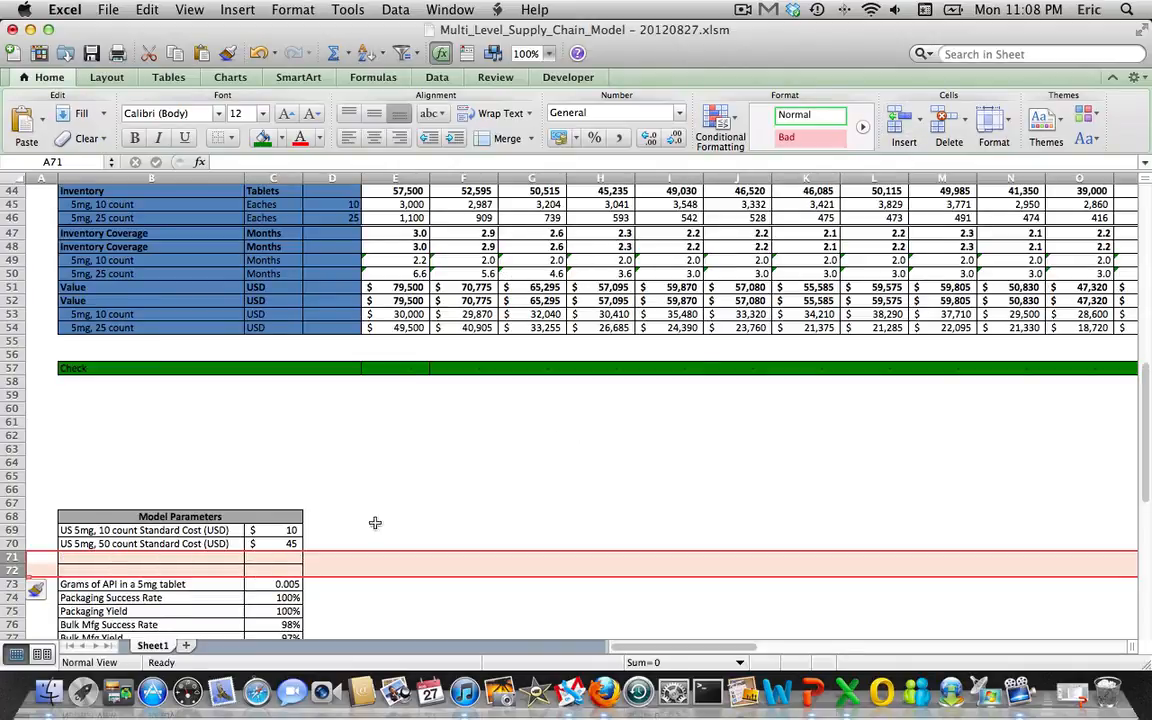
- Label the new parameter rows in B71 and B72 "UK 5mg, 10 count Standard Cost (USD)" and "US 5mg, 25 count Standard Cost (USD)"
{"action": "left_click", "coordinate": [162, 557]}
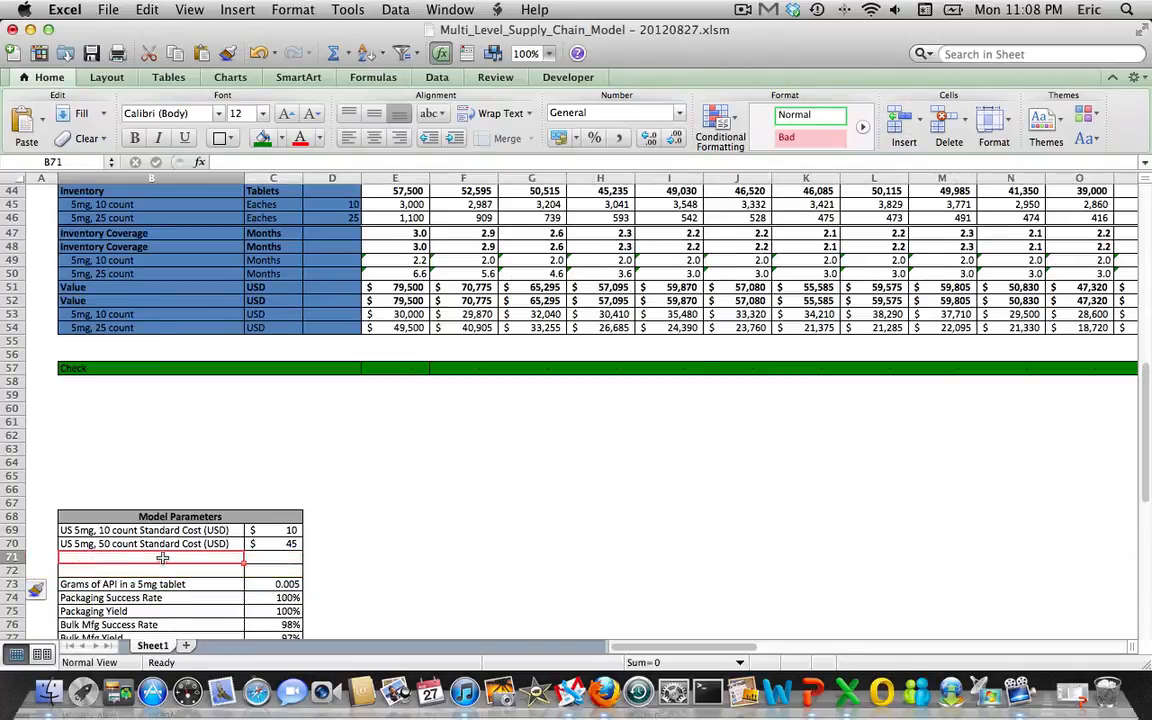
{"action": "type", "text": "UK"}
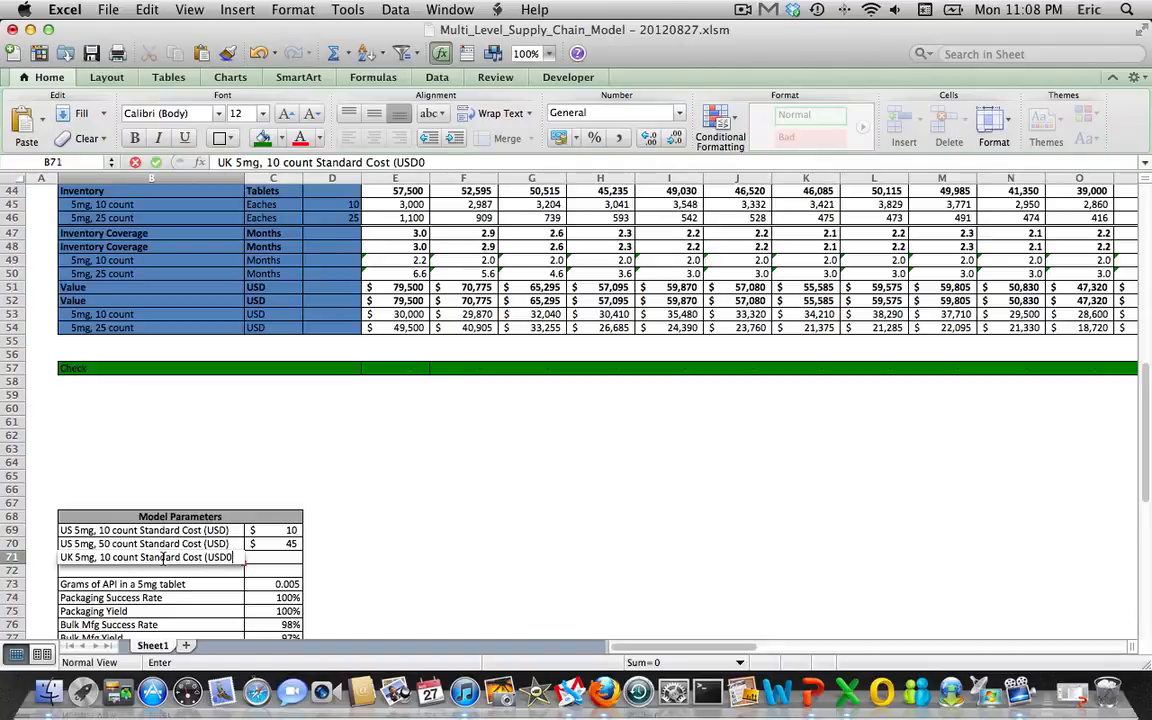
{"action": "key", "text": "Return"}
{"action": "type", "text": "U"}
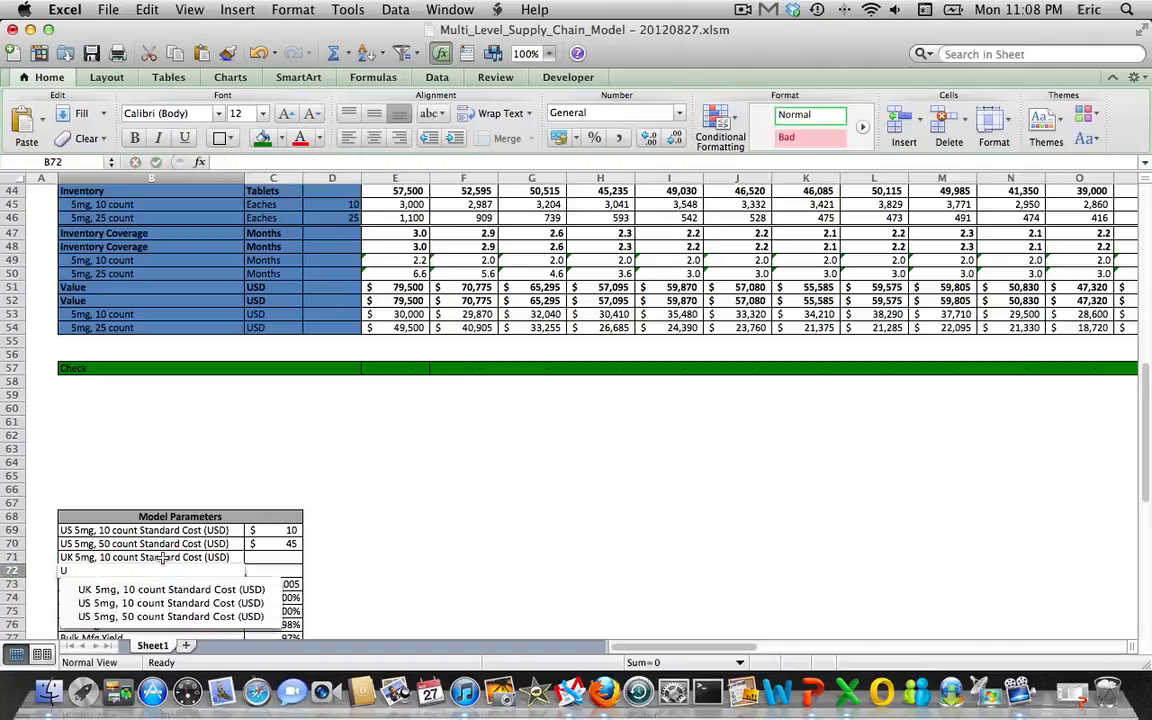
{"action": "type", "text": "S 5mg, "}
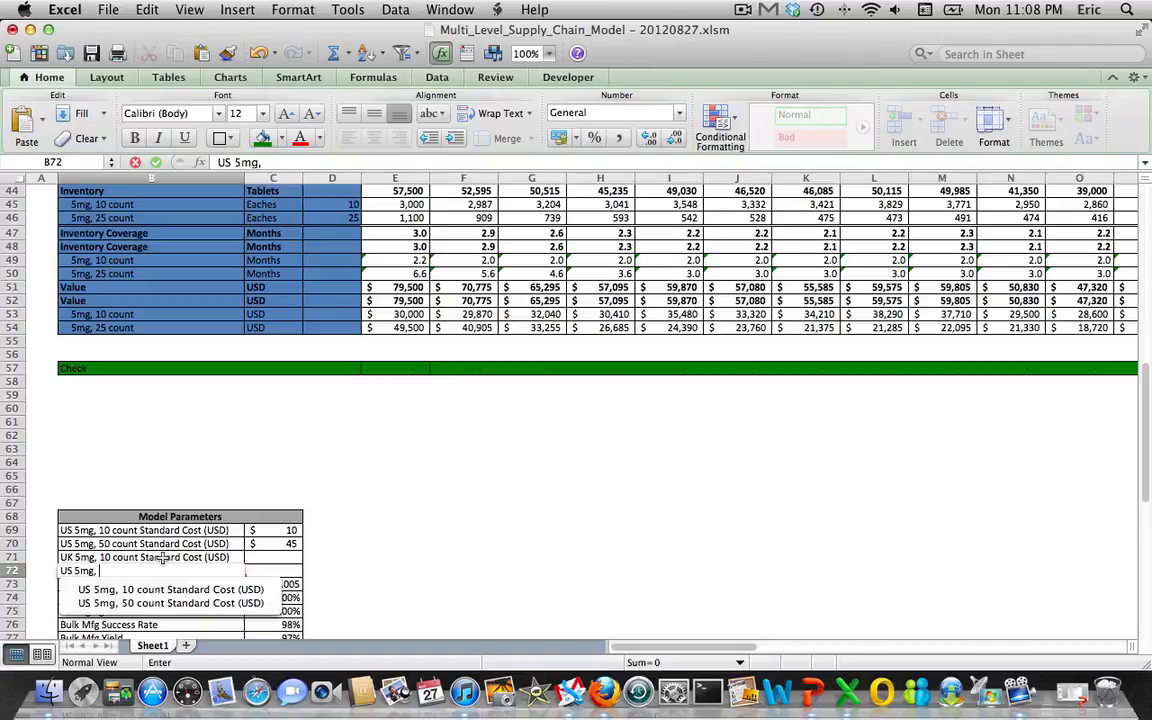
{"action": "type", "text": "25 count Standard Cost (US"}
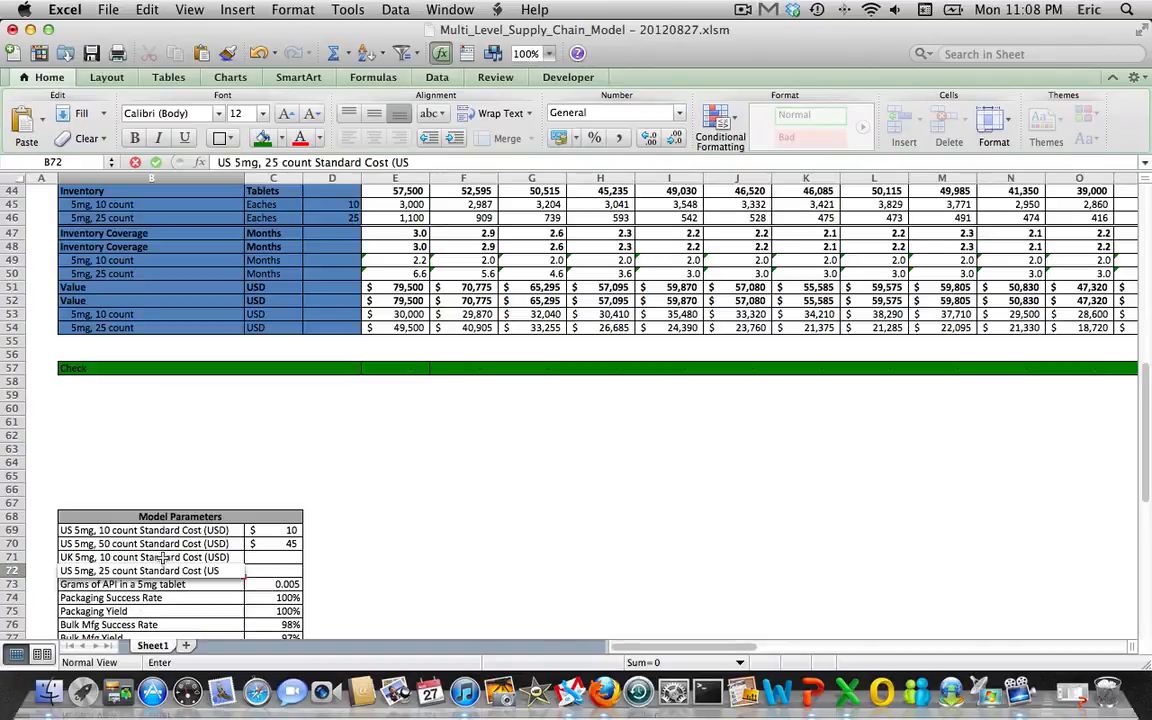
{"action": "type", "text": ")"}
{"action": "key", "text": "Return"}
- Enter the standard costs for the new parameter rows: 12 in C71 and 44 in C72
{"action": "key", "text": "Up"}
{"action": "key", "text": "Up"}
{"action": "key", "text": "Right"}
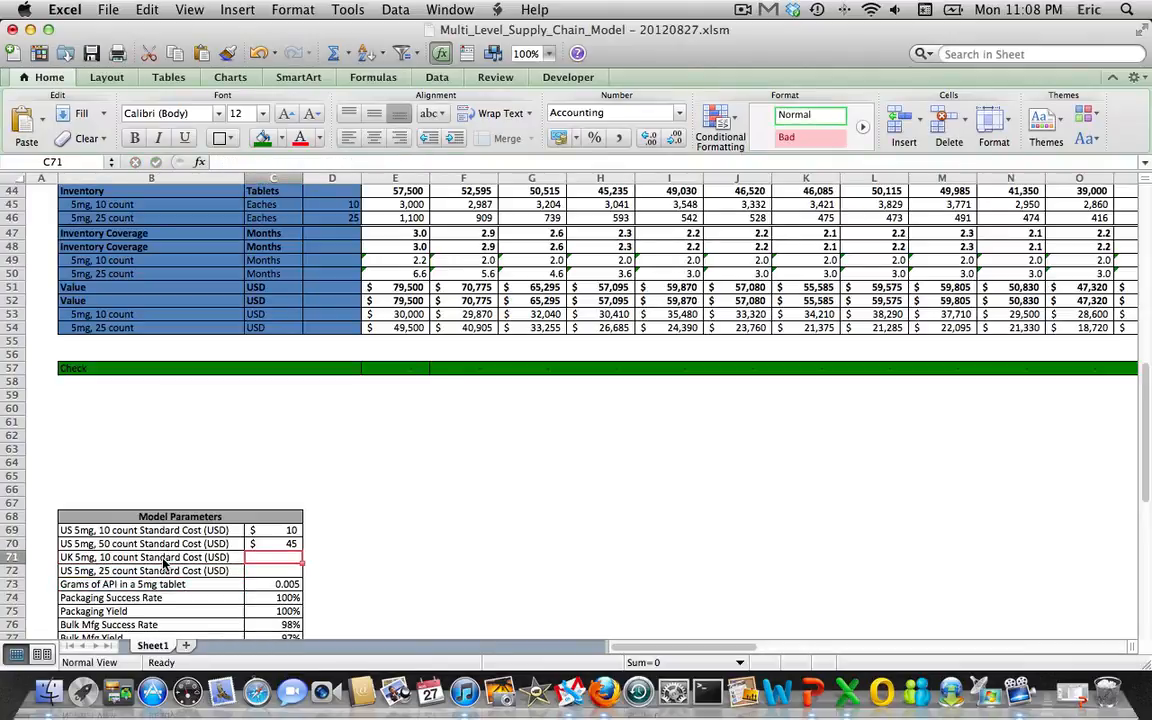
{"action": "type", "text": "12"}
{"action": "key", "text": "Return"}
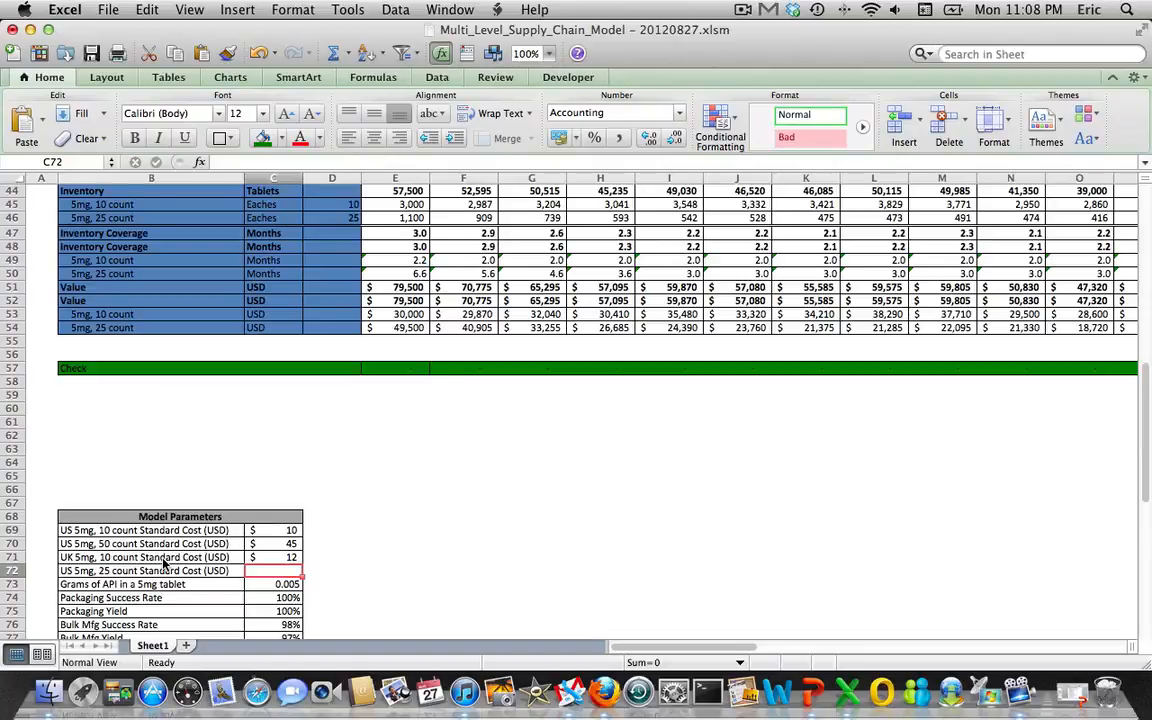
{"action": "type", "text": "44"}
{"action": "key", "text": "Return"}
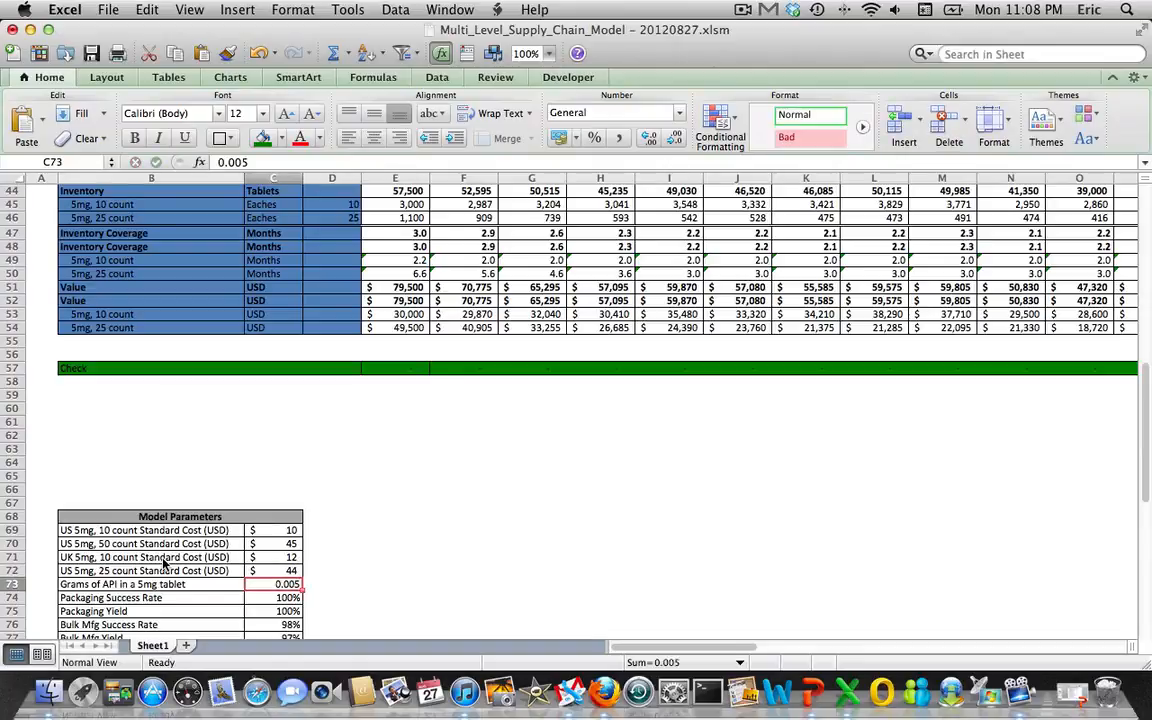
- Check which standard cost parameters the formulas in the UK value cells E53 and E54 refer to
{"action": "key", "text": "Up"}
{"action": "key", "text": "Up"}
{"action": "key", "text": "Up"}
{"action": "key", "text": "Up"}
{"action": "key", "text": "Up"}
{"action": "key", "text": "Up"}
{"action": "key", "text": "Up"}
{"action": "key", "text": "Up"}
{"action": "key", "text": "Up"}
{"action": "key", "text": "Right"}
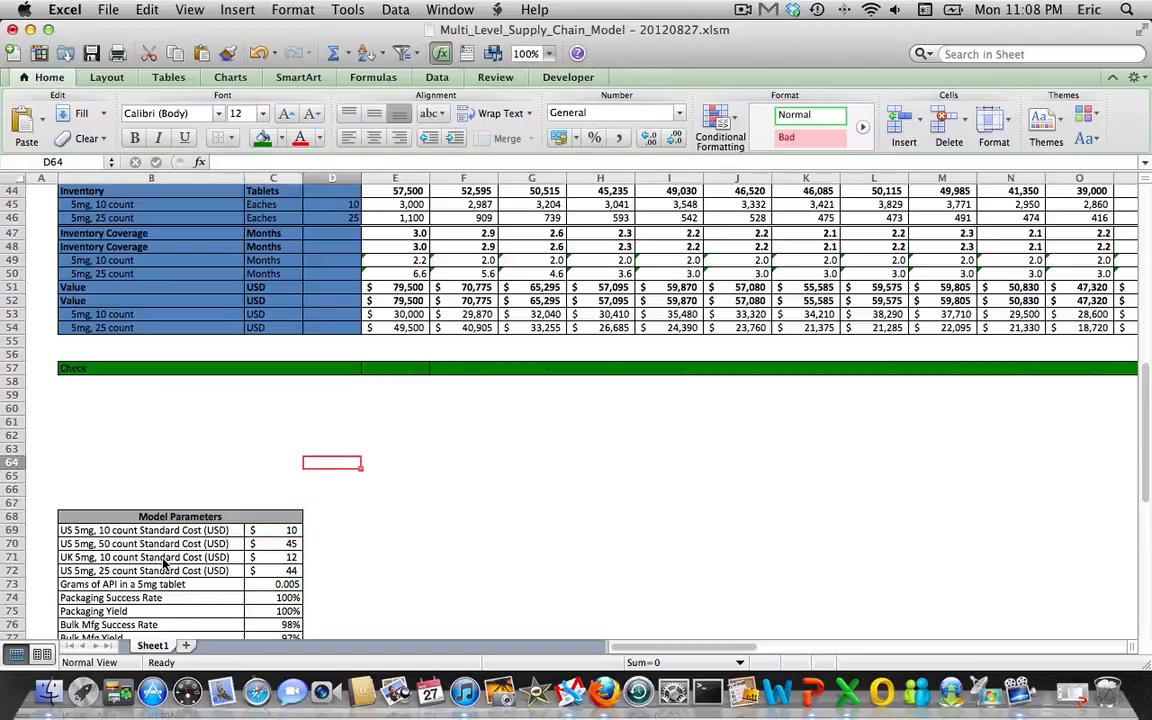
{"action": "key", "text": "Up"}
{"action": "key", "text": "Up"}
{"action": "key", "text": "Up"}
{"action": "key", "text": "Up"}
{"action": "key", "text": "Up"}
{"action": "key", "text": "Up"}
{"action": "key", "text": "Up"}
{"action": "key", "text": "Up"}
{"action": "key", "text": "Up"}
{"action": "key", "text": "Up"}
{"action": "key", "text": "Right"}
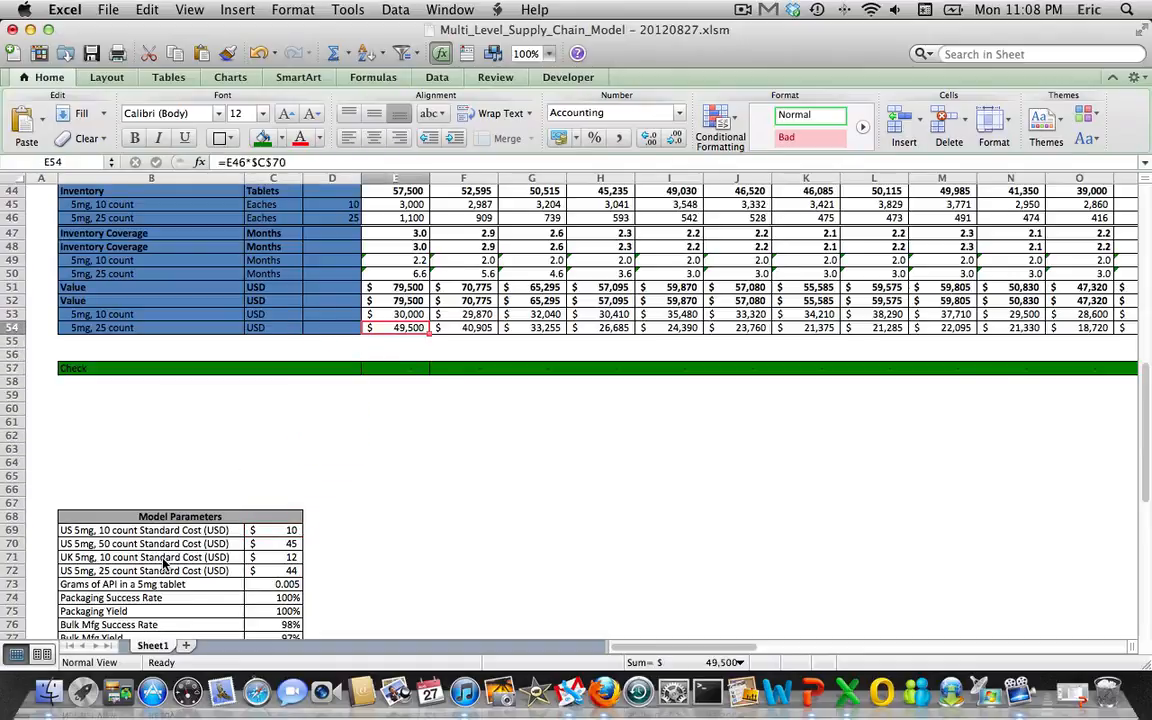
{"action": "key", "text": "Up"}
{"action": "scroll", "coordinate": [163, 565], "scroll_direction": "down", "scroll_amount": 5}
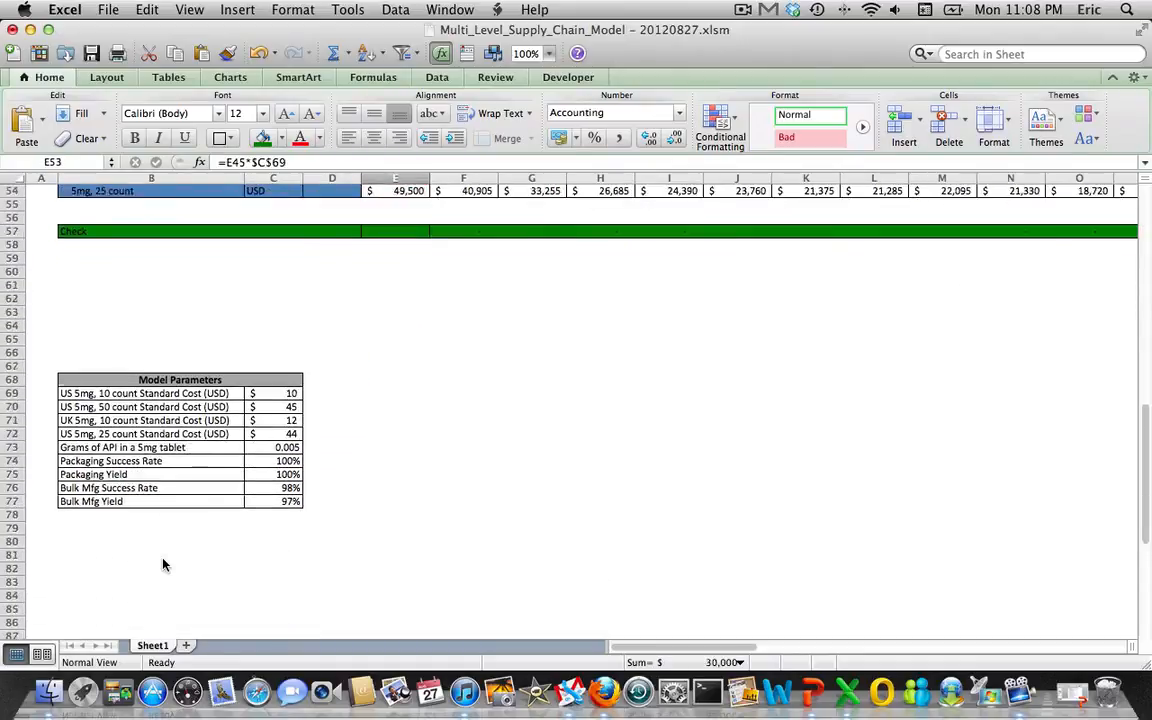
{"action": "scroll", "coordinate": [163, 565], "scroll_direction": "up", "scroll_amount": 10}
{"action": "scroll", "coordinate": [165, 565], "scroll_direction": "up", "scroll_amount": 3}
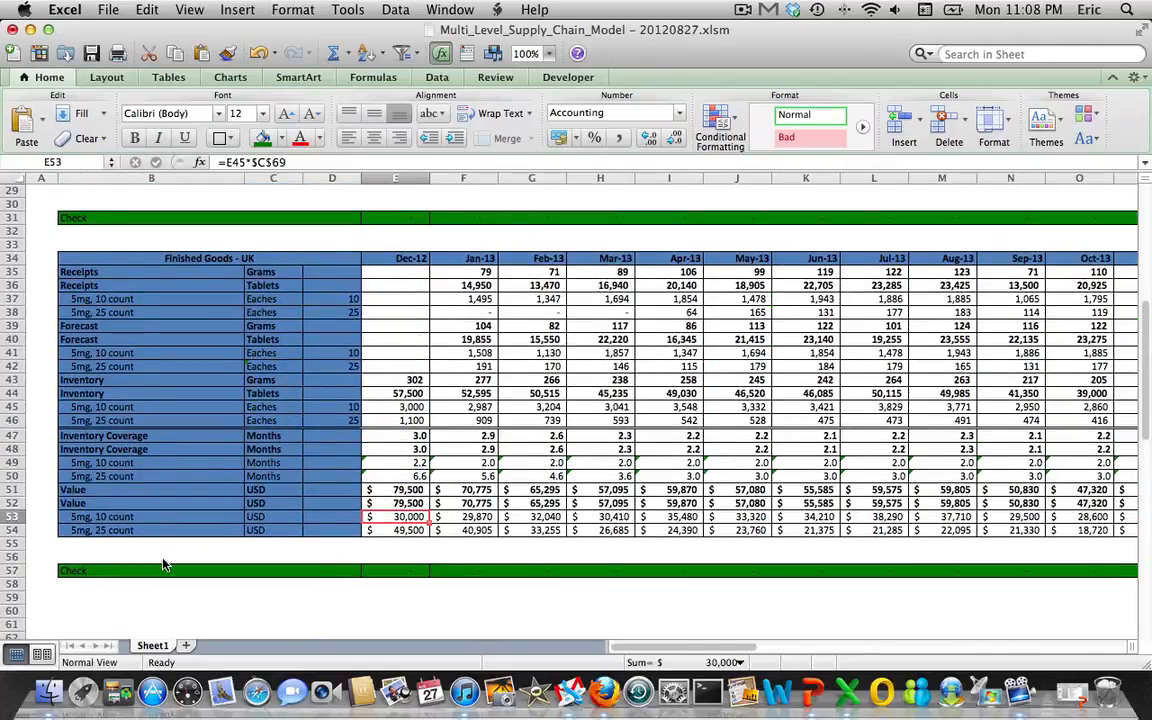
- Clear both contents and formatting from the UK 10 count and 25 count value rows, E53:AO54
{"action": "key", "text": "Down"}
{"action": "key", "text": "Up"}
{"action": "key", "text": "shift+Down"}
{"action": "key", "text": "shift+Right"}
{"action": "key", "text": "shift+Right"}
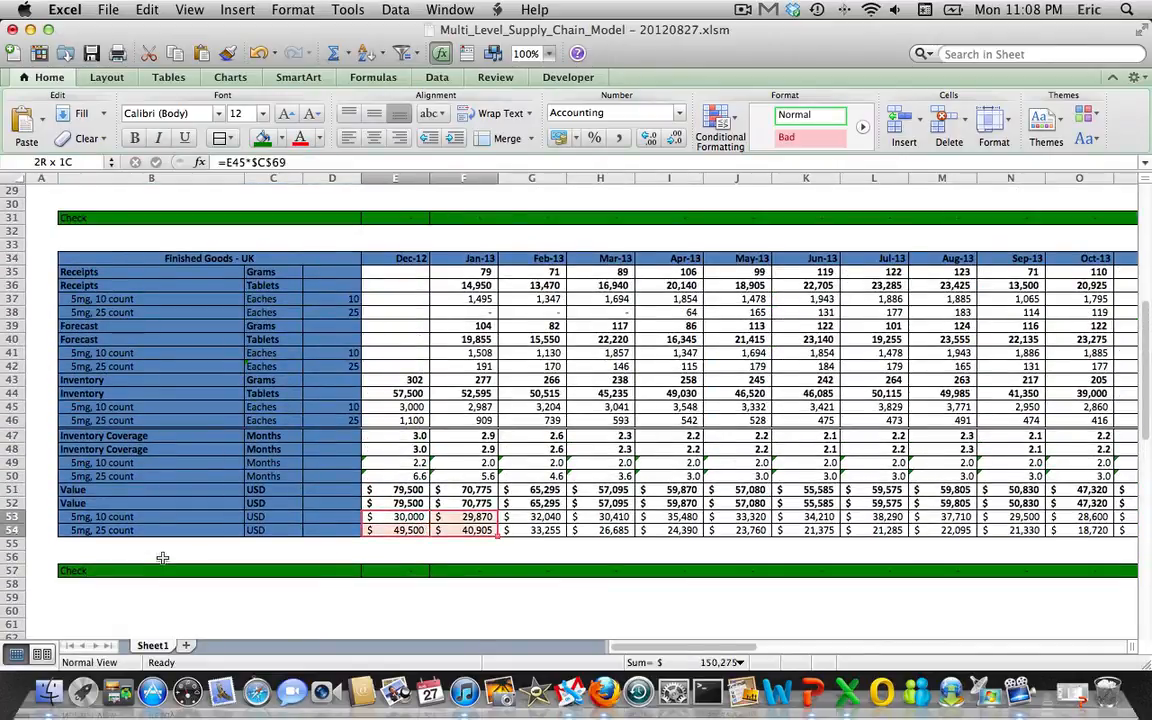
{"action": "key", "text": "shift+Right"}
{"action": "key", "text": "shift+Right"}
{"action": "key", "text": "shift+Right"}
{"action": "key", "text": "shift+Right"}
{"action": "key", "text": "shift+Right"}
{"action": "key", "text": "shift+Right"}
{"action": "key", "text": "shift+Right"}
{"action": "key", "text": "shift+Right"}
{"action": "key", "text": "shift+Right"}
{"action": "key", "text": "shift+Right"}
{"action": "key", "text": "shift+Right"}
{"action": "key", "text": "shift+Right"}
{"action": "key", "text": "shift+Right"}
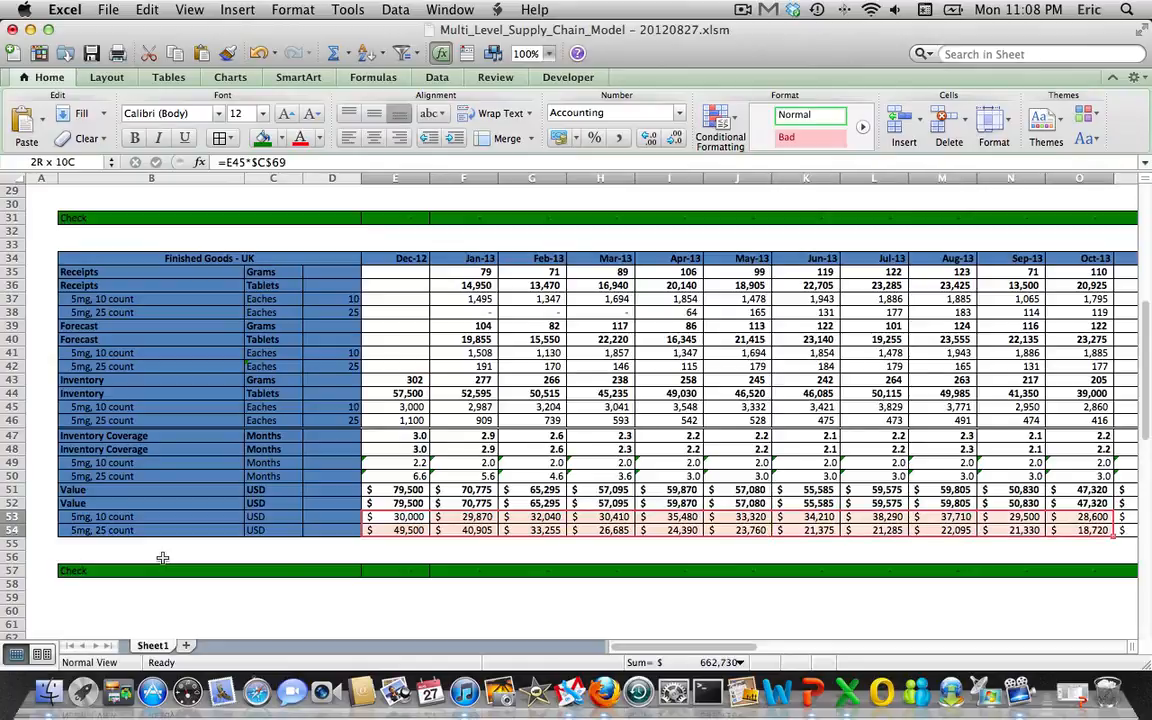
{"action": "key", "text": "shift+Right"}
{"action": "key", "text": "shift+Right"}
{"action": "key", "text": "shift+Right"}
{"action": "key", "text": "shift+Right"}
{"action": "key", "text": "shift+Right"}
{"action": "key", "text": "shift+Right"}
{"action": "key", "text": "shift+Right"}
{"action": "key", "text": "shift+Right"}
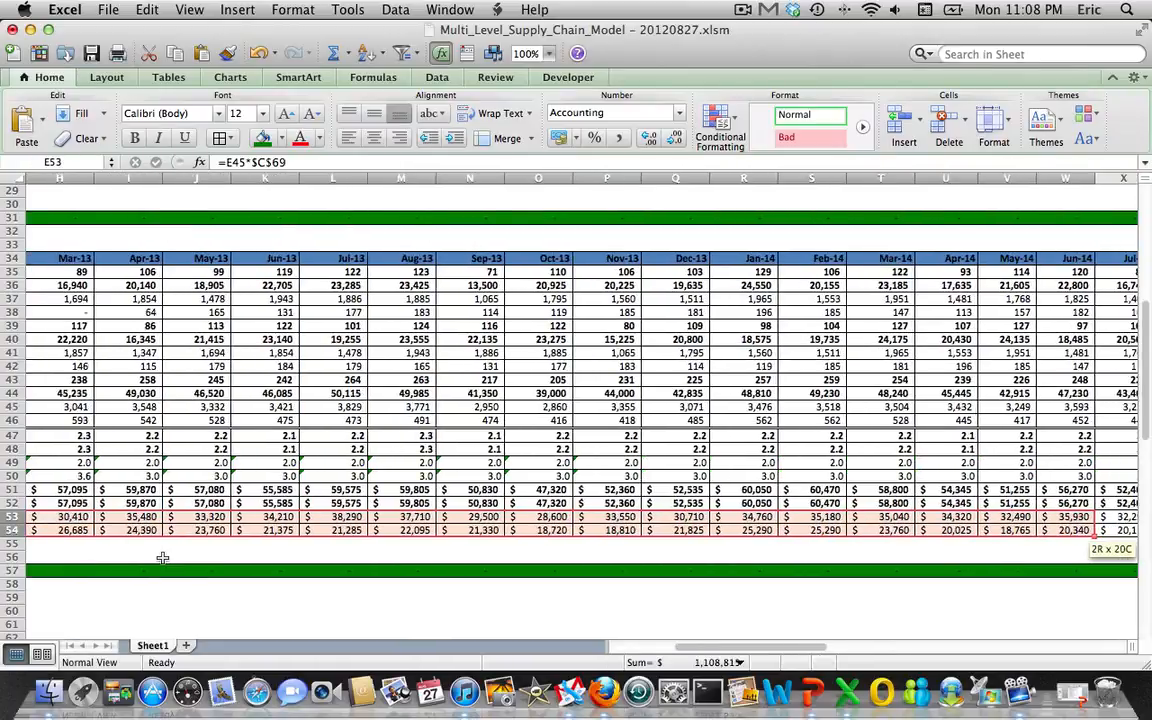
{"action": "key", "text": "shift+Right"}
{"action": "key", "text": "shift+Right"}
{"action": "key", "text": "shift+Right"}
{"action": "key", "text": "shift+Right"}
{"action": "key", "text": "shift+Right"}
{"action": "key", "text": "shift+Right"}
{"action": "key", "text": "shift+Right"}
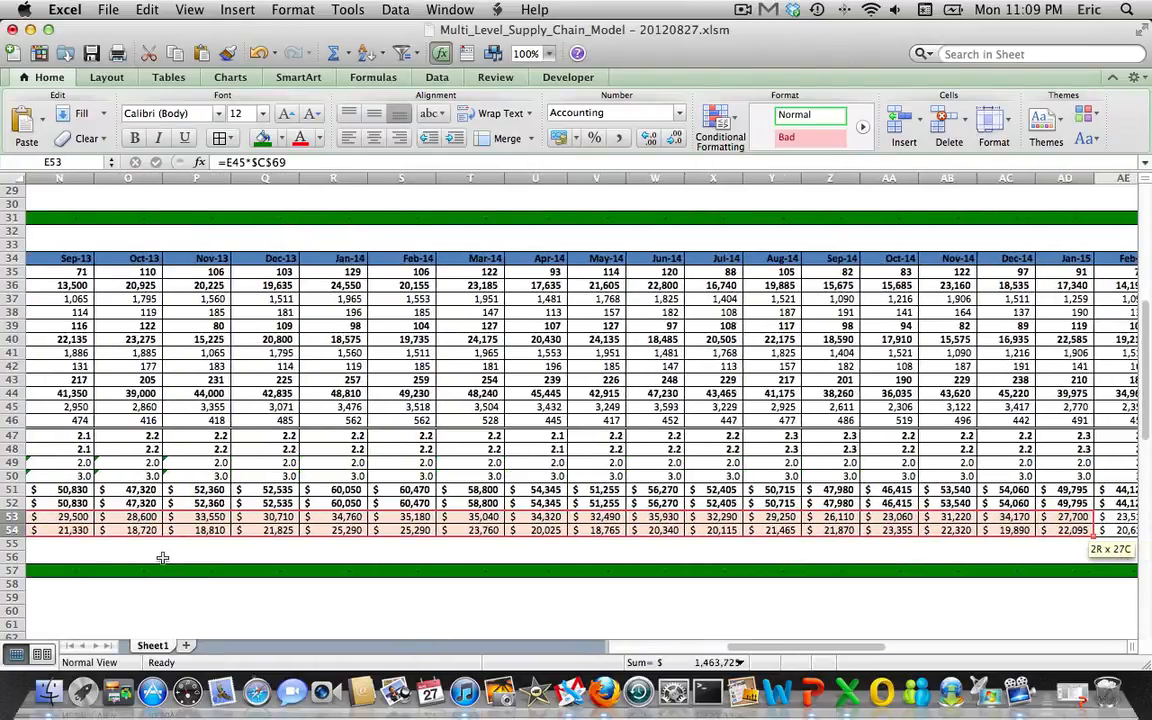
{"action": "key", "text": "shift+Right"}
{"action": "key", "text": "shift+Right"}
{"action": "key", "text": "shift+Right"}
{"action": "key", "text": "shift+Right"}
{"action": "key", "text": "shift+Right"}
{"action": "key", "text": "shift+Right"}
{"action": "key", "text": "shift+Right"}
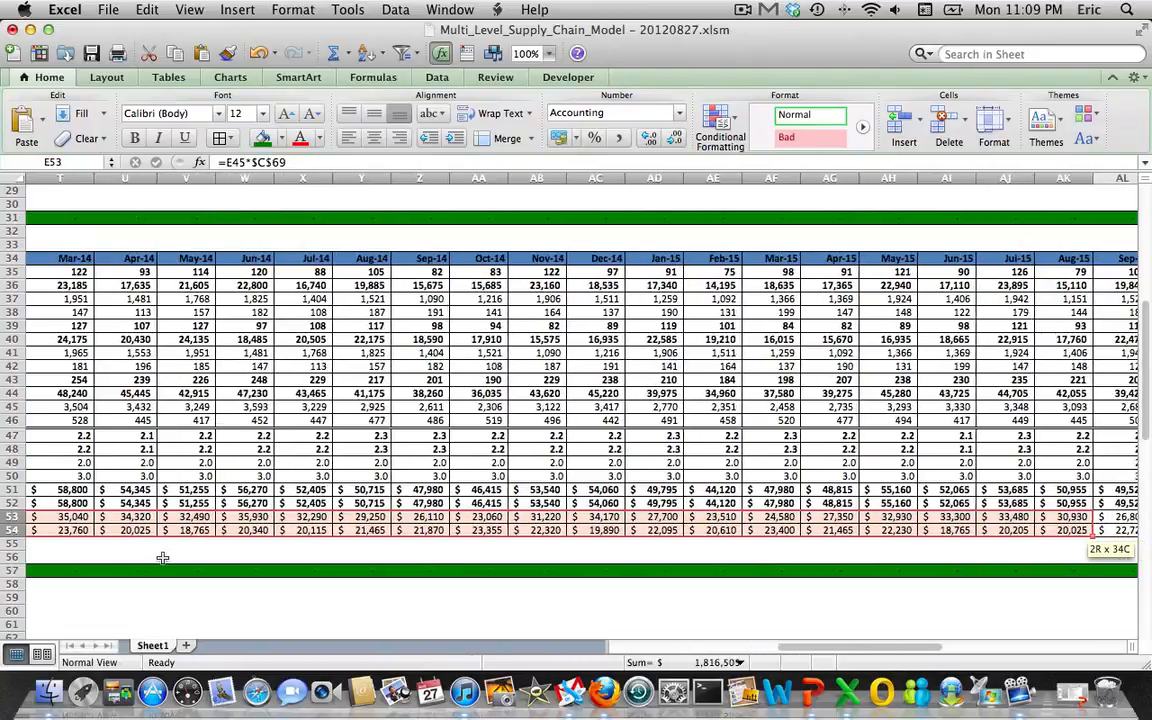
{"action": "key", "text": "shift+Right"}
{"action": "key", "text": "shift+Right"}
{"action": "key", "text": "shift+Right"}
{"action": "key", "text": "shift+Right"}
{"action": "key", "text": "shift+Right"}
{"action": "key", "text": "shift+Right"}
{"action": "key", "text": "shift+Right"}
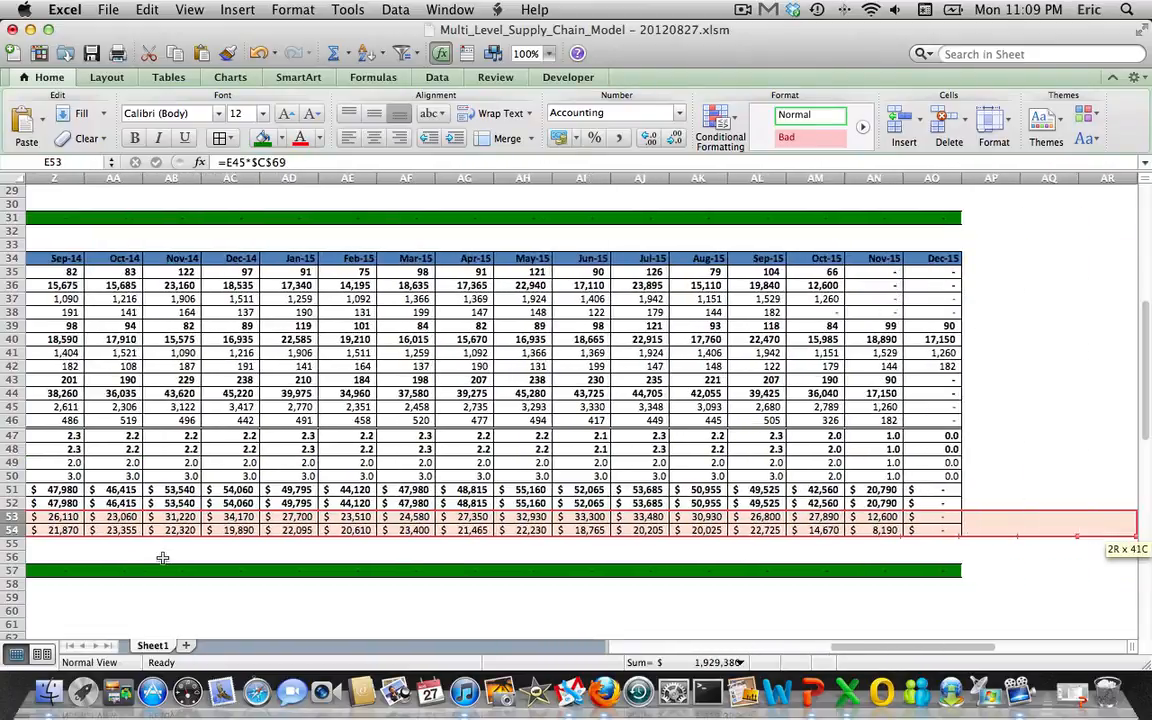
{"action": "key", "text": "shift+Right"}
{"action": "key", "text": "shift+Right"}
{"action": "key", "text": "shift+Right"}
{"action": "key", "text": "shift+Right"}
{"action": "key", "text": "shift+Right"}
{"action": "key", "text": "shift+Right"}
{"action": "key", "text": "shift+Right"}
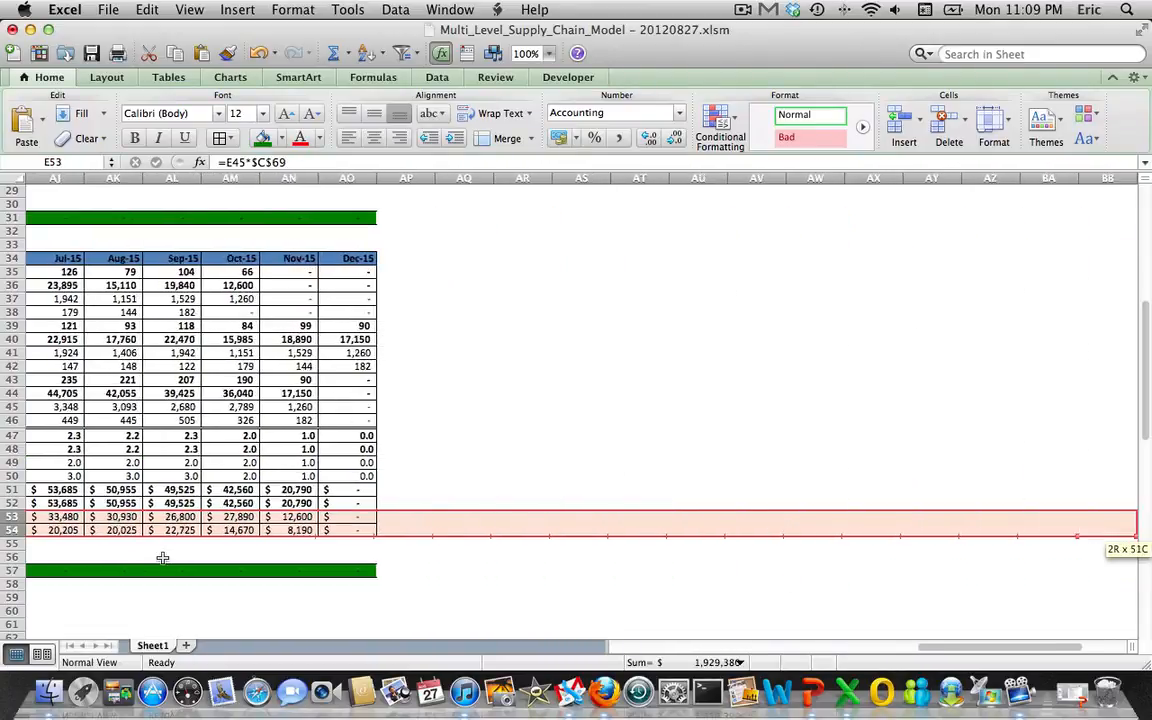
{"action": "key", "text": "shift+Left"}
{"action": "key", "text": "shift+Left"}
{"action": "key", "text": "shift+Left"}
{"action": "key", "text": "shift+Left"}
{"action": "key", "text": "shift+Left"}
{"action": "key", "text": "shift+Left"}
{"action": "key", "text": "shift+Left"}
{"action": "key", "text": "shift+Left"}
{"action": "key", "text": "shift+Left"}
{"action": "key", "text": "shift+Left"}
{"action": "key", "text": "shift+Left"}
{"action": "key", "text": "shift+Left"}
{"action": "key", "text": "shift+Left"}
{"action": "key", "text": "shift+Left"}
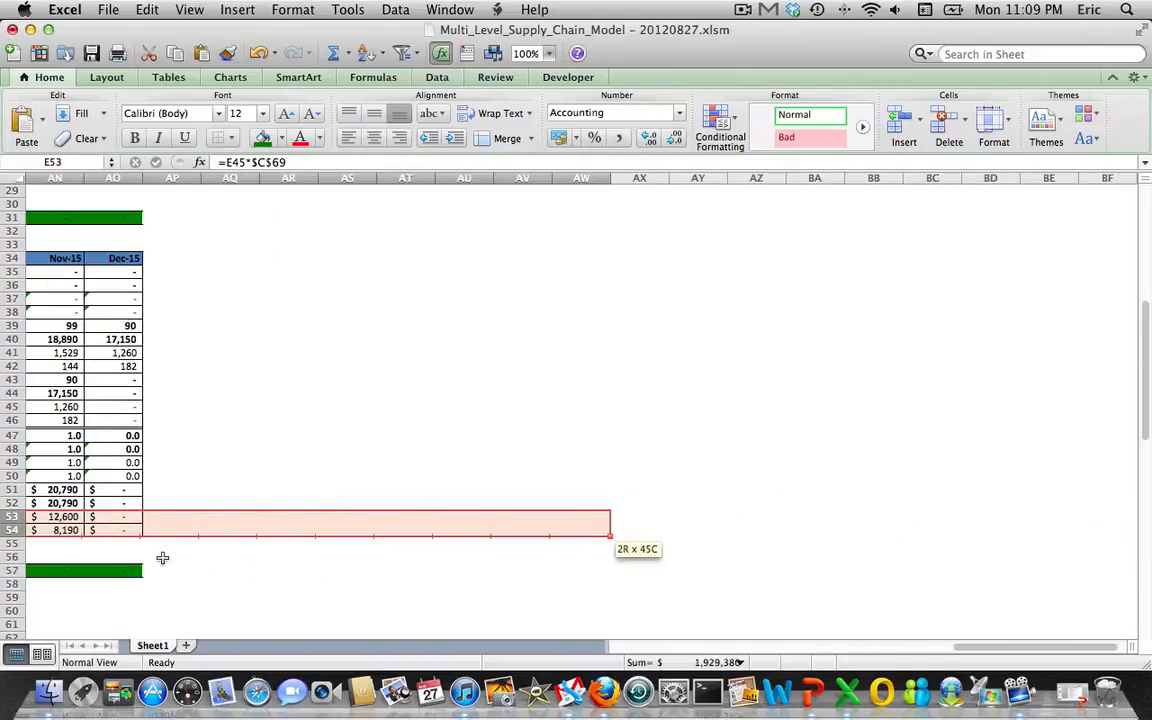
{"action": "key", "text": "shift+Left"}
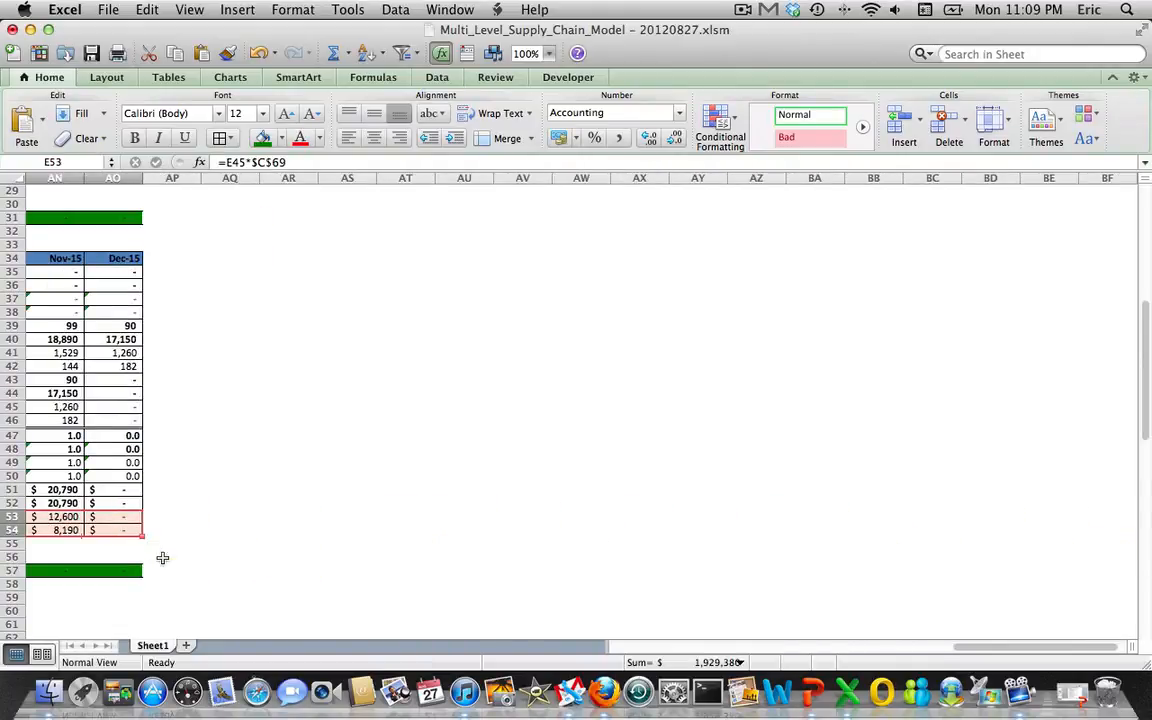
{"action": "left_click", "coordinate": [84, 142]}
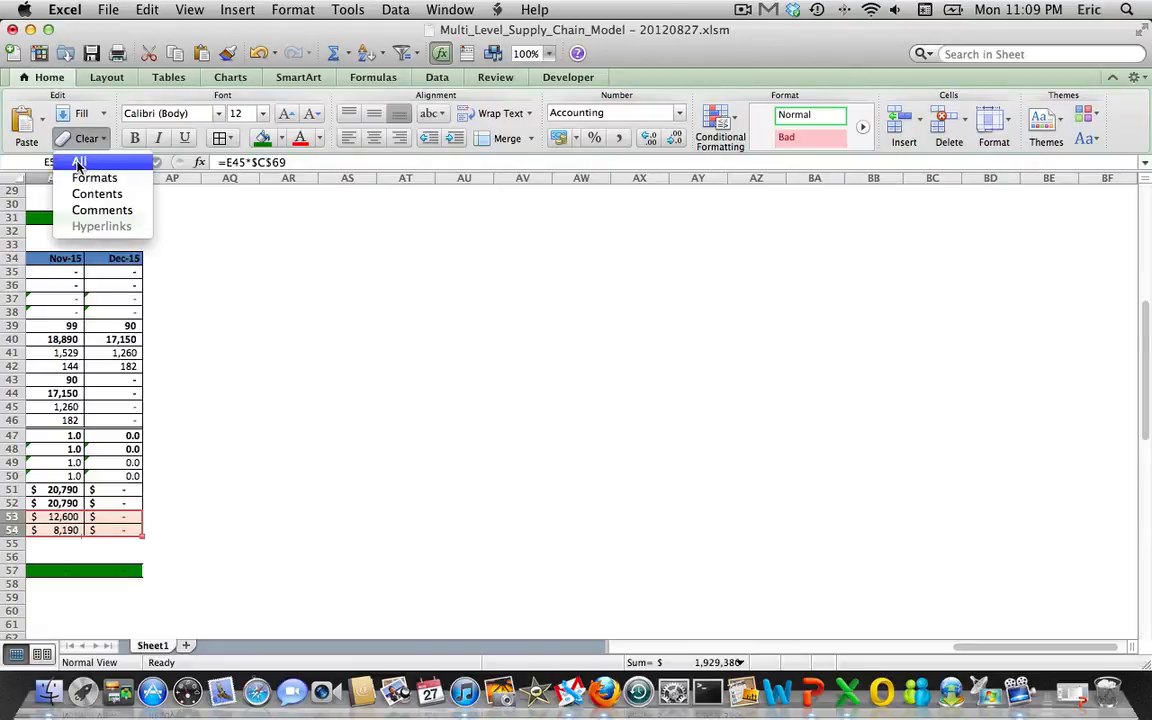
{"action": "left_click", "coordinate": [79, 164]}
- Enter =E45*$C$71 in E53 to value the UK 10 count inventory at its own standard cost
{"action": "key", "text": "Down"}
{"action": "key", "text": "Down"}
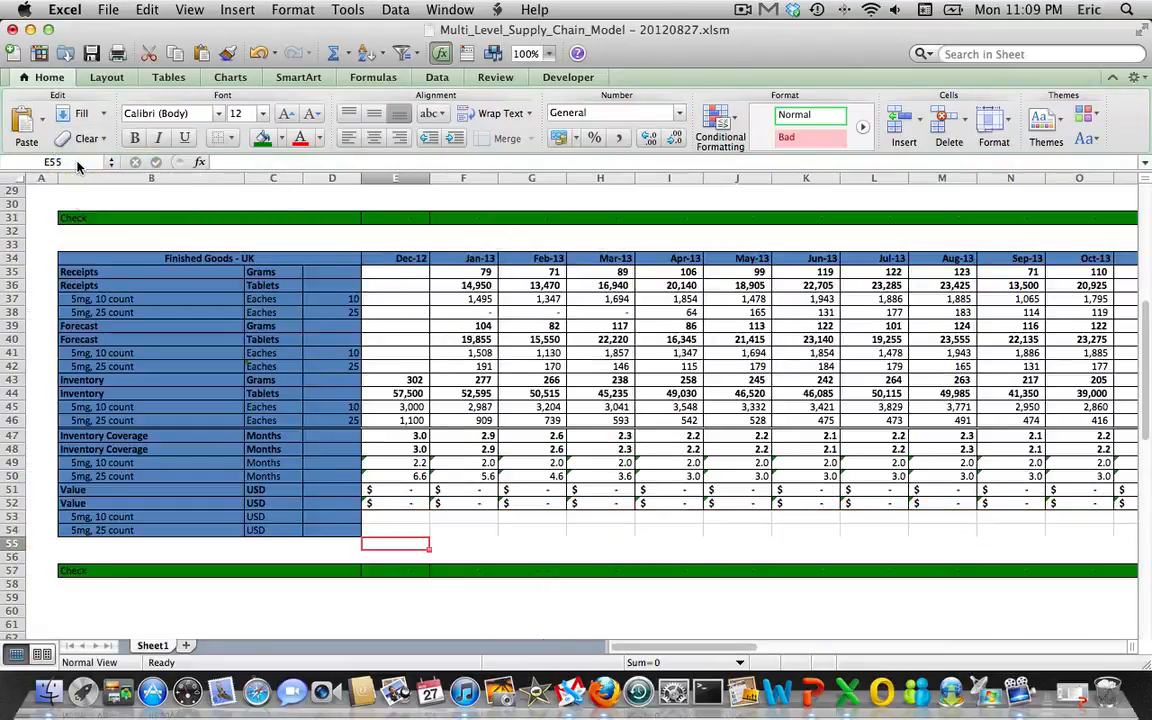
{"action": "key", "text": "Up"}
{"action": "key", "text": "Up"}
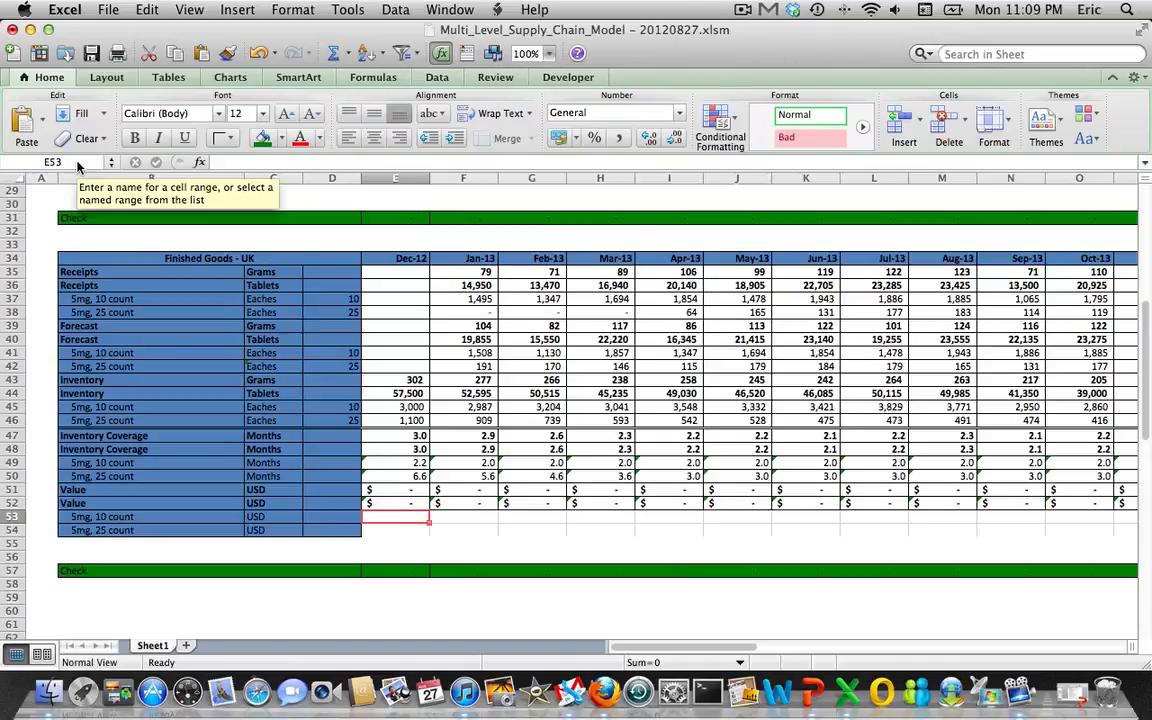
{"action": "type", "text": "="}
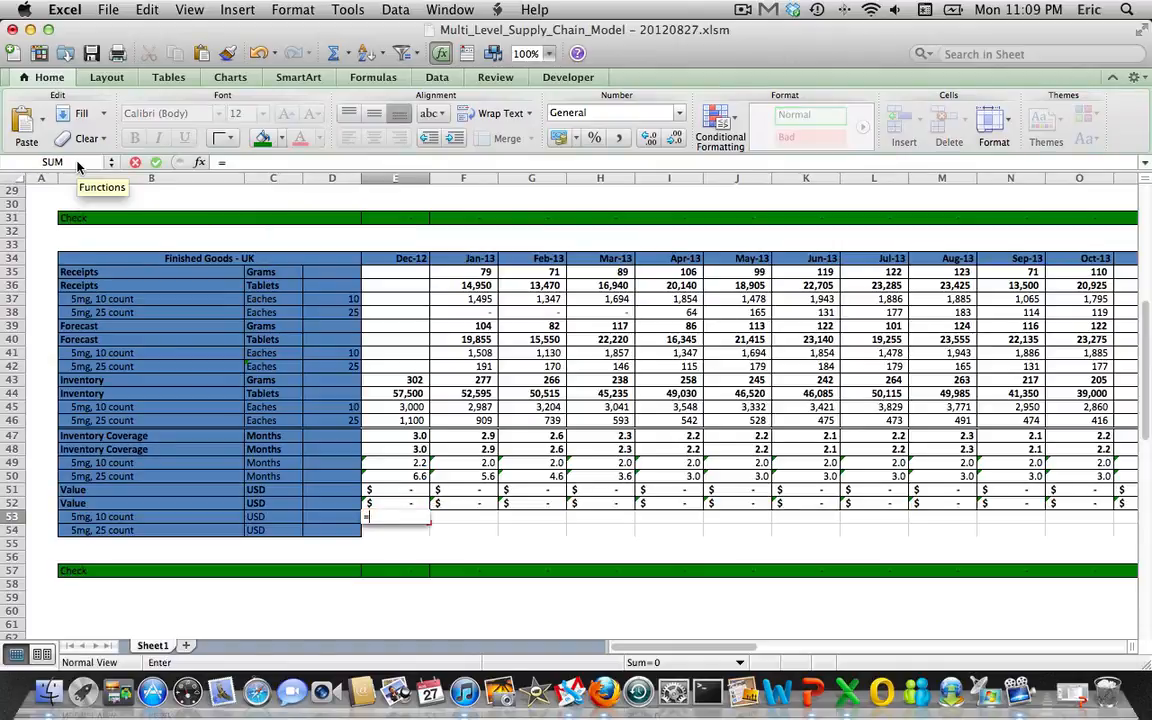
{"action": "key", "text": "Up"}
{"action": "key", "text": "Up"}
{"action": "key", "text": "Up"}
{"action": "key", "text": "Up"}
{"action": "key", "text": "Up"}
{"action": "key", "text": "Up"}
{"action": "key", "text": "Up"}
{"action": "key", "text": "Up"}
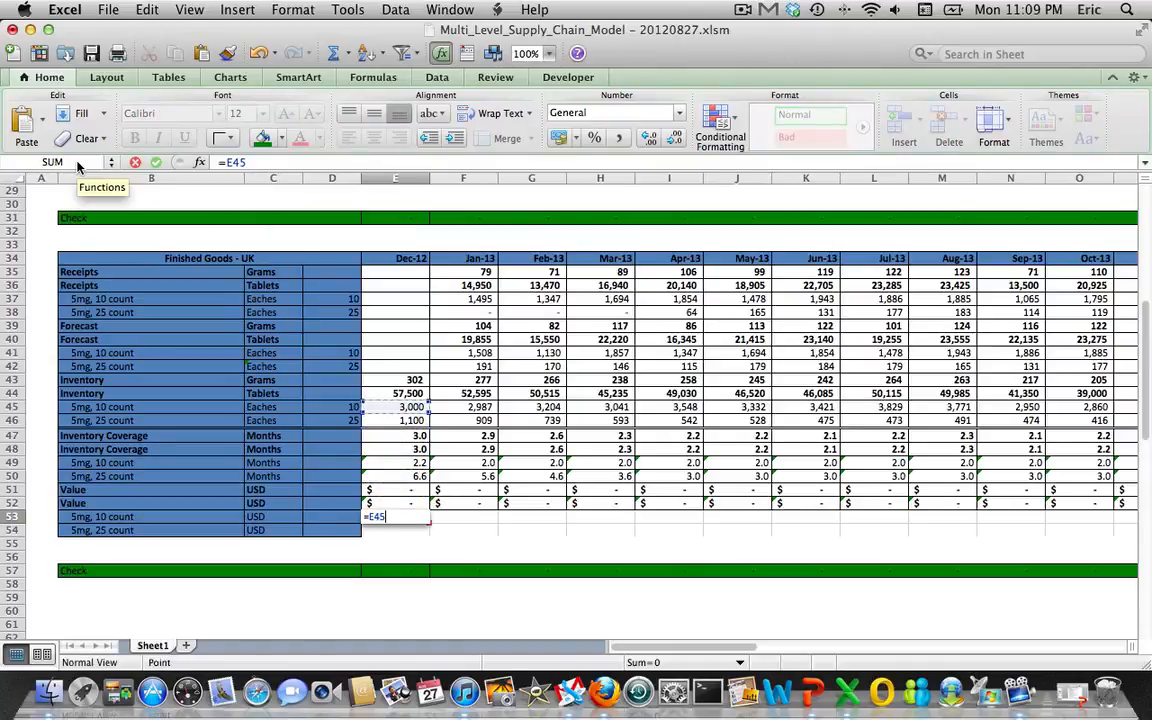
{"action": "type", "text": "*"}
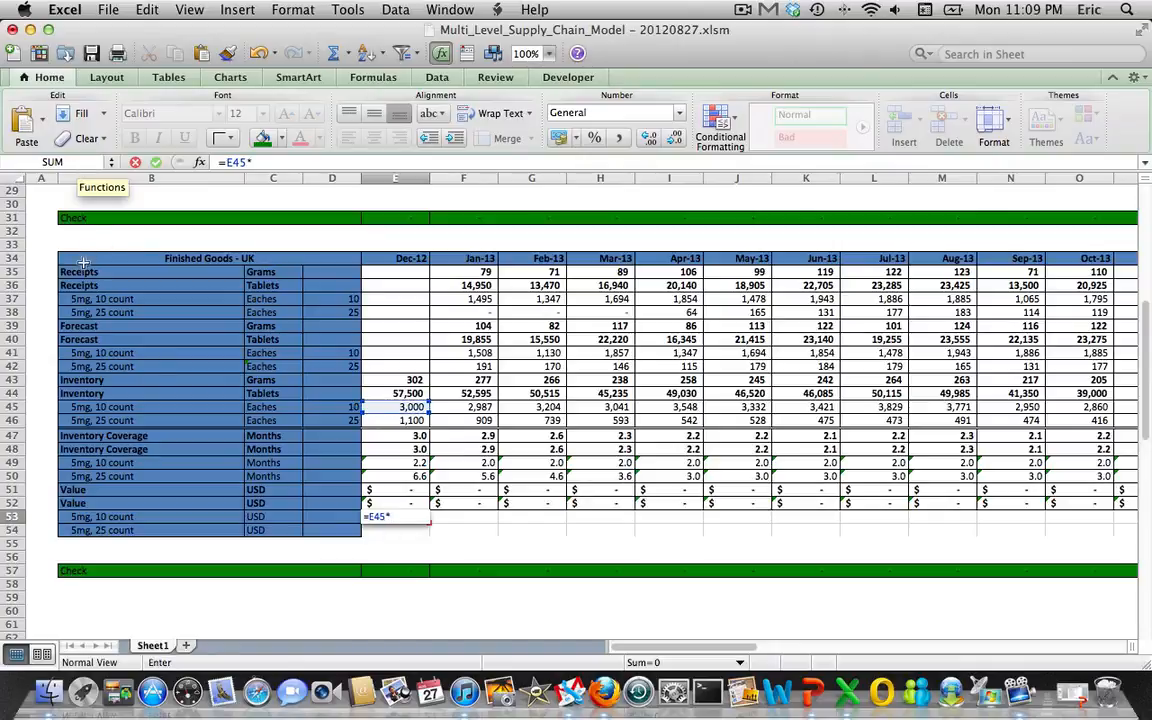
{"action": "scroll", "coordinate": [147, 372], "scroll_direction": "down", "scroll_amount": 8}
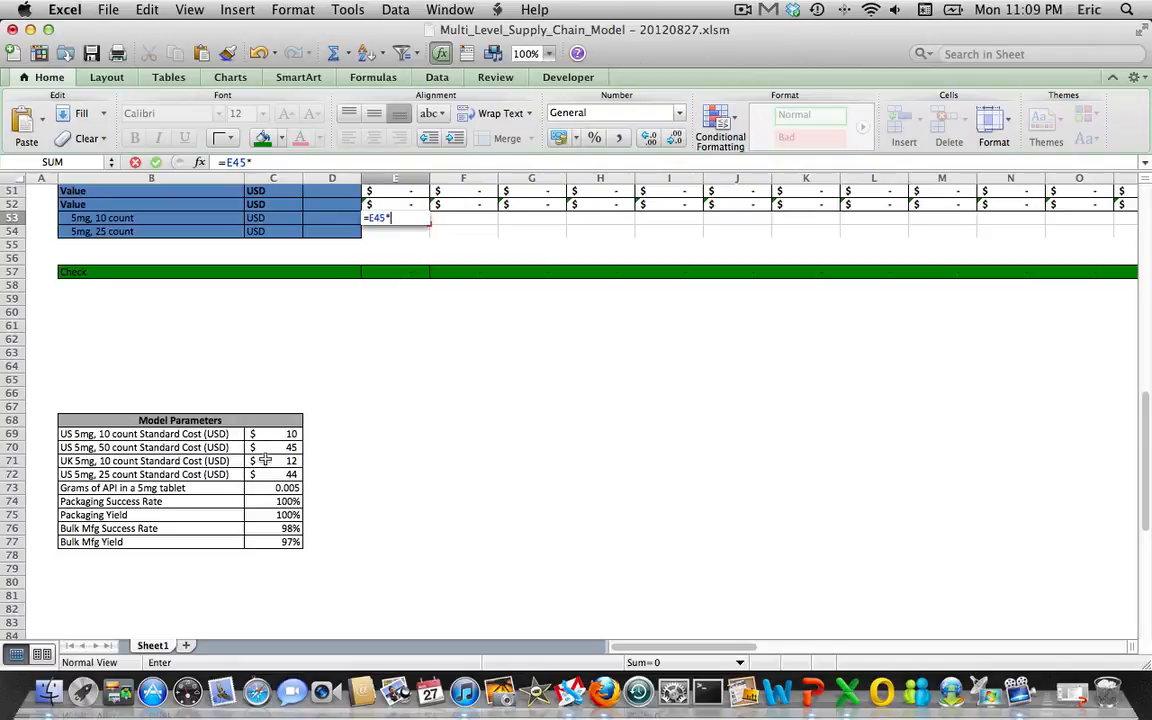
{"action": "left_click", "coordinate": [265, 460]}
{"action": "left_click", "coordinate": [252, 163]}
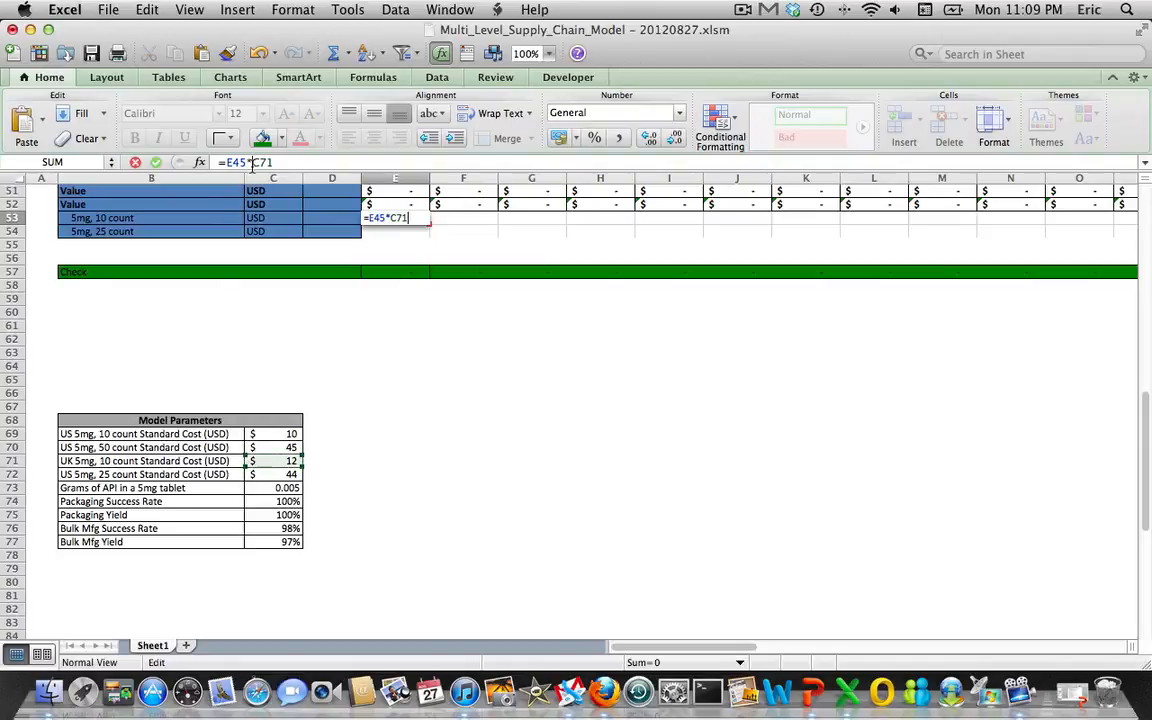
{"action": "key", "text": "Return"}
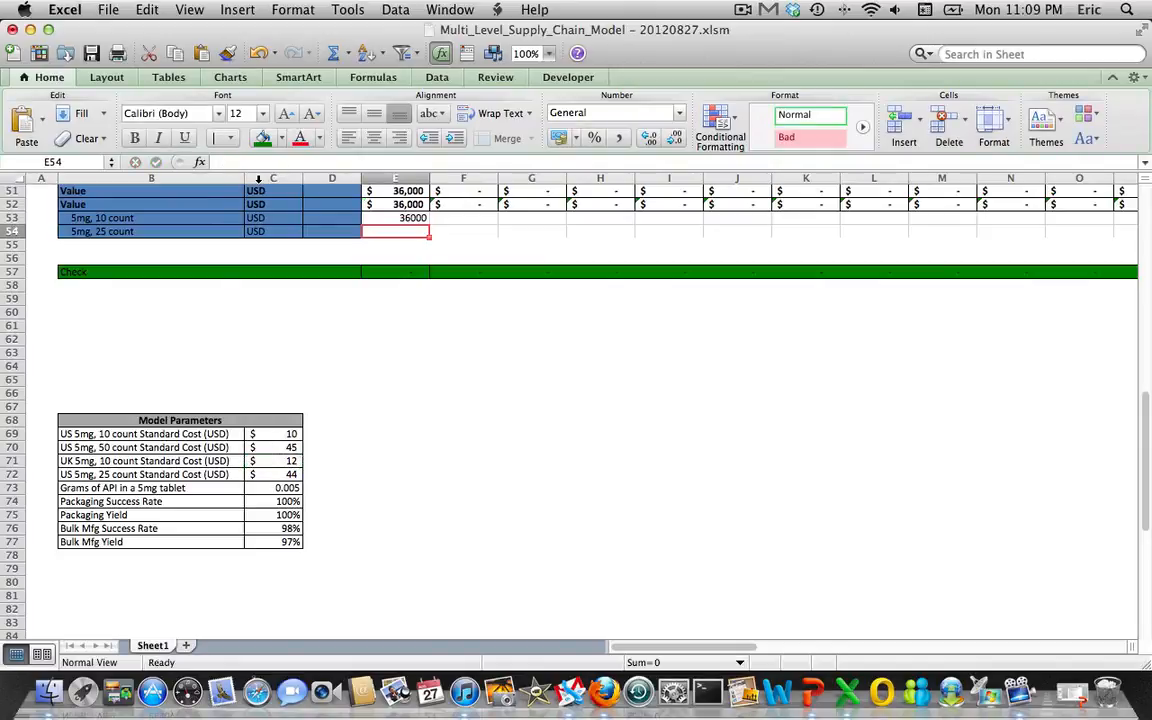
- Enter =E46*$C$72 in E54 to value the UK 25 count inventory at its own standard cost
{"action": "type", "text": "="}
{"action": "key", "text": "Up"}
{"action": "key", "text": "Up"}
{"action": "key", "text": "Up"}
{"action": "key", "text": "Up"}
{"action": "key", "text": "Up"}
{"action": "key", "text": "Up"}
{"action": "key", "text": "Up"}
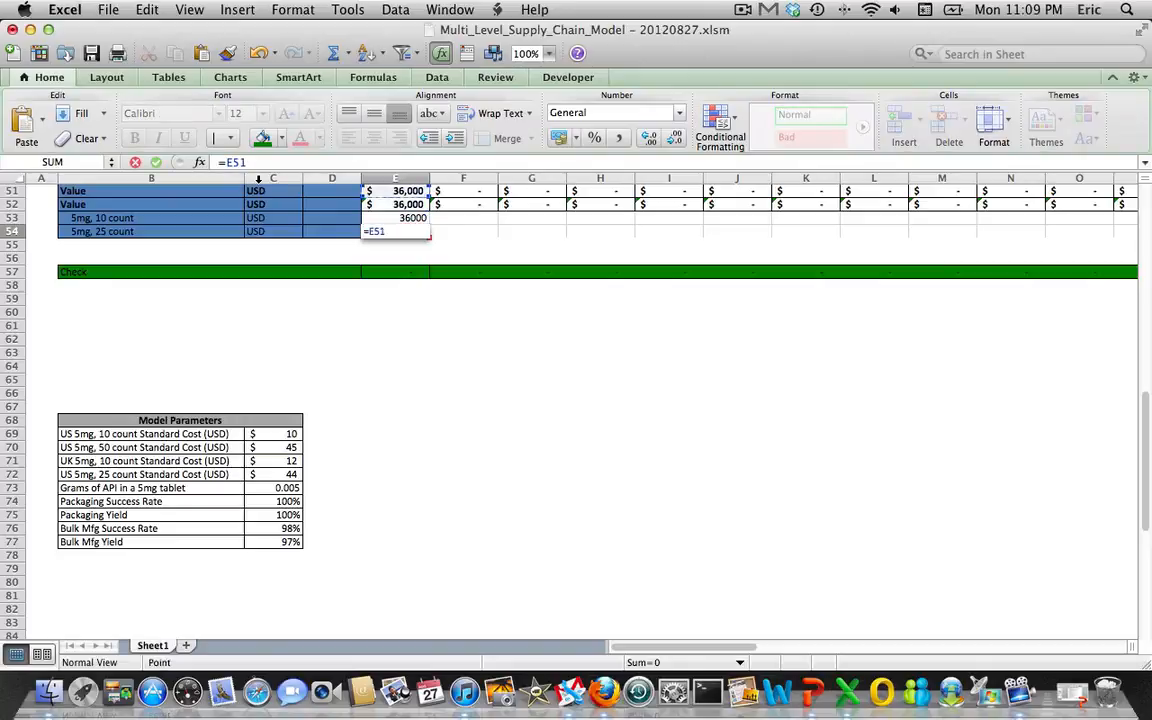
{"action": "key", "text": "Up"}
{"action": "key", "text": "Up"}
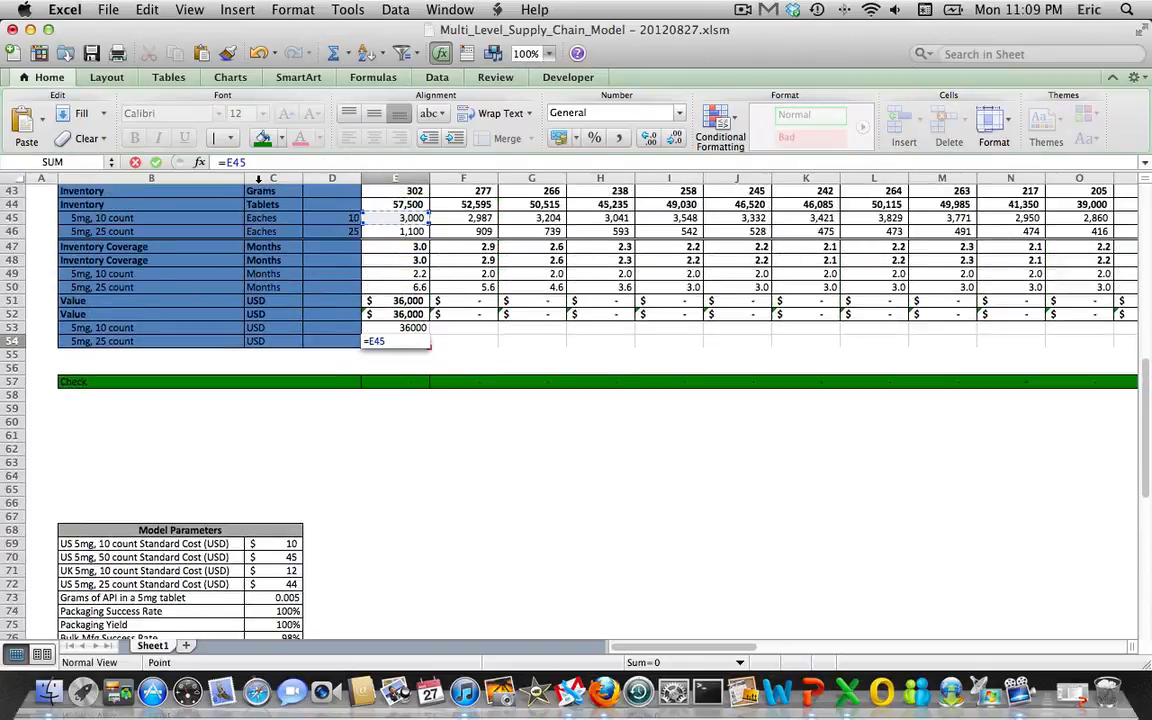
{"action": "key", "text": "Down"}
{"action": "type", "text": "*"}
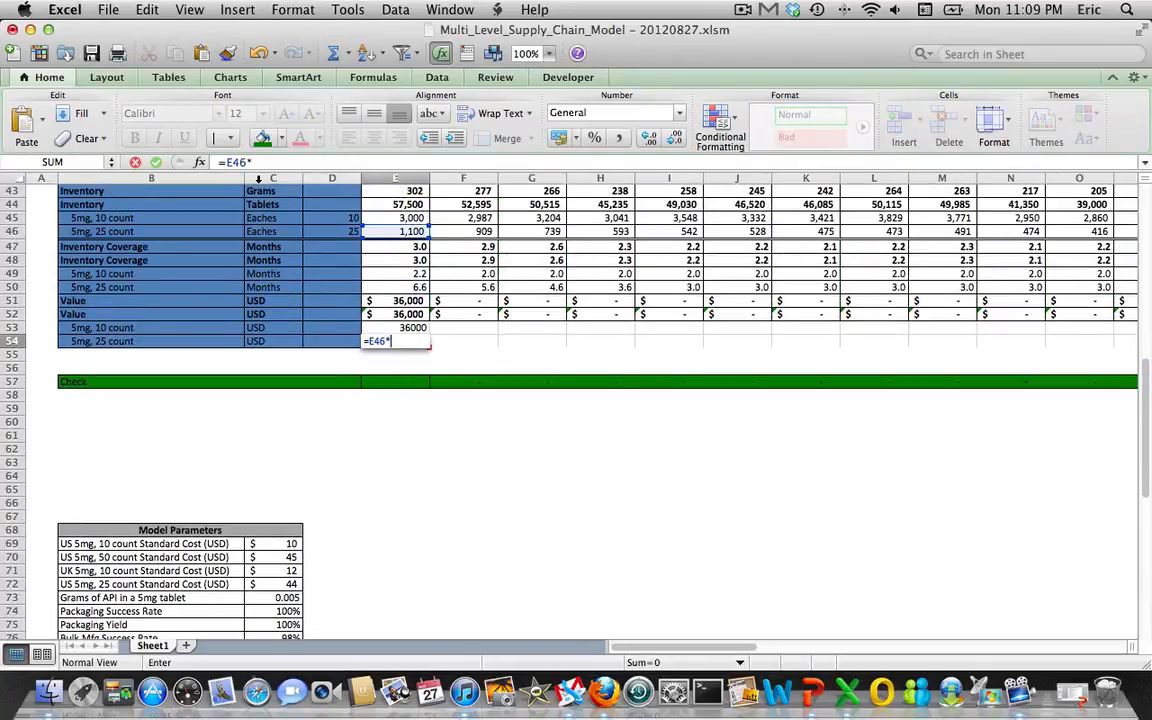
{"action": "left_click", "coordinate": [274, 584]}
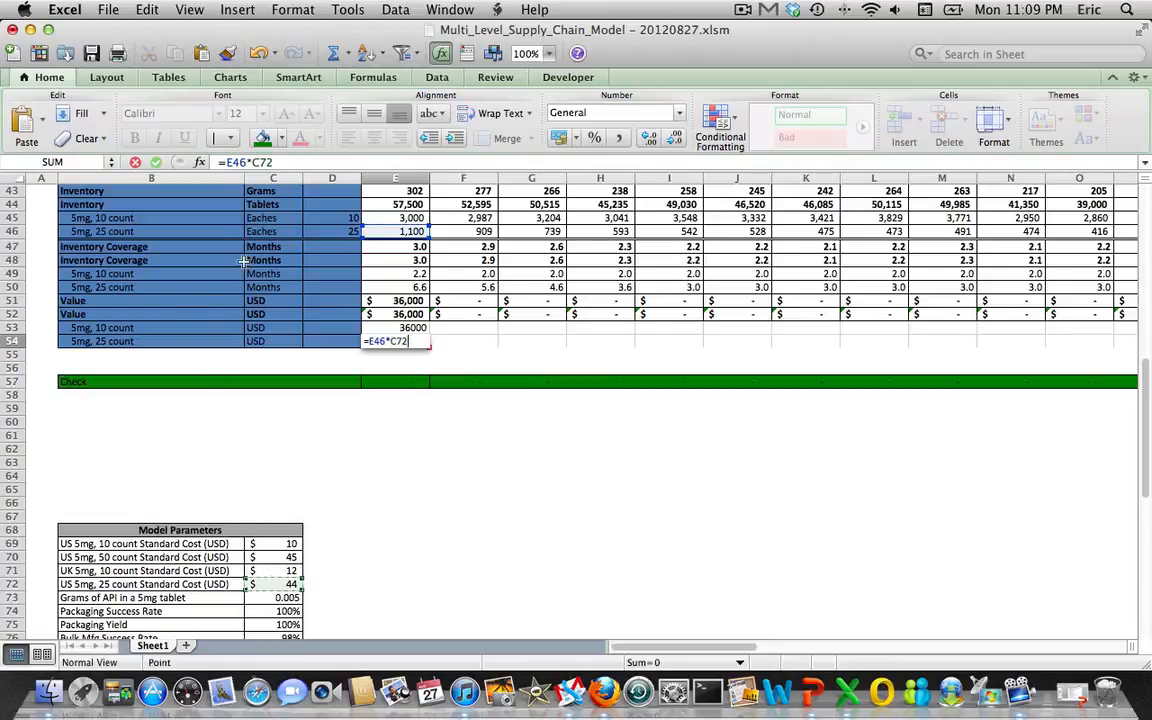
{"action": "left_click", "coordinate": [253, 163]}
{"action": "type", "text": "$"}
{"action": "key", "text": "Right"}
{"action": "type", "text": "$"}
{"action": "key", "text": "Return"}
- Format the UK value cells E53:E54 as Accounting with no decimal places
{"action": "key", "text": "Up"}
{"action": "key", "text": "Up"}
{"action": "key", "text": "shift+Down"}
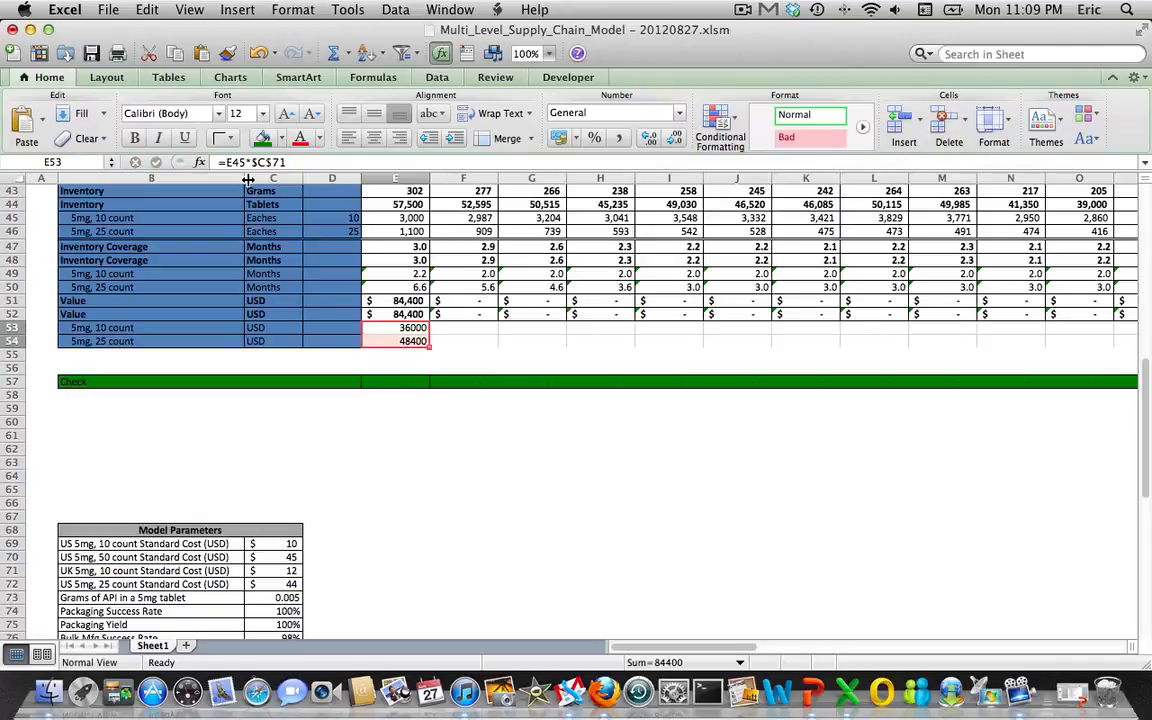
{"action": "left_click", "coordinate": [676, 117]}
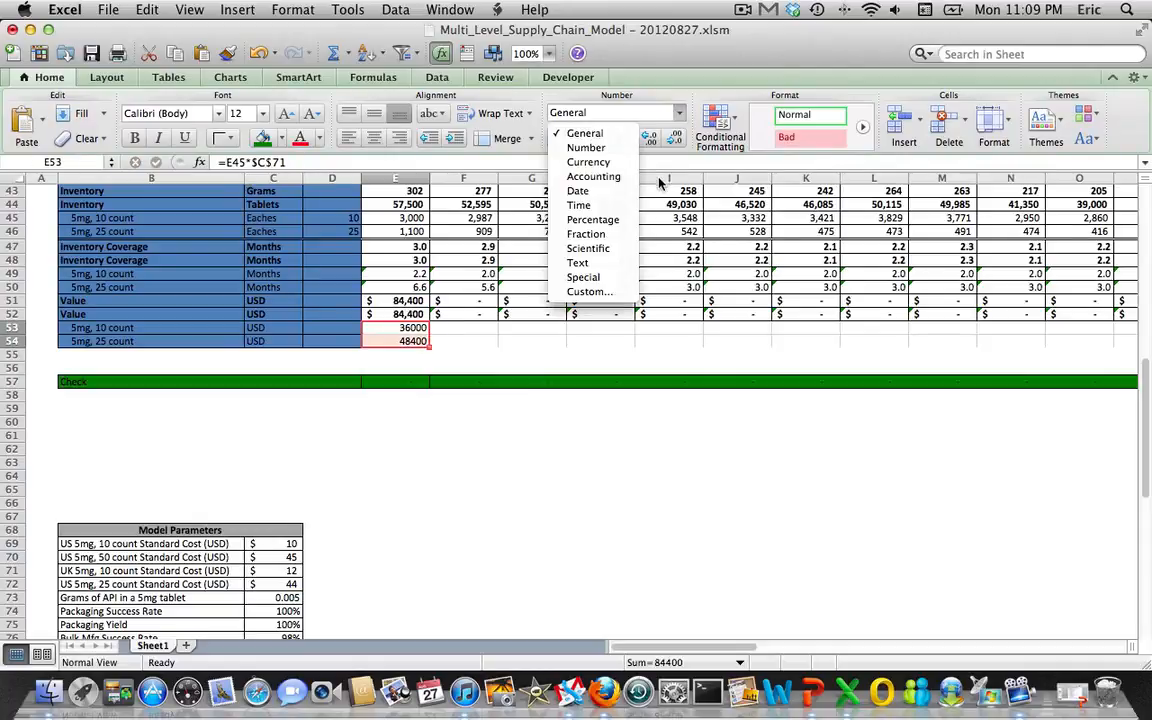
{"action": "left_click", "coordinate": [560, 172]}
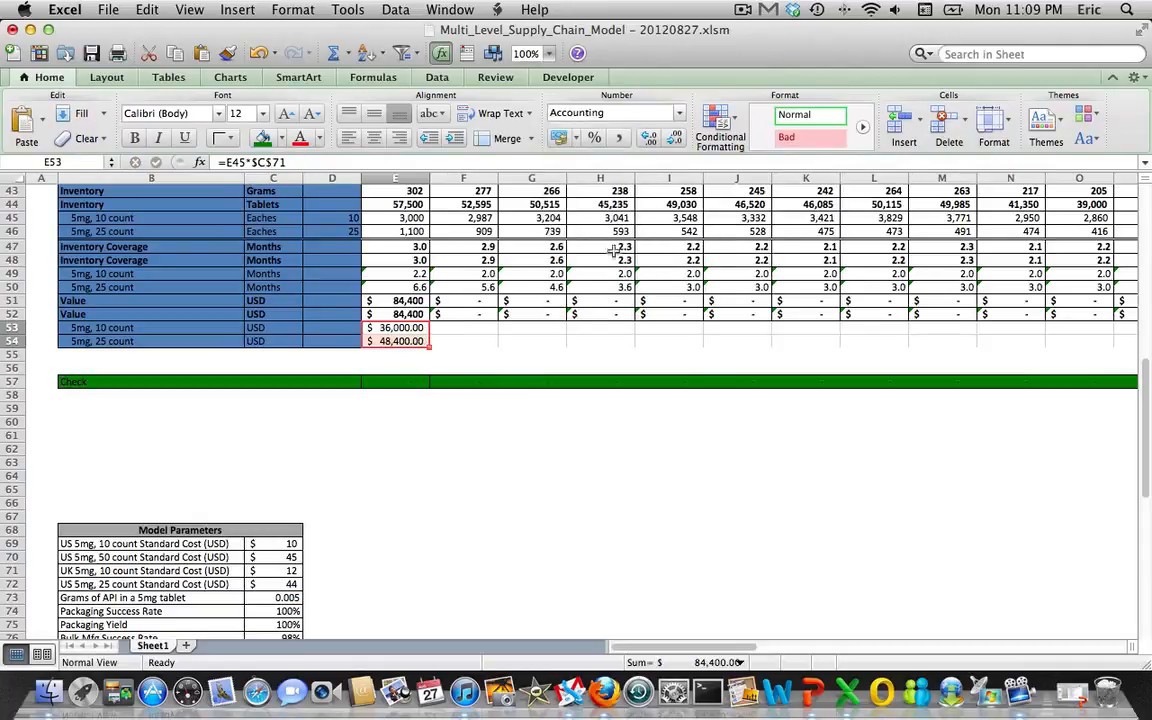
{"action": "left_click", "coordinate": [672, 137]}
{"action": "left_click", "coordinate": [672, 137]}
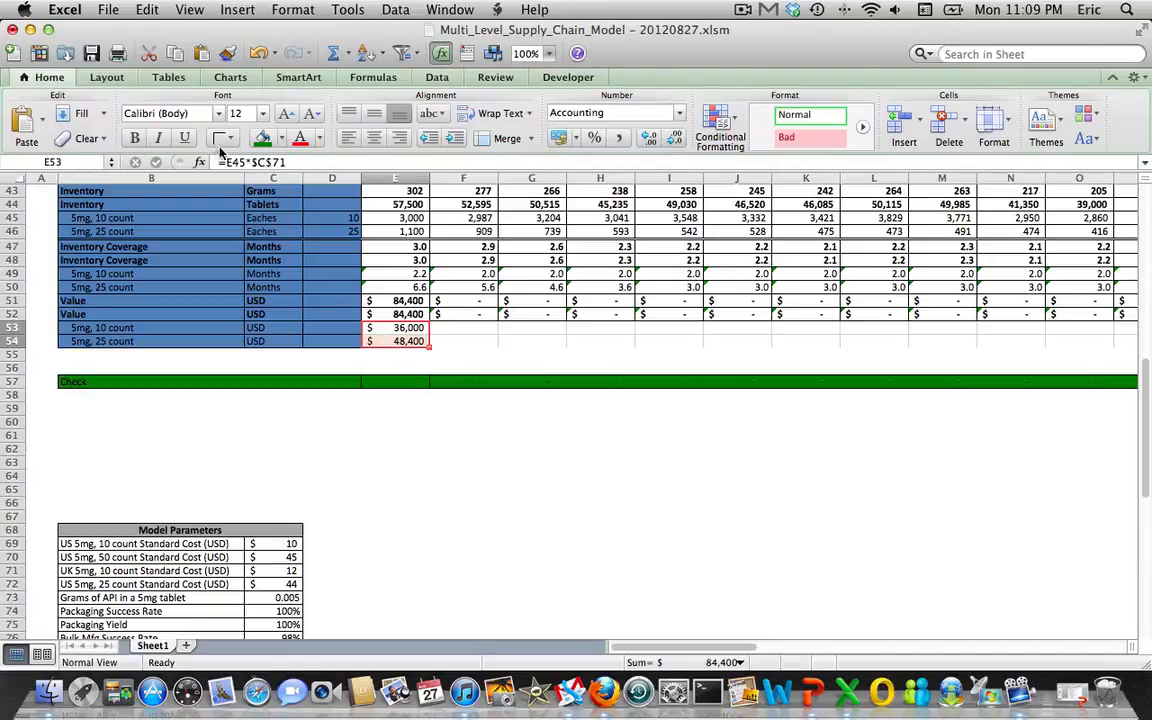
- Apply borders on all sides of cells E53:E54 and fill both formulas across to column AO
{"action": "left_click", "coordinate": [230, 138]}
{"action": "left_click", "coordinate": [245, 180]}
{"action": "left_click_drag", "start_coordinate": [428, 345], "coordinate": [875, 340]}
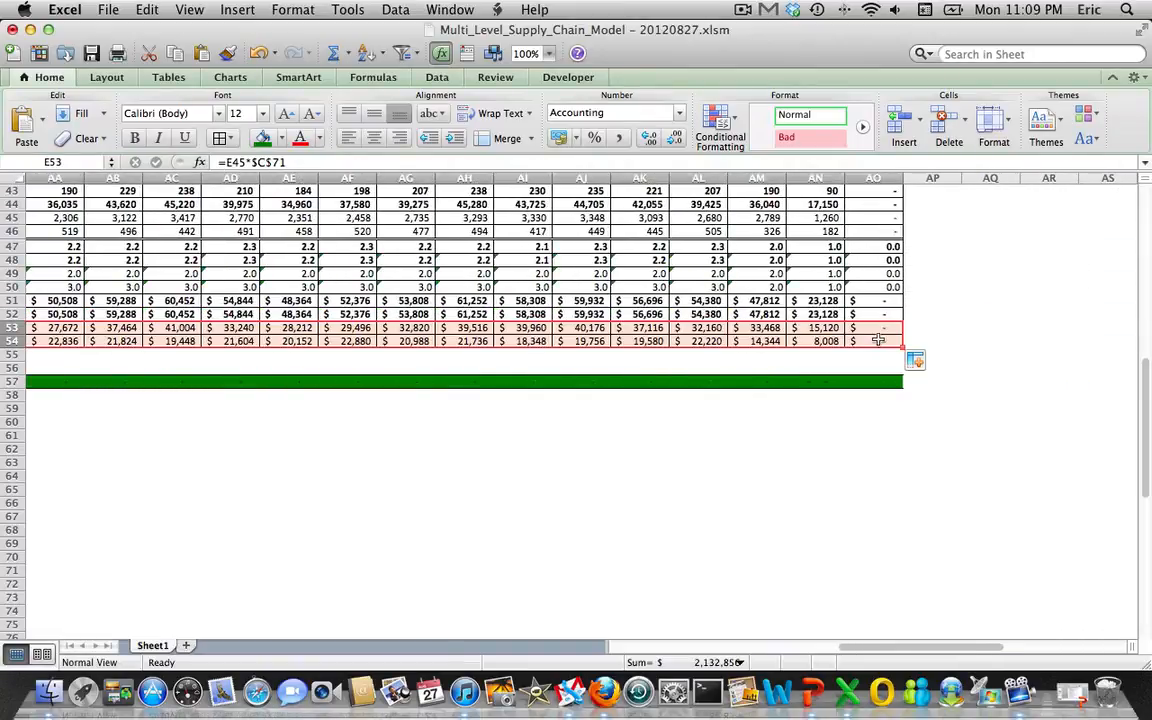
- Clear only the contents of both UK pack forecast rows across F41:AO42
{"action": "key", "text": "Left"}
{"action": "key", "text": "Left"}
{"action": "key", "text": "Left"}
{"action": "key", "text": "Left"}
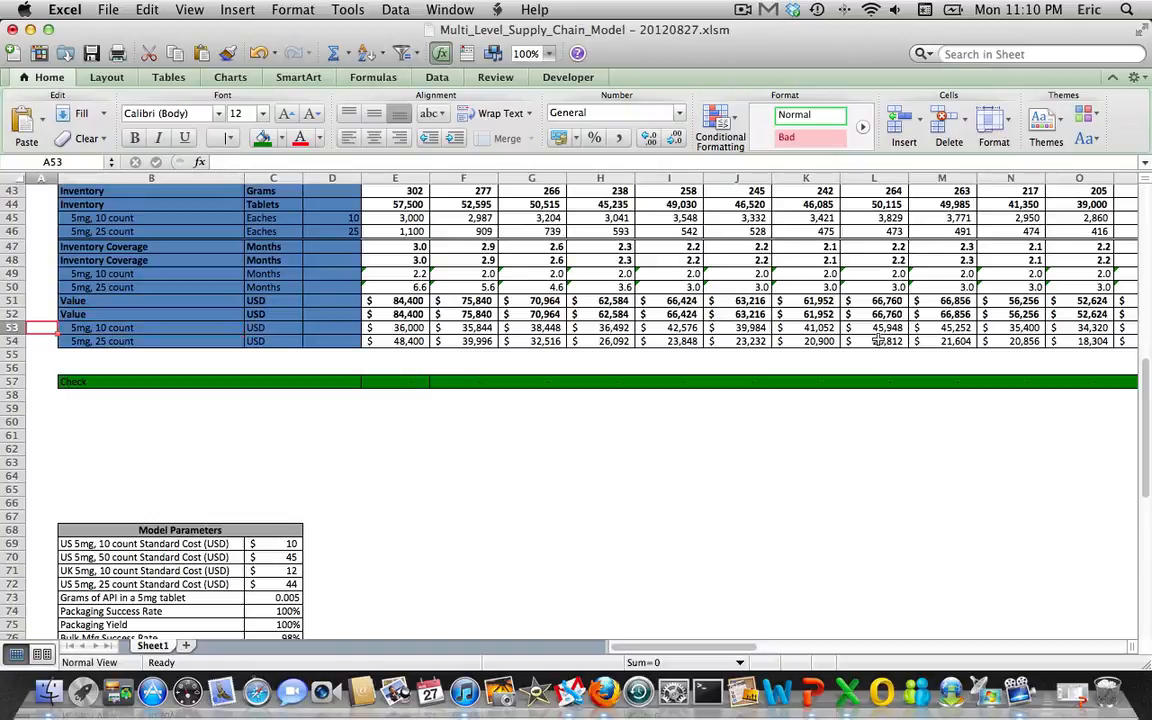
{"action": "key", "text": "Up"}
{"action": "key", "text": "Up"}
{"action": "key", "text": "Up"}
{"action": "key", "text": "Up"}
{"action": "key", "text": "Up"}
{"action": "key", "text": "Up"}
{"action": "key", "text": "Up"}
{"action": "key", "text": "Up"}
{"action": "key", "text": "Up"}
{"action": "key", "text": "Up"}
{"action": "key", "text": "Up"}
{"action": "key", "text": "Up"}
{"action": "key", "text": "Up"}
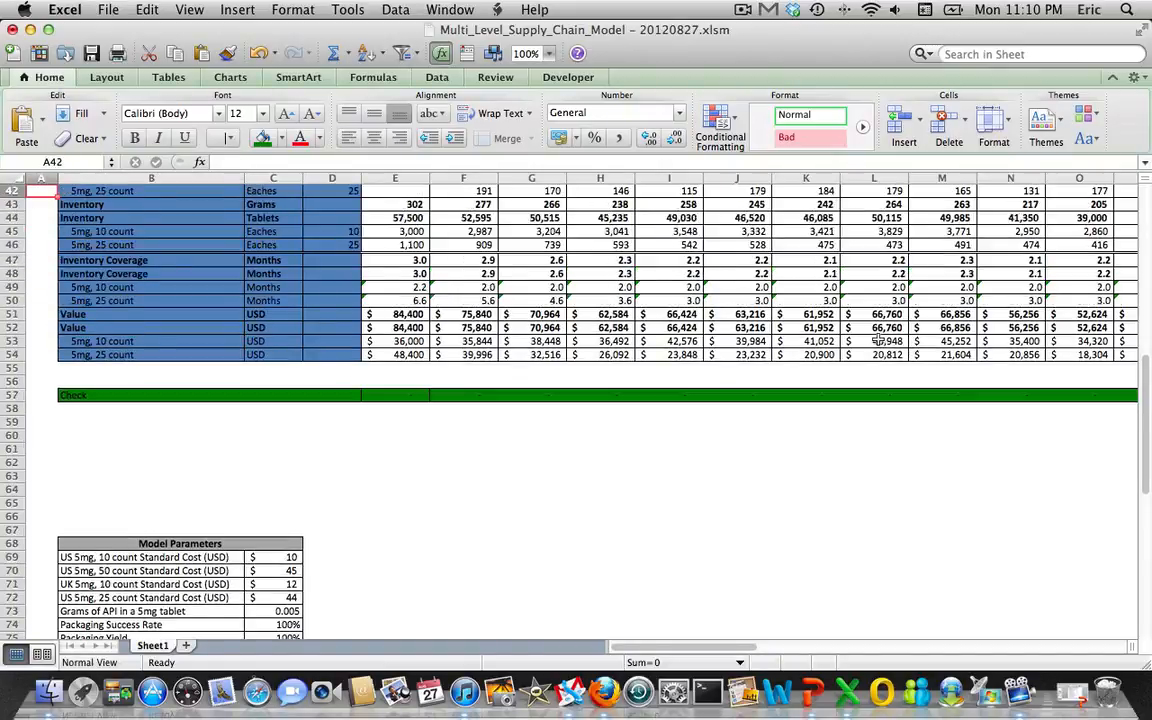
{"action": "key", "text": "Up"}
{"action": "key", "text": "Up"}
{"action": "key", "text": "Up"}
{"action": "key", "text": "Up"}
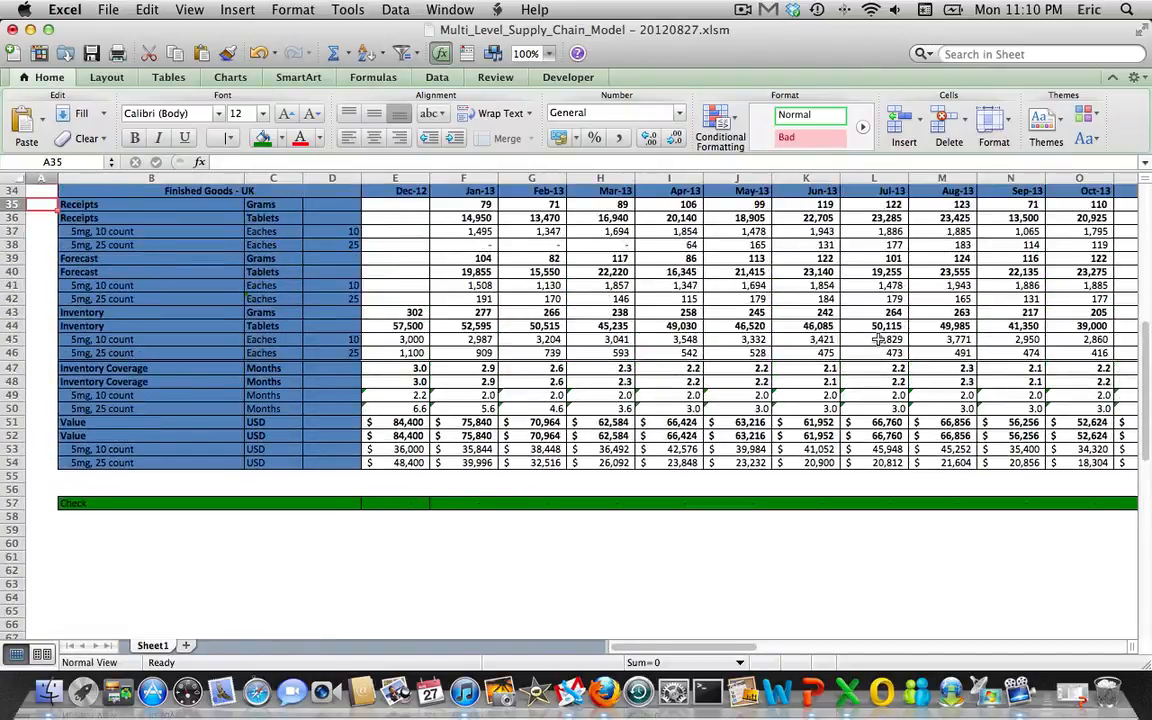
{"action": "key", "text": "Down"}
{"action": "key", "text": "Down"}
{"action": "key", "text": "Down"}
{"action": "key", "text": "Down"}
{"action": "key", "text": "Down"}
{"action": "key", "text": "Right"}
{"action": "key", "text": "Right"}
{"action": "key", "text": "Right"}
{"action": "key", "text": "Right"}
{"action": "key", "text": "Right"}
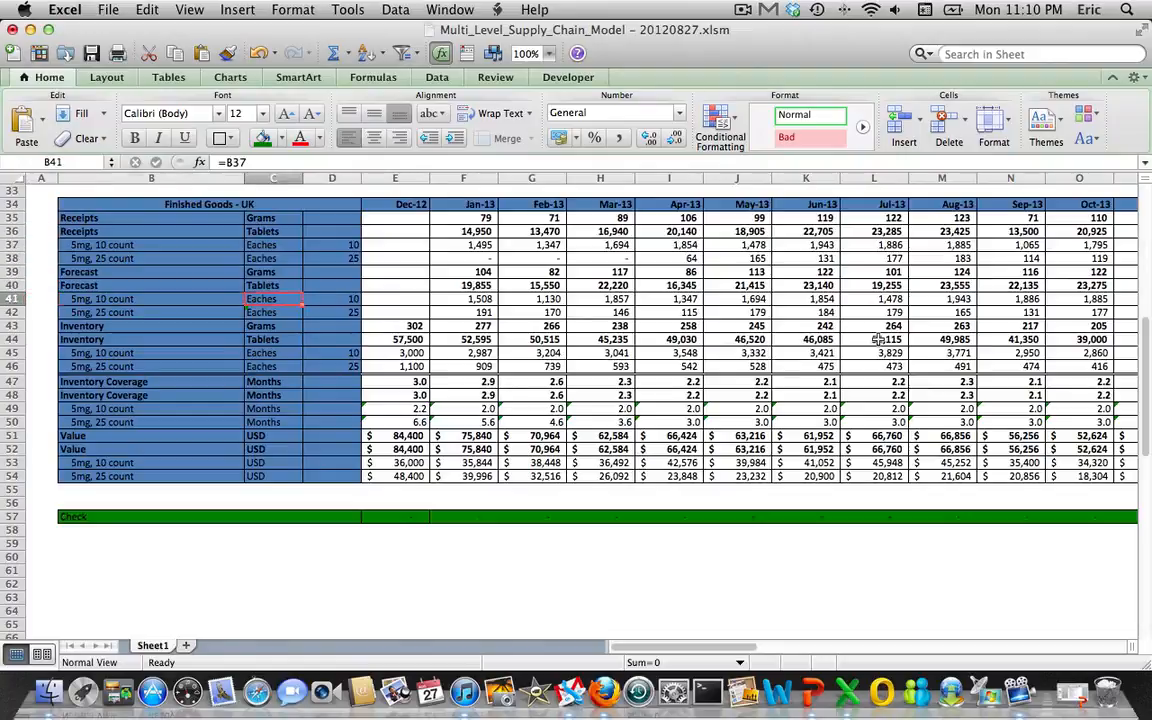
{"action": "key", "text": "shift+Down"}
{"action": "key", "text": "shift+Right"}
{"action": "key", "text": "shift+Right"}
{"action": "key", "text": "shift+Right"}
{"action": "key", "text": "shift+Right"}
{"action": "key", "text": "shift+Right"}
{"action": "key", "text": "shift+Right"}
{"action": "key", "text": "shift+Right"}
{"action": "key", "text": "shift+Right"}
{"action": "key", "text": "shift+Right"}
{"action": "key", "text": "shift+Right"}
{"action": "key", "text": "shift+Right"}
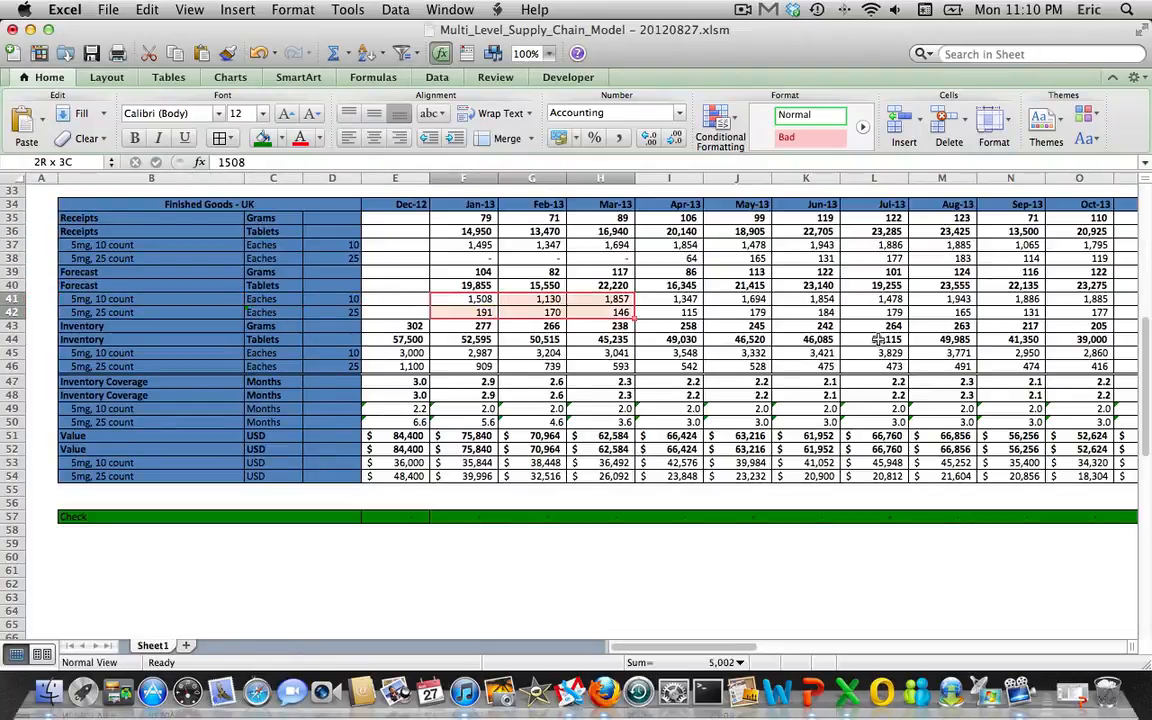
{"action": "key", "text": "shift+Right"}
{"action": "key", "text": "shift+Right"}
{"action": "key", "text": "shift+Right"}
{"action": "key", "text": "shift+Right"}
{"action": "key", "text": "shift+Right"}
{"action": "key", "text": "shift+Right"}
{"action": "key", "text": "shift+Right"}
{"action": "key", "text": "shift+Right"}
{"action": "key", "text": "shift+Right"}
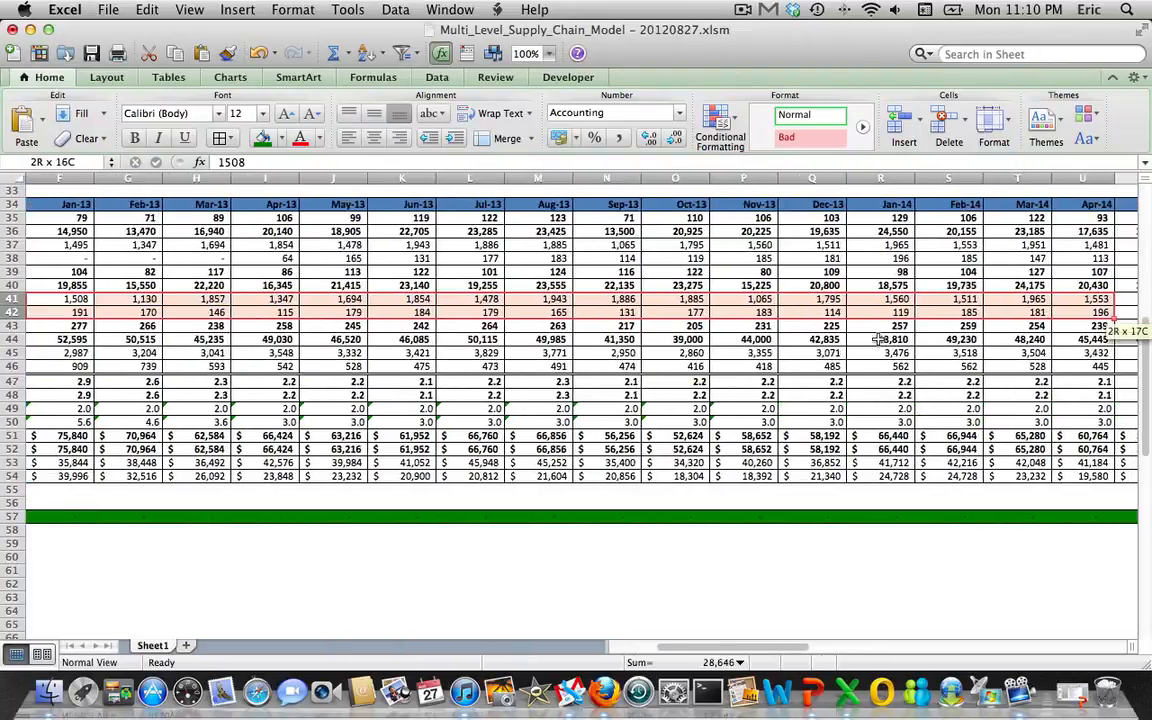
{"action": "key", "text": "shift+Right"}
{"action": "key", "text": "shift+Right"}
{"action": "key", "text": "shift+Right"}
{"action": "key", "text": "shift+Right"}
{"action": "key", "text": "shift+Right"}
{"action": "key", "text": "shift+Right"}
{"action": "key", "text": "shift+Right"}
{"action": "key", "text": "shift+Right"}
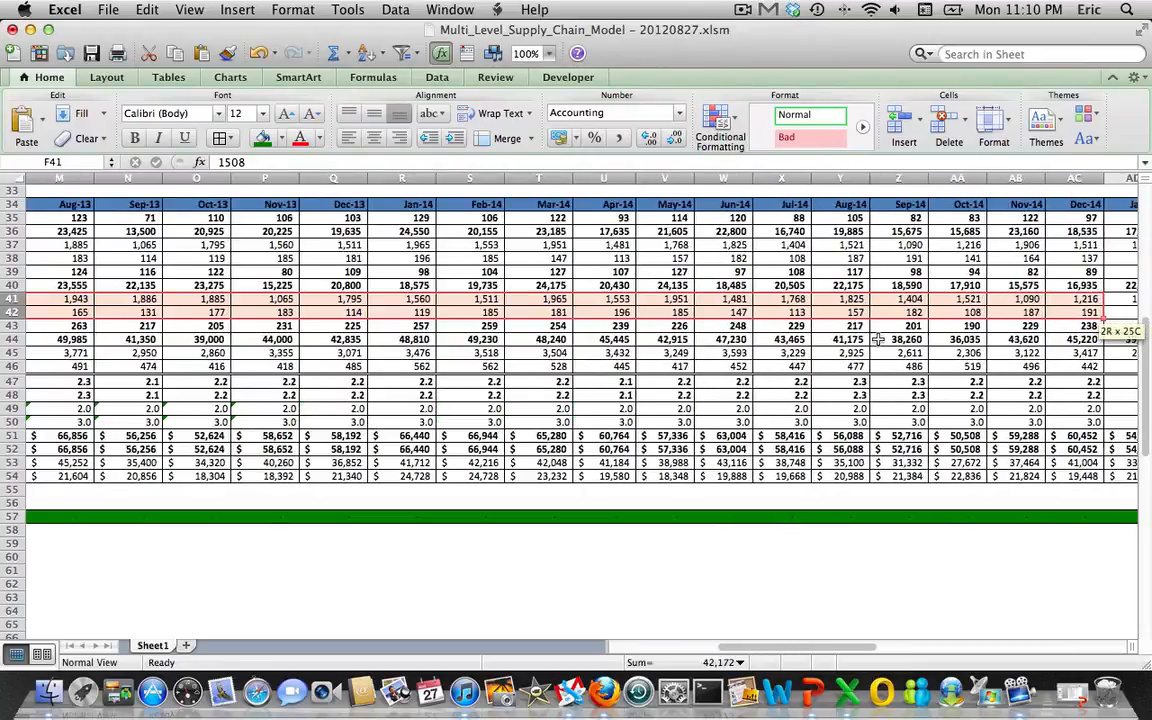
{"action": "key", "text": "shift+Right"}
{"action": "key", "text": "shift+Right"}
{"action": "key", "text": "shift+Right"}
{"action": "key", "text": "shift+Right"}
{"action": "key", "text": "shift+Right"}
{"action": "key", "text": "shift+Right"}
{"action": "key", "text": "shift+Right"}
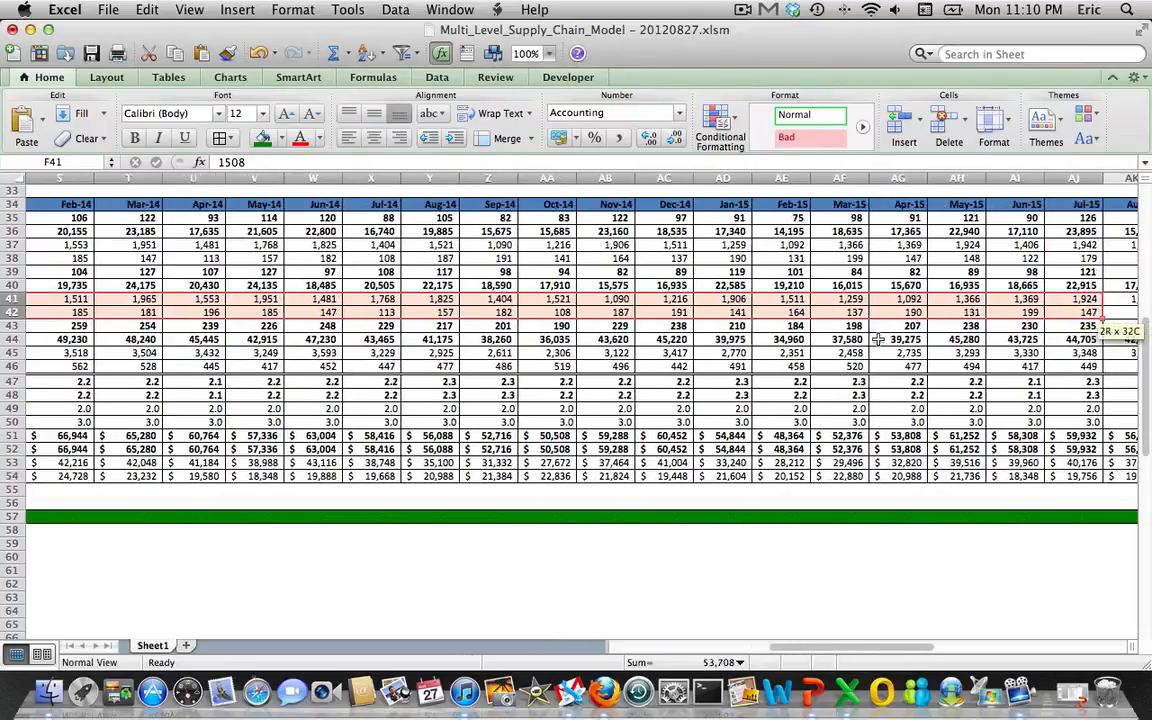
{"action": "key", "text": "shift+Right"}
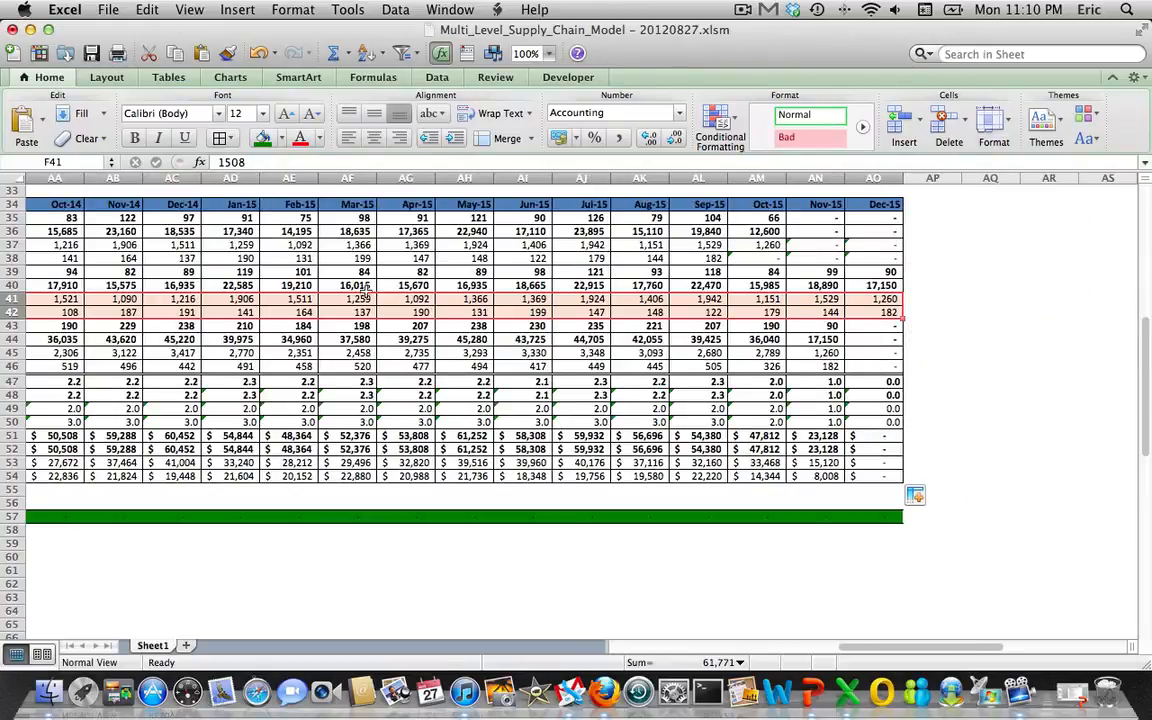
{"action": "left_click", "coordinate": [79, 141]}
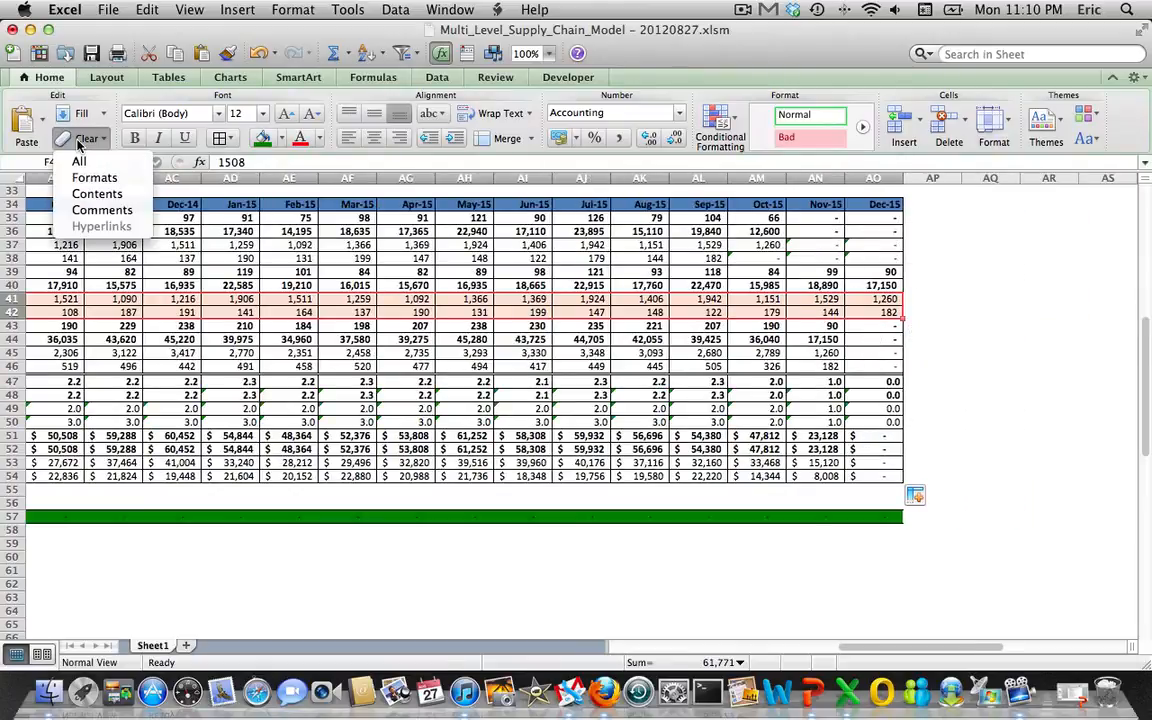
{"action": "left_click", "coordinate": [97, 193]}
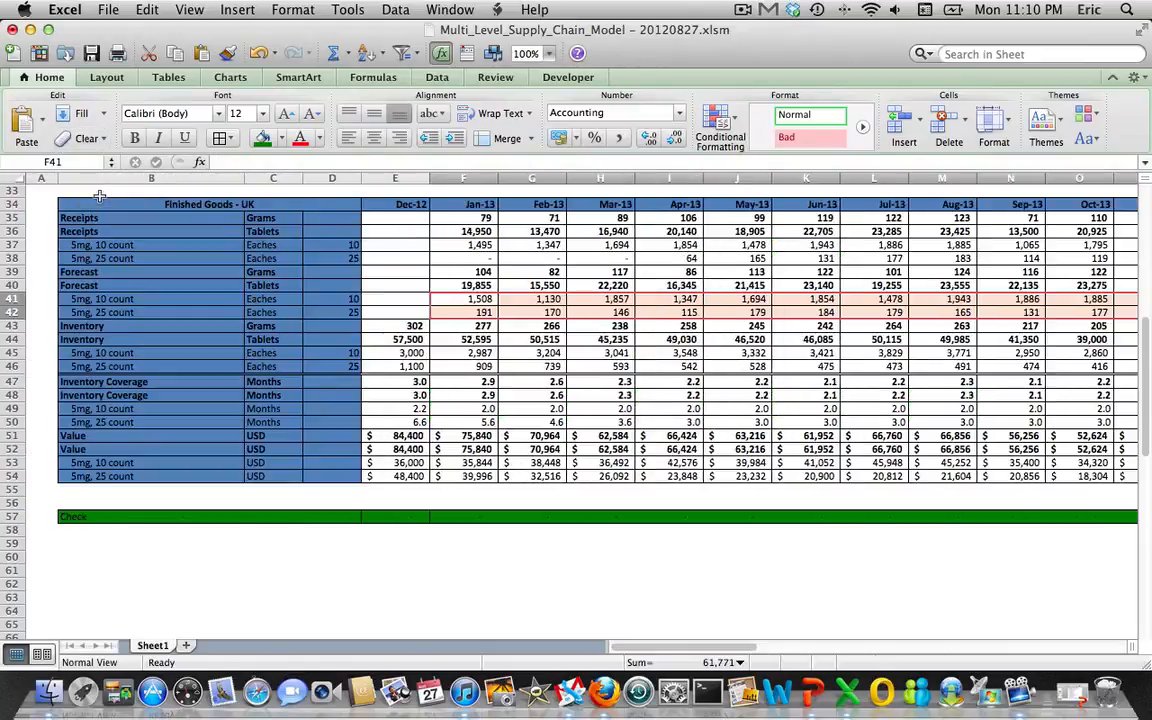
- Delete the Dec-12 opening inventory values of both UK packs in E45 and E46
{"action": "key", "text": "Down"}
{"action": "key", "text": "Down"}
{"action": "key", "text": "Down"}
{"action": "key", "text": "Down"}
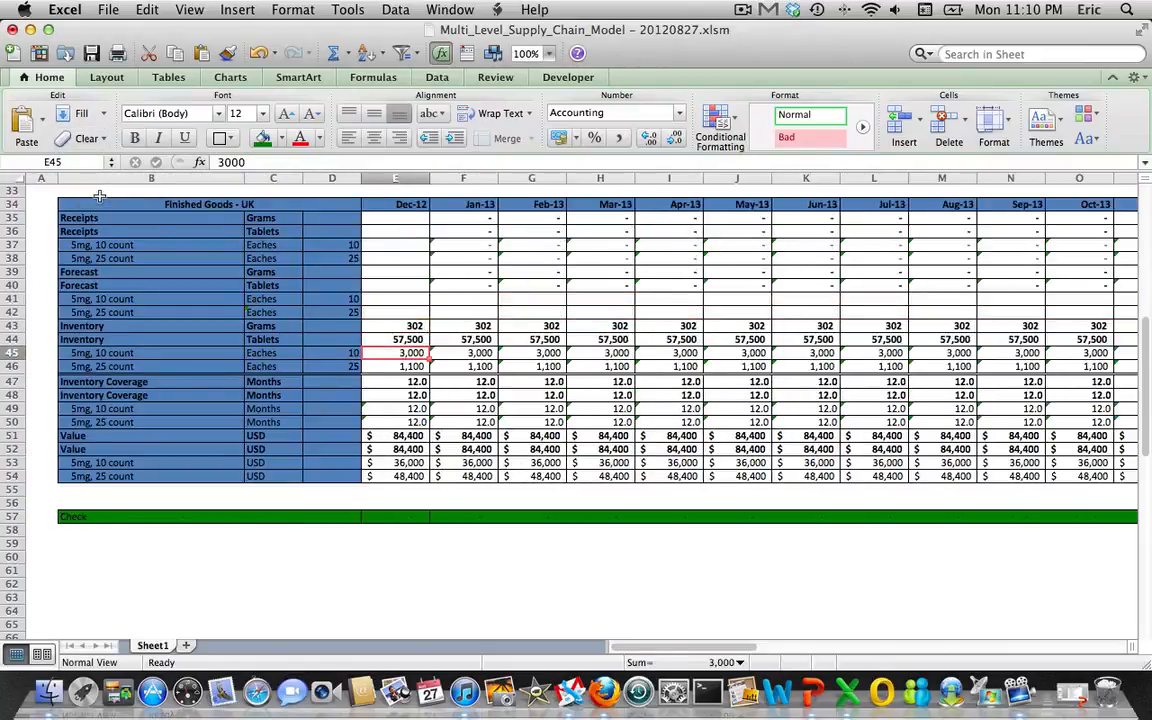
{"action": "key", "text": "shift+Down"}
{"action": "key", "text": "BackSpace"}
{"action": "key", "text": "Return"}
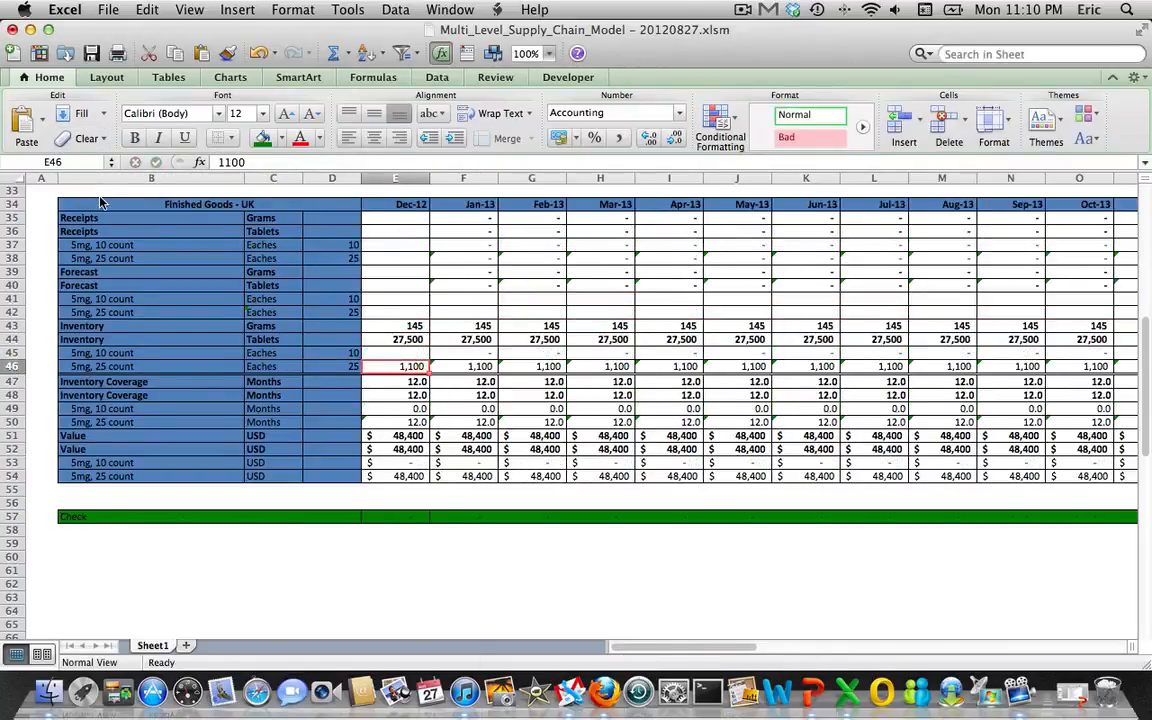
{"action": "key", "text": "BackSpace"}
- Enter =RANDBETWEEN(10000,25000) in F41 as the Jan-13 forecast for the UK 10 count pack
{"action": "key", "text": "Up"}
{"action": "key", "text": "Up"}
{"action": "key", "text": "Up"}
{"action": "key", "text": "Up"}
{"action": "key", "text": "Up"}
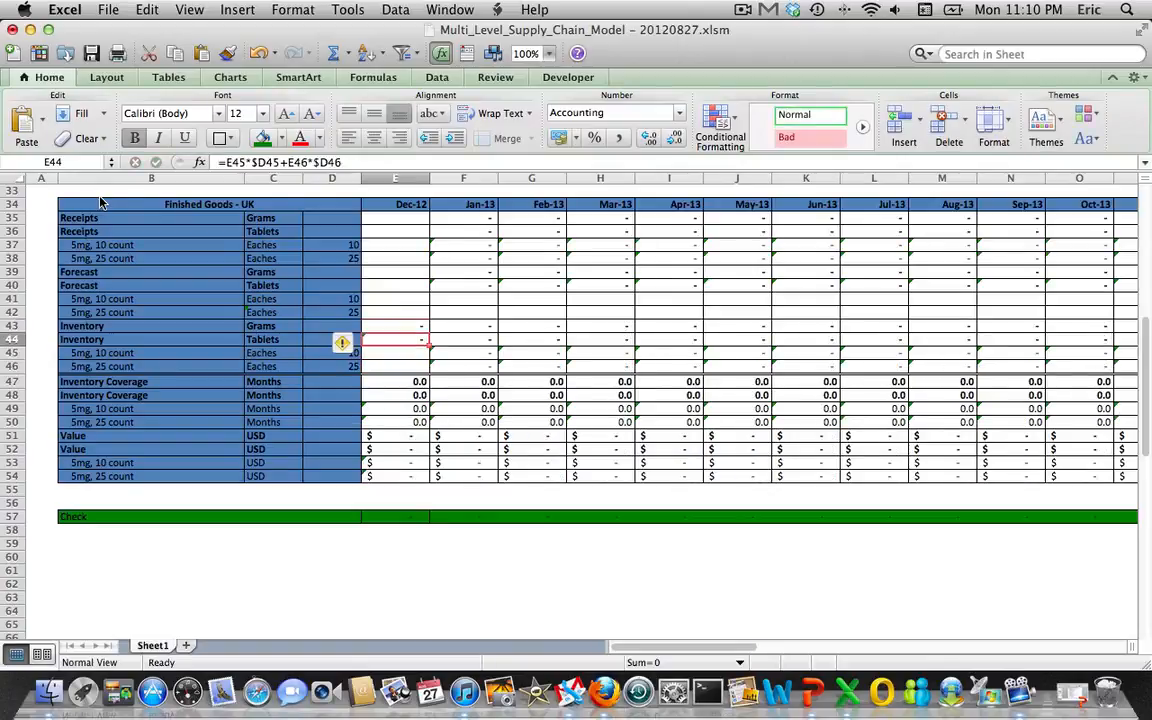
{"action": "key", "text": "Right"}
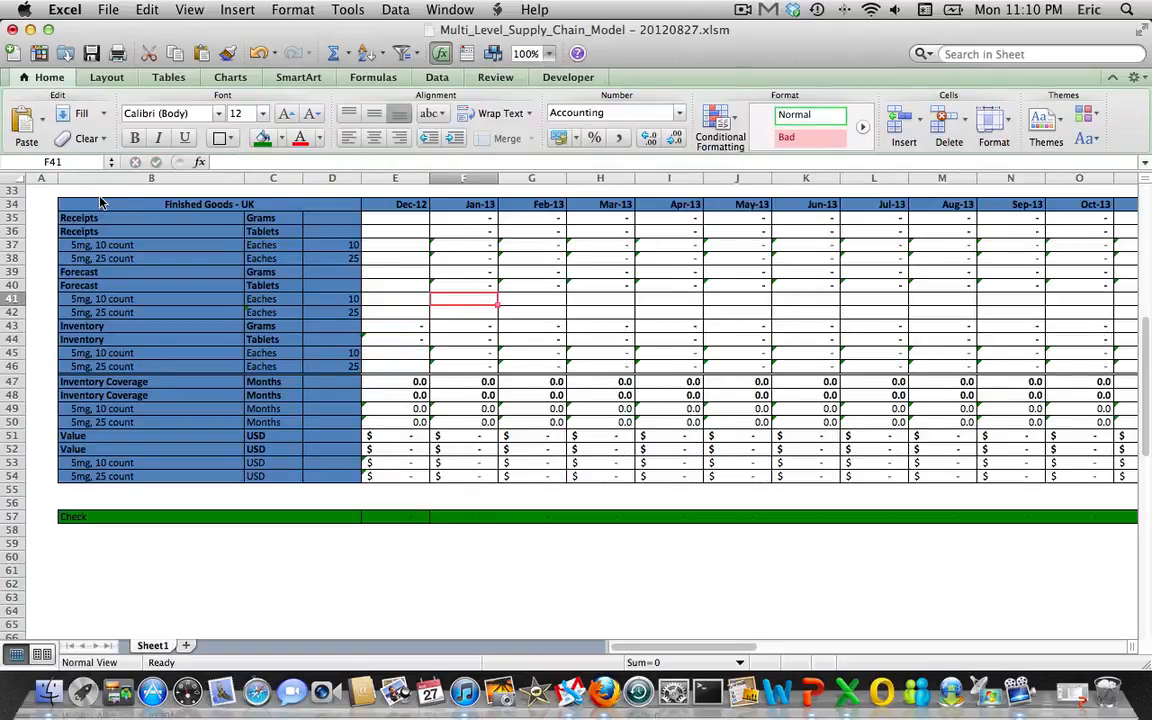
{"action": "type", "text": "="}
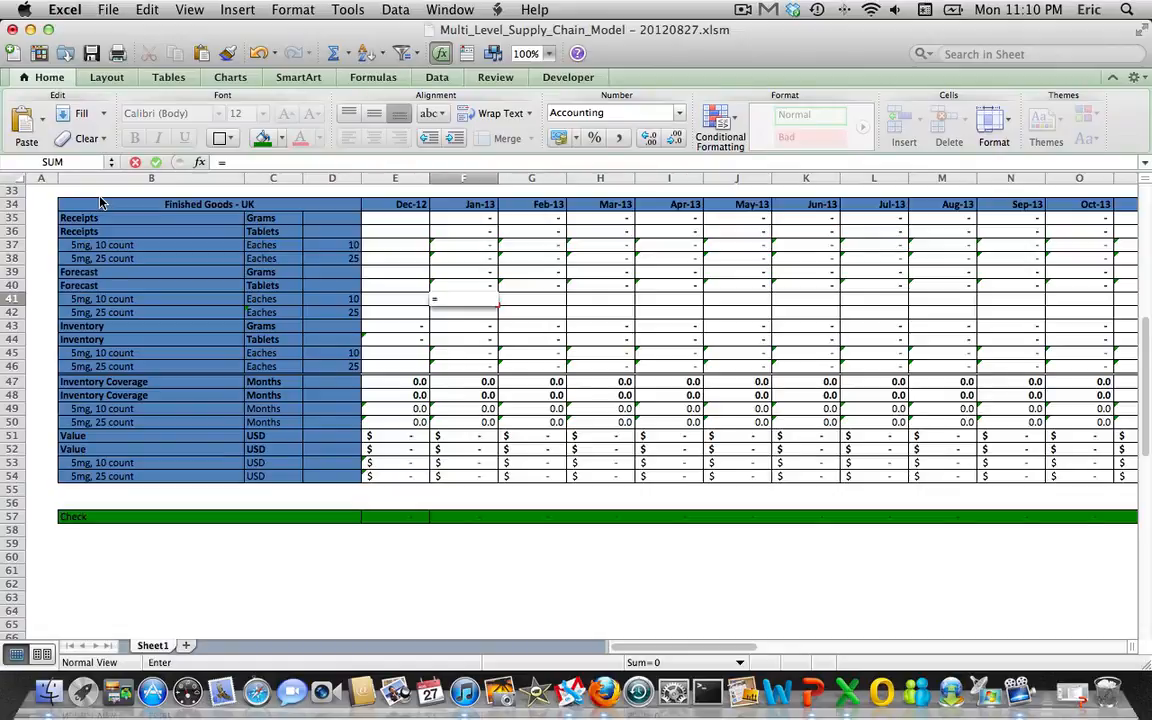
{"action": "type", "text": "randbet"}
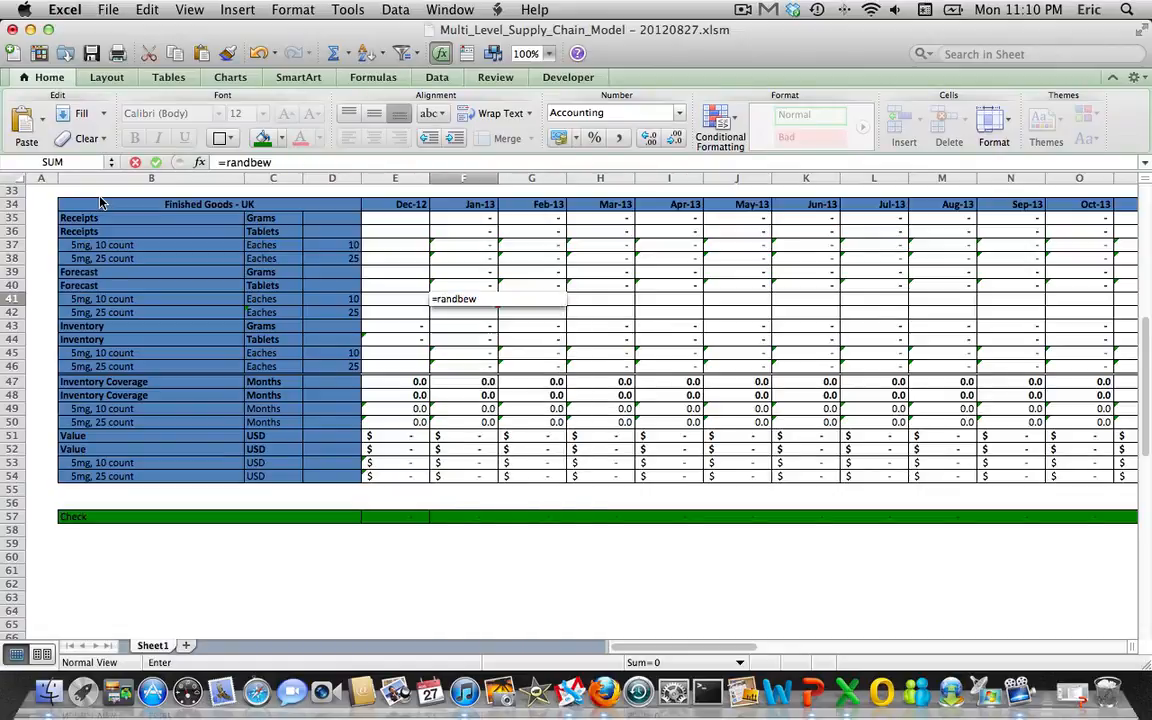
{"action": "type", "text": "we"}
{"action": "key", "text": "BackSpace"}
{"action": "key", "text": "BackSpace"}
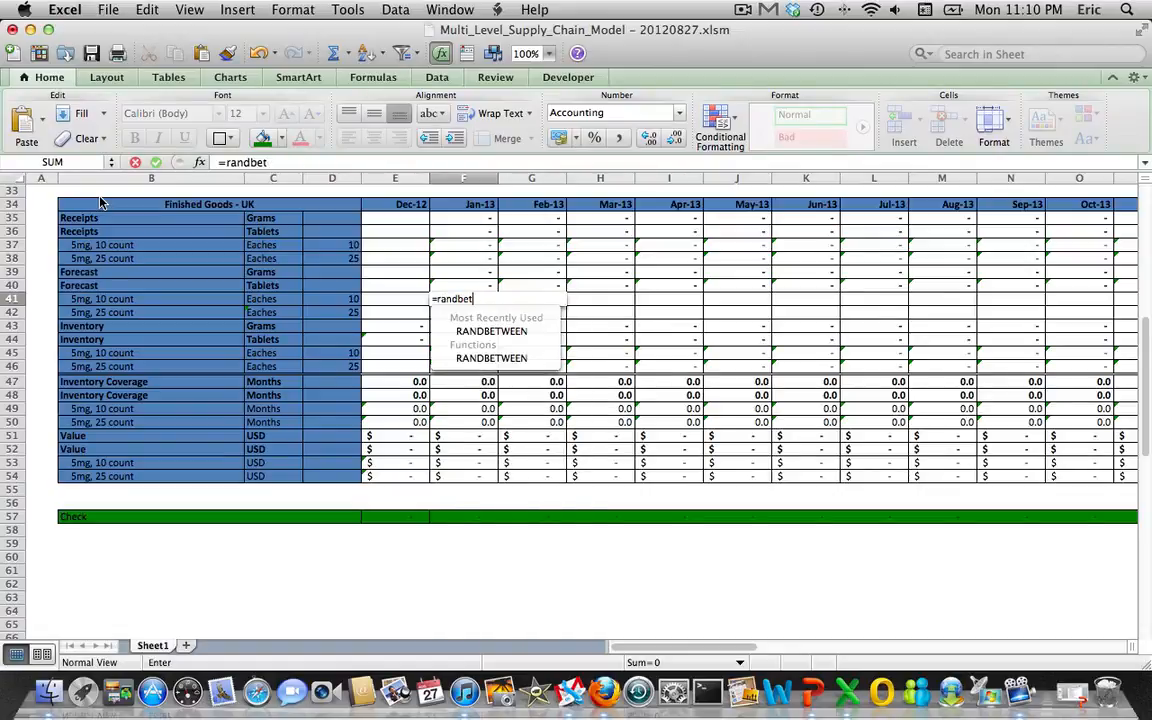
{"action": "type", "text": "ween(1000"}
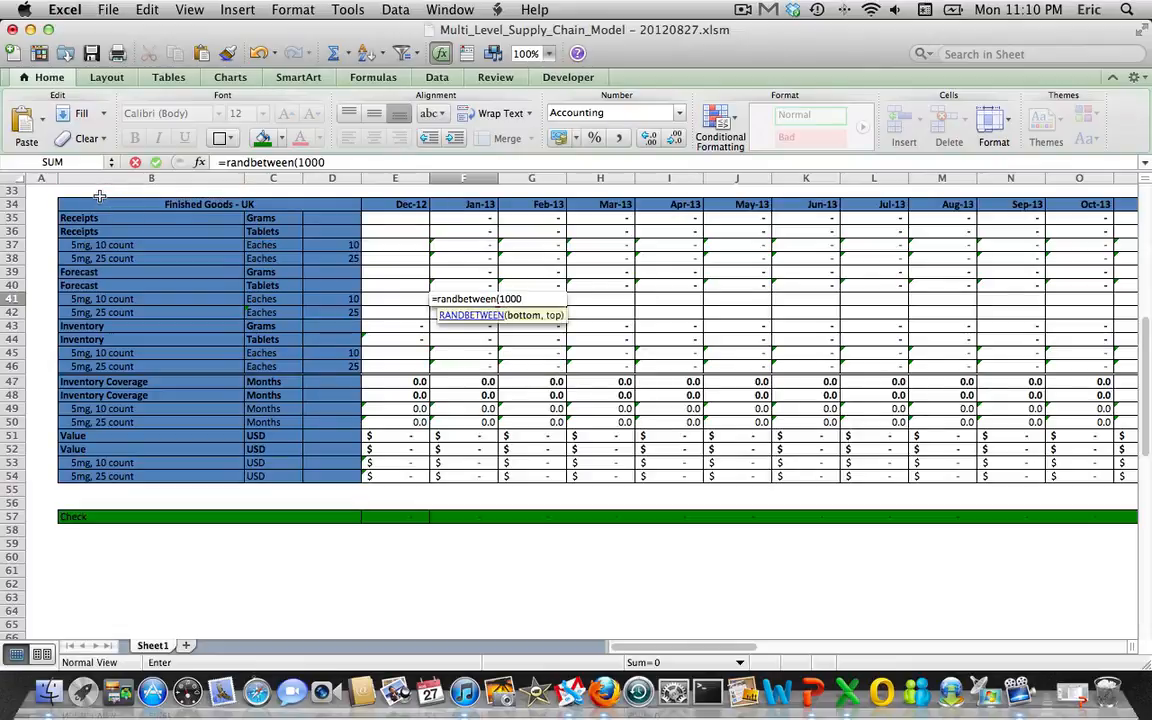
{"action": "type", "text": "0,250"}
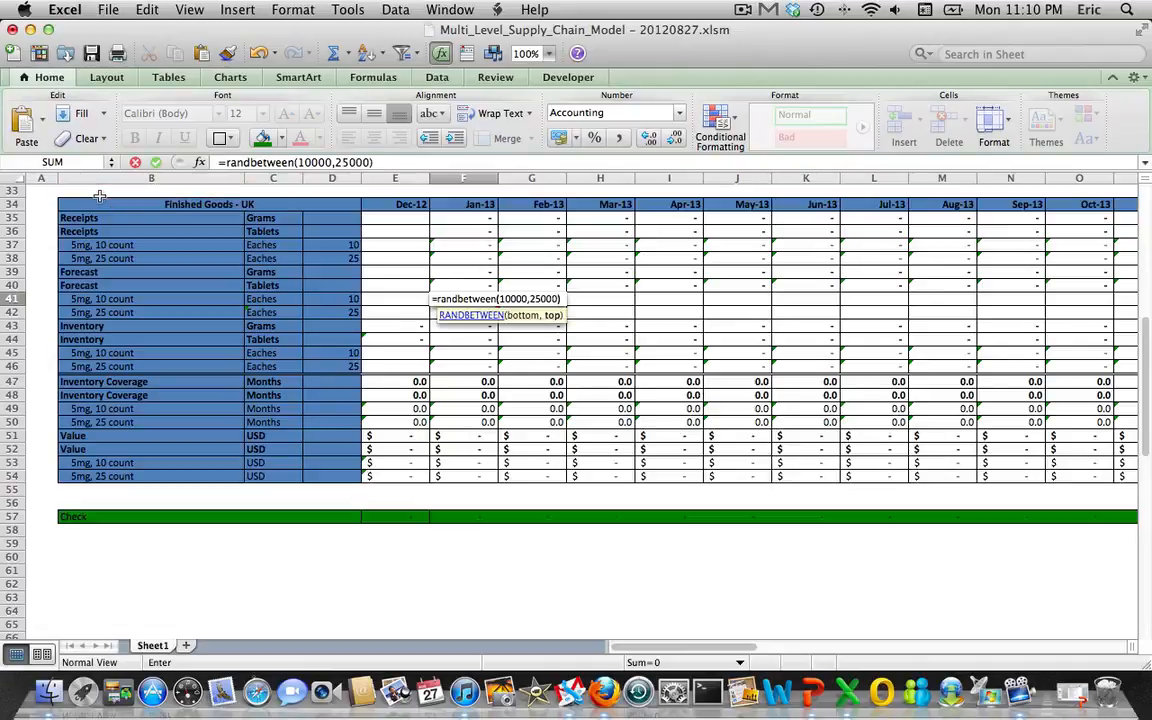
{"action": "type", "text": "00)"}
{"action": "key", "text": "Return"}
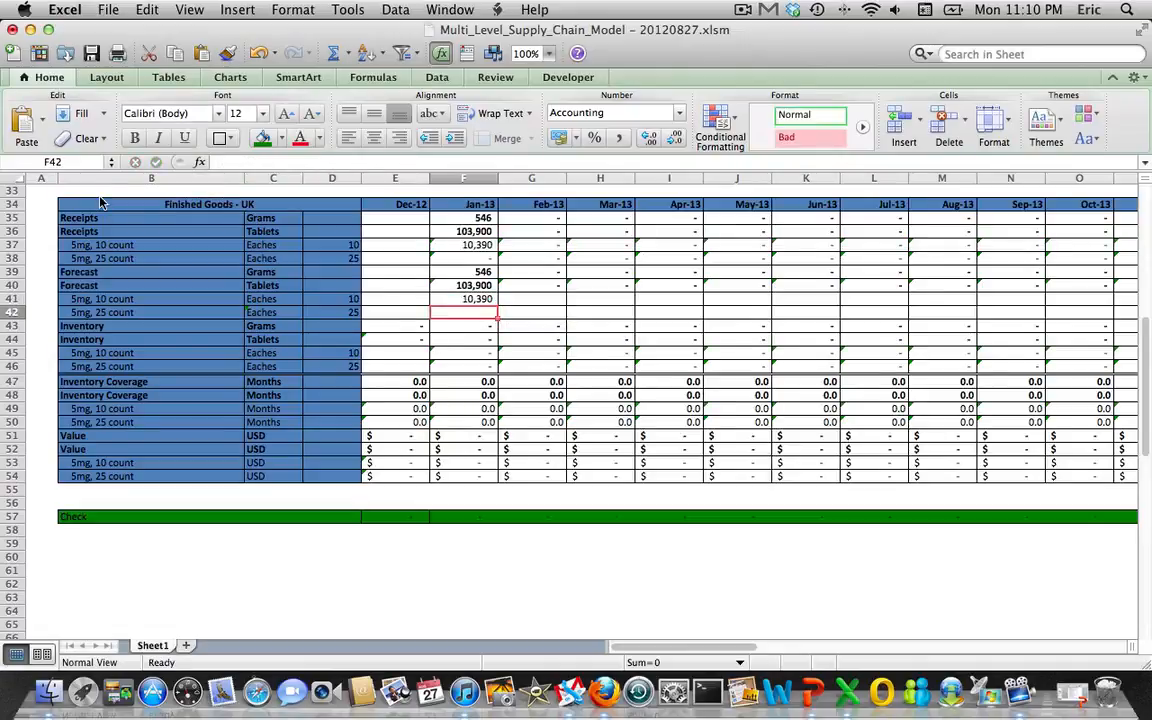
- Enter =RANDBETWEEN(1000,3000) in F42 as the Jan-13 forecast for the UK 25 count pack
{"action": "type", "text": "=randbetween(1"}
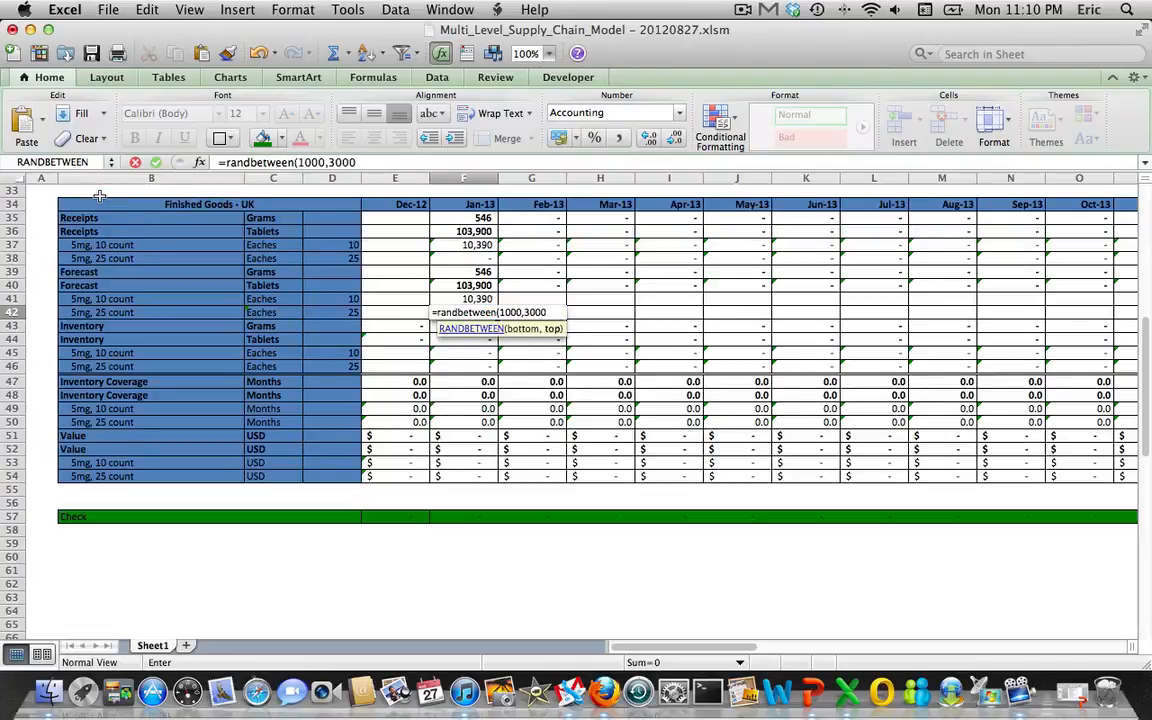
{"action": "type", "text": "000,3000"}
{"action": "key", "text": "Return"}
- Fill the two random forecast formulas in F41:F42 across to the Dec-15 column AO
{"action": "key", "text": "Up"}
{"action": "key", "text": "Up"}
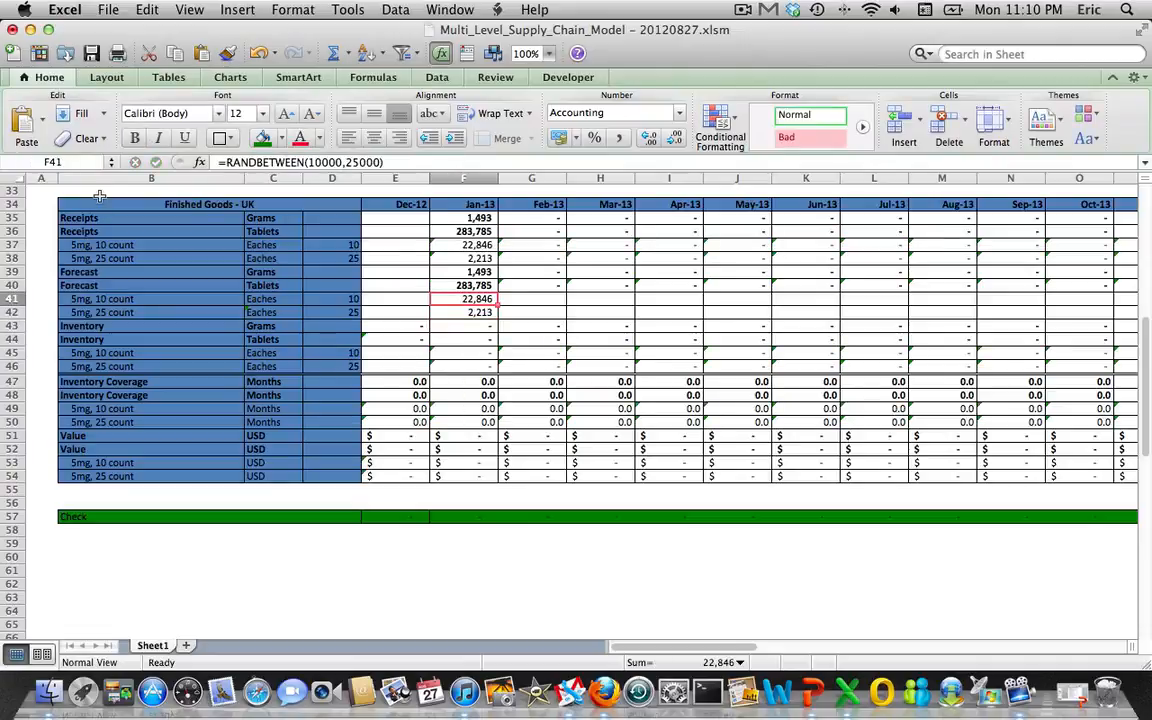
{"action": "key", "text": "shift+Down"}
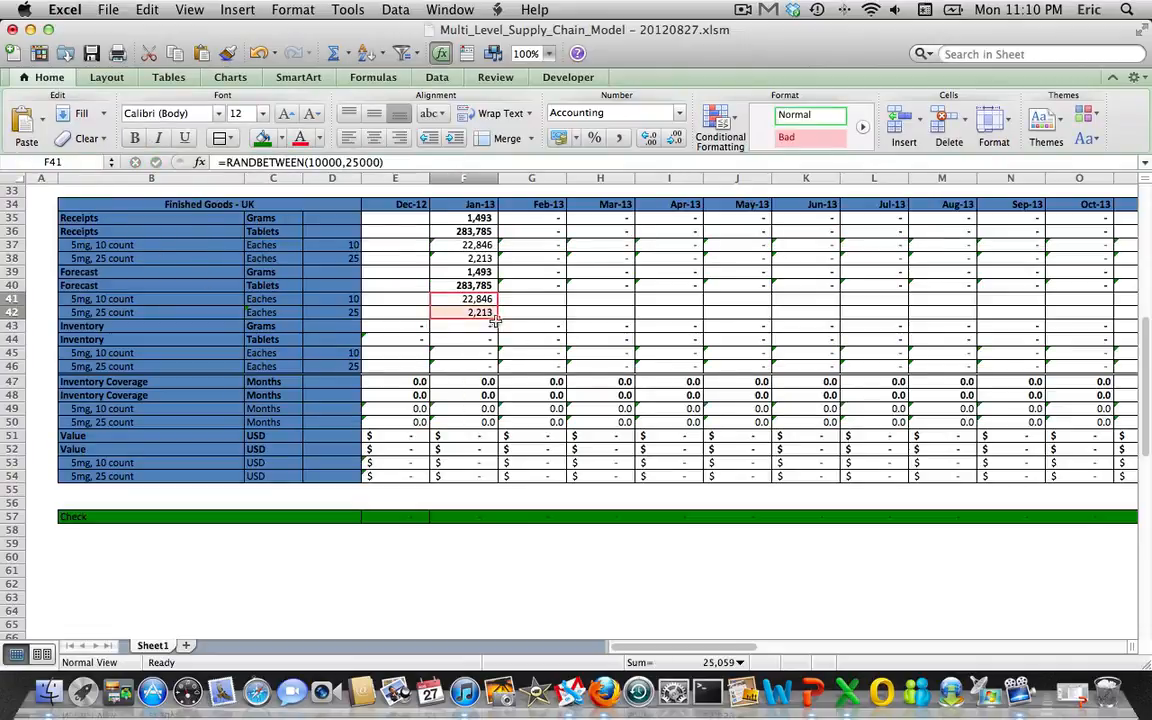
{"action": "left_click_drag", "start_coordinate": [508, 318], "coordinate": [958, 314]}
{"action": "key", "text": "Left"}
{"action": "key", "text": "Right"}
{"action": "key", "text": "Right"}
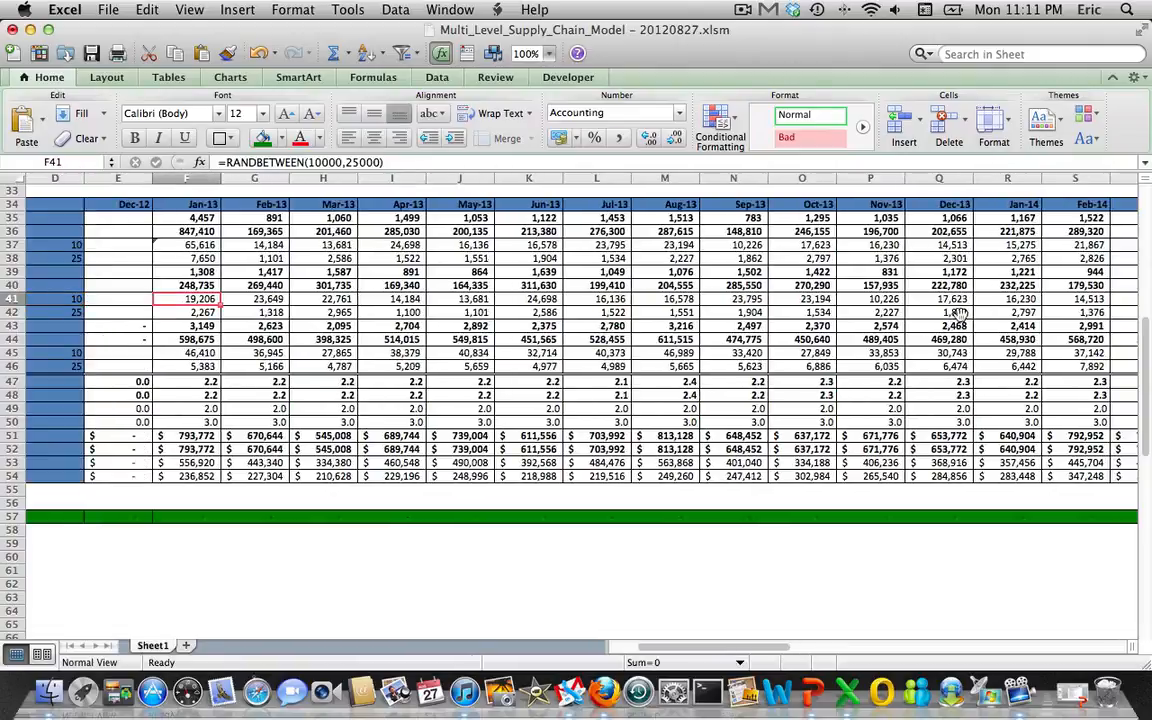
- Copy the random UK forecasts in rows 41 and 42 and paste them over themselves as values only
{"action": "key", "text": "shift+Down"}
{"action": "key", "text": "shift+Right"}
{"action": "key", "text": "shift+Right"}
{"action": "key", "text": "shift+Right"}
{"action": "key", "text": "shift+Right"}
{"action": "key", "text": "shift+Right"}
{"action": "mouse_move", "coordinate": [958, 313]}
{"action": "left_mouse_down"}
{"action": "mouse_move", "coordinate": [1100, 300]}
{"action": "mouse_move", "coordinate": [1096, 318]}
{"action": "mouse_move", "coordinate": [959, 314]}
{"action": "left_mouse_up"}
{"action": "key", "text": "shift+Left"}
{"action": "key", "text": "shift+Left"}
{"action": "key", "text": "shift+Left"}
{"action": "key", "text": "shift+Left"}
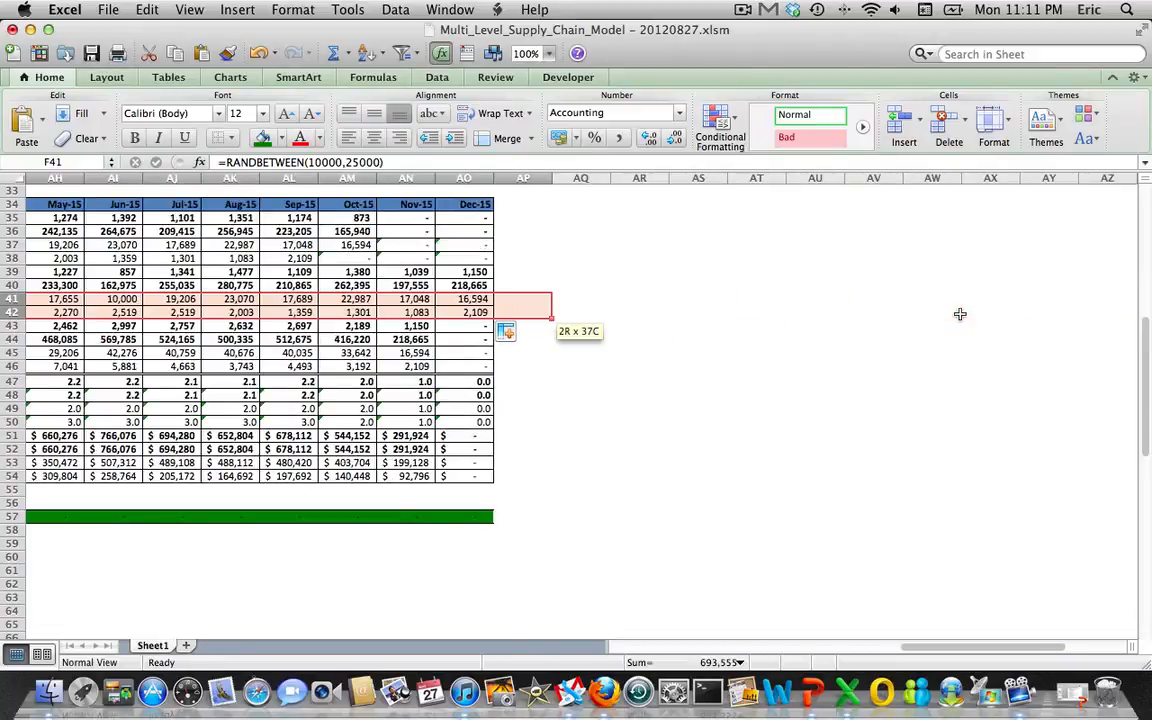
{"action": "key", "text": "super+c"}
{"action": "key", "text": "Left"}
{"action": "key", "text": "Right"}
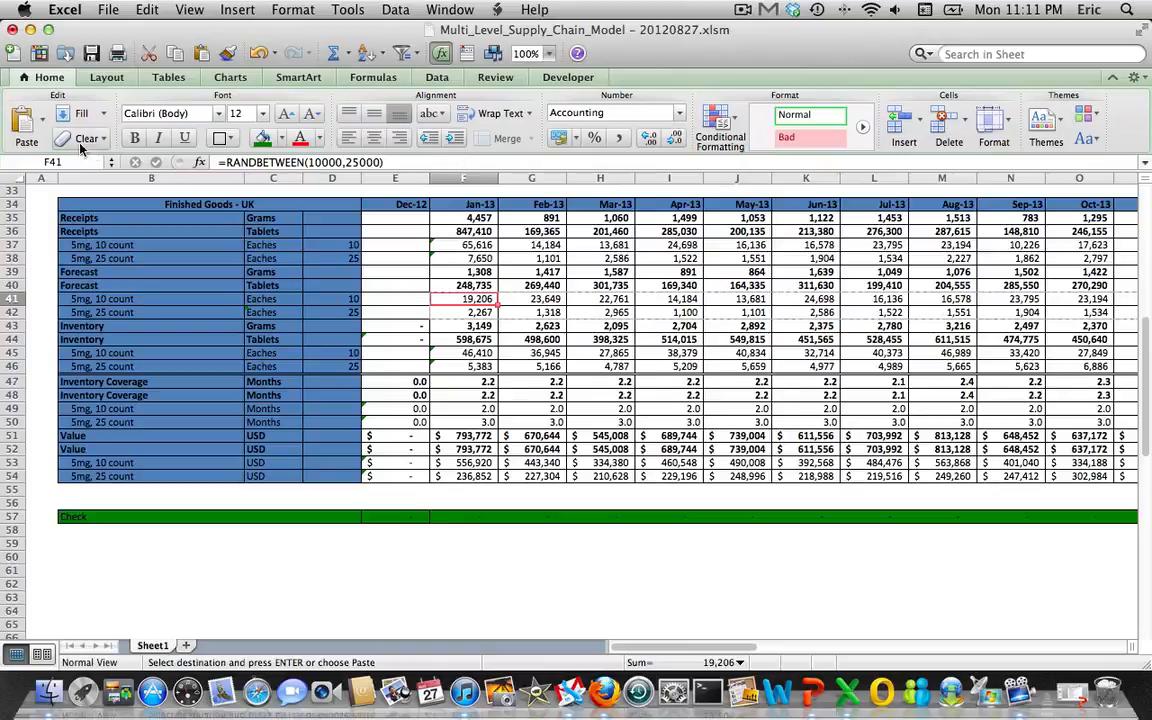
{"action": "left_click", "coordinate": [42, 119]}
{"action": "left_click", "coordinate": [63, 193]}
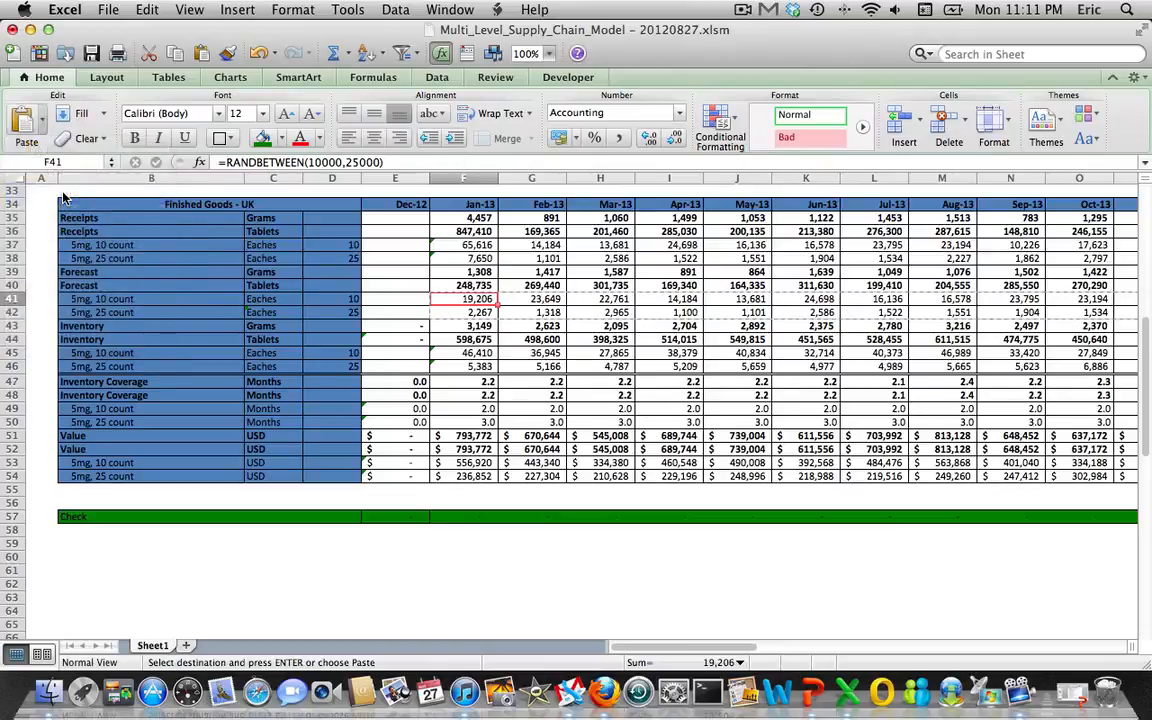
- Set the Dec-12 opening inventory to 1000 for the UK 10 count pack and 1500 for the 25 count pack
{"action": "key", "text": "Down"}
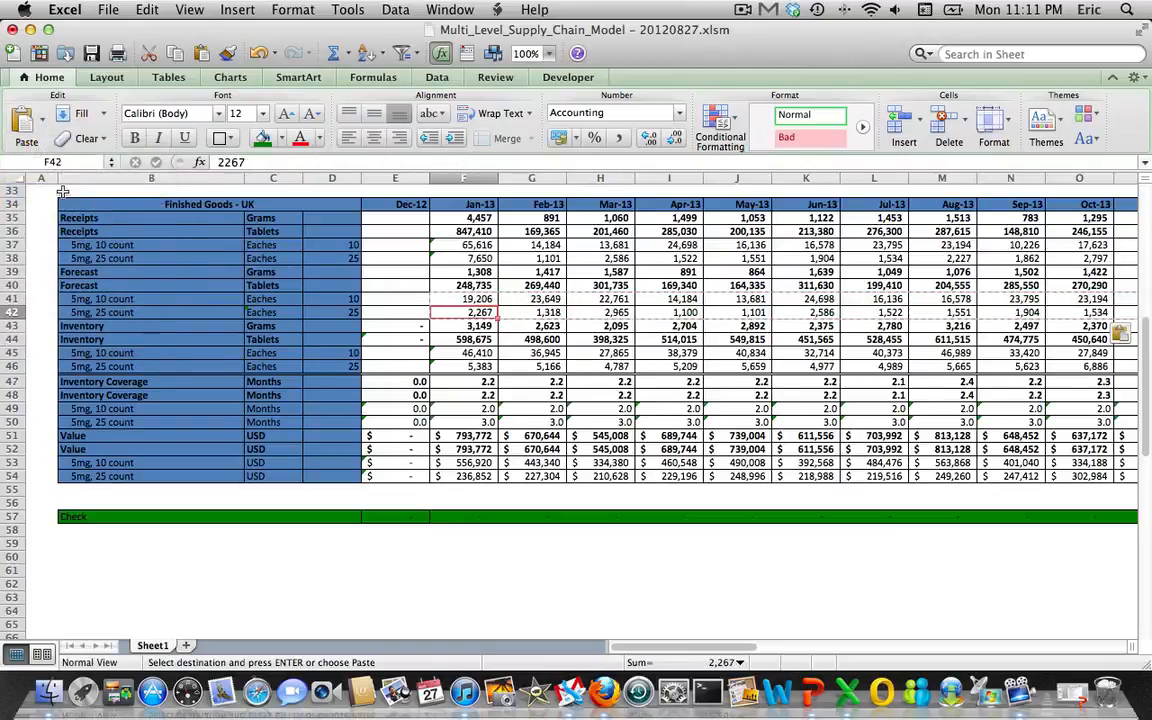
{"action": "key", "text": "Down"}
{"action": "key", "text": "Down"}
{"action": "key", "text": "Down"}
{"action": "key", "text": "Left"}
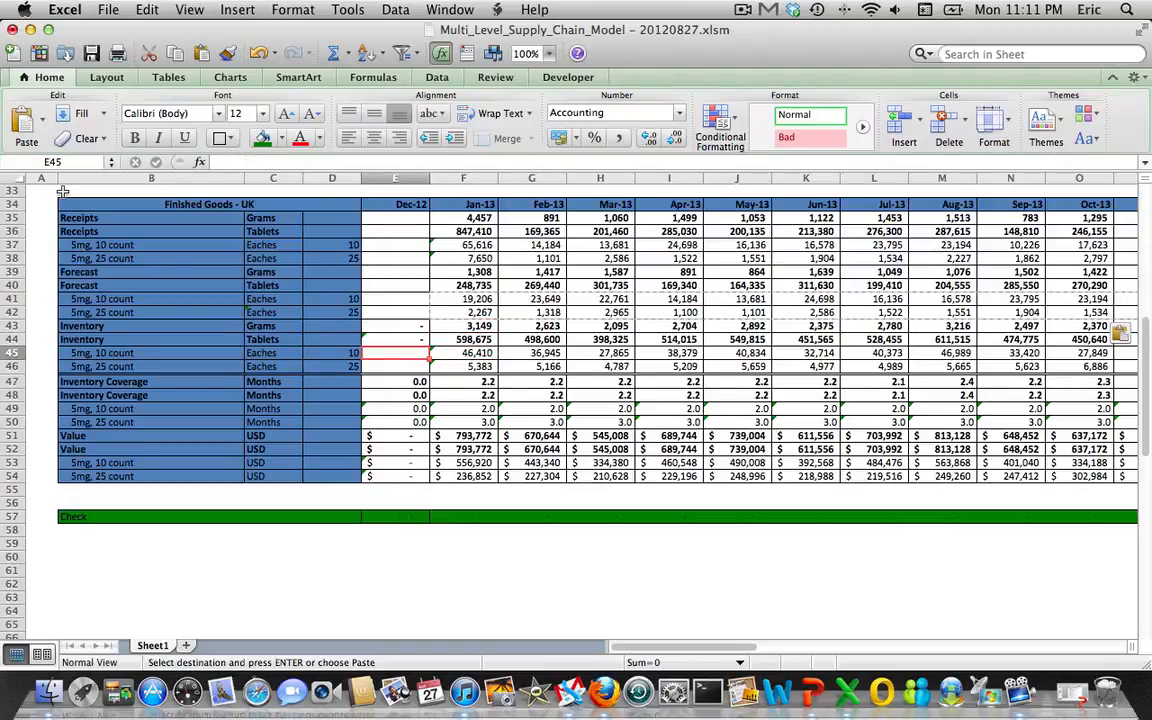
{"action": "type", "text": "1000"}
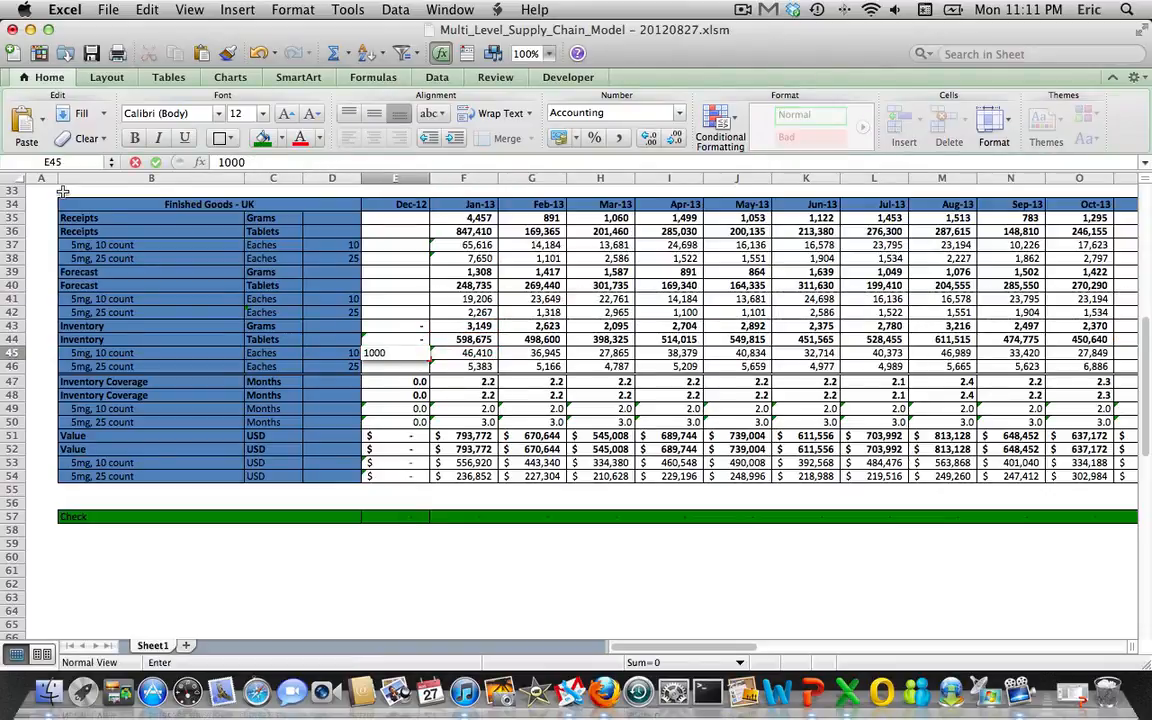
{"action": "key", "text": "Return"}
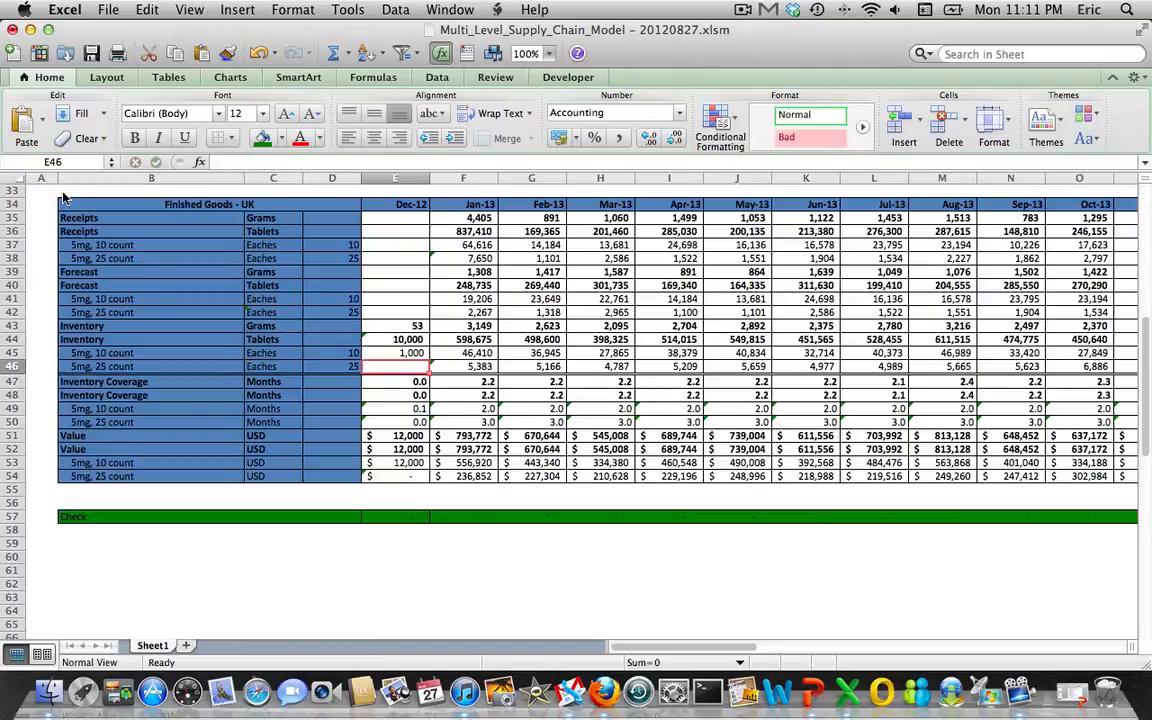
{"action": "type", "text": "1500"}
{"action": "key", "text": "Return"}
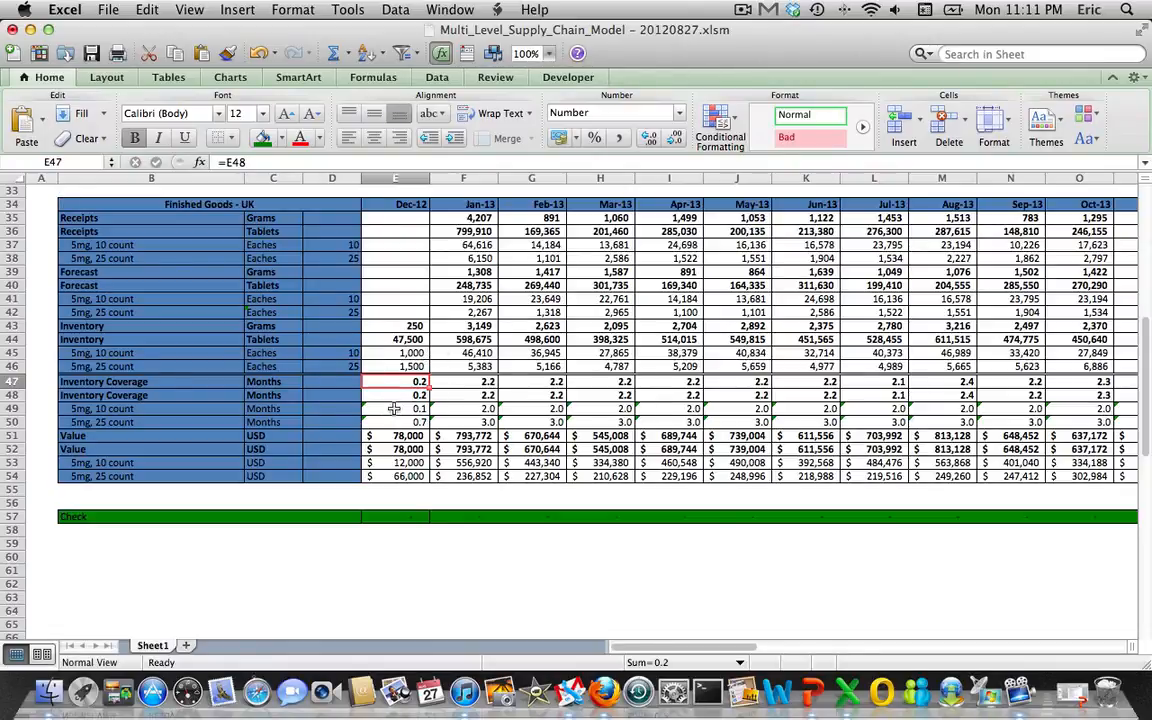
- Review the Dec-12 coverage cells E49:E50 and the formula for inventory in tablets in E44
{"action": "left_click_drag", "start_coordinate": [394, 408], "coordinate": [392, 421]}
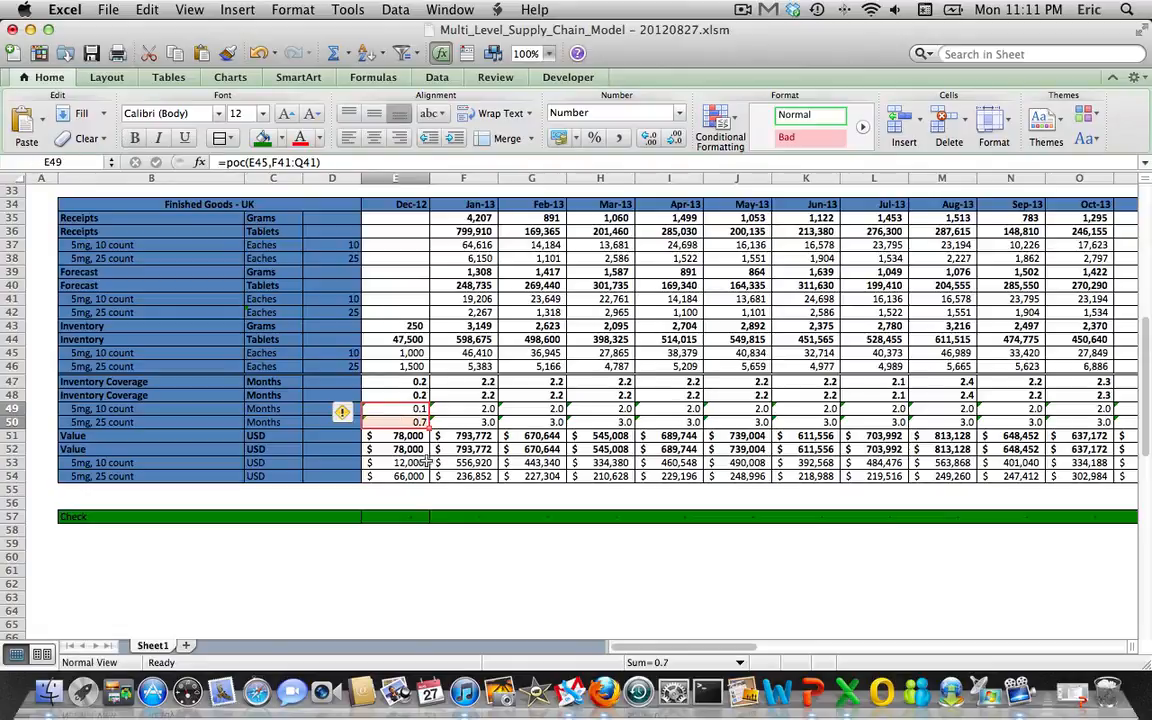
{"action": "key", "text": "Up"}
{"action": "key", "text": "Up"}
{"action": "key", "text": "Up"}
{"action": "key", "text": "Up"}
{"action": "key", "text": "Up"}
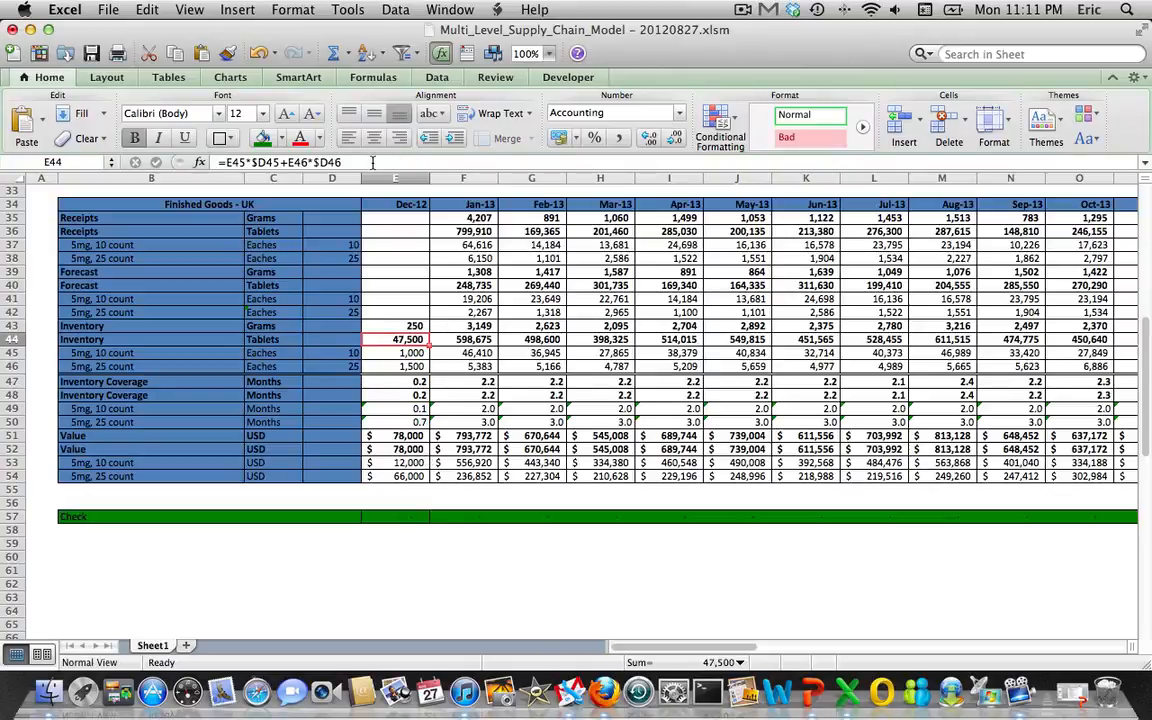
- Examine the cells referenced by the Dec-12 inventory formulas in E44 and E43, including the model parameters C73:C77
{"action": "left_click", "coordinate": [372, 162]}
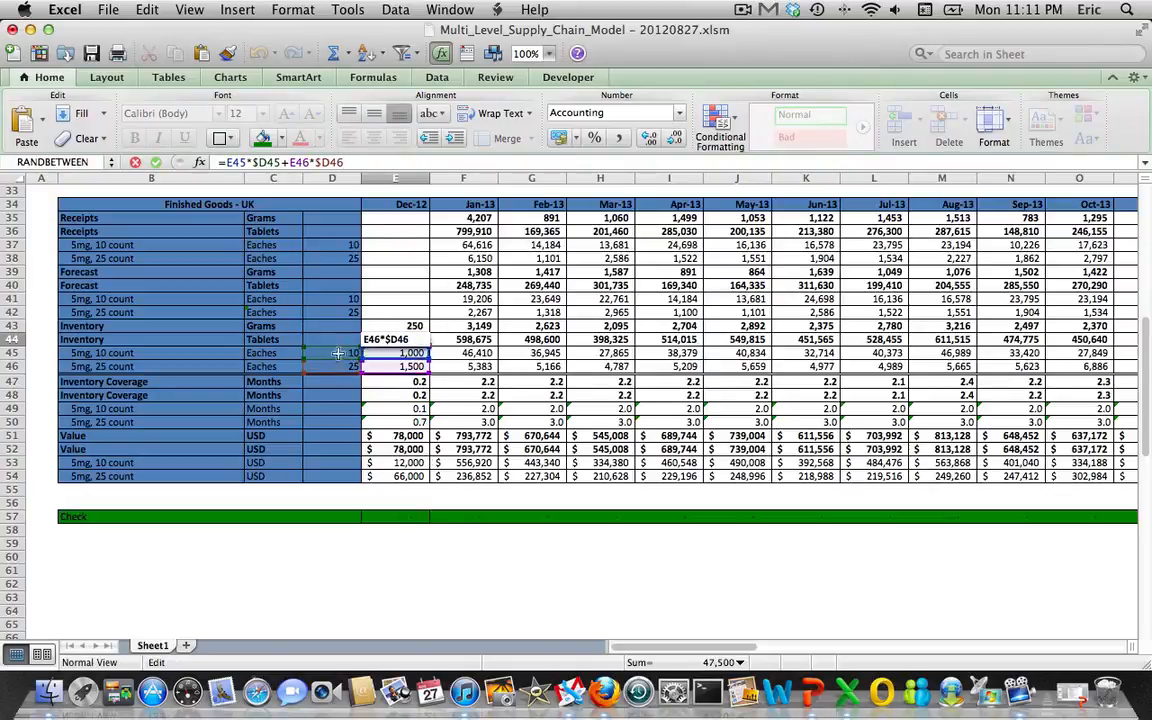
{"action": "key", "text": "Return"}
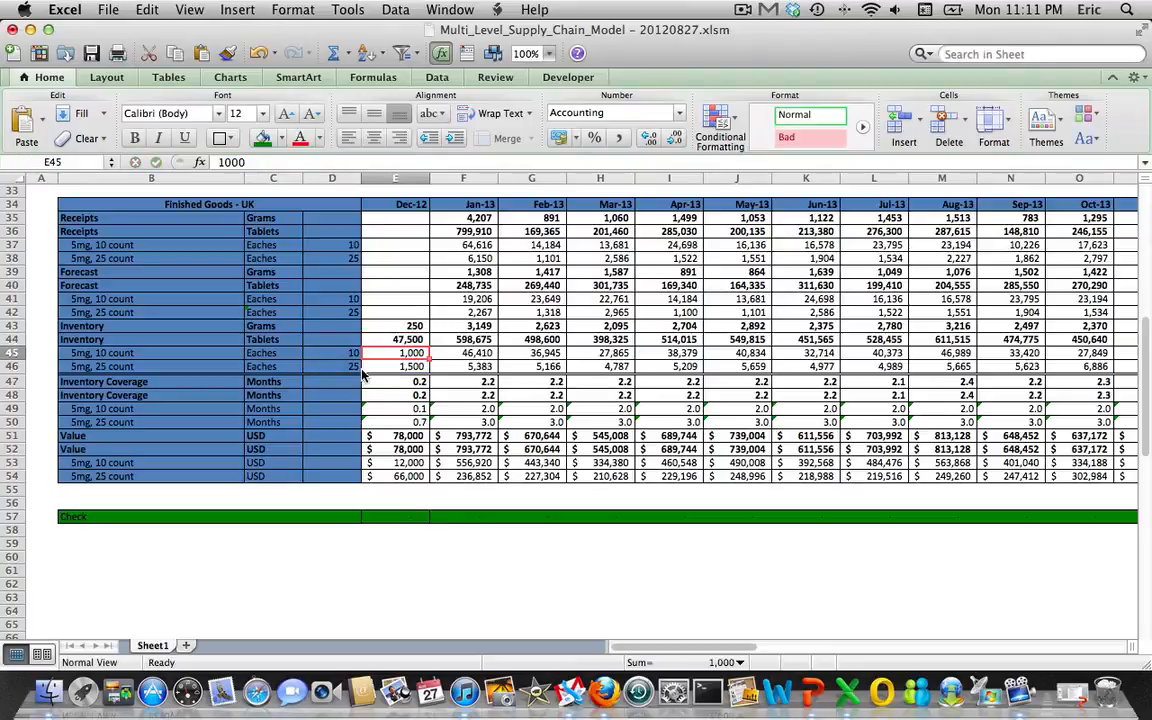
{"action": "key", "text": "Up"}
{"action": "key", "text": "Up"}
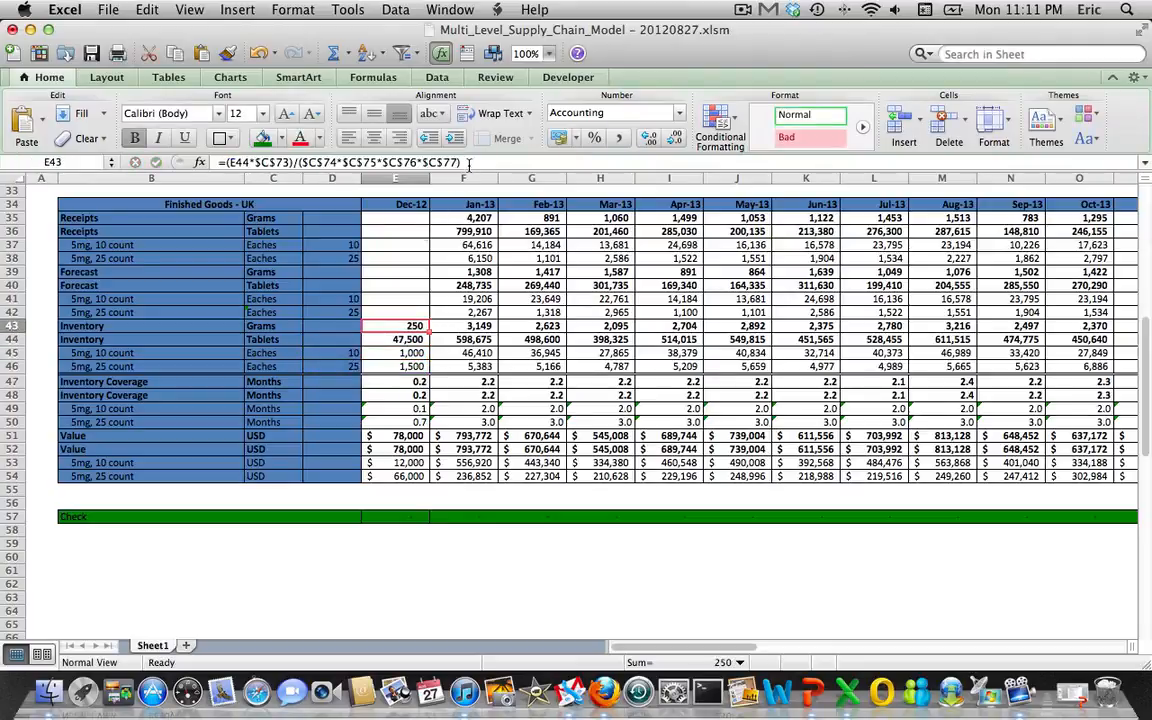
{"action": "left_click", "coordinate": [471, 162]}
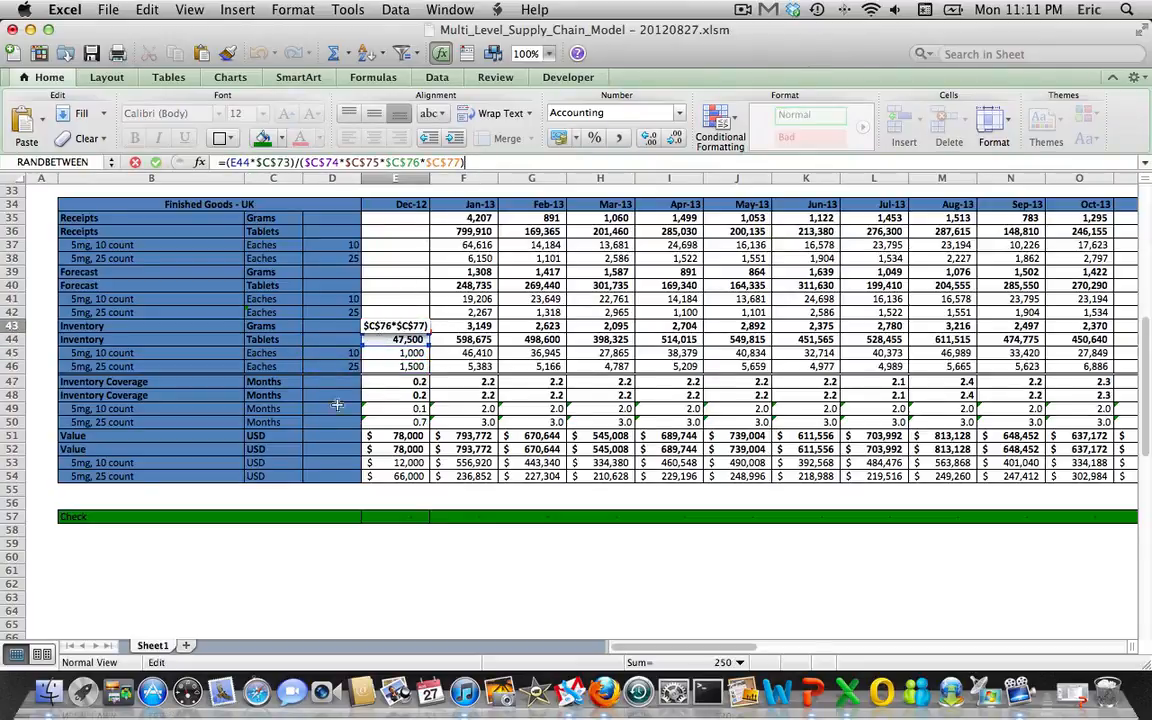
{"action": "scroll", "coordinate": [311, 480], "scroll_direction": "down", "scroll_amount": 10}
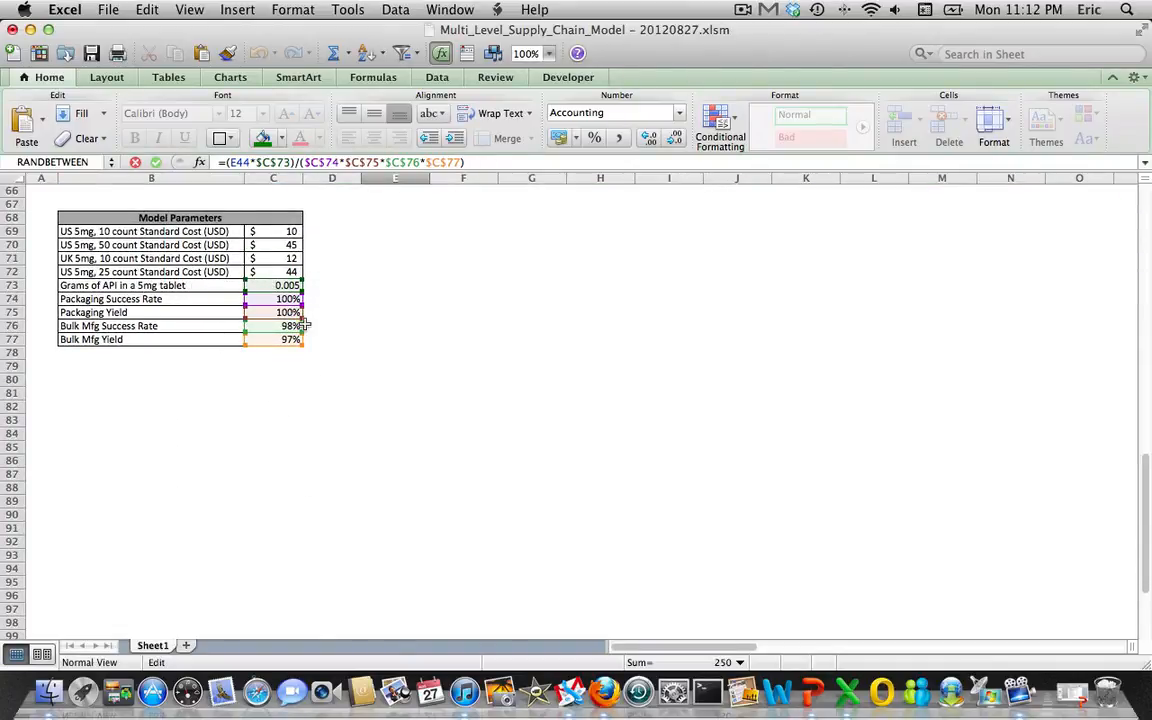
{"action": "key", "text": "Return"}
- Clear the Jan-13 receipts formula for the UK 10 count pack in F37
{"action": "key", "text": "Up"}
{"action": "key", "text": "Up"}
{"action": "key", "text": "Up"}
{"action": "key", "text": "Up"}
{"action": "key", "text": "Up"}
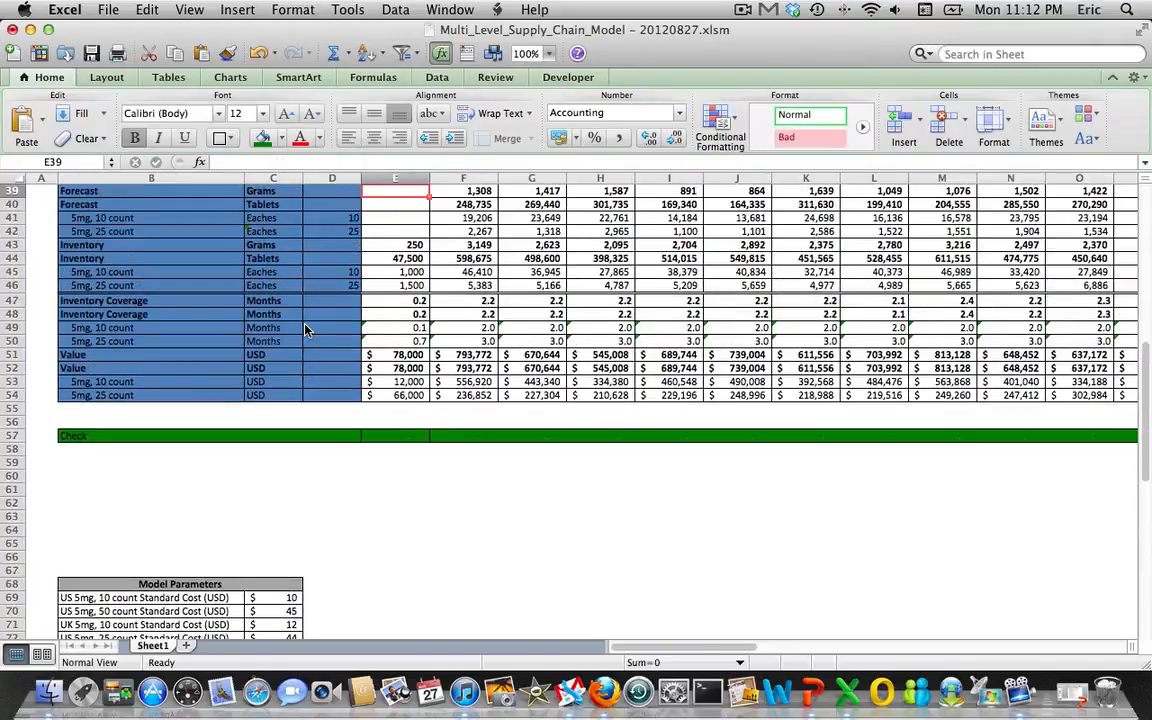
{"action": "key", "text": "Up"}
{"action": "key", "text": "Up"}
{"action": "key", "text": "Up"}
{"action": "key", "text": "Up"}
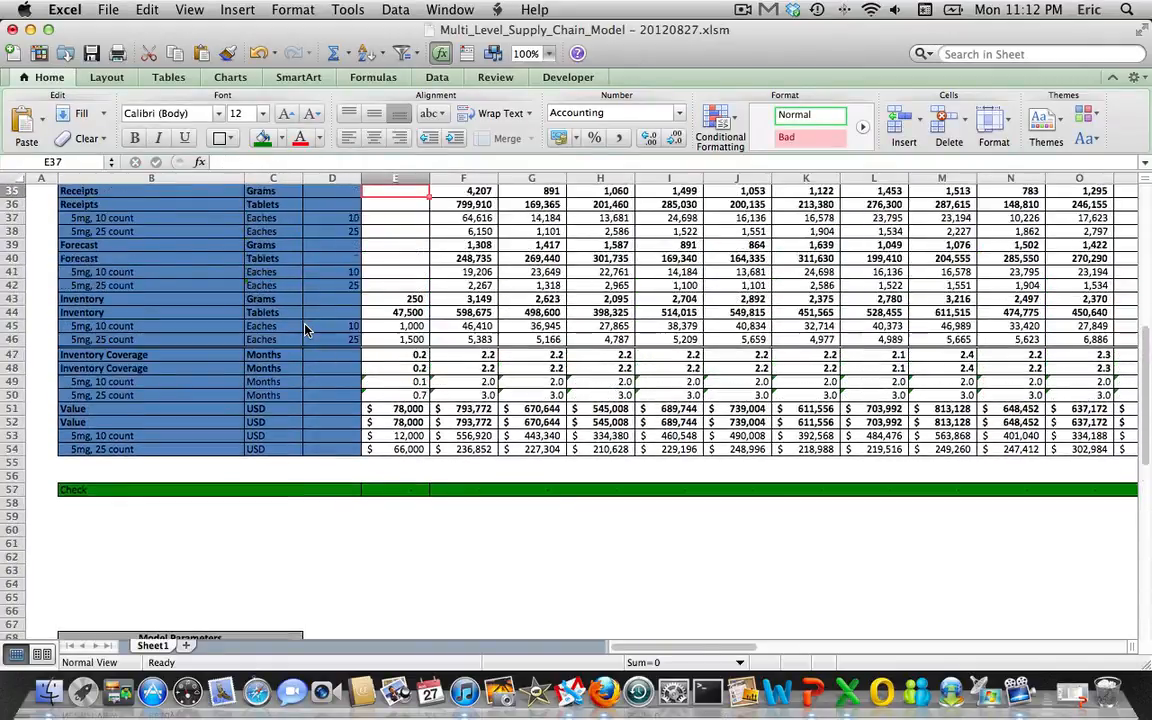
{"action": "key", "text": "Up"}
{"action": "key", "text": "Down"}
{"action": "key", "text": "Down"}
{"action": "key", "text": "Down"}
{"action": "key", "text": "Right"}
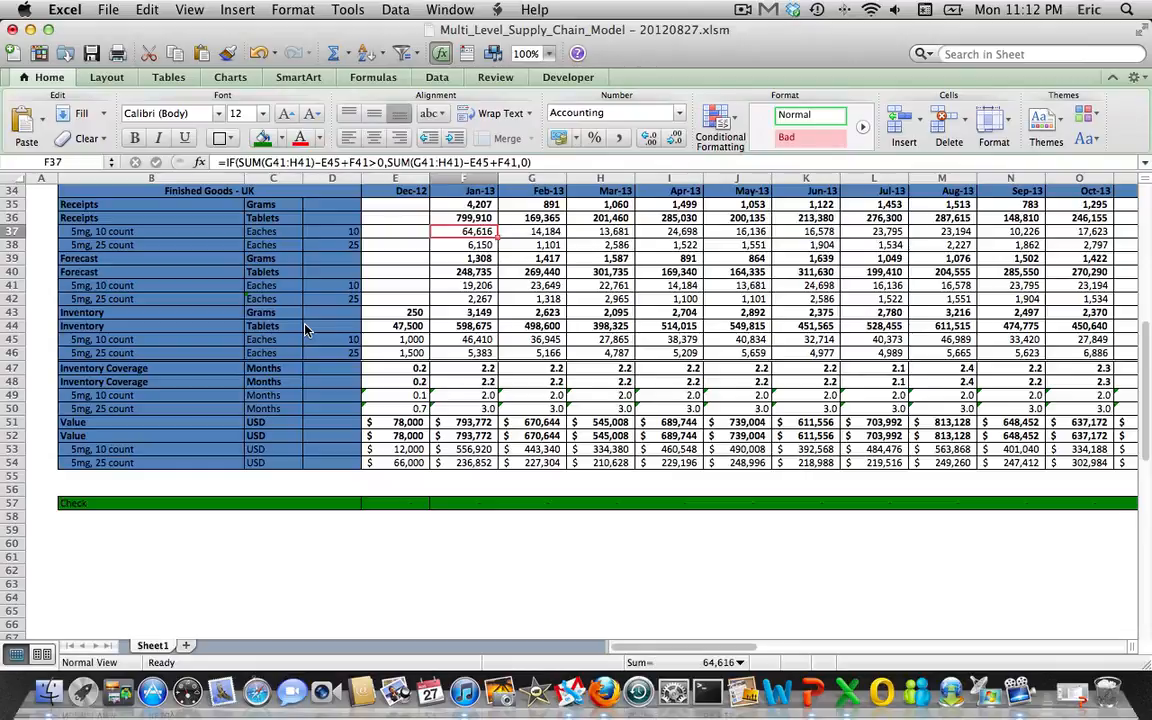
{"action": "left_click_drag", "start_coordinate": [551, 162], "coordinate": [205, 157]}
{"action": "key", "text": "Return"}
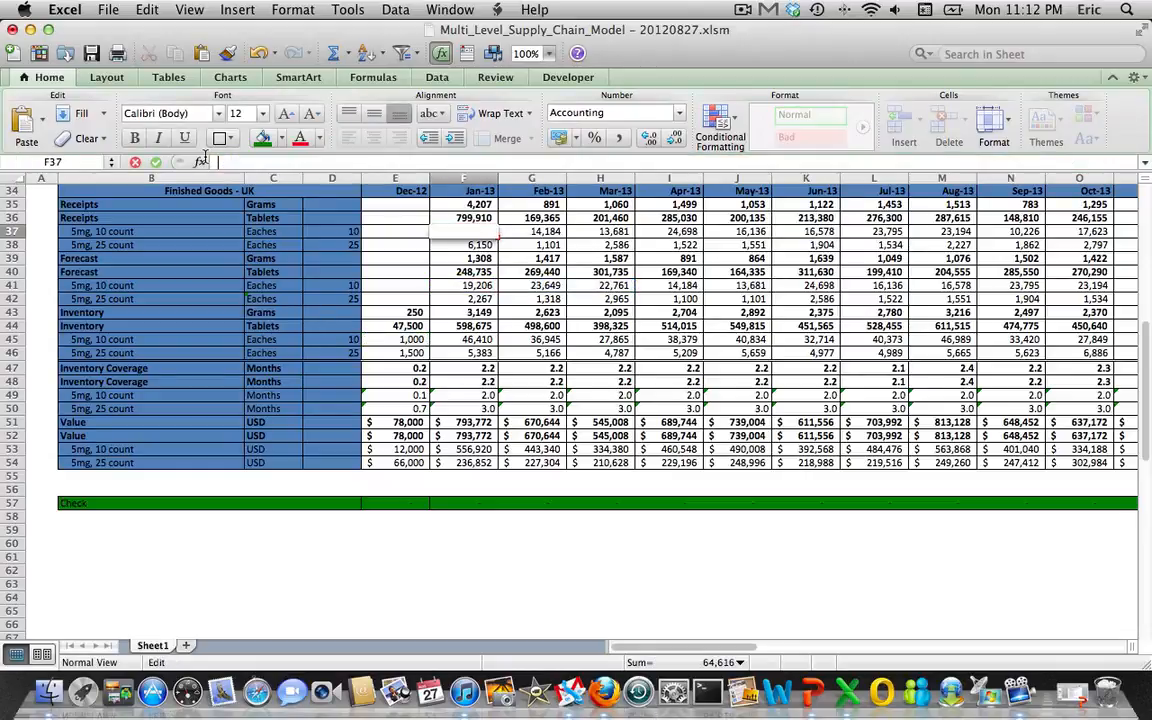
{"action": "key", "text": "Up"}
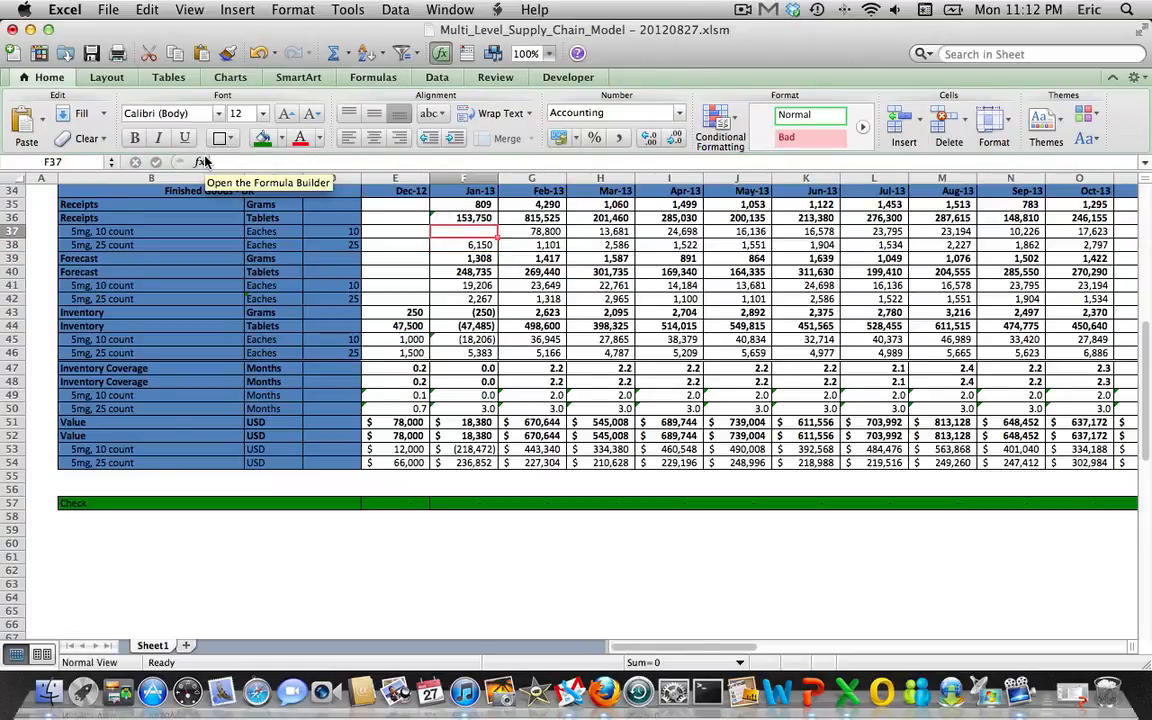
- Begin a new receipts formula in F37 with a reference to the Feb-13 10 count forecast in G41
{"action": "type", "text": "=su"}
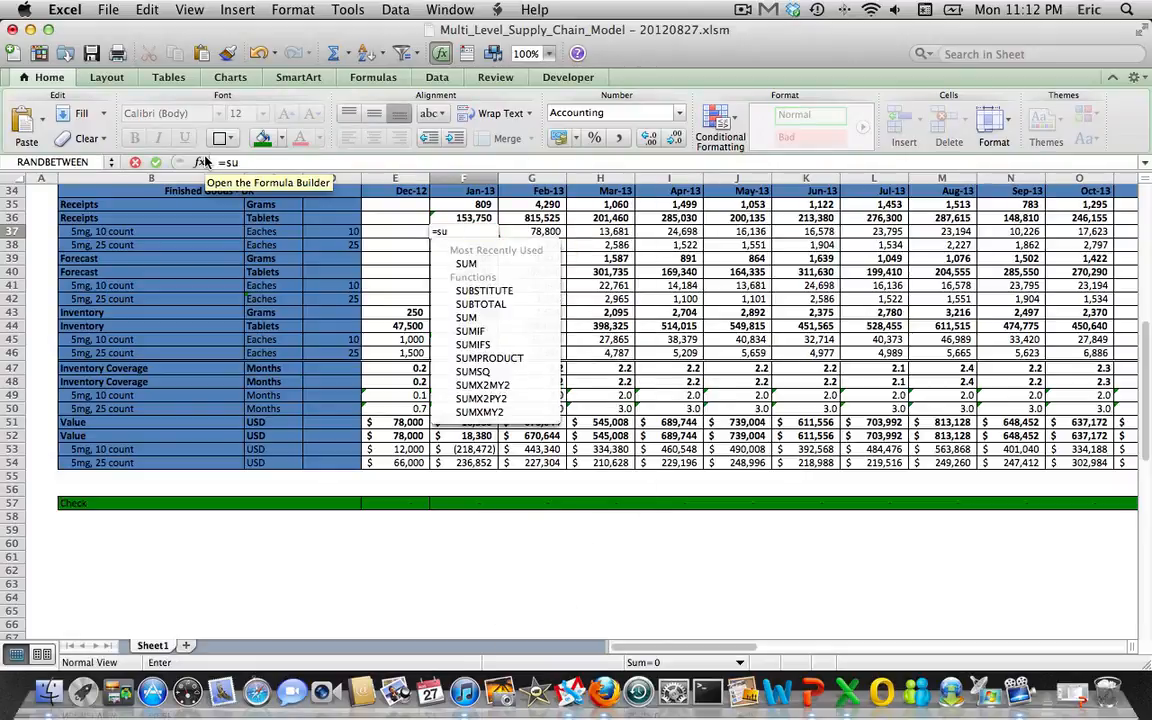
{"action": "key", "text": "BackSpace"}
{"action": "key", "text": "BackSpace"}
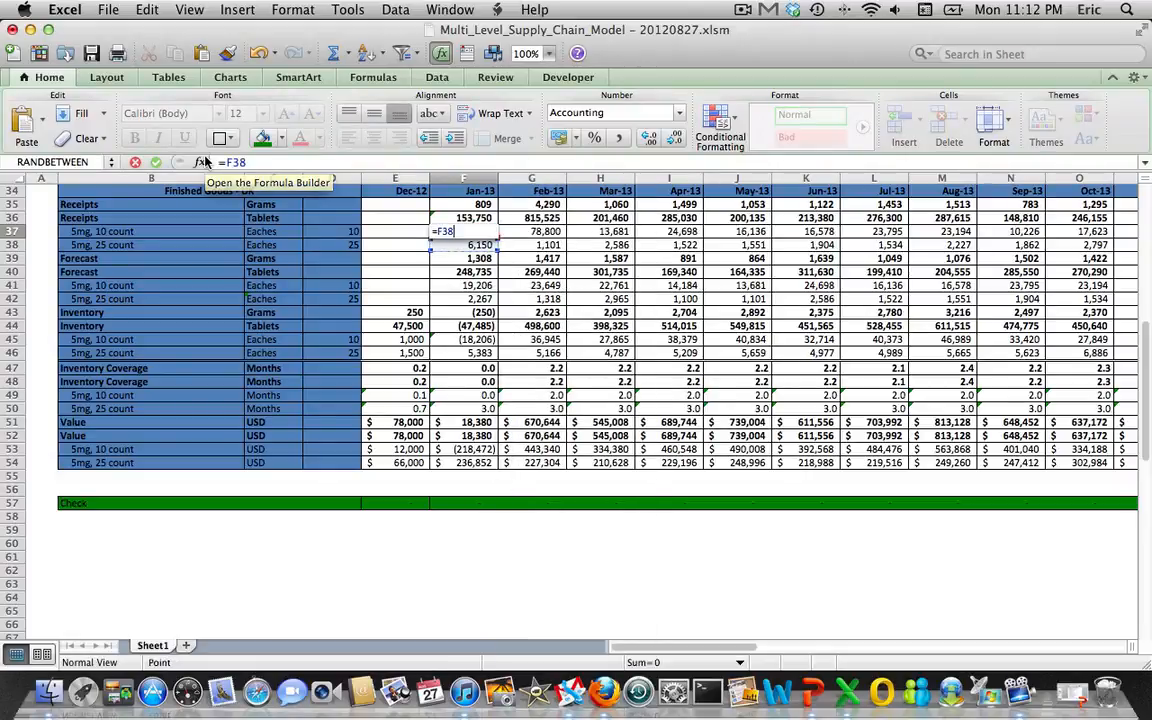
{"action": "key", "text": "Down"}
{"action": "key", "text": "Down"}
{"action": "key", "text": "Down"}
{"action": "key", "text": "Down"}
{"action": "key", "text": "Right"}
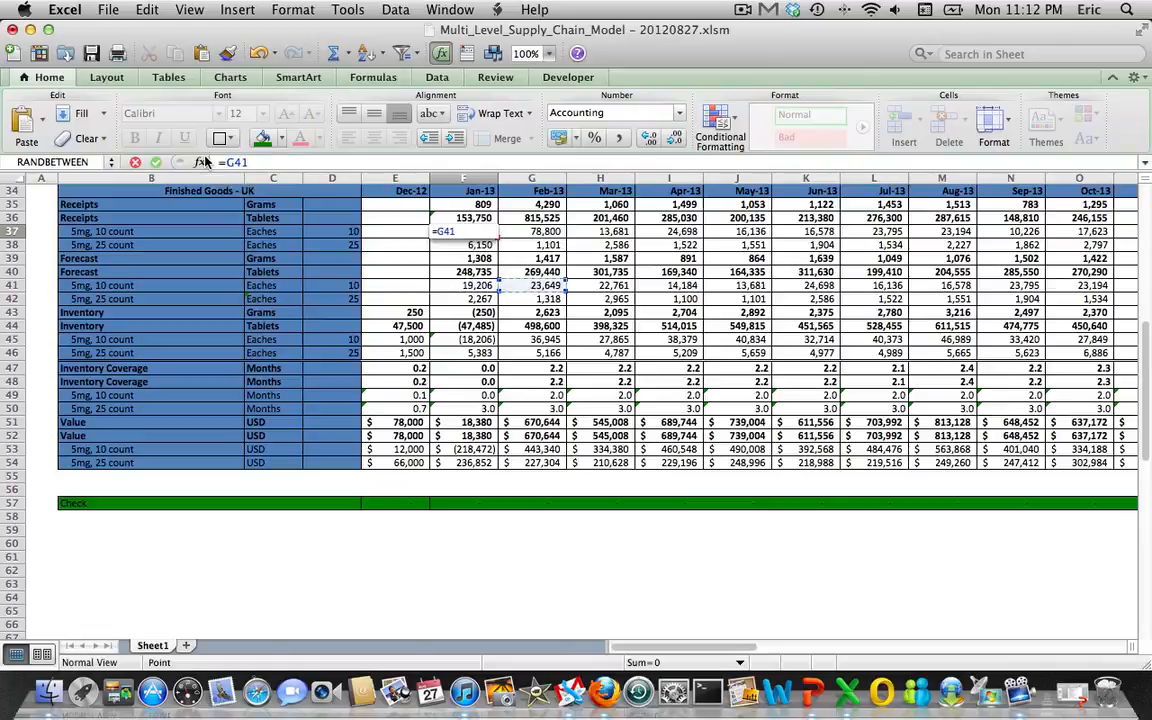
{"action": "type", "text": "+"}
{"action": "key", "text": "Left"}
{"action": "key", "text": "Left"}
{"action": "key", "text": "Down"}
{"action": "key", "text": "Down"}
{"action": "key", "text": "Down"}
{"action": "key", "text": "Down"}
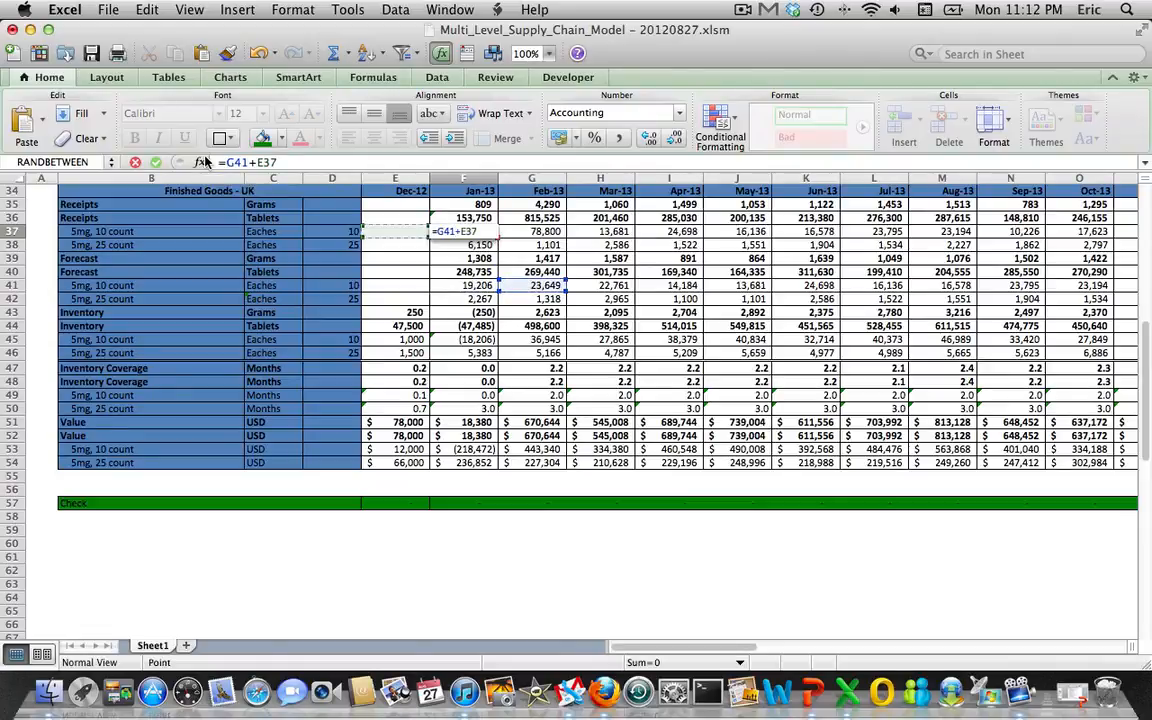
{"action": "key", "text": "Down"}
{"action": "key", "text": "Down"}
{"action": "key", "text": "Down"}
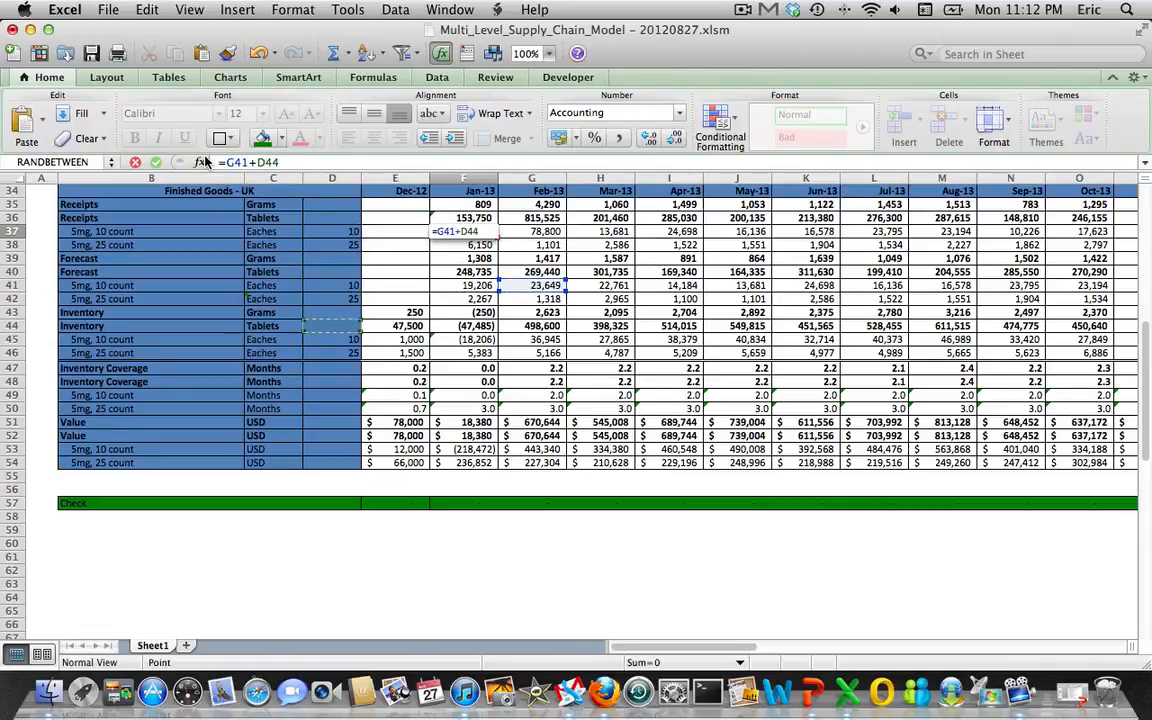
{"action": "key", "text": "BackSpace"}
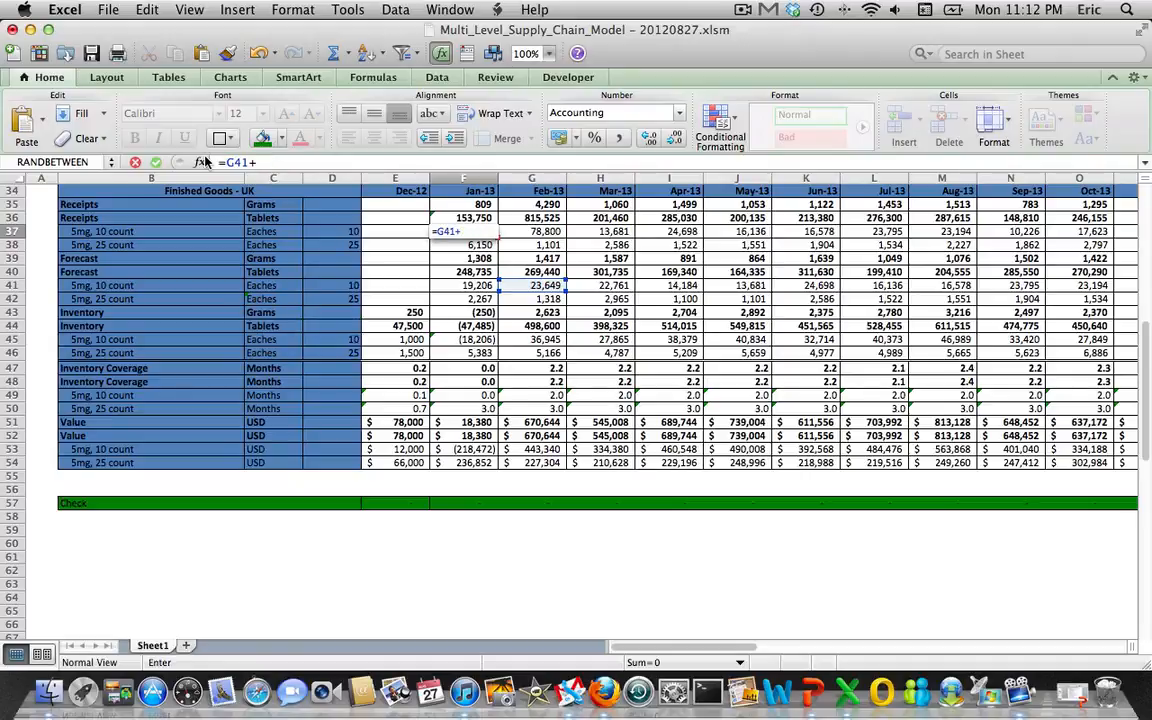
- Complete the F37 formula as =G41-E45+F41, subtracting the opening inventory and adding the Jan-13 forecast
{"action": "type", "text": "-"}
{"action": "key", "text": "Left"}
{"action": "key", "text": "Down"}
{"action": "key", "text": "Down"}
{"action": "key", "text": "Down"}
{"action": "key", "text": "Down"}
{"action": "key", "text": "Down"}
{"action": "key", "text": "Down"}
{"action": "key", "text": "Down"}
{"action": "key", "text": "Down"}
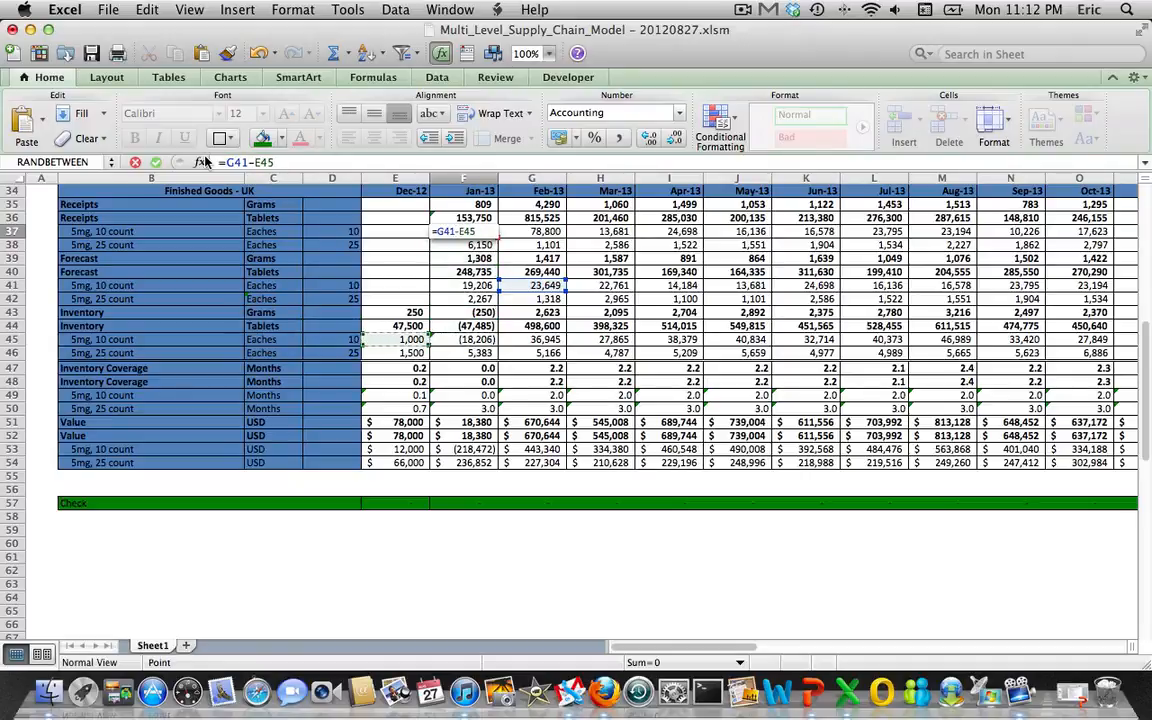
{"action": "type", "text": "+"}
{"action": "key", "text": "Up"}
{"action": "key", "text": "Down"}
{"action": "key", "text": "Down"}
{"action": "key", "text": "Down"}
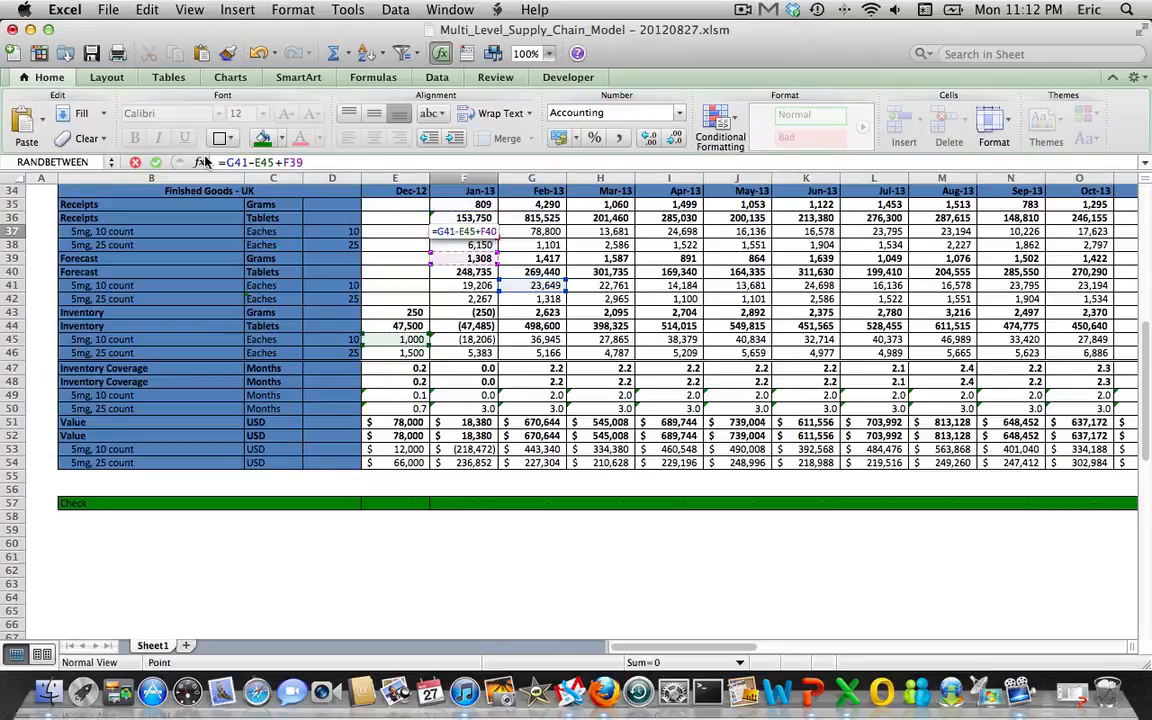
{"action": "key", "text": "Down"}
{"action": "key", "text": "Down"}
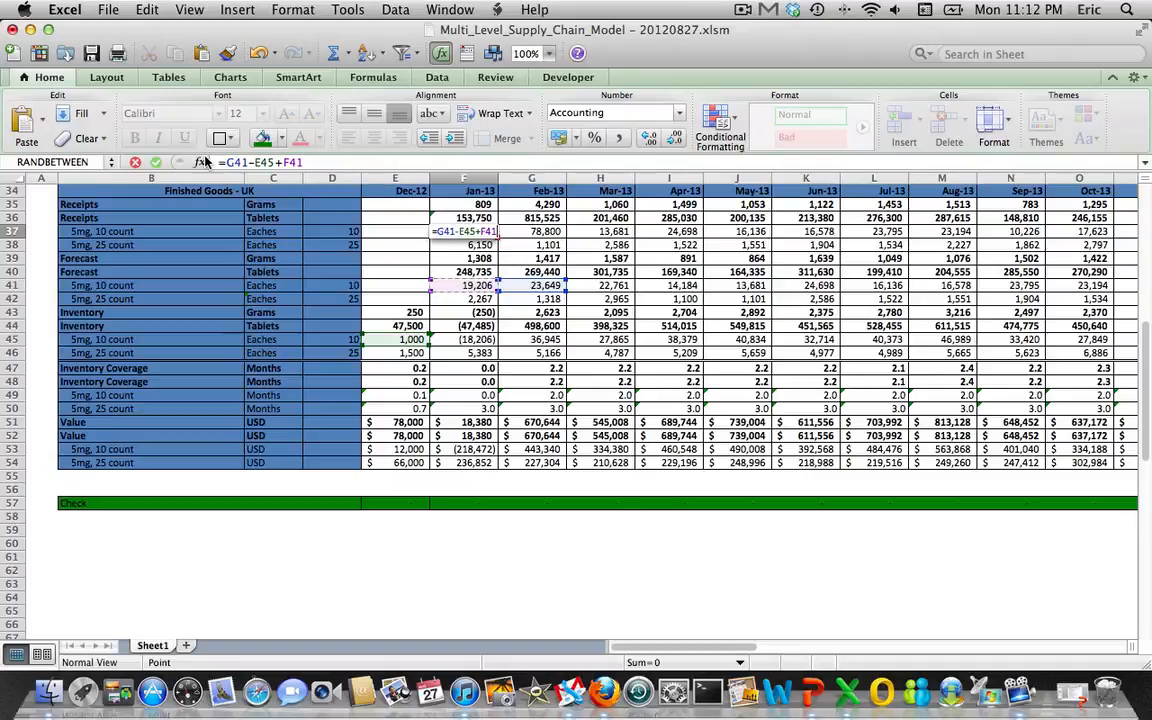
{"action": "key", "text": "Return"}
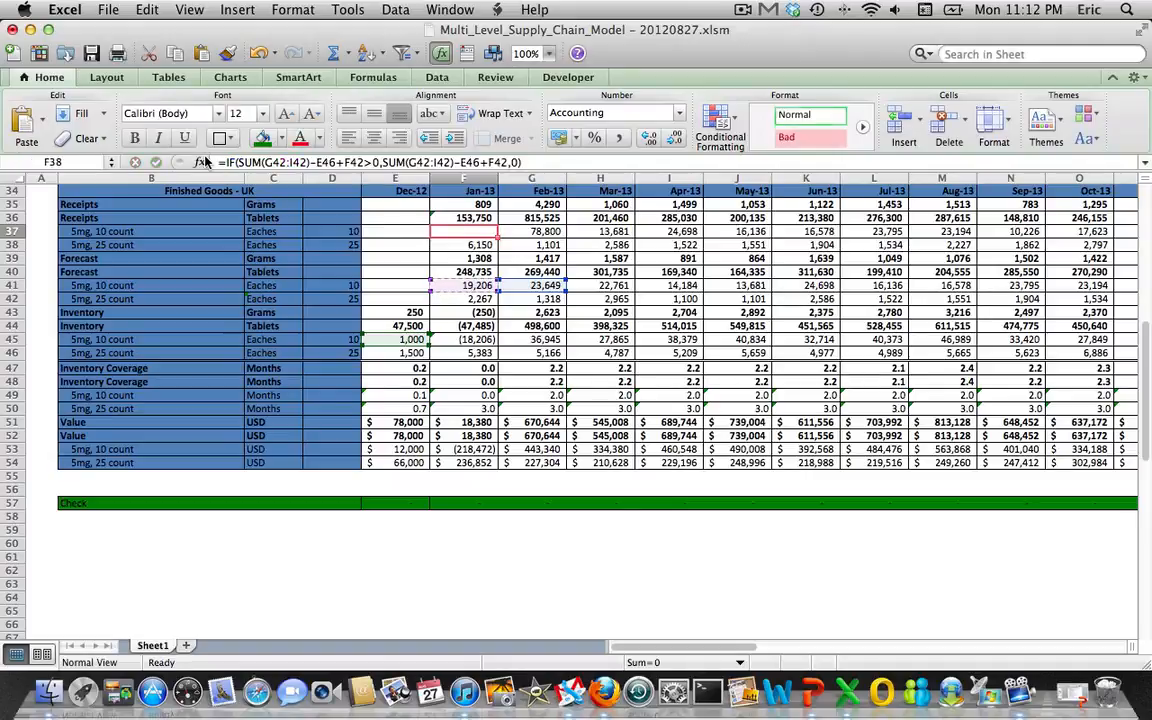
- Check the Jan-13 inventory coverage of the UK 10 count pack in F49
{"action": "key", "text": "Down"}
{"action": "key", "text": "Down"}
{"action": "key", "text": "Down"}
{"action": "key", "text": "Down"}
{"action": "key", "text": "Down"}
{"action": "key", "text": "Down"}
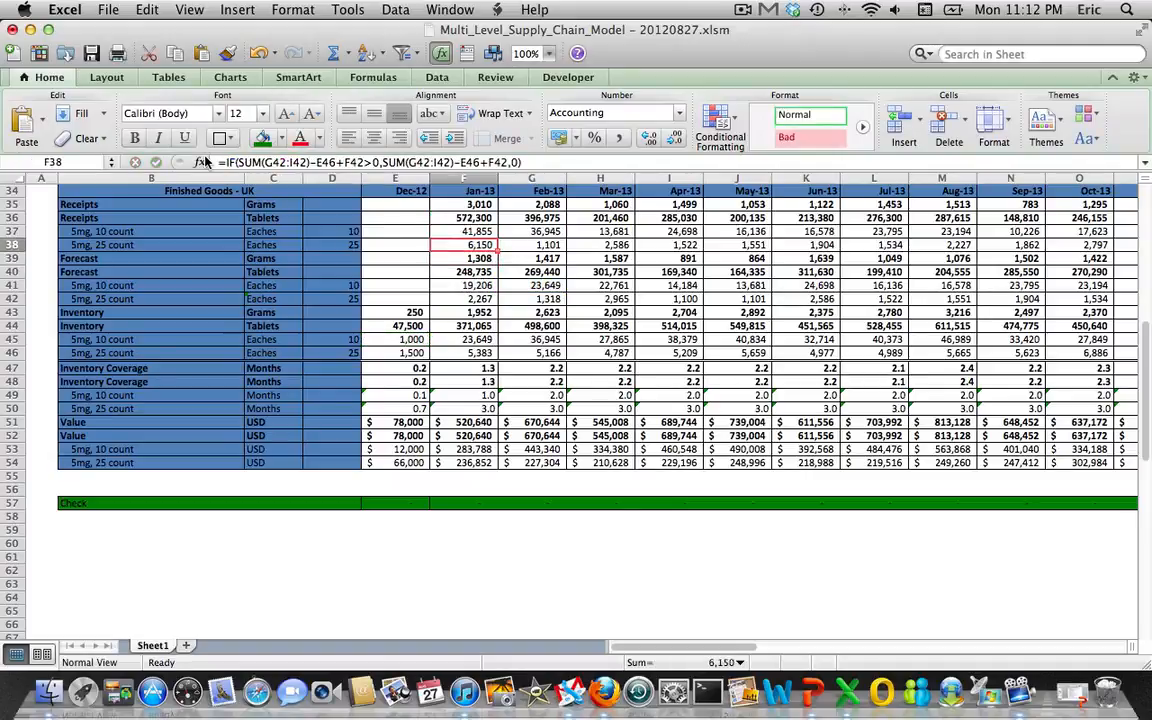
{"action": "key", "text": "Down"}
{"action": "key", "text": "Down"}
{"action": "key", "text": "Down"}
{"action": "key", "text": "Down"}
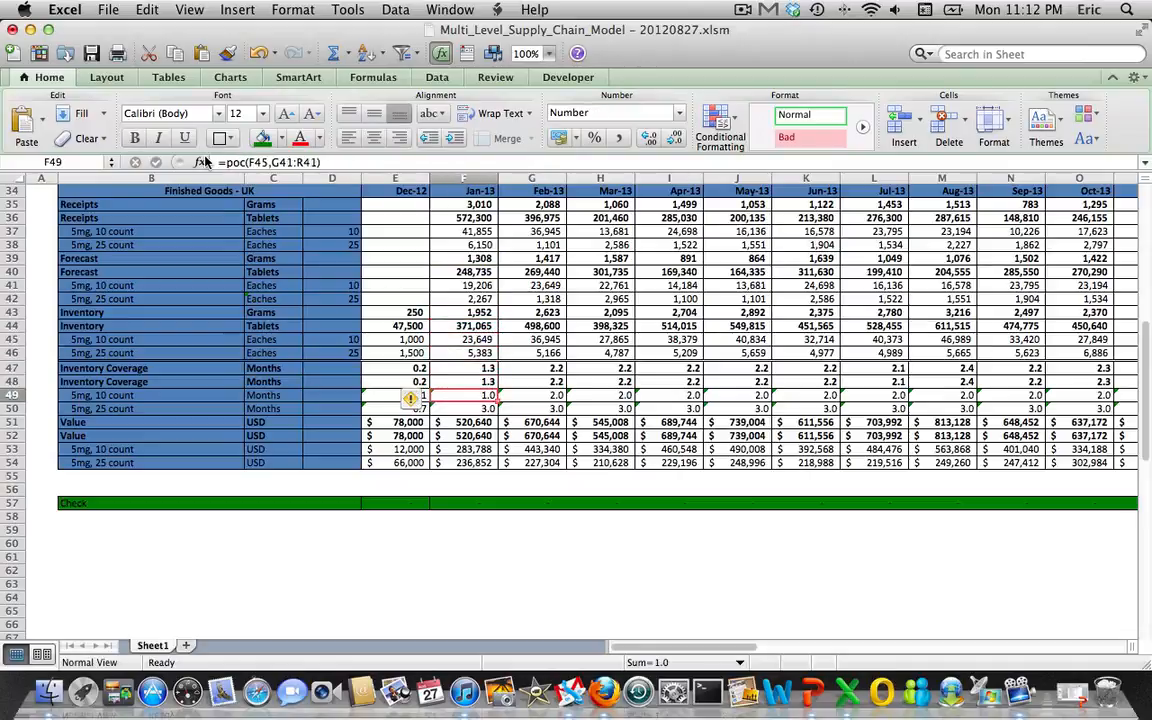
- Wrap the receipts formula in F37 in an IF test, making it =IF(G41-E45+F41>0,G41-E45+F41,0)
{"action": "key", "text": "Up"}
{"action": "key", "text": "Up"}
{"action": "key", "text": "Up"}
{"action": "key", "text": "Up"}
{"action": "key", "text": "Up"}
{"action": "key", "text": "Up"}
{"action": "key", "text": "Up"}
{"action": "key", "text": "Up"}
{"action": "key", "text": "Up"}
{"action": "key", "text": "Up"}
{"action": "key", "text": "Up"}
{"action": "key", "text": "Up"}
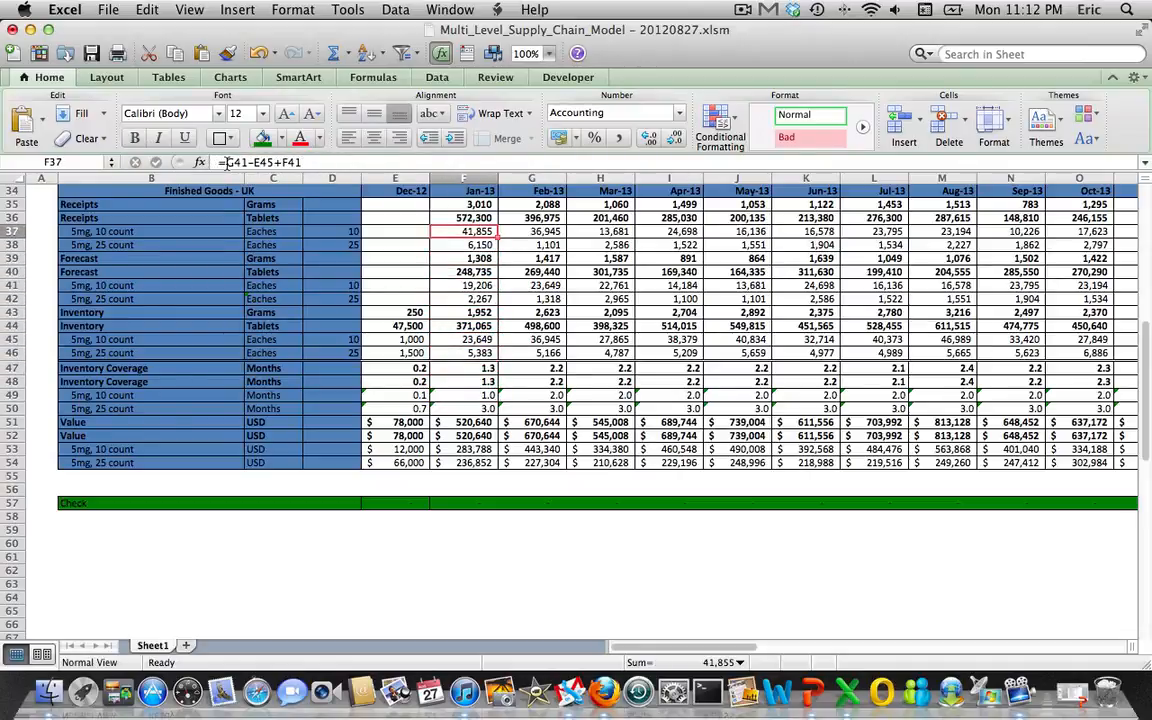
{"action": "left_click", "coordinate": [227, 162]}
{"action": "type", "text": "if("}
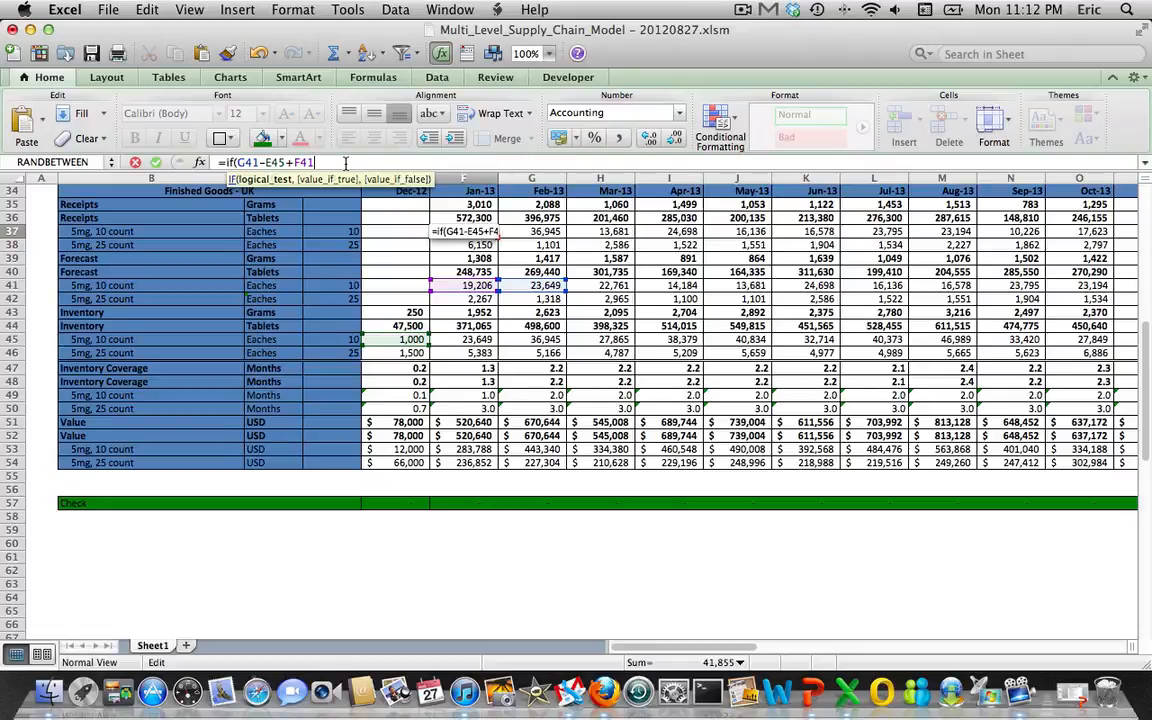
{"action": "type", "text": ")"}
{"action": "type", "text": ","}
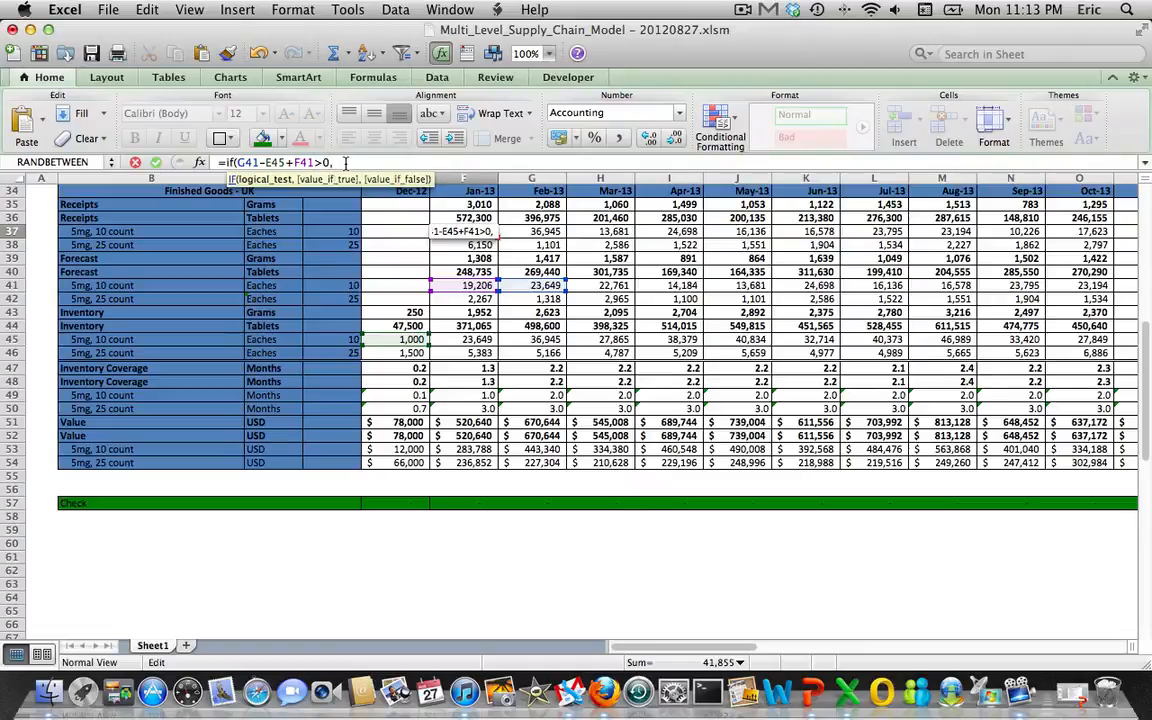
{"action": "key", "text": "shift+Left"}
{"action": "key", "text": "shift+Left"}
{"action": "key", "text": "shift+Left"}
{"action": "key", "text": "shift+Left"}
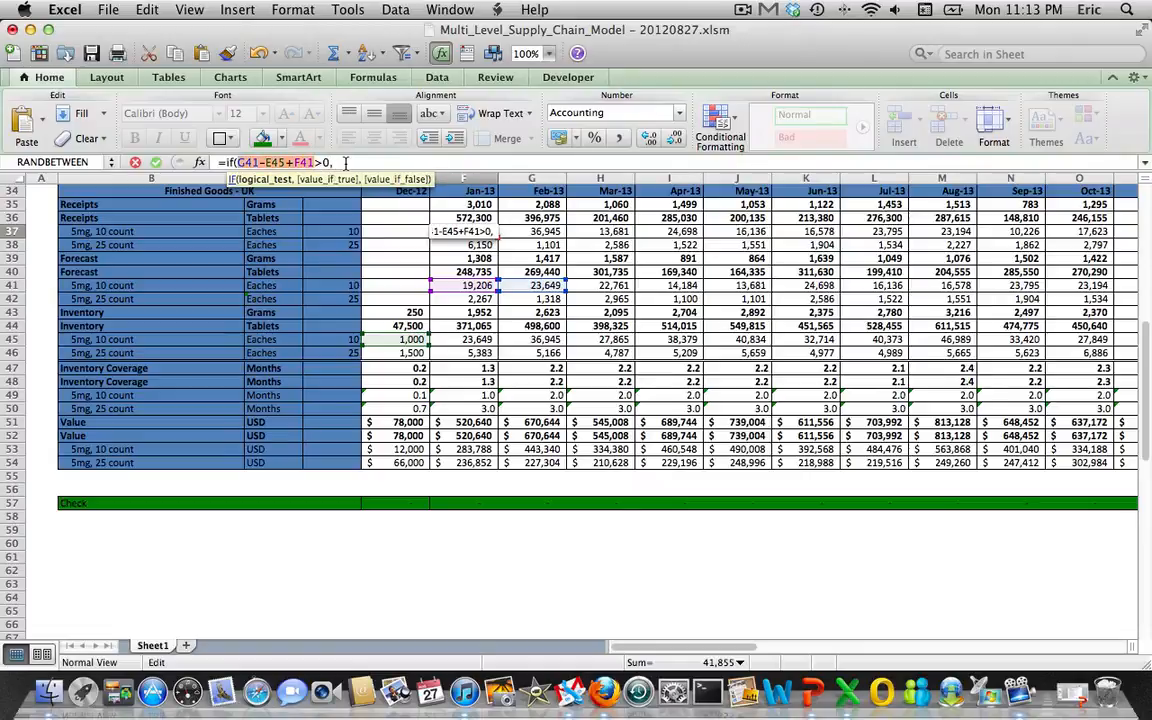
{"action": "key", "text": "End"}
{"action": "key", "text": "super+v"}
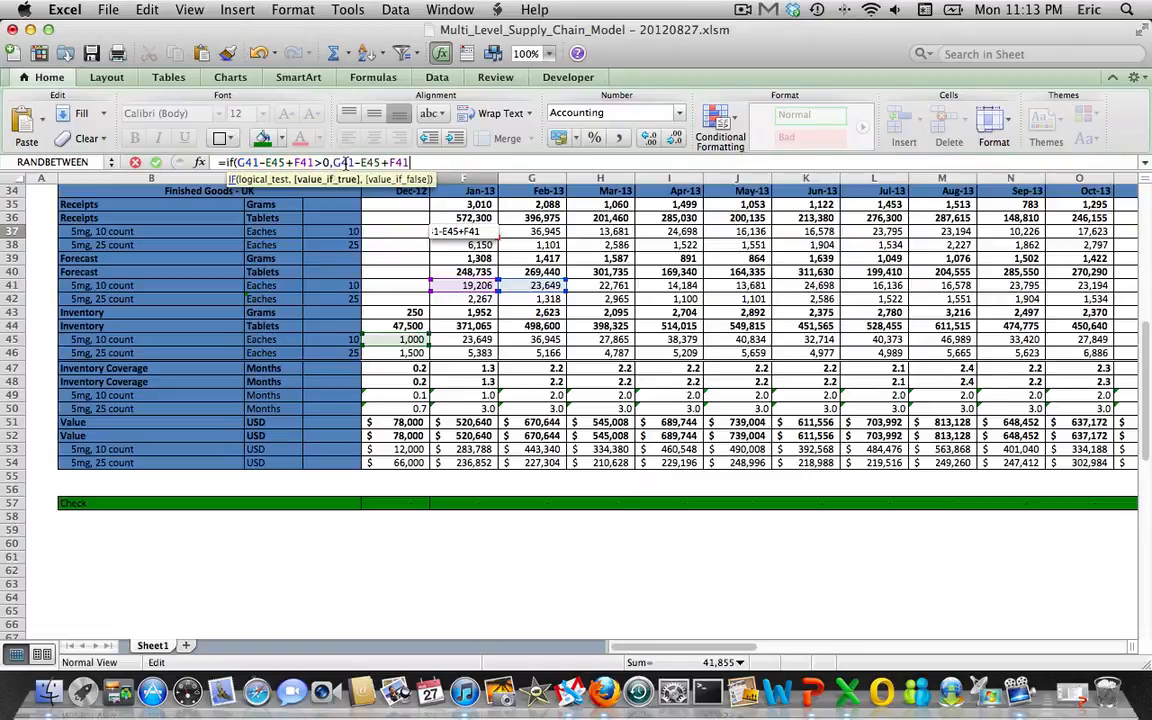
{"action": "type", "text": ",0)"}
{"action": "key", "text": "Return"}
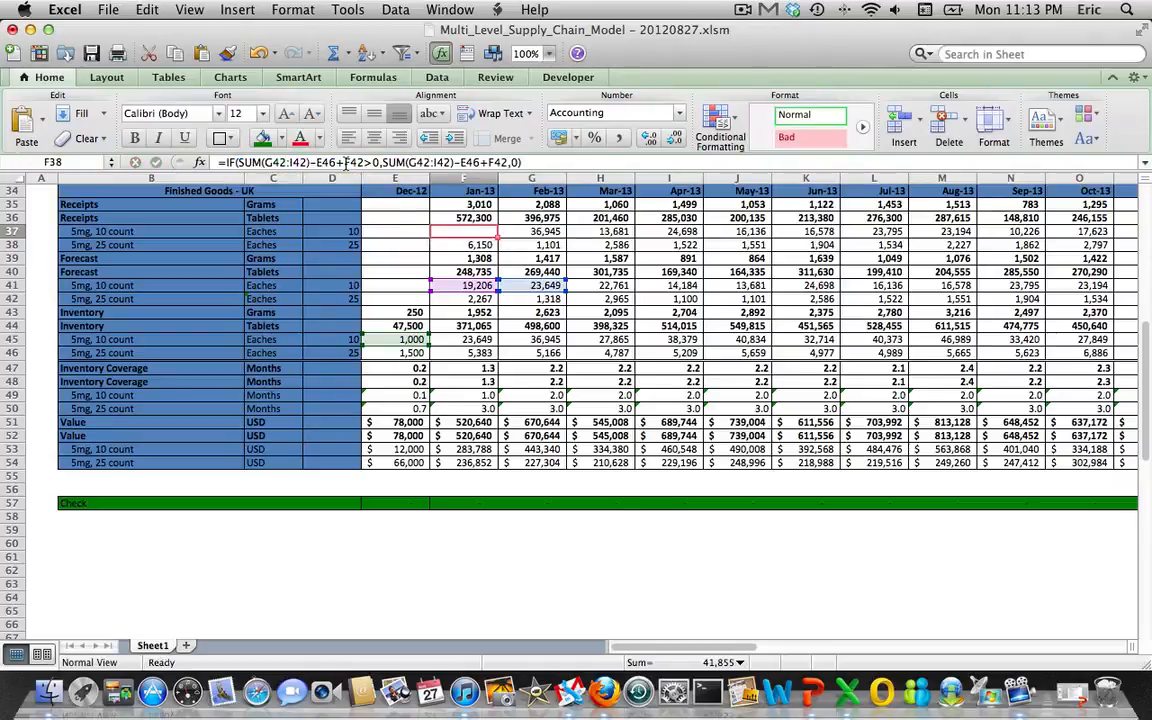
- Fill the F37 receipts formula across the remaining monthly columns of row 37 and return to the start of the UK table
{"action": "key", "text": "Up"}
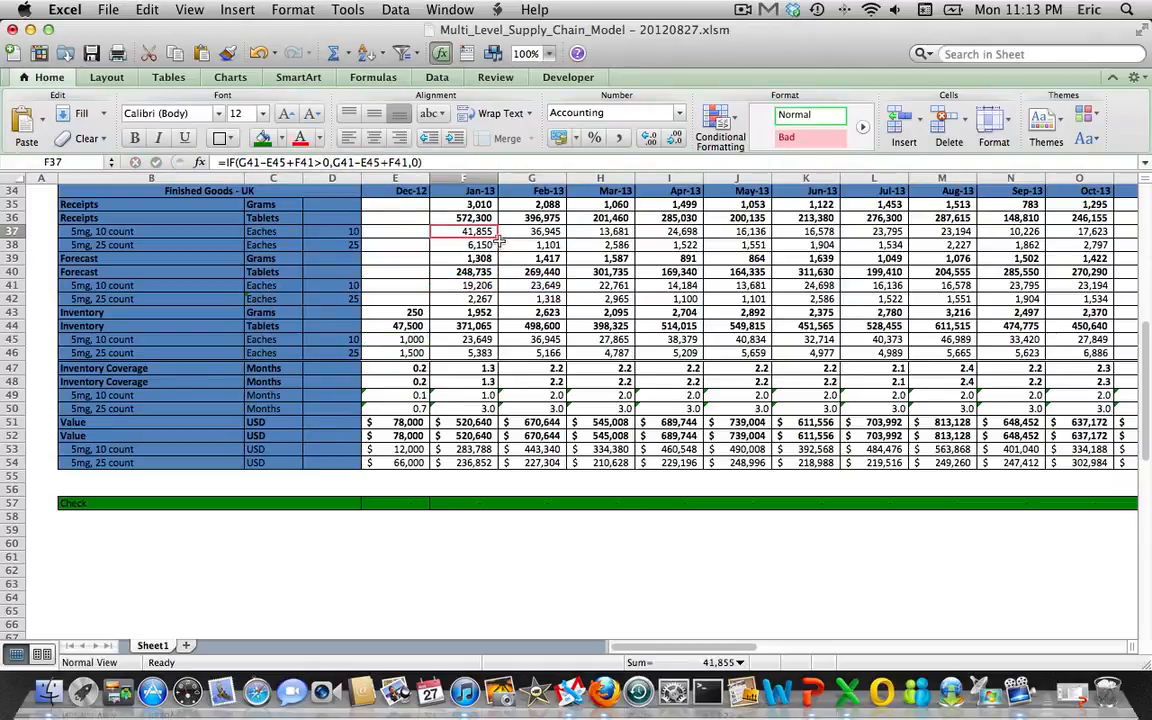
{"action": "left_click_drag", "start_coordinate": [495, 237], "coordinate": [941, 238]}
{"action": "key", "text": "Left"}
{"action": "key", "text": "Left"}
{"action": "key", "text": "Left"}
{"action": "key", "text": "Left"}
{"action": "key", "text": "Left"}
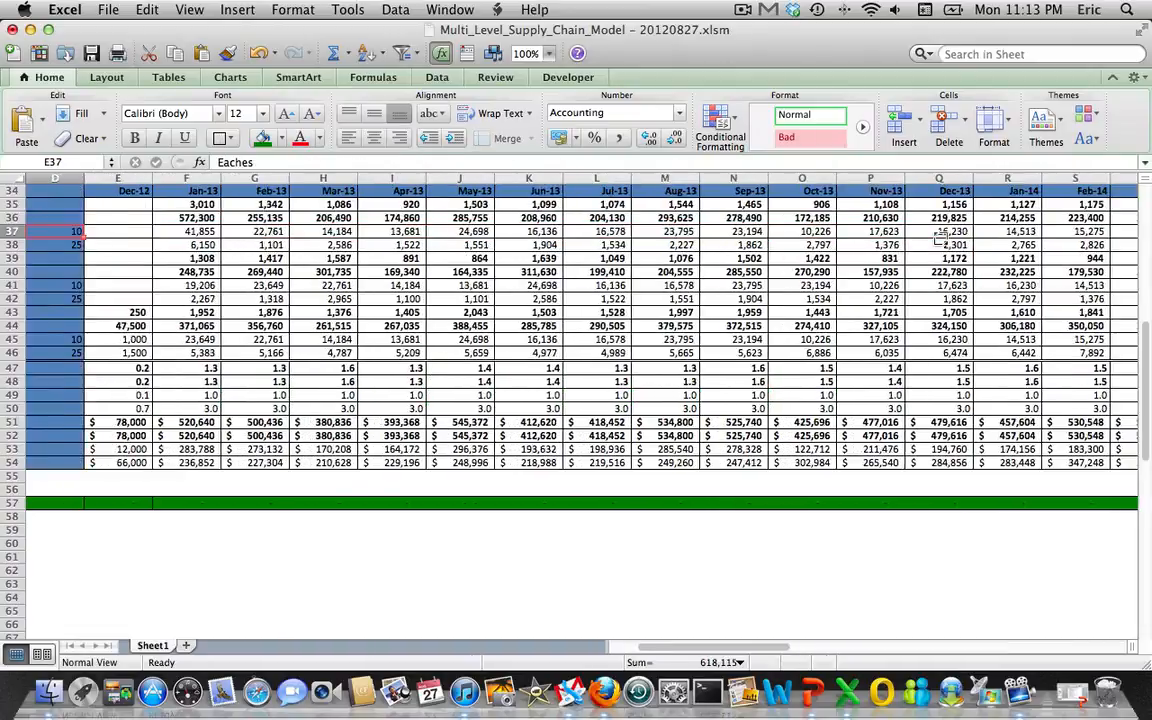
{"action": "key", "text": "Up"}
{"action": "key", "text": "Up"}
{"action": "key", "text": "Up"}
{"action": "key", "text": "Up"}
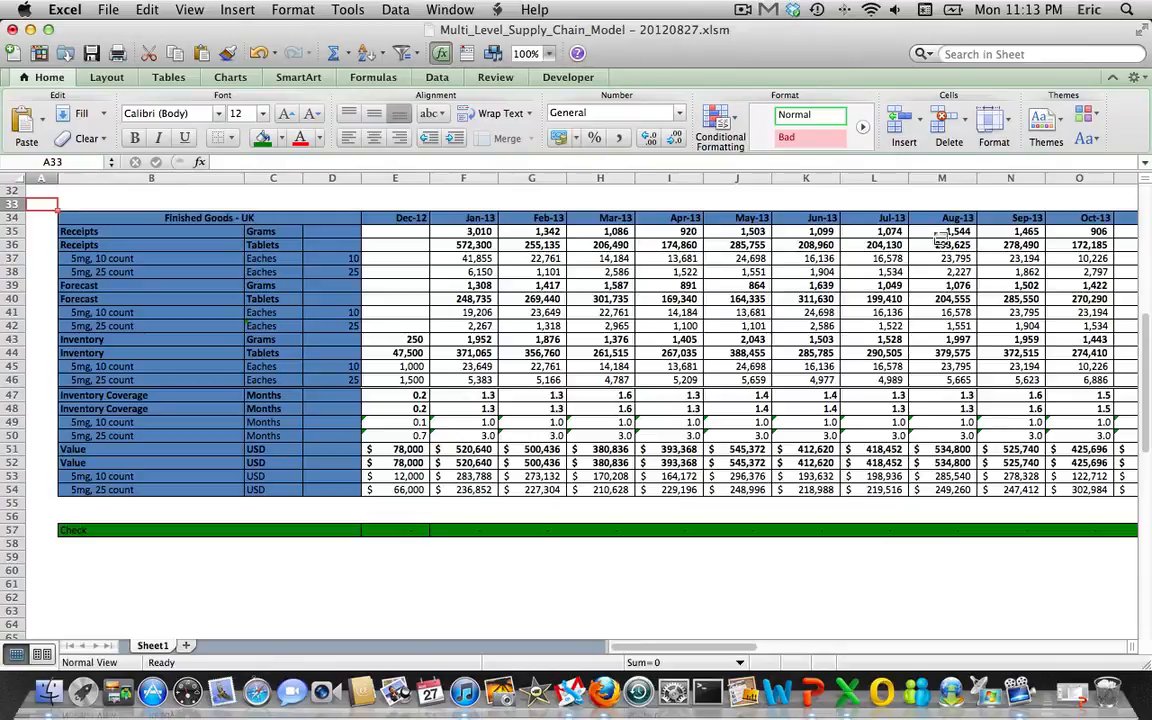
- Insert 24 blank rows at rows 61 to 84, above the Model Parameters table
{"action": "scroll", "coordinate": [506, 571], "scroll_direction": "down", "scroll_amount": 10}
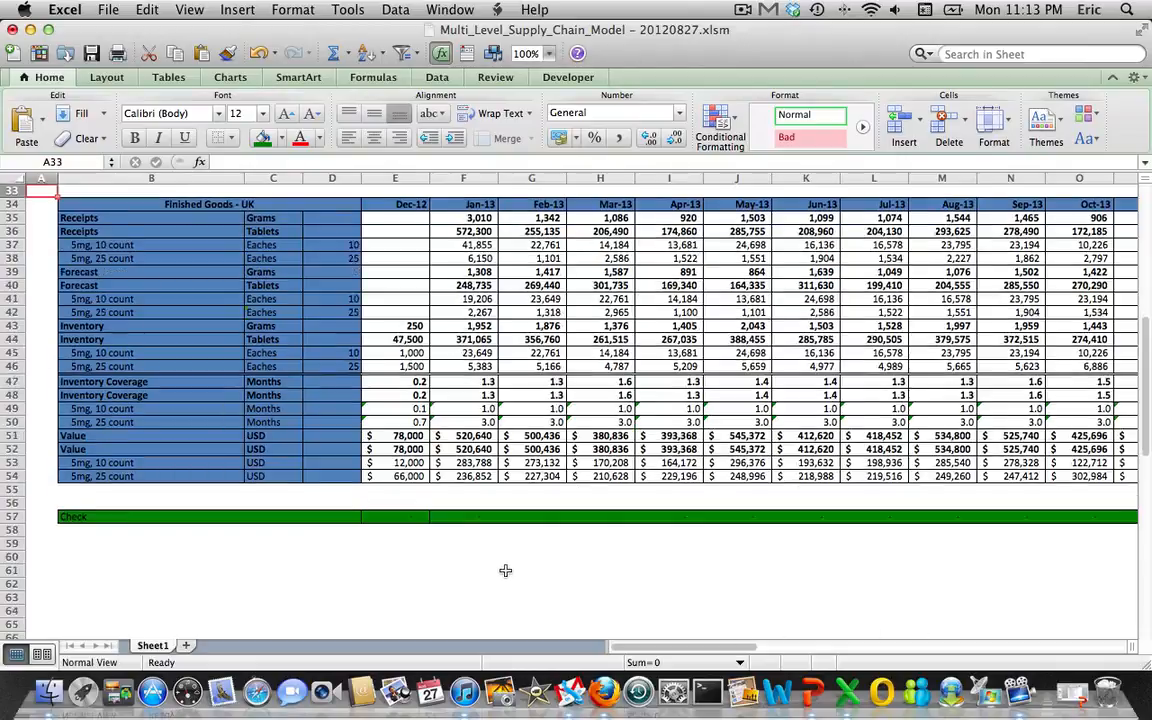
{"action": "scroll", "coordinate": [506, 571], "scroll_direction": "up", "scroll_amount": 5}
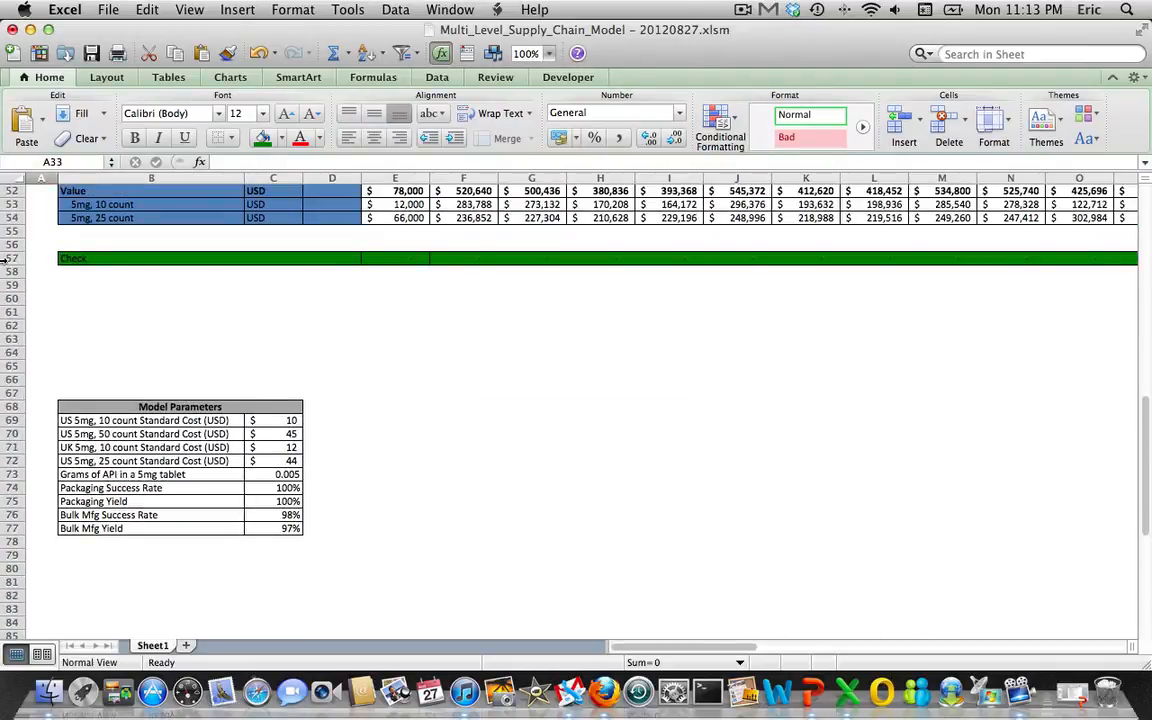
{"action": "left_click_drag", "start_coordinate": [13, 309], "coordinate": [113, 621]}
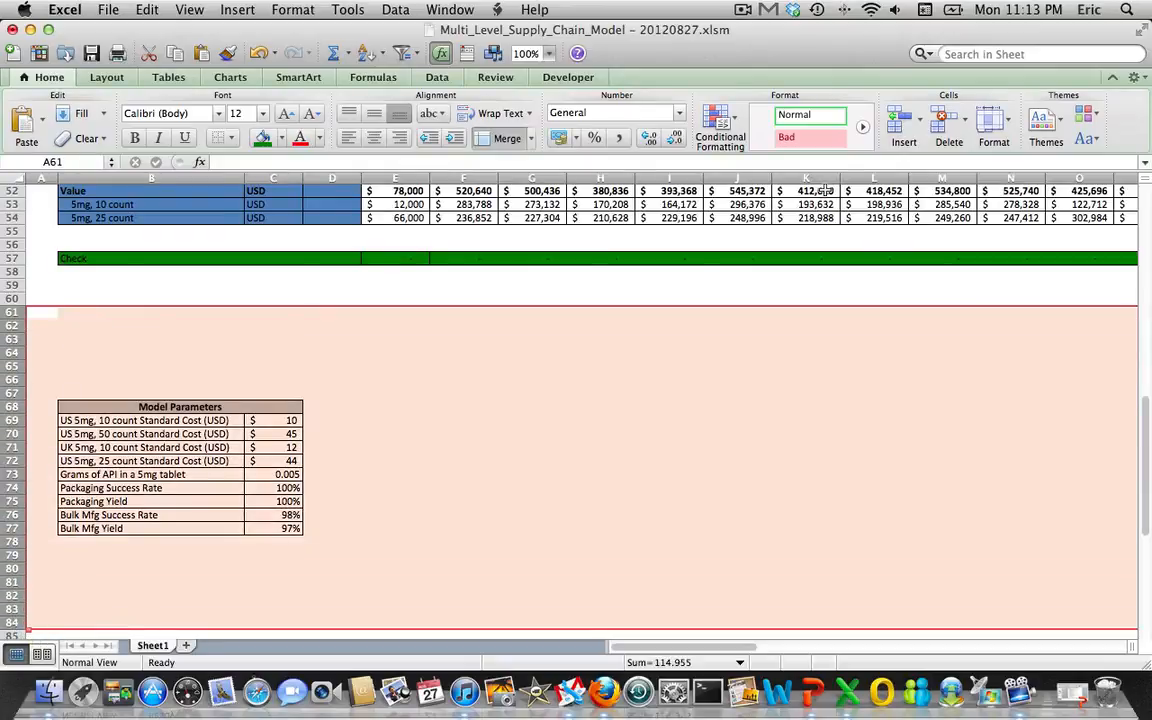
{"action": "left_click", "coordinate": [903, 126]}
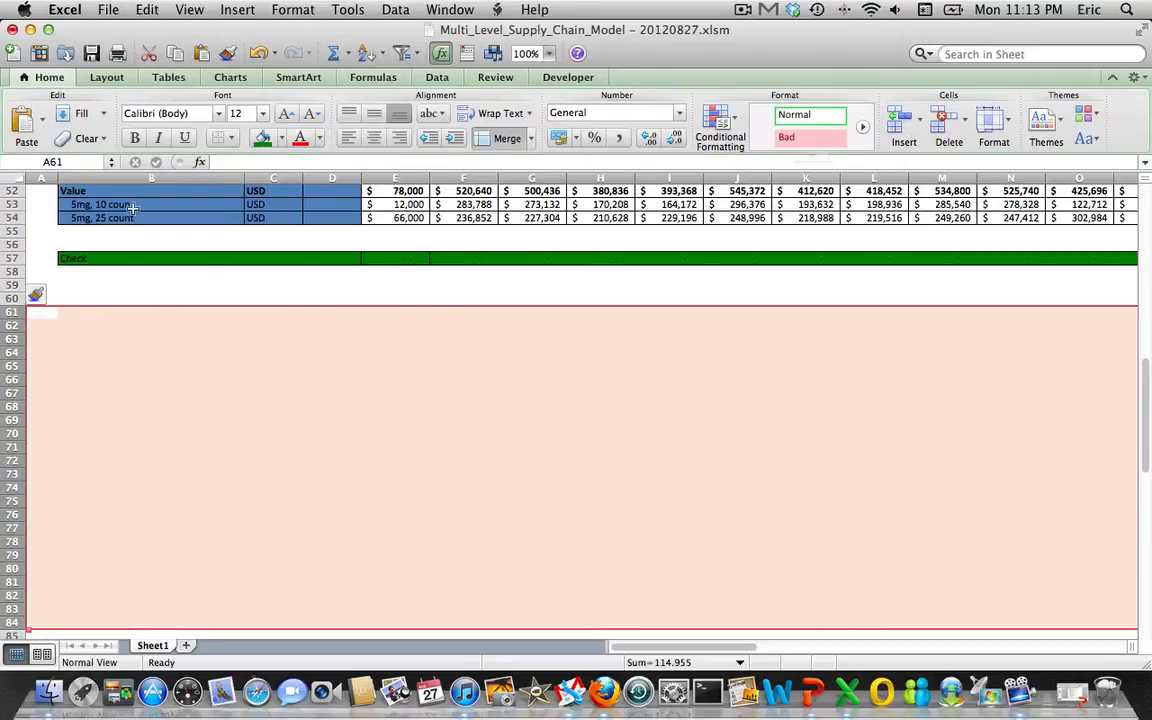
- Save the workbook and copy the entire Finished Goods - UK block, rows 34 to 57, including its Check row
{"action": "left_click", "coordinate": [91, 53]}
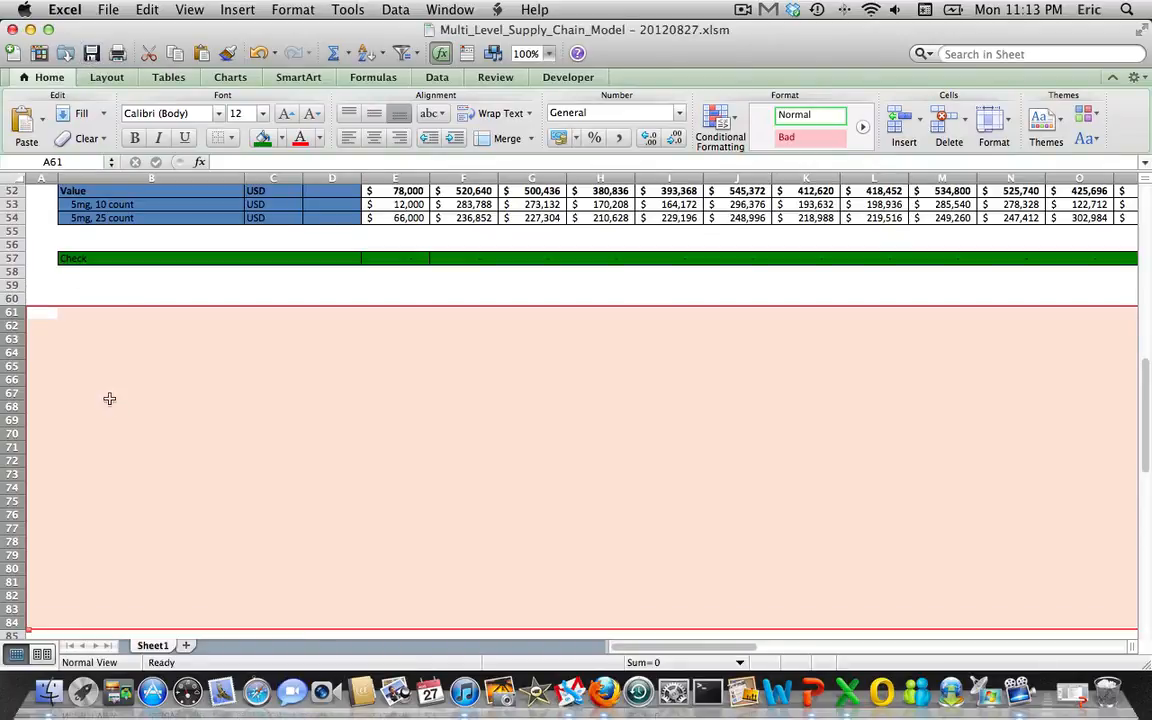
{"action": "scroll", "coordinate": [110, 399], "scroll_direction": "down", "scroll_amount": 5}
{"action": "scroll", "coordinate": [110, 399], "scroll_direction": "up", "scroll_amount": 12}
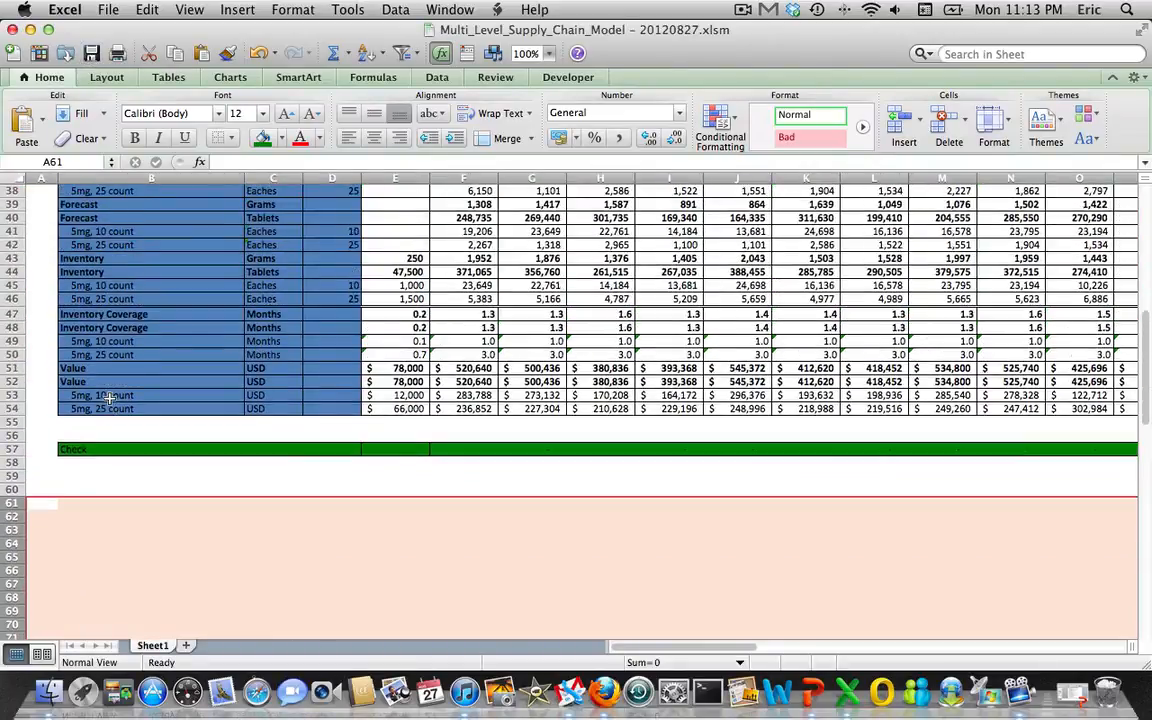
{"action": "scroll", "coordinate": [110, 399], "scroll_direction": "up", "scroll_amount": 3}
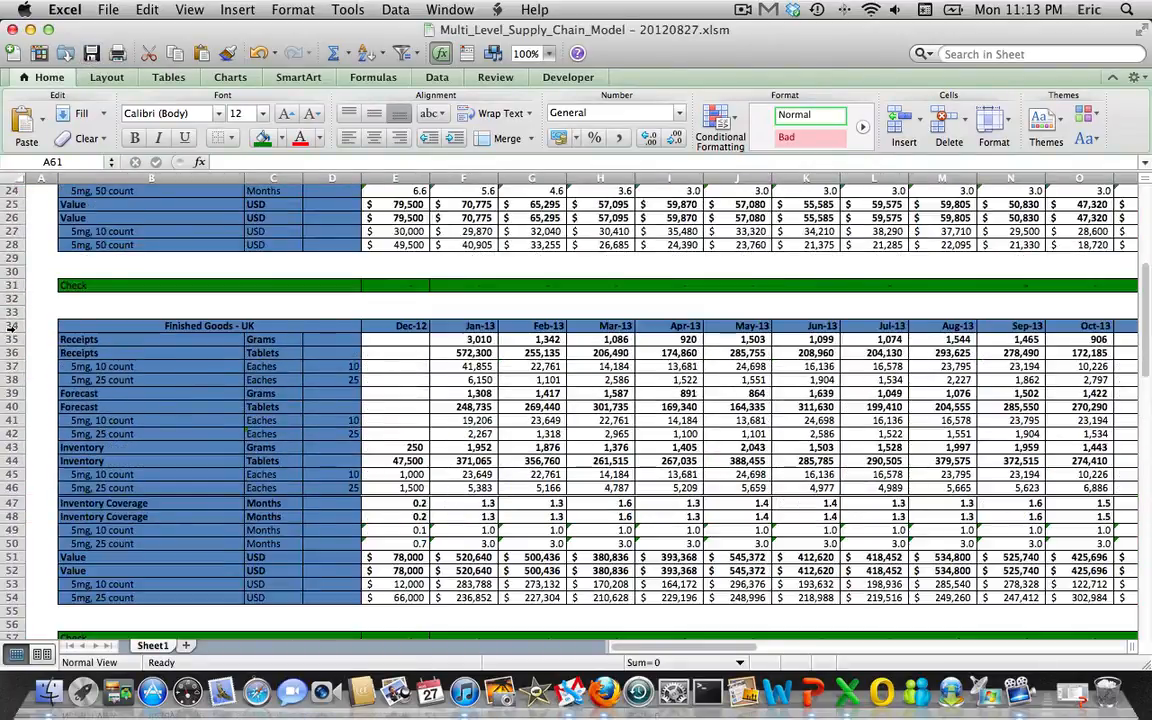
{"action": "left_click_drag", "start_coordinate": [10, 326], "coordinate": [68, 571]}
{"action": "key", "text": "super+c"}
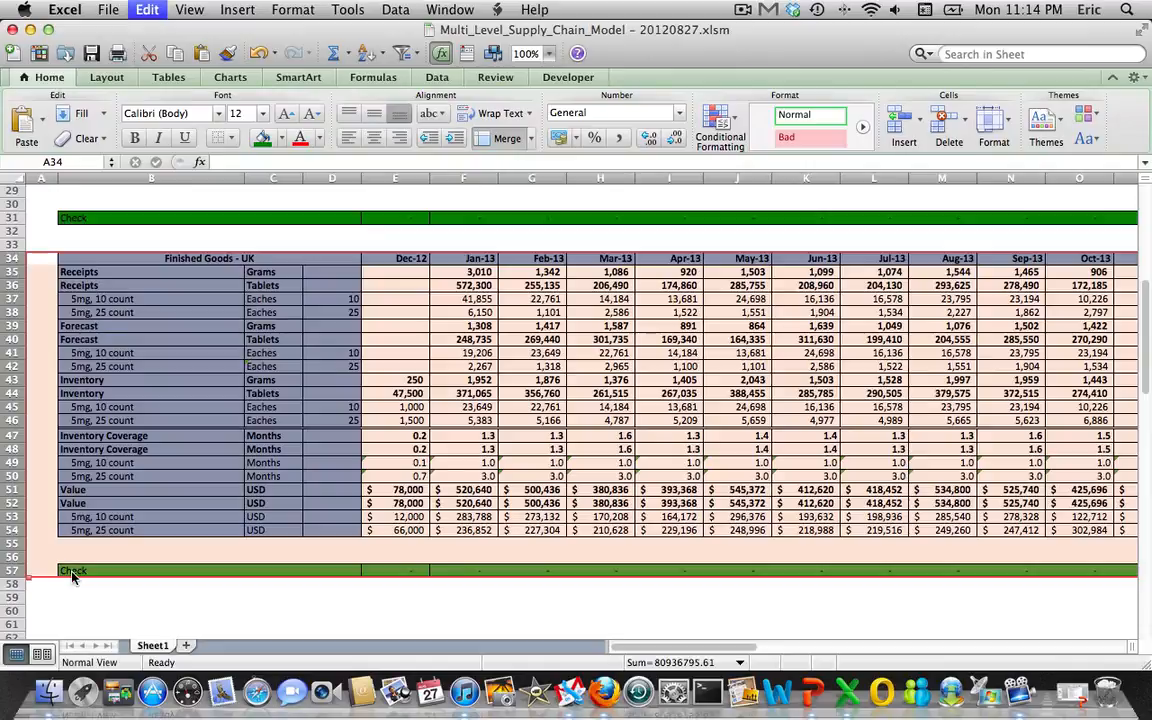
- Paste the copied UK table rows below the UK Check row, starting at A60
{"action": "scroll", "coordinate": [70, 560], "scroll_direction": "down", "scroll_amount": 5}
{"action": "left_click", "coordinate": [71, 446]}
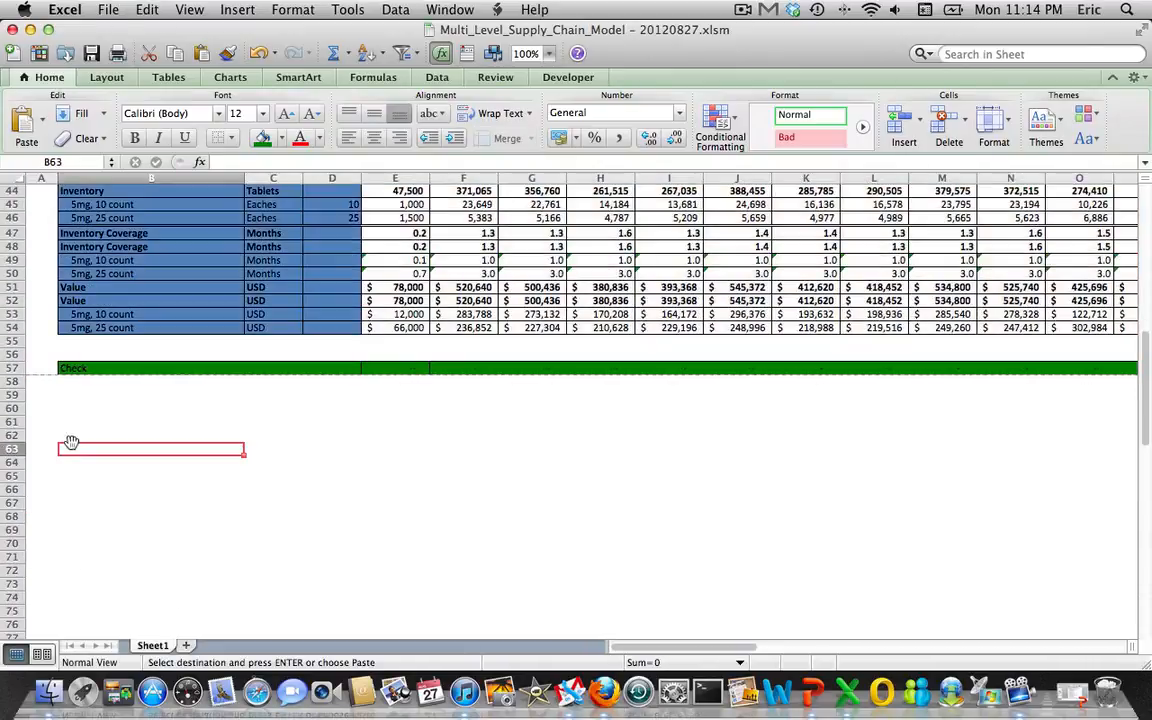
{"action": "key", "text": "Up"}
{"action": "key", "text": "Up"}
{"action": "key", "text": "Up"}
{"action": "key", "text": "Up"}
{"action": "key", "text": "Up"}
{"action": "key", "text": "Left"}
{"action": "key", "text": "Down"}
{"action": "key", "text": "Down"}
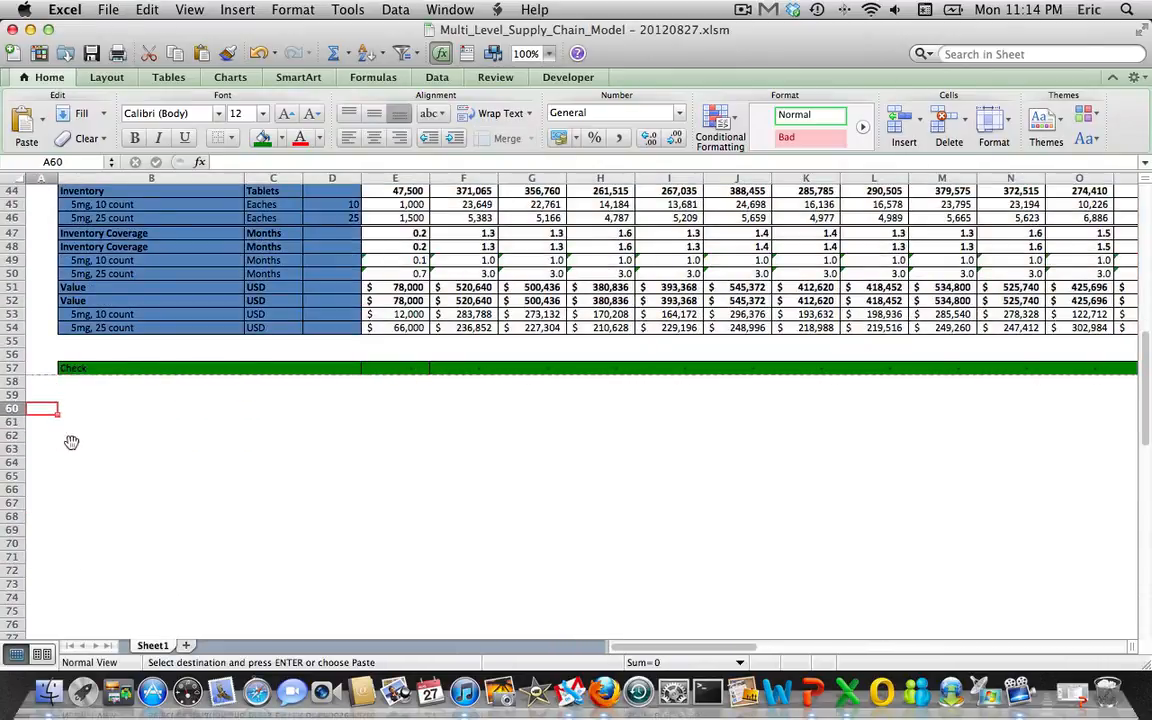
{"action": "key", "text": "super+v"}
- Retitle the pasted table's heading in B60 as Finished Goods - Germany
{"action": "key", "text": "Down"}
{"action": "key", "text": "Down"}
{"action": "key", "text": "Right"}
{"action": "key", "text": "Right"}
{"action": "key", "text": "Up"}
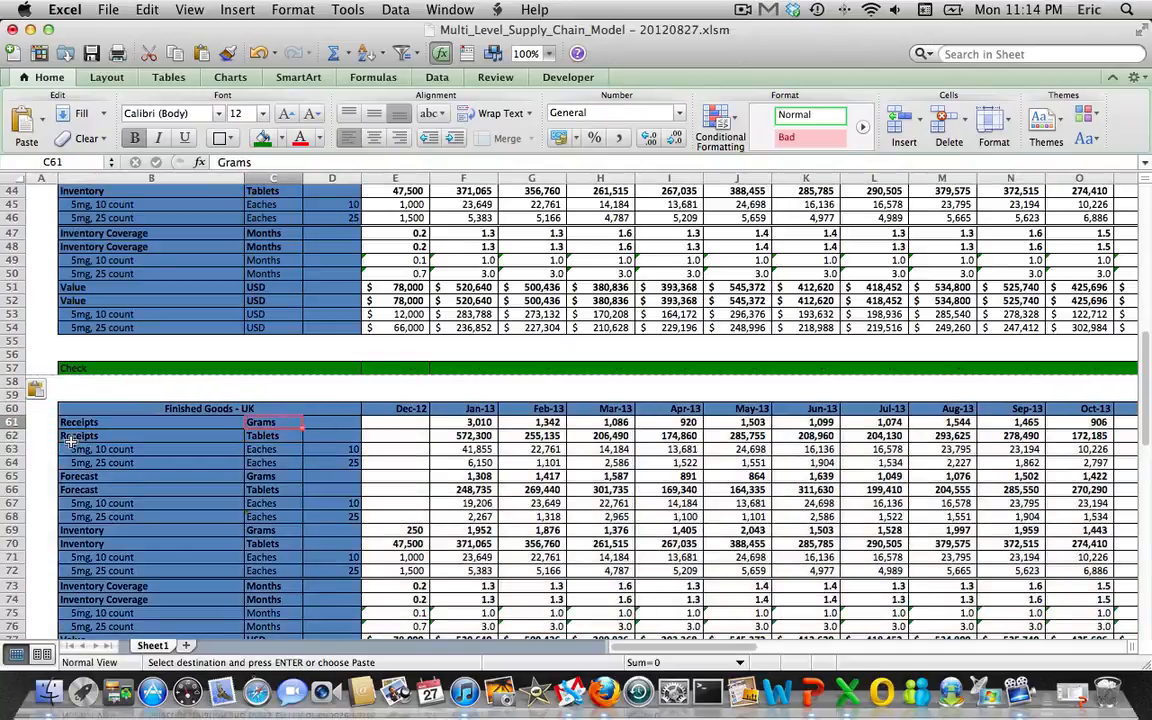
{"action": "key", "text": "Left"}
{"action": "key", "text": "Up"}
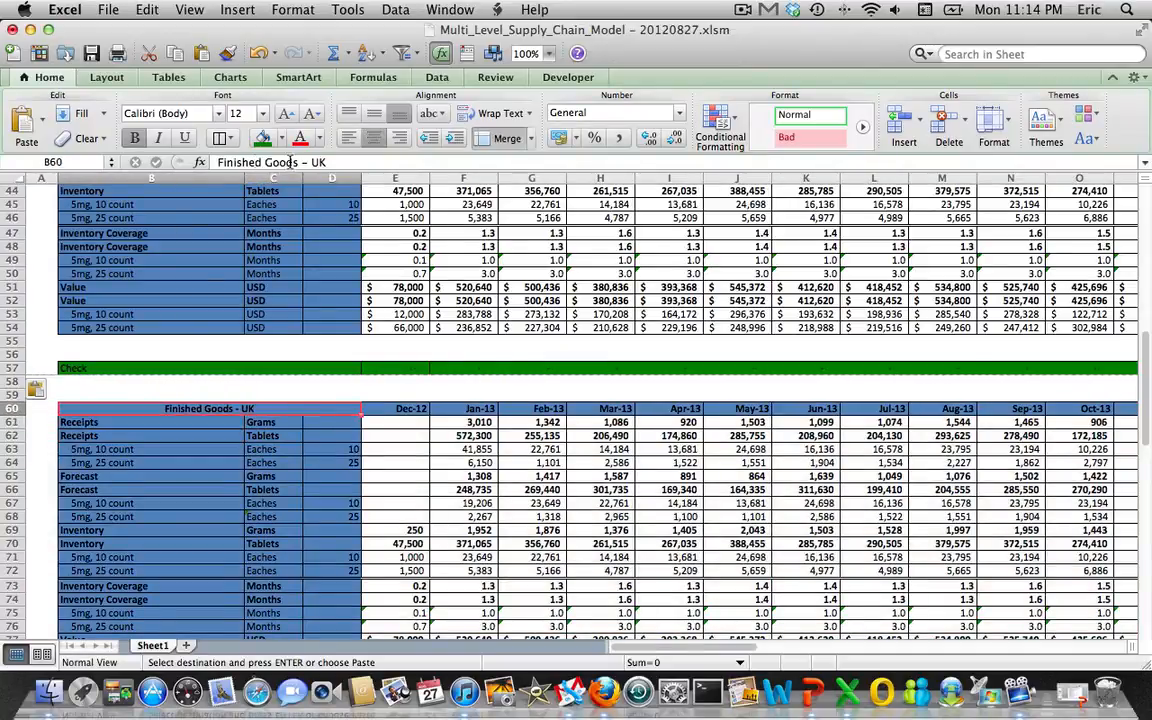
{"action": "key", "text": "ctrl+u"}
{"action": "key", "text": "BackSpace"}
{"action": "type", "text": "G"}
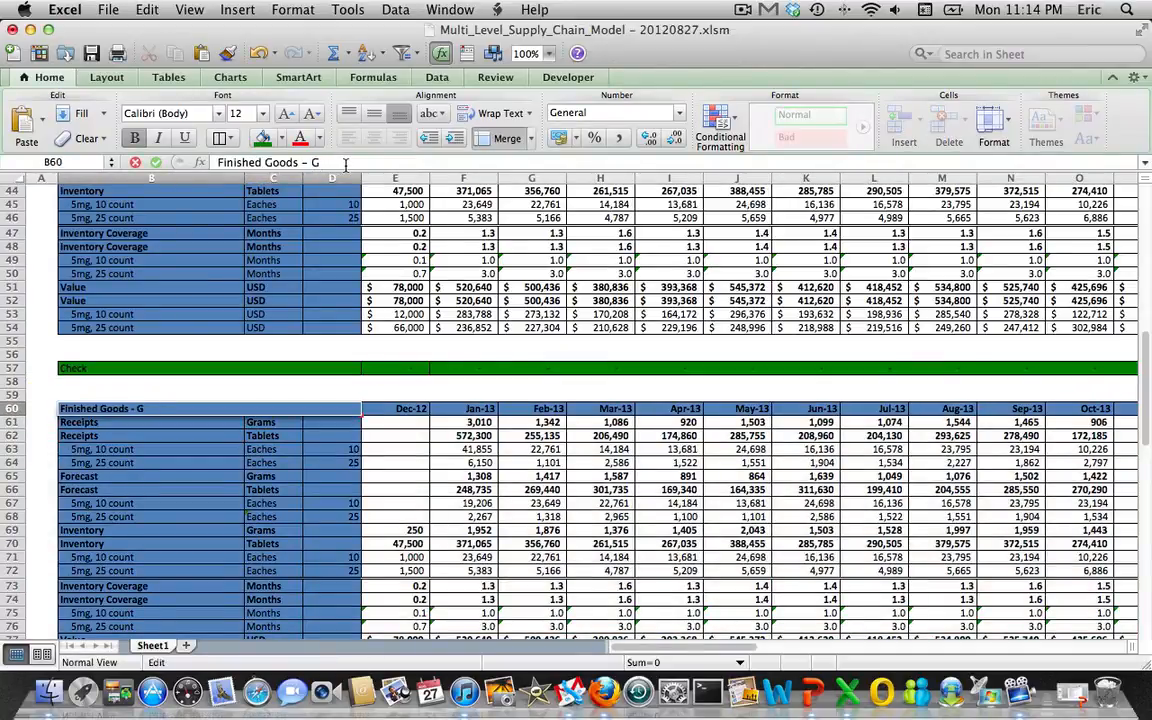
{"action": "type", "text": "ermany"}
{"action": "key", "text": "Return"}
- Clear only the contents of the Germany table's 10 count and 25 count value rows, E79 through AO80
{"action": "key", "text": "Down"}
{"action": "key", "text": "Down"}
{"action": "key", "text": "Down"}
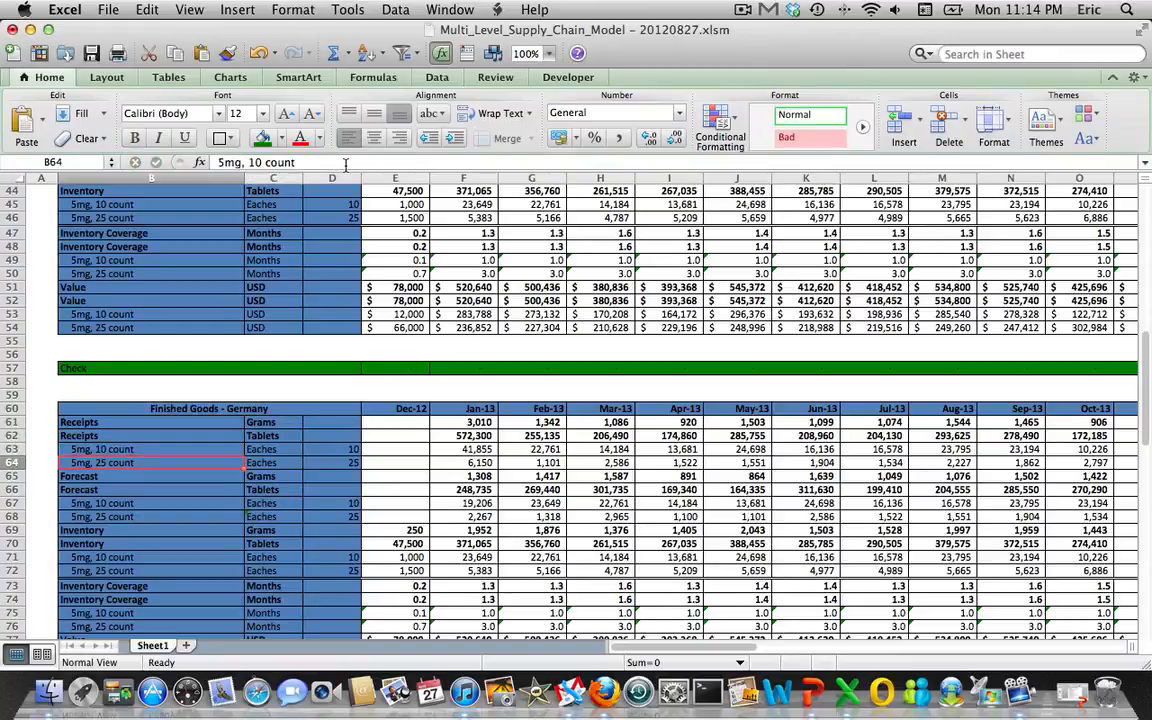
{"action": "key", "text": "Down"}
{"action": "key", "text": "Down"}
{"action": "key", "text": "Down"}
{"action": "key", "text": "Down"}
{"action": "key", "text": "Down"}
{"action": "key", "text": "Down"}
{"action": "key", "text": "Down"}
{"action": "key", "text": "Down"}
{"action": "key", "text": "Down"}
{"action": "key", "text": "Down"}
{"action": "key", "text": "Down"}
{"action": "key", "text": "Down"}
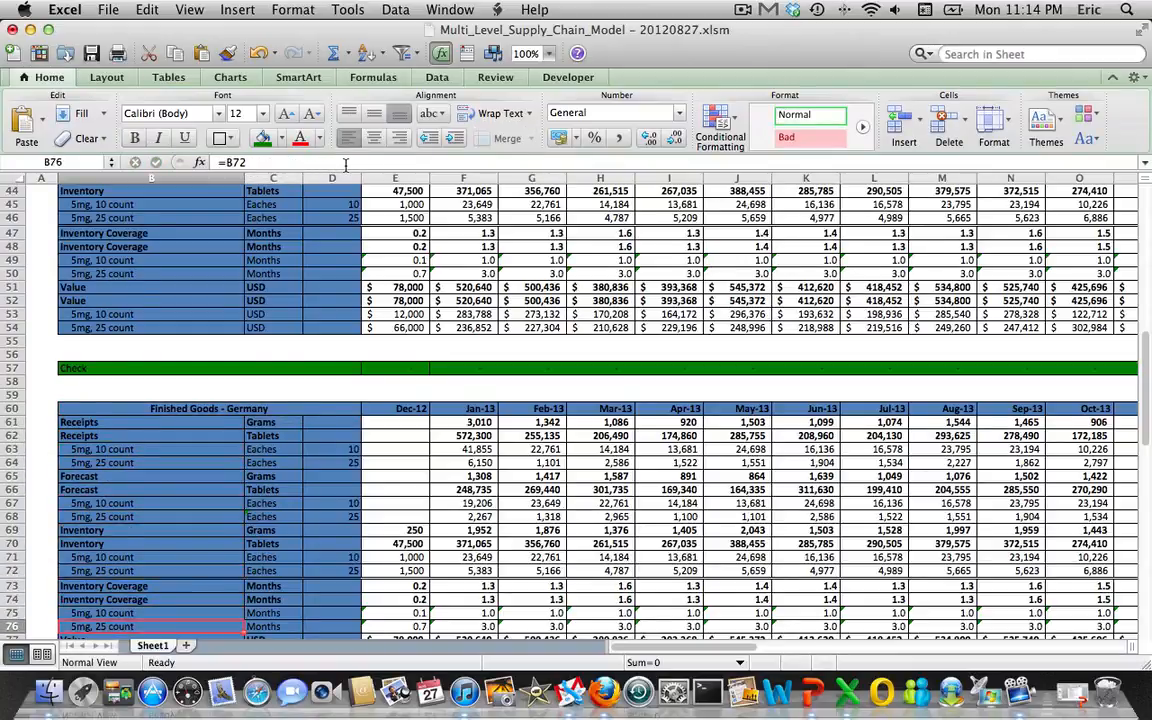
{"action": "key", "text": "Down"}
{"action": "key", "text": "Down"}
{"action": "key", "text": "Down"}
{"action": "key", "text": "Down"}
{"action": "key", "text": "Down"}
{"action": "key", "text": "Right"}
{"action": "key", "text": "Right"}
{"action": "key", "text": "Right"}
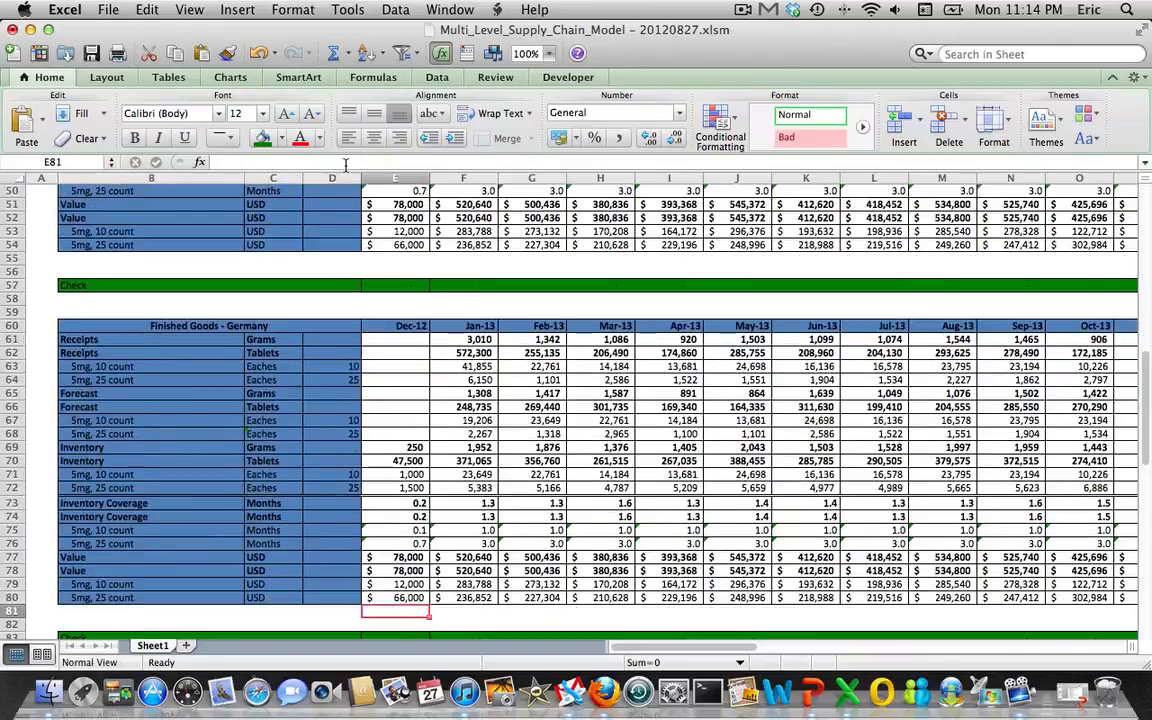
{"action": "key", "text": "Up"}
{"action": "key", "text": "Up"}
{"action": "key", "text": "shift+Down"}
{"action": "key", "text": "shift+Right"}
{"action": "key", "text": "shift+Right"}
{"action": "key", "text": "shift+Right"}
{"action": "key", "text": "shift+Right"}
{"action": "key", "text": "shift+Right"}
{"action": "key", "text": "shift+Right"}
{"action": "key", "text": "shift+Right"}
{"action": "key", "text": "shift+Right"}
{"action": "key", "text": "shift+Right"}
{"action": "key", "text": "shift+Right"}
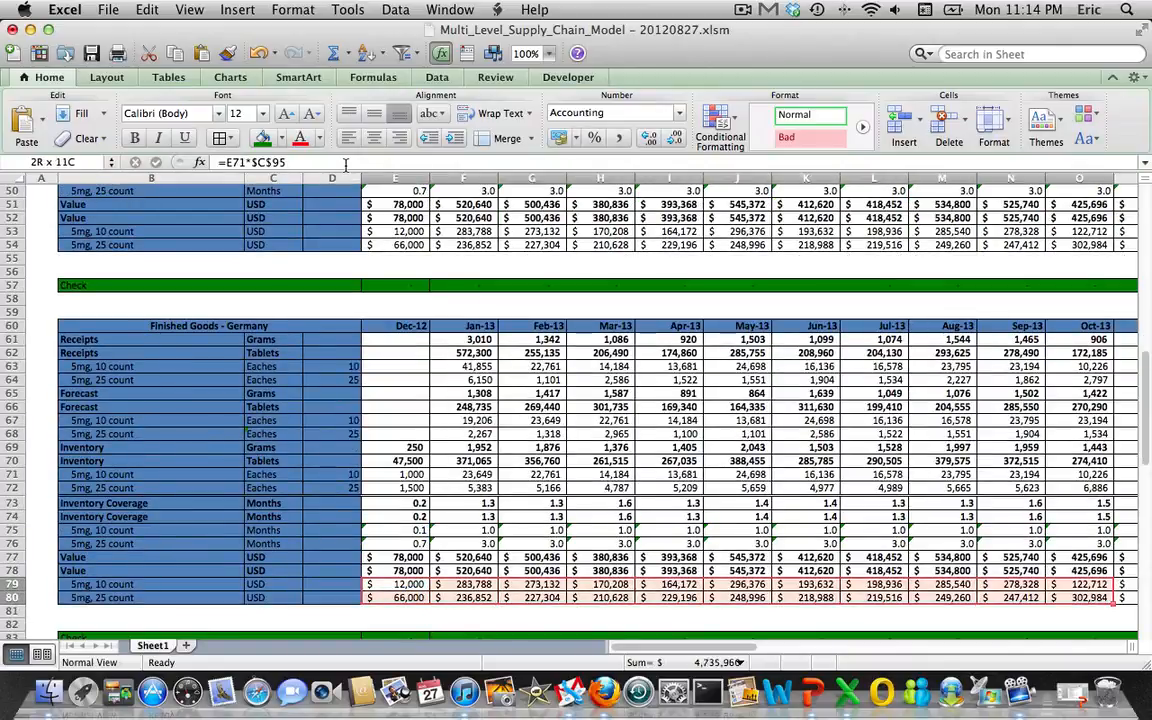
{"action": "key", "text": "shift+Right"}
{"action": "key", "text": "shift+Right"}
{"action": "key", "text": "shift+Right"}
{"action": "key", "text": "shift+Right"}
{"action": "key", "text": "shift+Right"}
{"action": "key", "text": "shift+Right"}
{"action": "key", "text": "shift+Right"}
{"action": "key", "text": "shift+Right"}
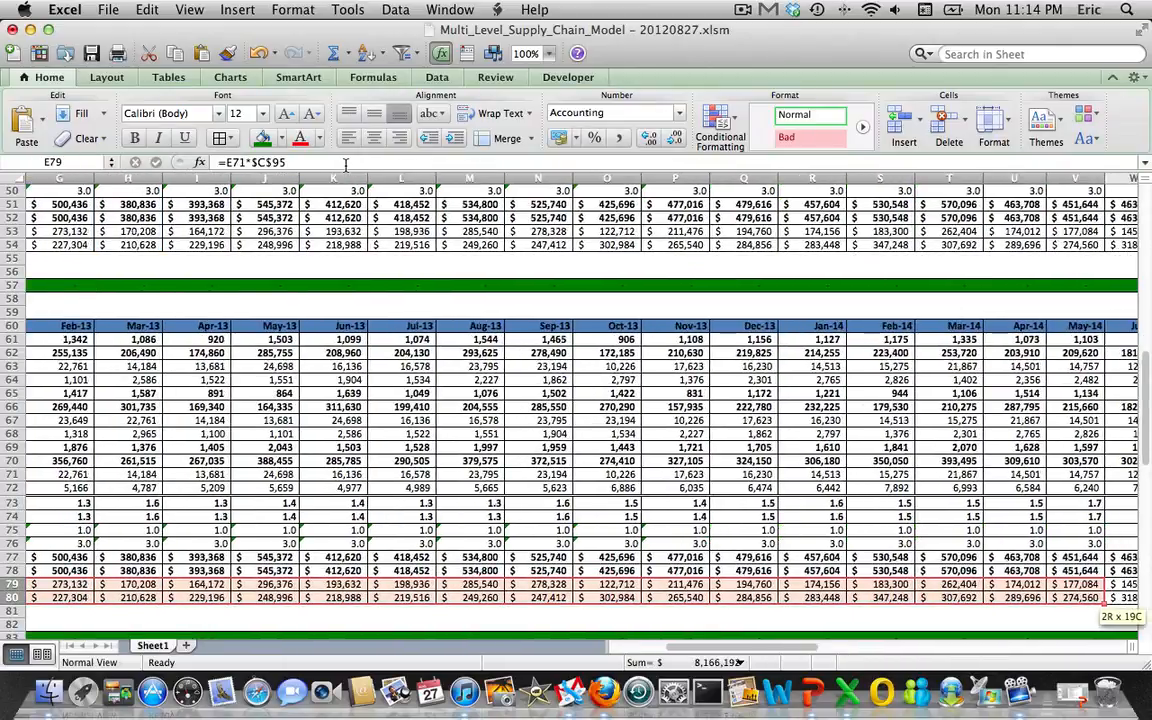
{"action": "key", "text": "shift+Right"}
{"action": "key", "text": "shift+Right"}
{"action": "key", "text": "shift+Right"}
{"action": "key", "text": "shift+Right"}
{"action": "key", "text": "shift+Right"}
{"action": "key", "text": "shift+Right"}
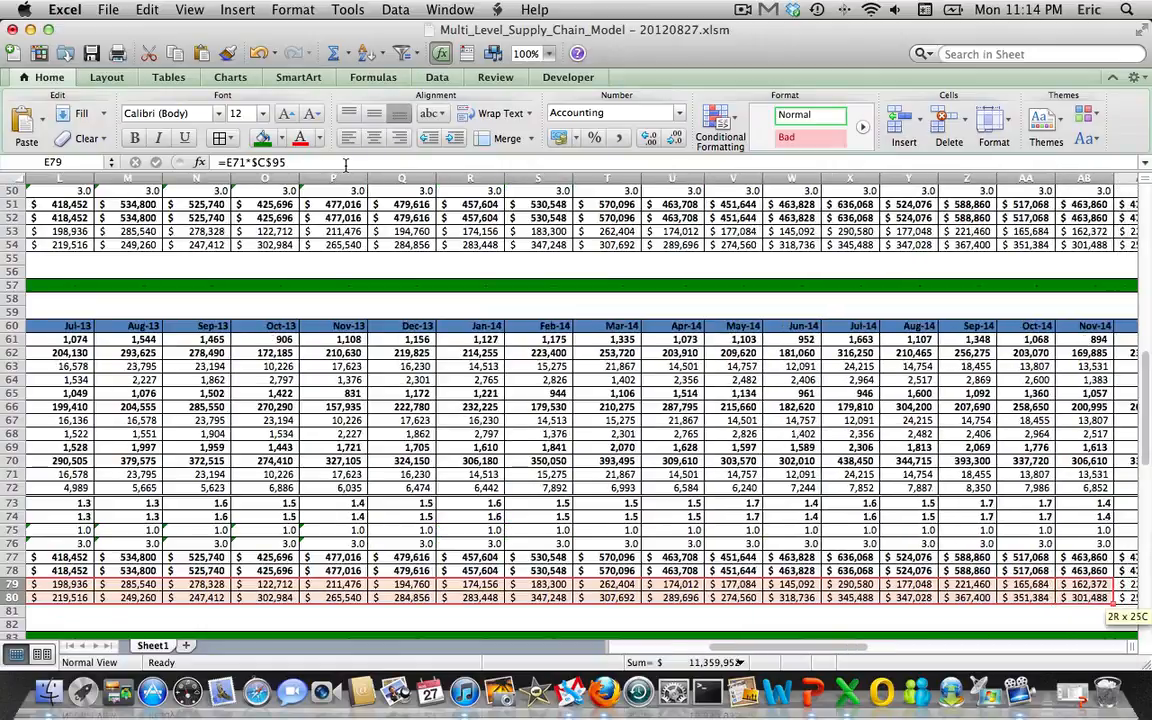
{"action": "key", "text": "shift+Right"}
{"action": "key", "text": "shift+Right"}
{"action": "left_click_drag", "start_coordinate": [1075, 603], "coordinate": [142, 602]}
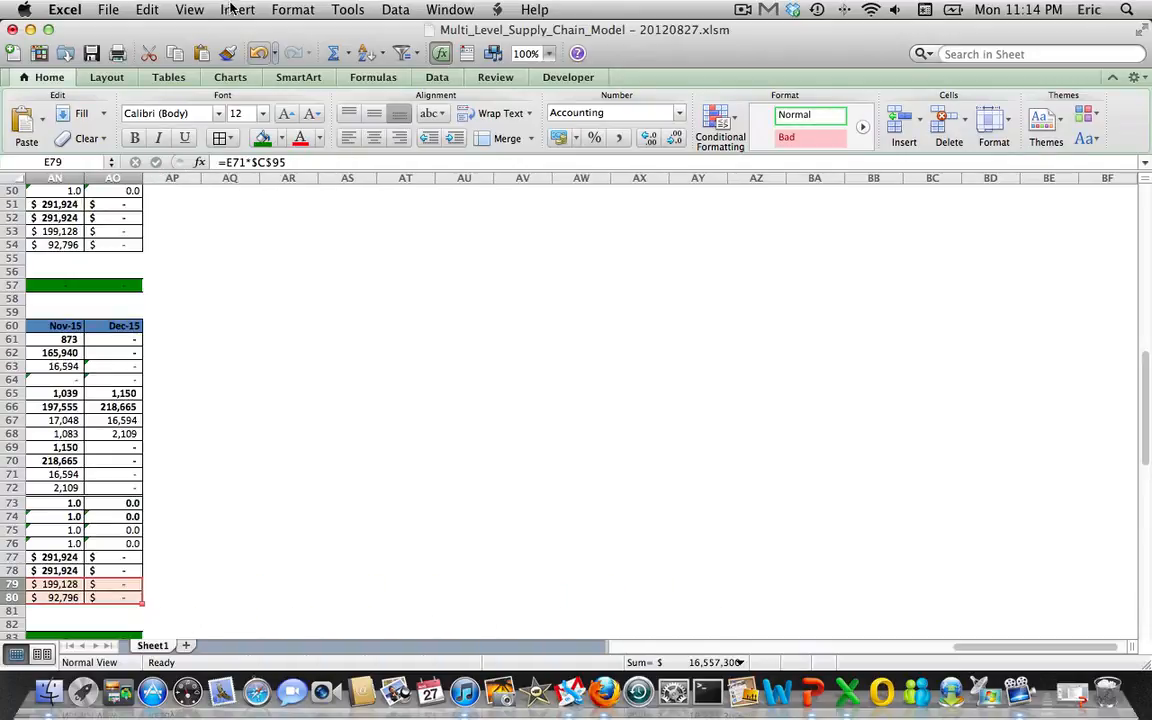
{"action": "left_click", "coordinate": [102, 140]}
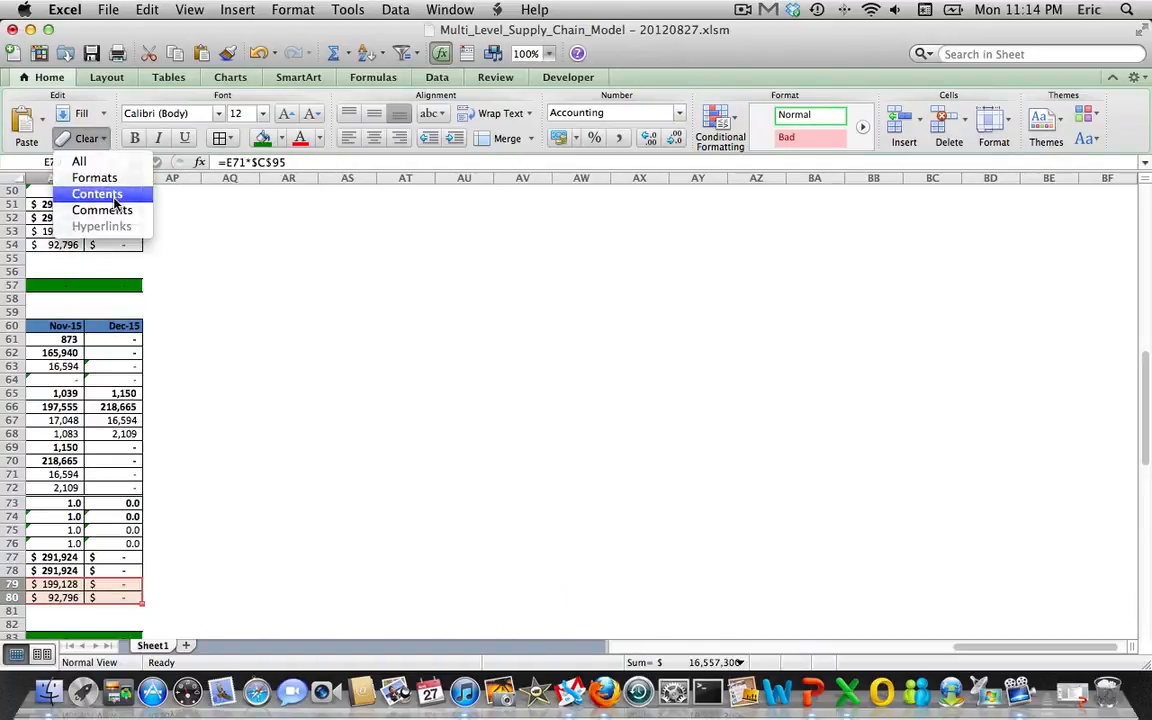
{"action": "left_click", "coordinate": [114, 198]}
- Insert two blank rows at rows 97 and 98 of Model Parameters, above Grams of API in a 5mg tablet
{"action": "key", "text": "Left"}
{"action": "key", "text": "Down"}
{"action": "key", "text": "Down"}
{"action": "key", "text": "Down"}
{"action": "key", "text": "Down"}
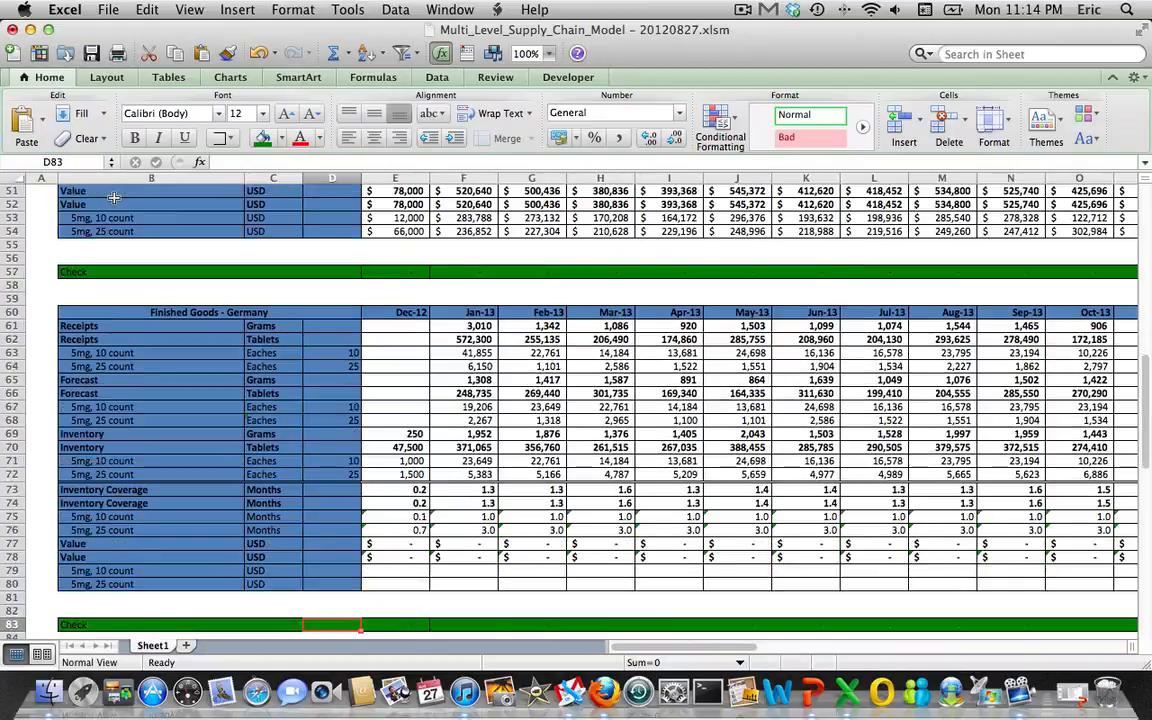
{"action": "key", "text": "Down"}
{"action": "key", "text": "Down"}
{"action": "key", "text": "Down"}
{"action": "key", "text": "Down"}
{"action": "key", "text": "Down"}
{"action": "key", "text": "Down"}
{"action": "key", "text": "Down"}
{"action": "key", "text": "Down"}
{"action": "key", "text": "Down"}
{"action": "key", "text": "Down"}
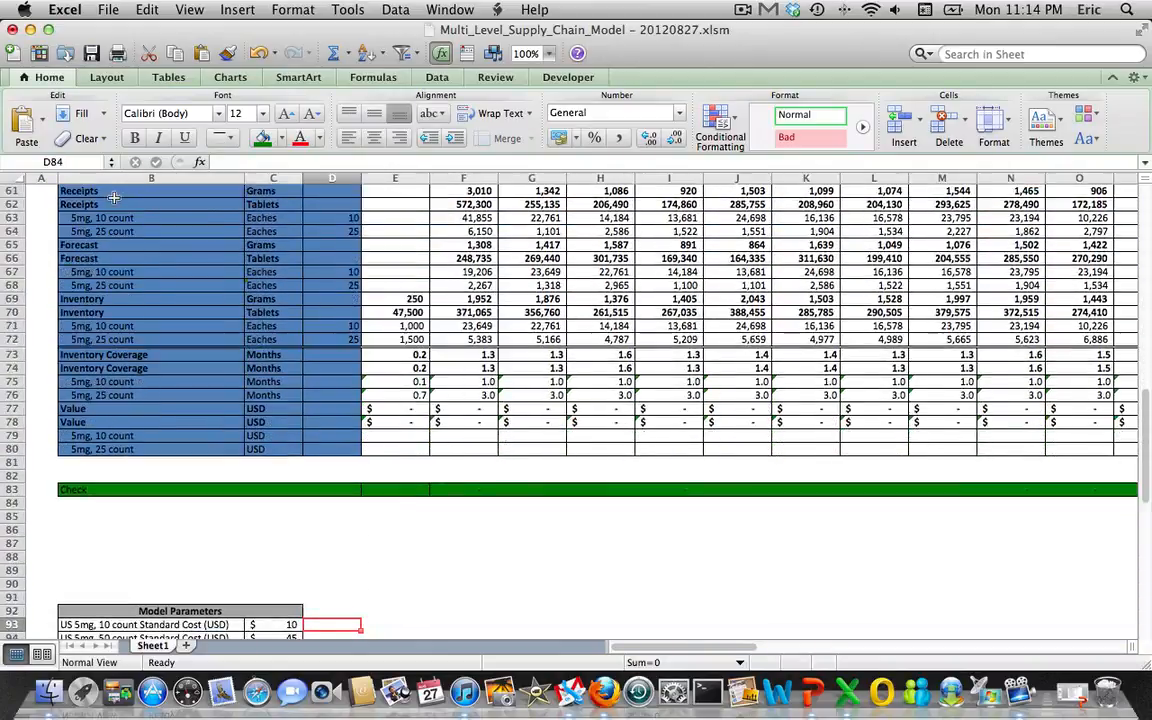
{"action": "key", "text": "Down"}
{"action": "key", "text": "Down"}
{"action": "key", "text": "Down"}
{"action": "key", "text": "Down"}
{"action": "key", "text": "Down"}
{"action": "key", "text": "Down"}
{"action": "key", "text": "Down"}
{"action": "key", "text": "Down"}
{"action": "key", "text": "Down"}
{"action": "key", "text": "Down"}
{"action": "key", "text": "Down"}
{"action": "key", "text": "Down"}
{"action": "key", "text": "Down"}
{"action": "key", "text": "Down"}
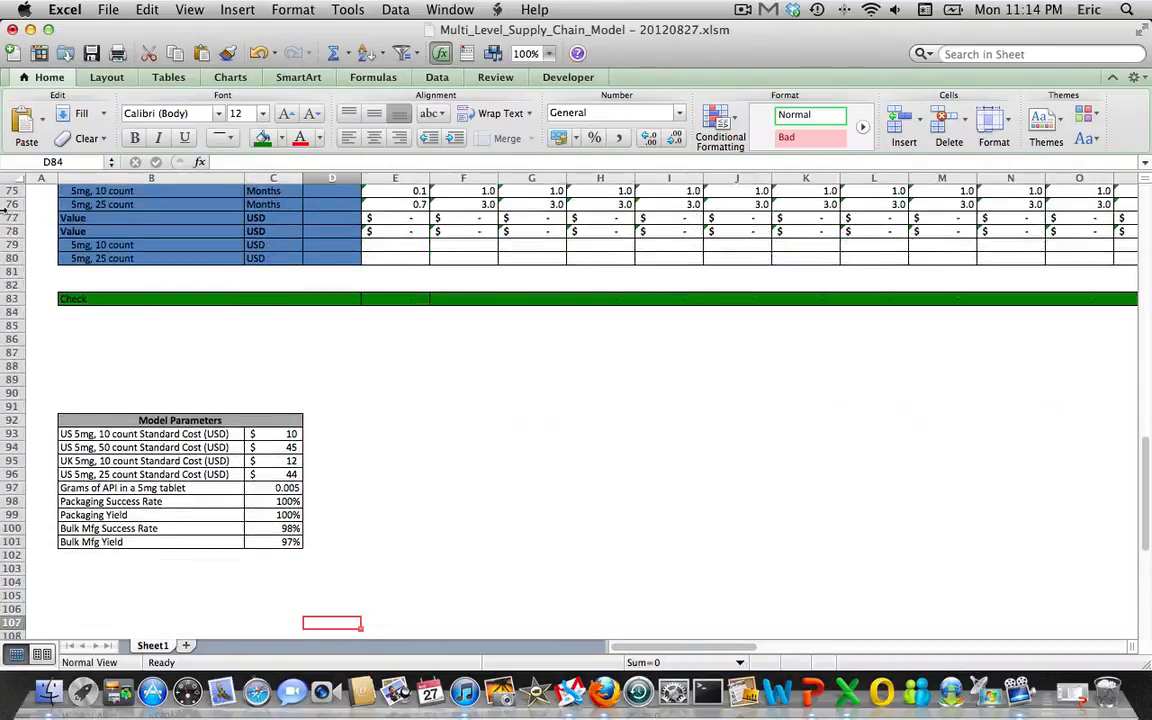
{"action": "left_click_drag", "start_coordinate": [8, 487], "coordinate": [11, 504]}
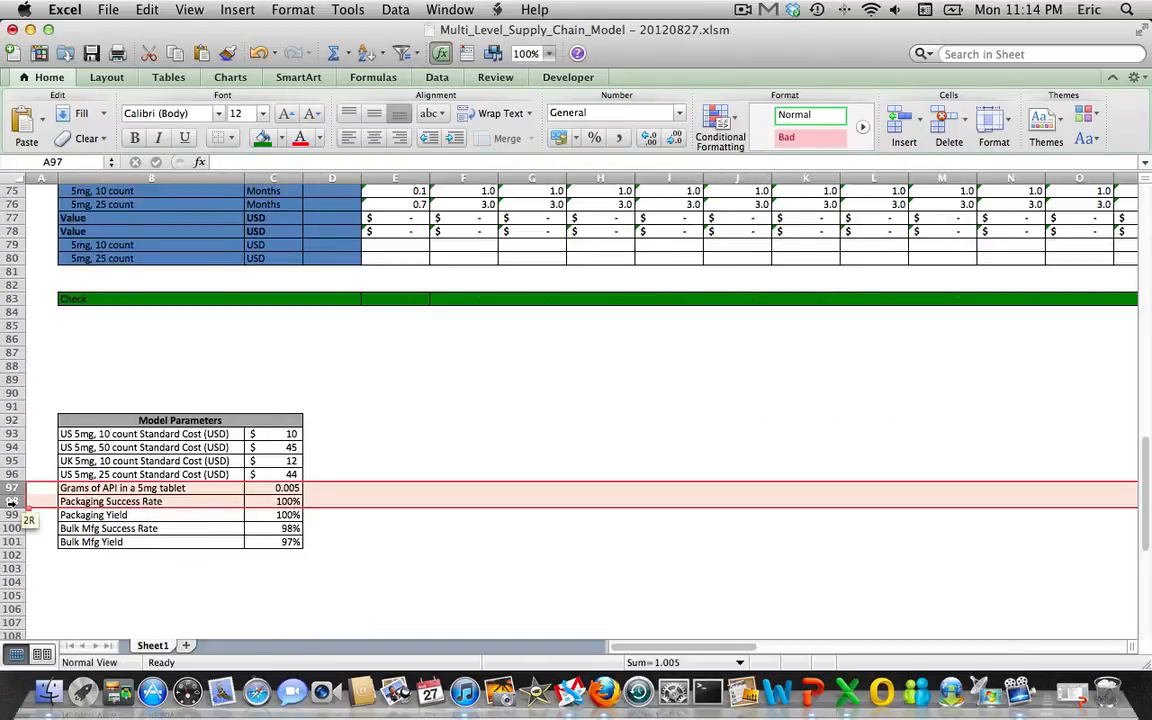
{"action": "left_click", "coordinate": [903, 127]}
- Label B97 Germany 5mg, 10 count Standard Cost (USD) and B98 Germany 5mg, 25 count Standard Cost (USD), and widen column B to fit
{"action": "left_click", "coordinate": [118, 490]}
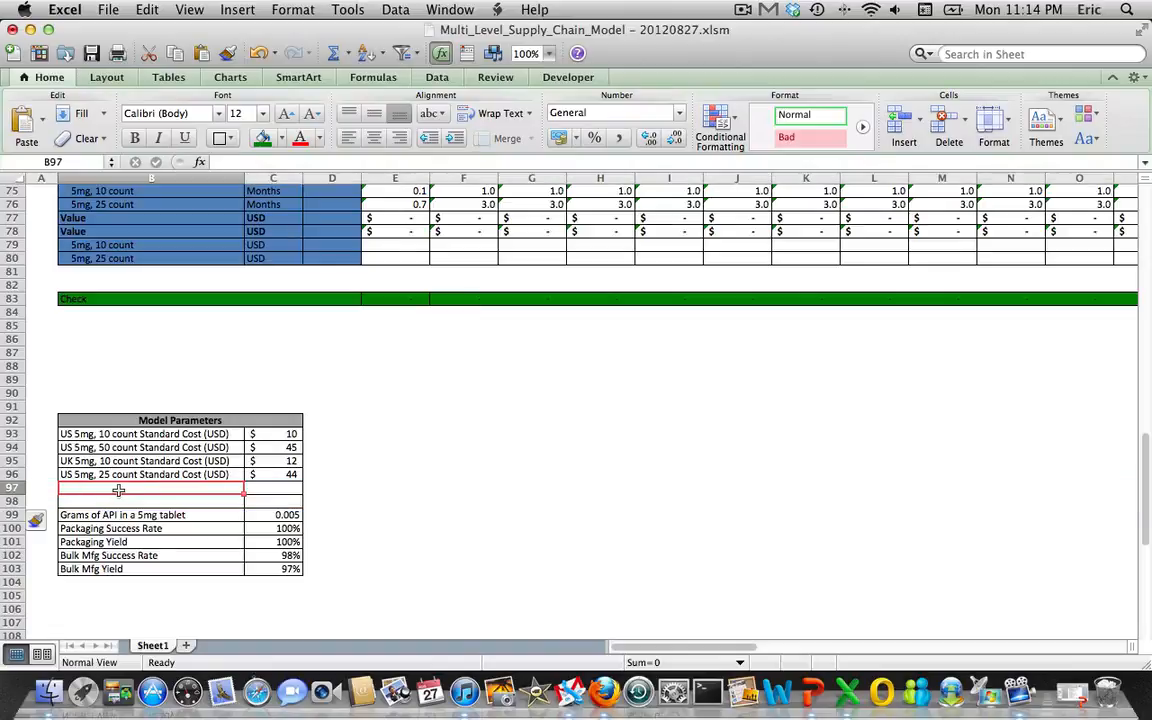
{"action": "type", "text": "Germany 5mg, 10 count Standard C"}
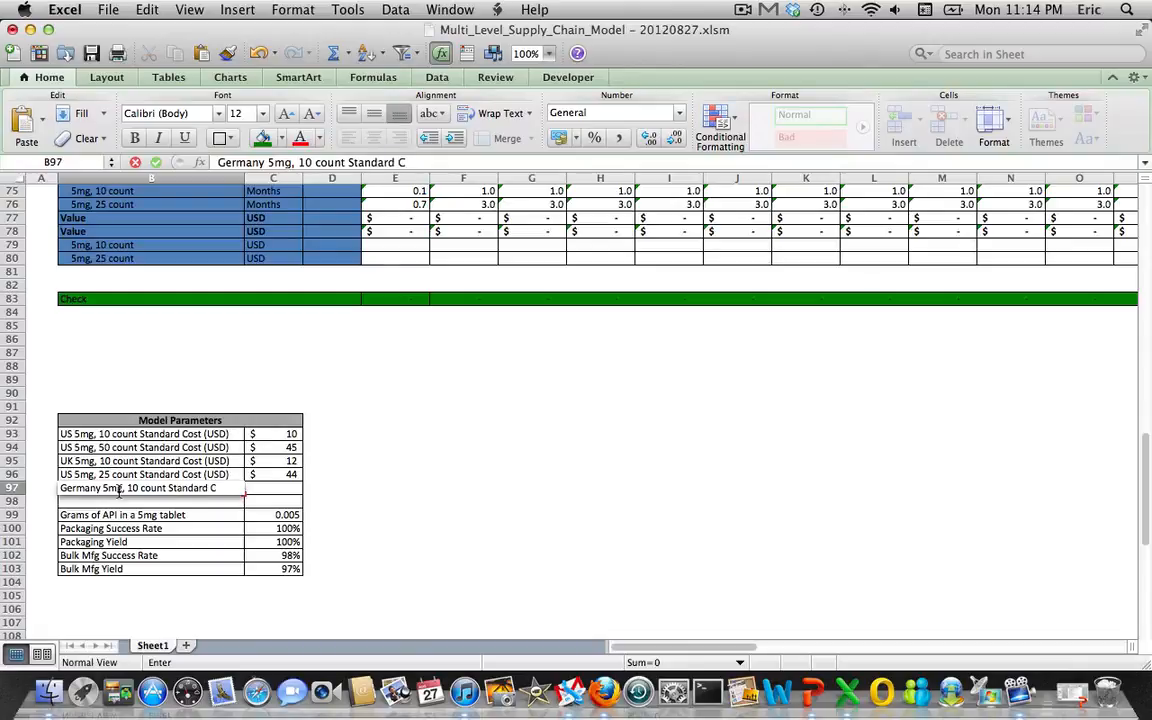
{"action": "type", "text": ")"}
{"action": "key", "text": "Return"}
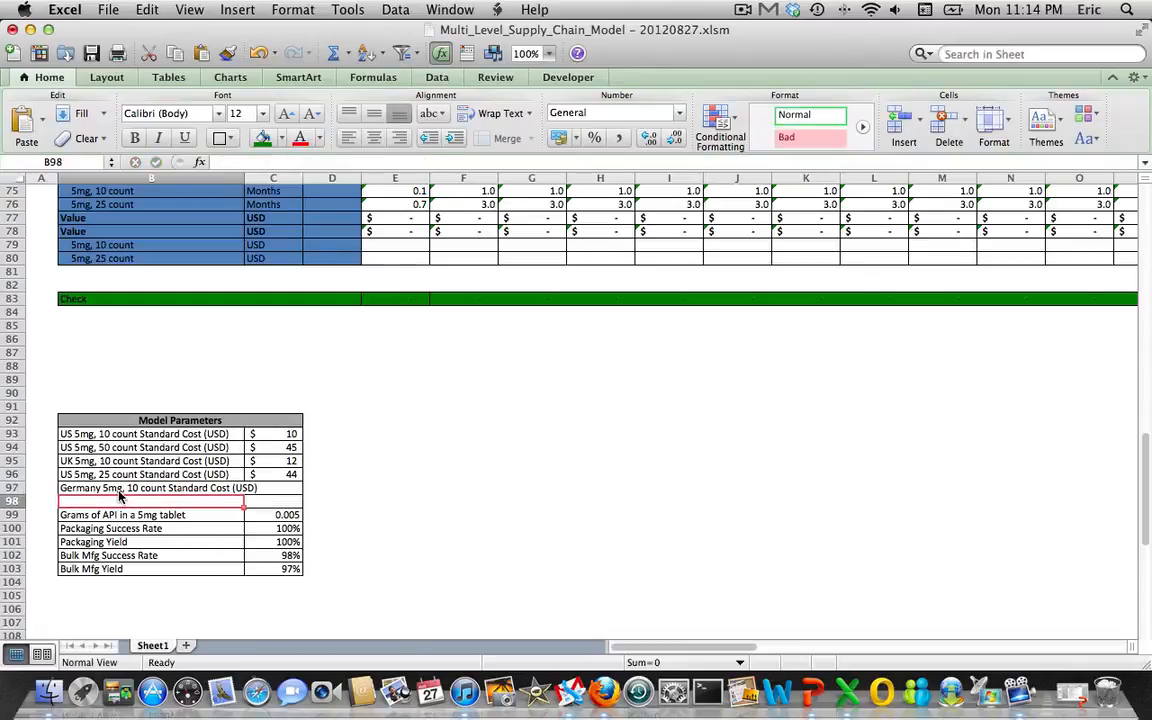
{"action": "type", "text": "Germany "}
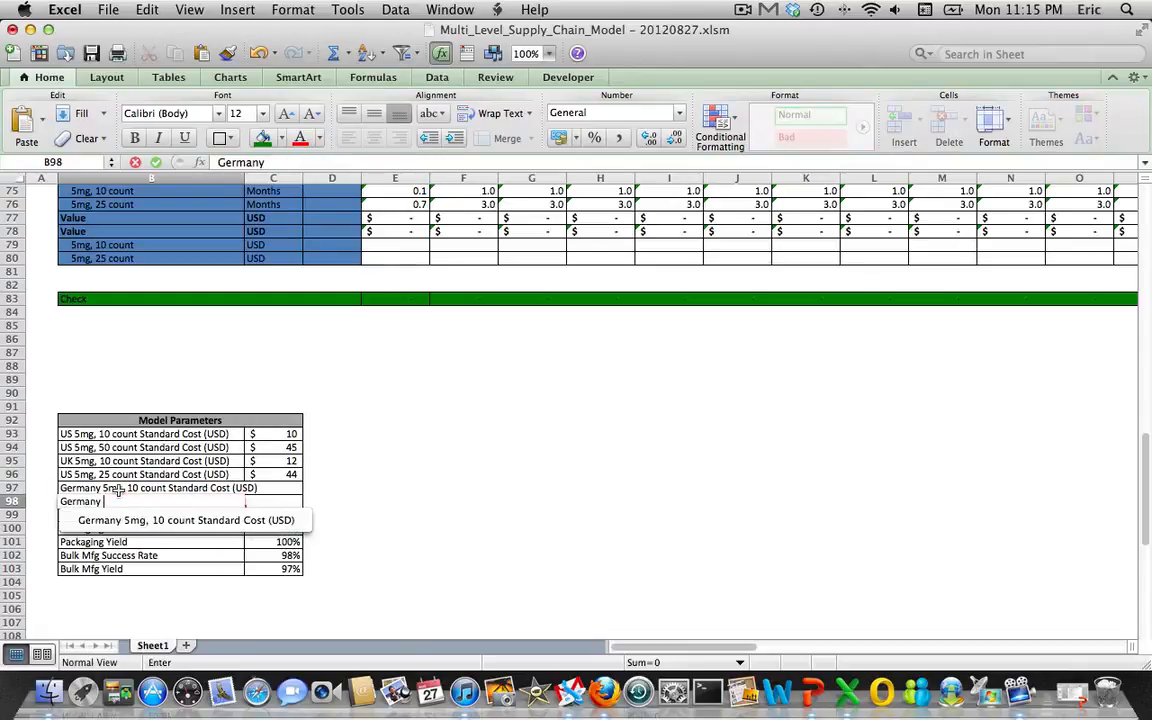
{"action": "type", "text": "5mg, 25 count Standard Cost"}
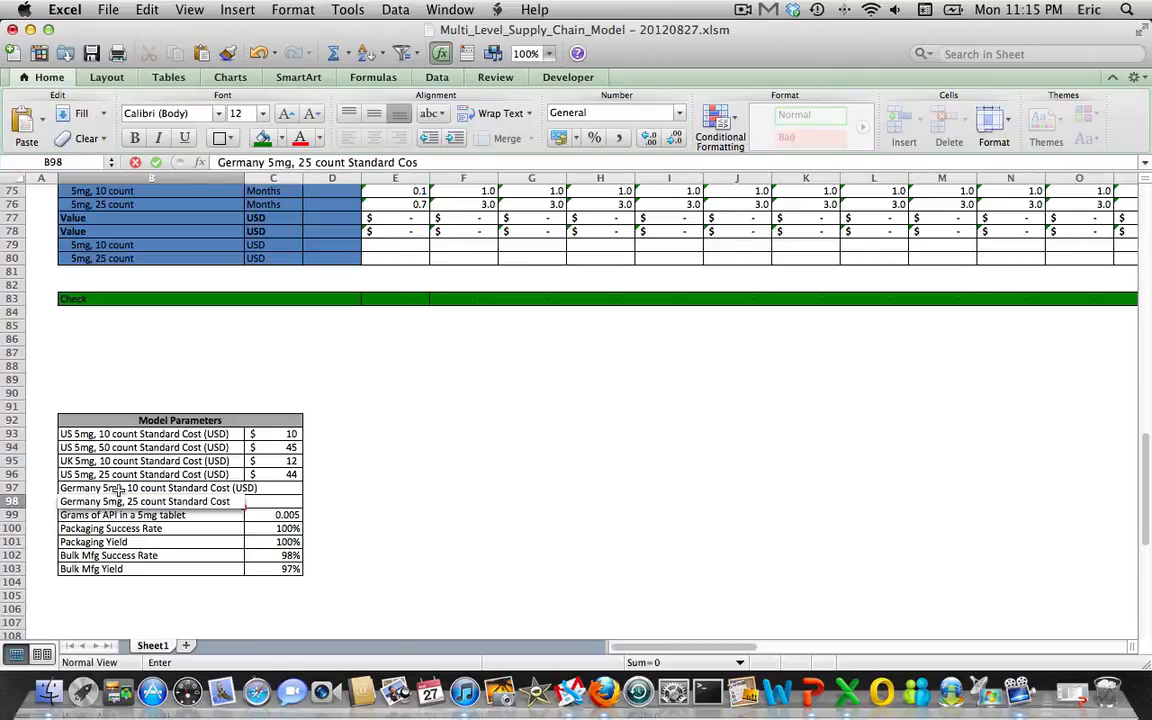
{"action": "type", "text": ")"}
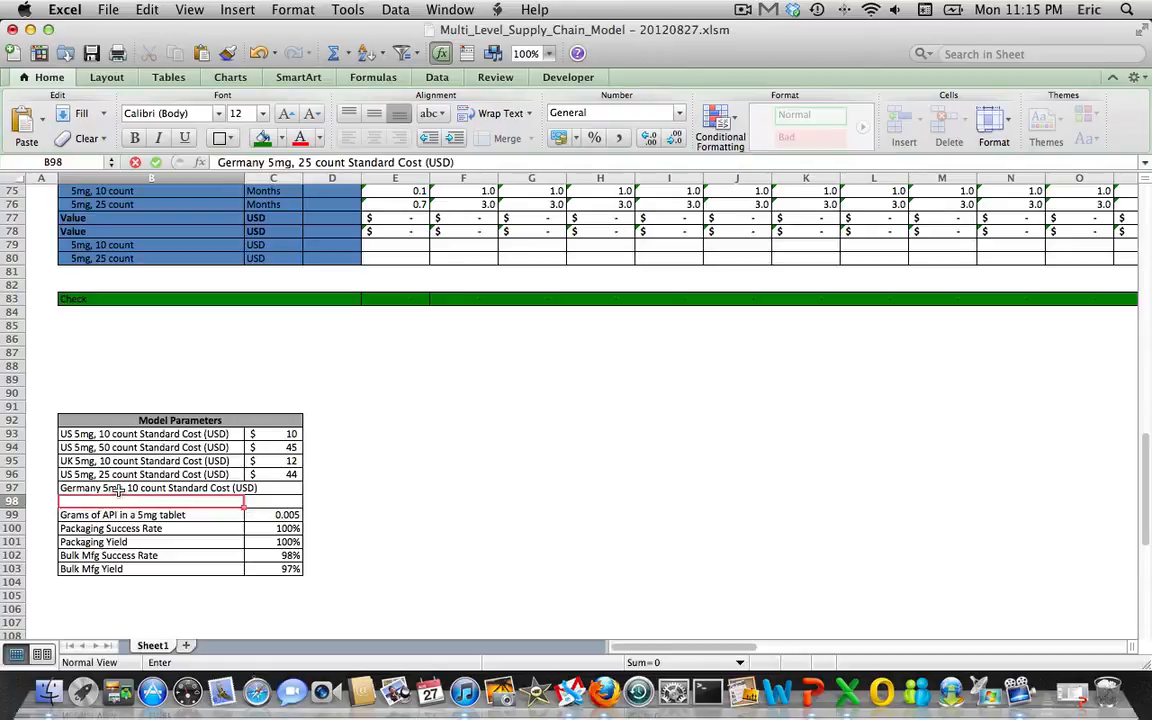
{"action": "key", "text": "Return"}
{"action": "left_click_drag", "start_coordinate": [243, 178], "coordinate": [269, 178]}
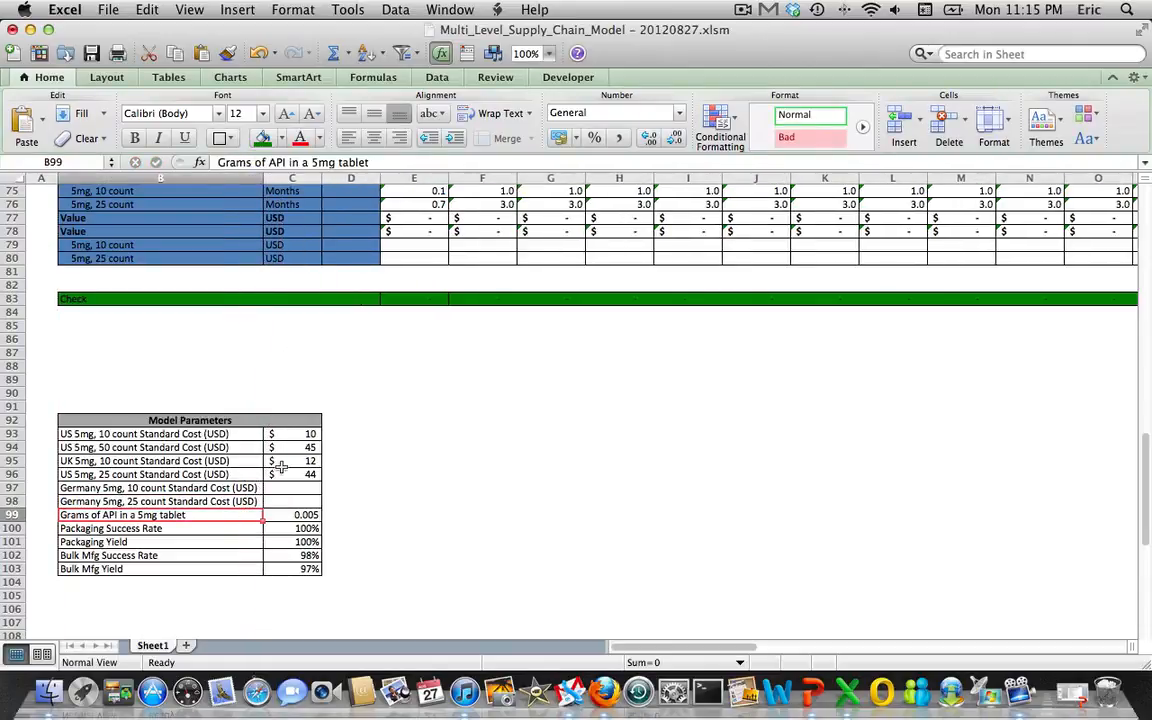
- Enter the Germany standard costs in C97 and C98: 15 for the 10 count and 52 for the 25 count
{"action": "left_click", "coordinate": [287, 485]}
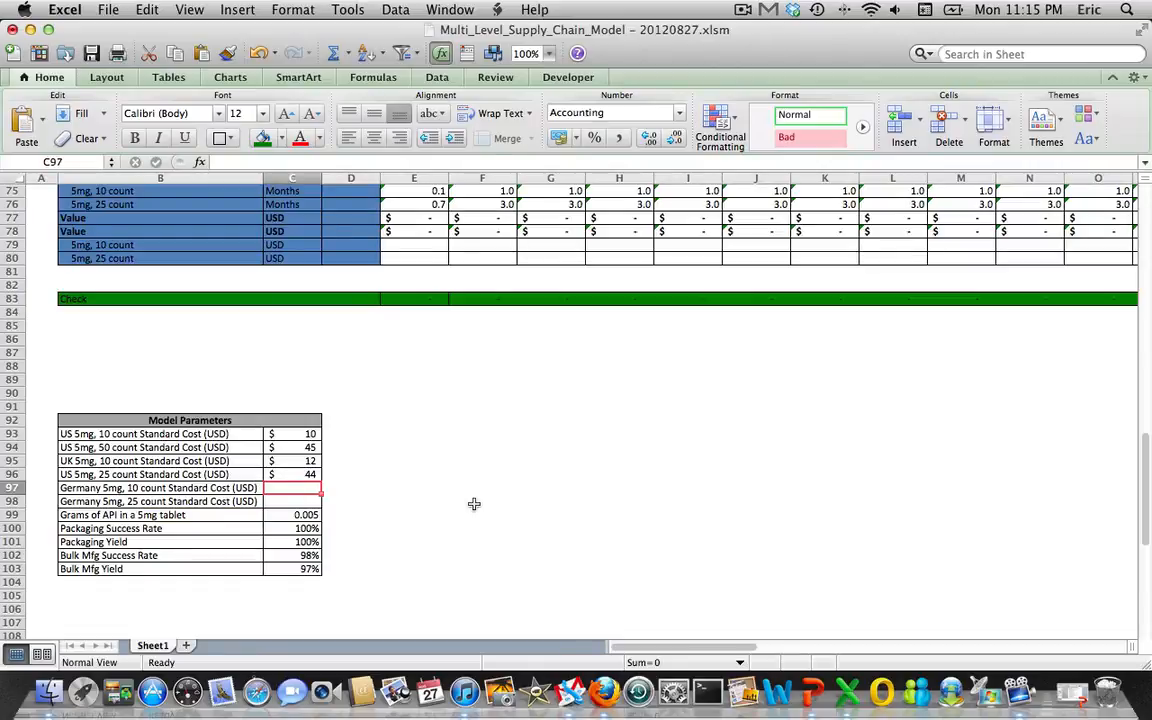
{"action": "type", "text": "15"}
{"action": "key", "text": "Return"}
{"action": "type", "text": "5"}
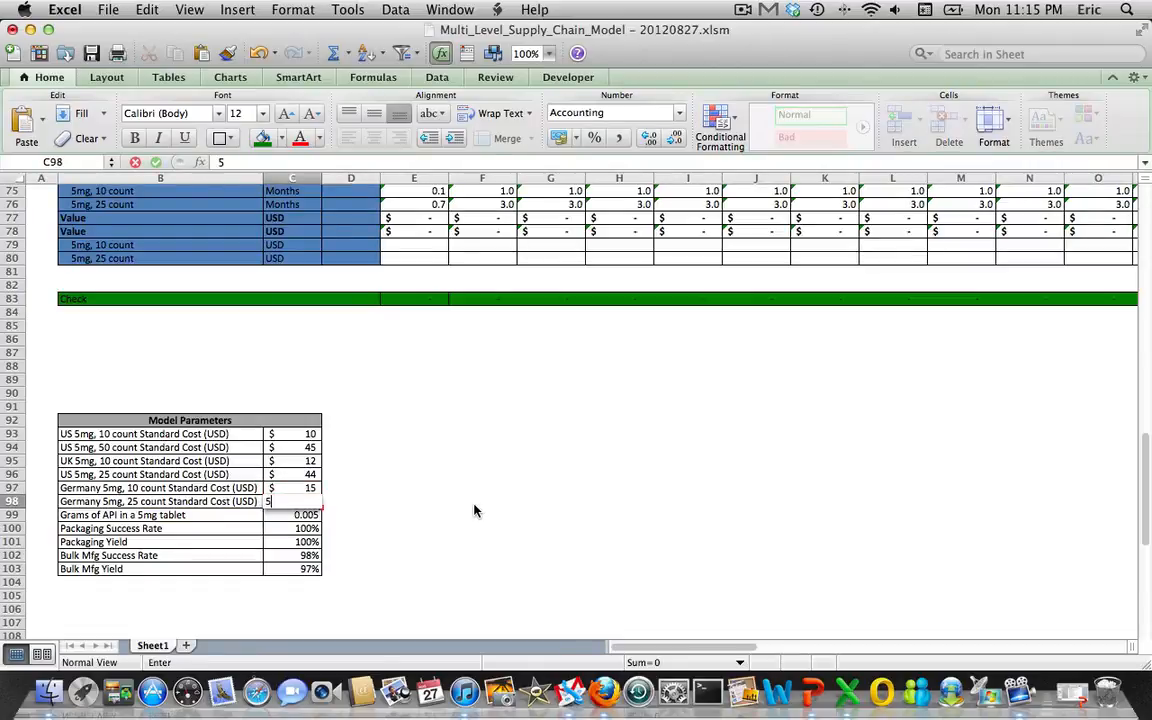
{"action": "type", "text": "2"}
{"action": "key", "text": "Return"}
- Enter the formula =E71*$C$97 in E79, valuing the Germany 10 count inventory at its standard cost
{"action": "key", "text": "Right"}
{"action": "key", "text": "Up"}
{"action": "key", "text": "Up"}
{"action": "key", "text": "Up"}
{"action": "key", "text": "Up"}
{"action": "key", "text": "Up"}
{"action": "key", "text": "Up"}
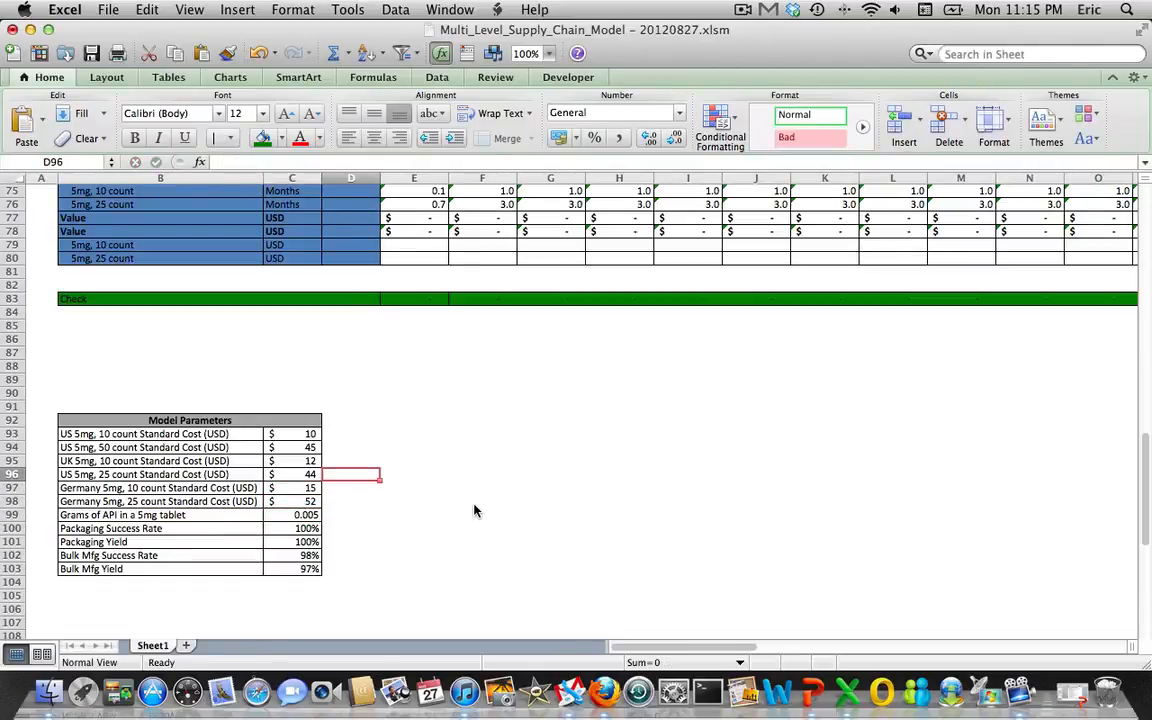
{"action": "key", "text": "Up"}
{"action": "key", "text": "Up"}
{"action": "key", "text": "Up"}
{"action": "key", "text": "Up"}
{"action": "key", "text": "Up"}
{"action": "key", "text": "Up"}
{"action": "key", "text": "Up"}
{"action": "key", "text": "Up"}
{"action": "key", "text": "Up"}
{"action": "key", "text": "Up"}
{"action": "key", "text": "Up"}
{"action": "key", "text": "Up"}
{"action": "key", "text": "Up"}
{"action": "key", "text": "Up"}
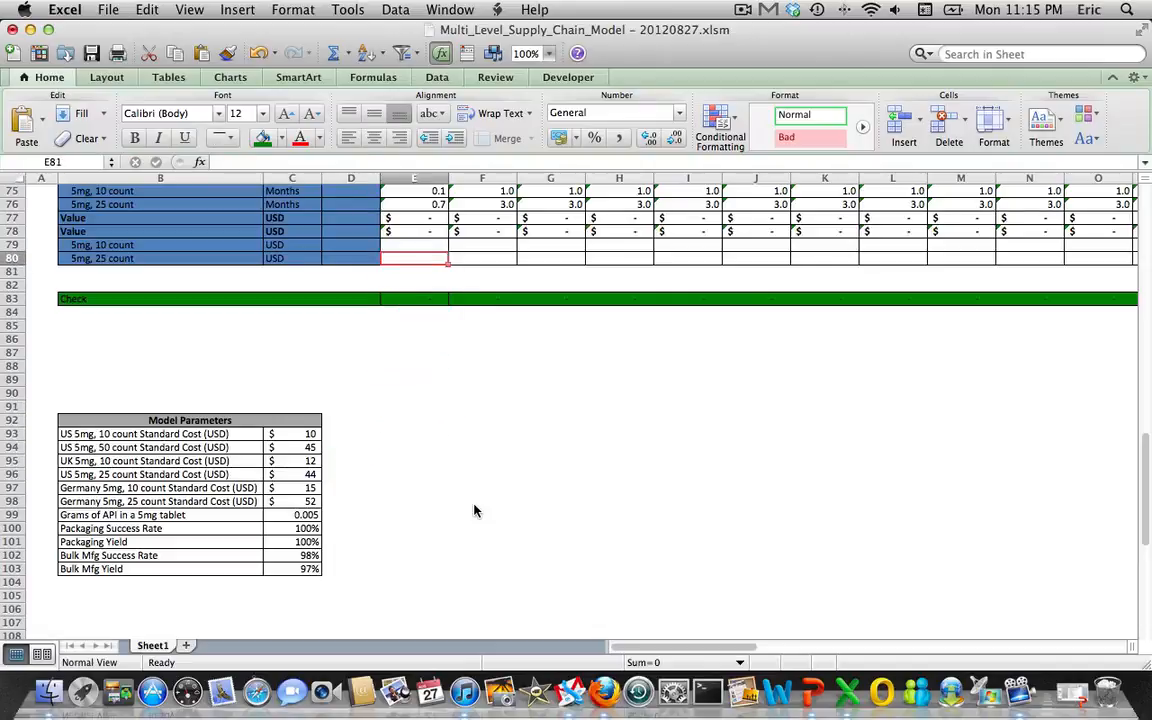
{"action": "scroll", "coordinate": [506, 465], "scroll_direction": "up", "scroll_amount": 5}
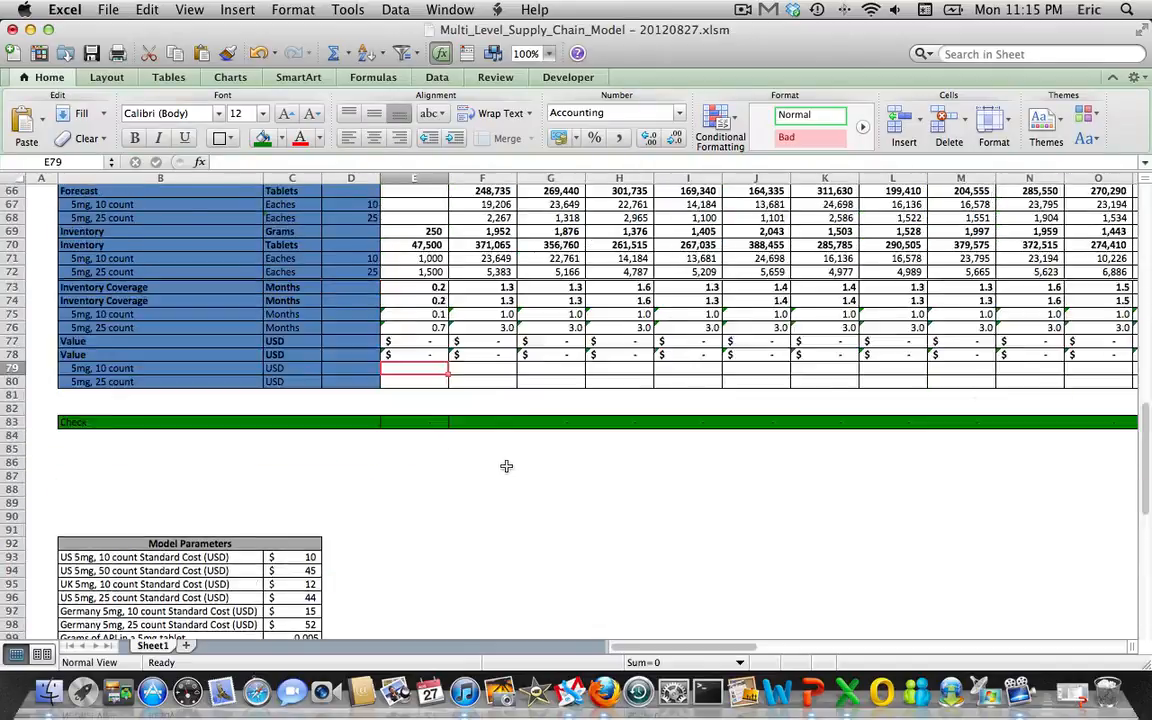
{"action": "scroll", "coordinate": [506, 465], "scroll_direction": "down", "scroll_amount": 1}
{"action": "type", "text": "="}
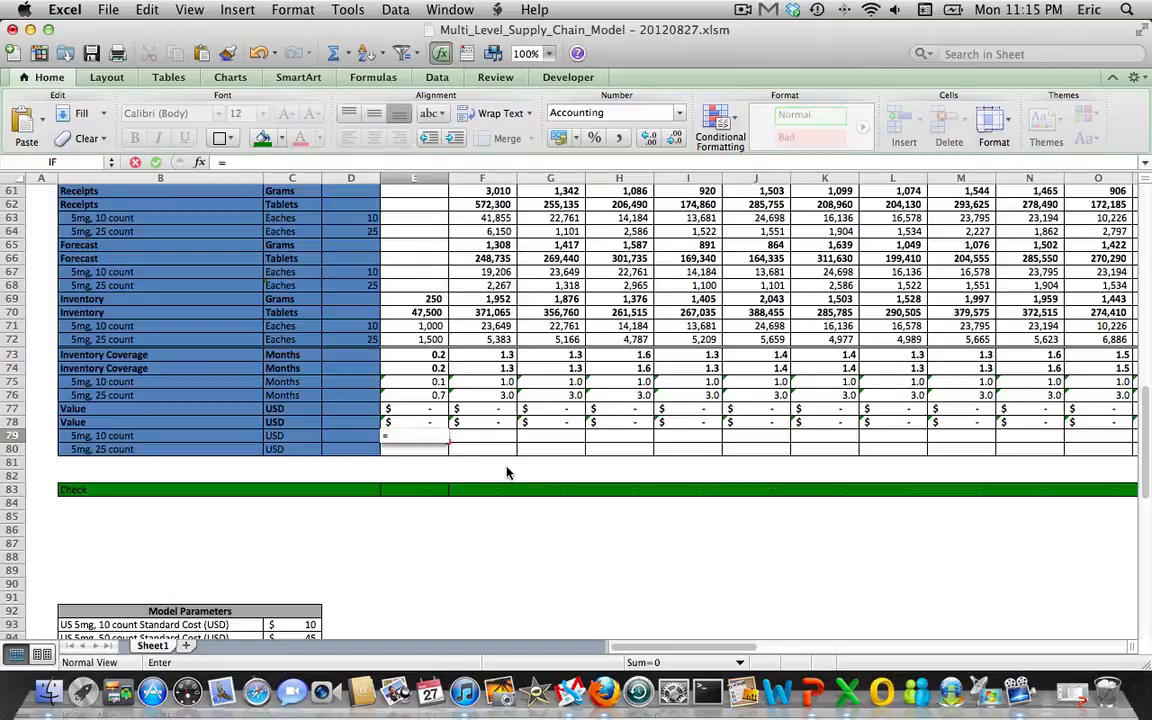
{"action": "key", "text": "Up"}
{"action": "key", "text": "Up"}
{"action": "key", "text": "Up"}
{"action": "key", "text": "Up"}
{"action": "key", "text": "Up"}
{"action": "key", "text": "Up"}
{"action": "key", "text": "Up"}
{"action": "key", "text": "Up"}
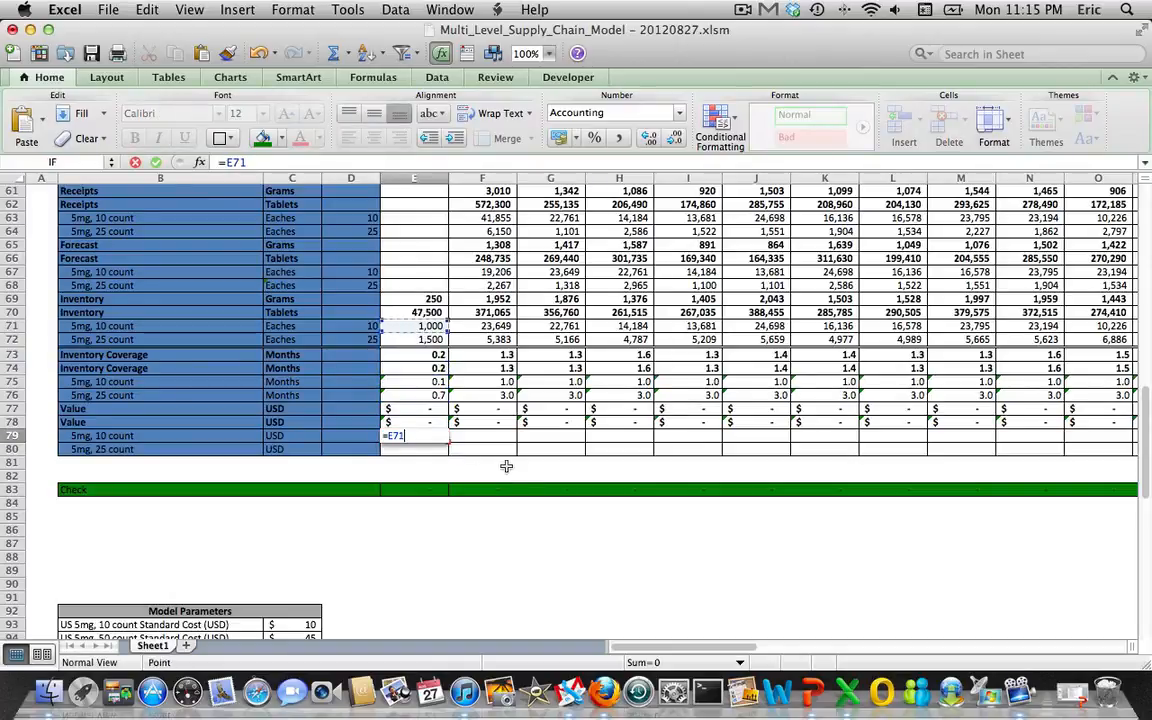
{"action": "type", "text": "*"}
{"action": "scroll", "coordinate": [430, 552], "scroll_direction": "up", "scroll_amount": 9}
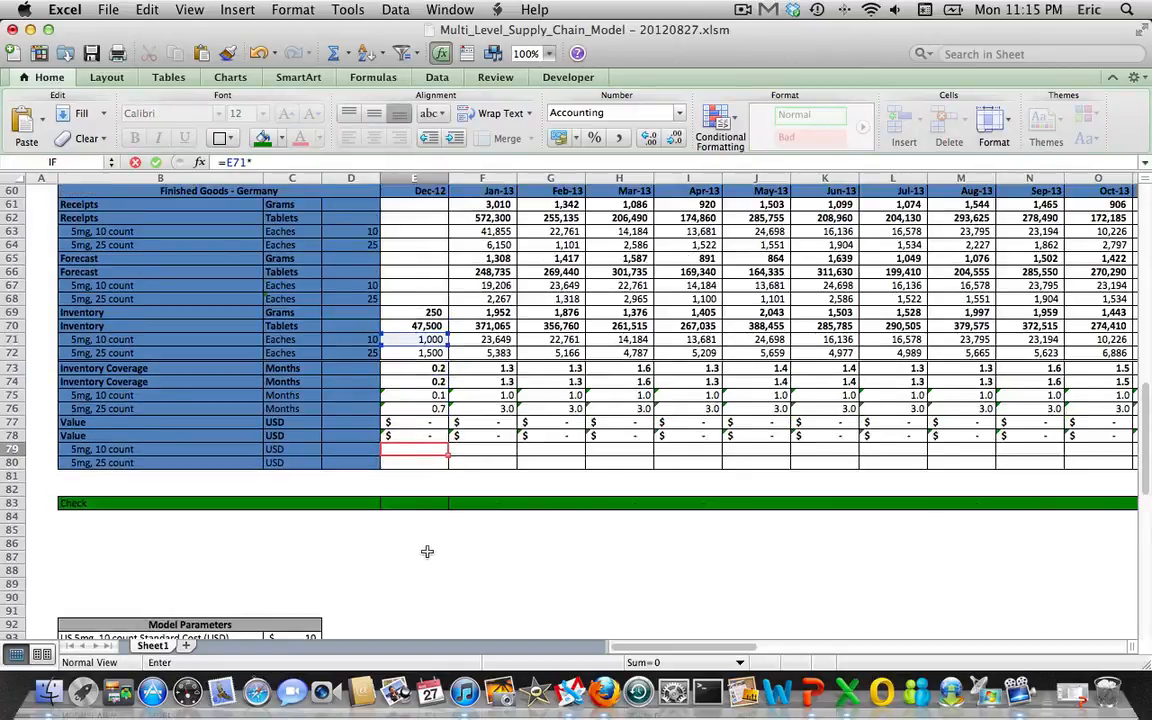
{"action": "scroll", "coordinate": [428, 555], "scroll_direction": "down", "scroll_amount": 18}
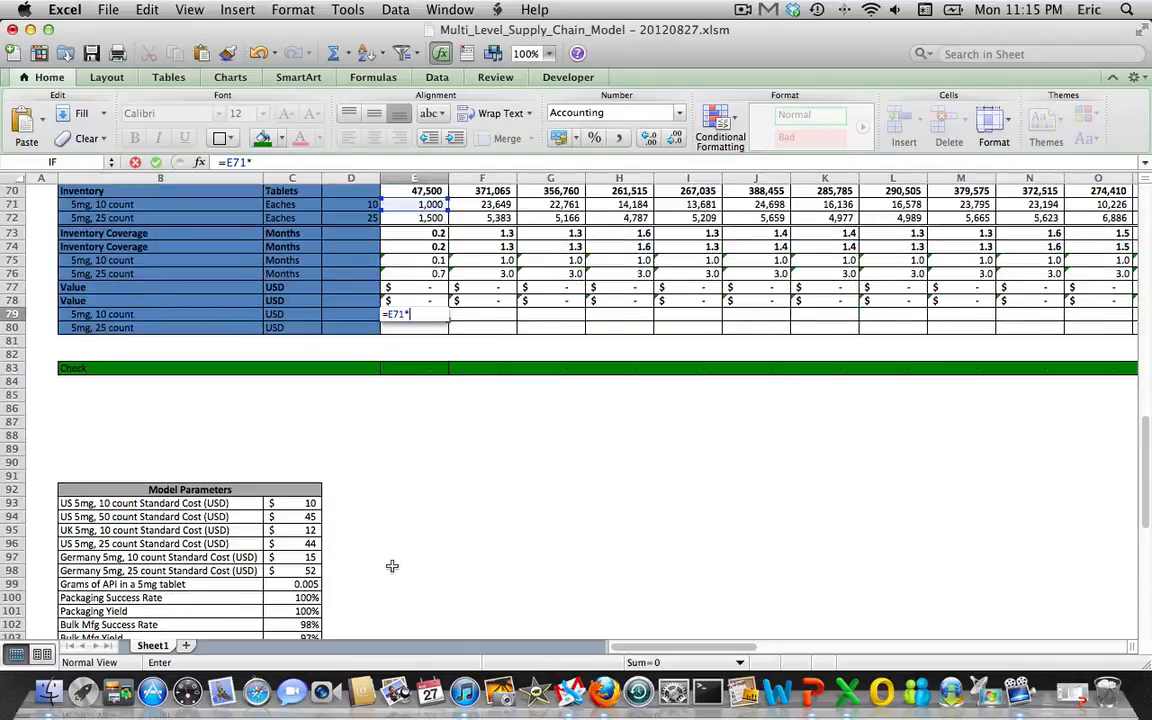
{"action": "scroll", "coordinate": [392, 566], "scroll_direction": "down", "scroll_amount": 1}
{"action": "left_click", "coordinate": [302, 543]}
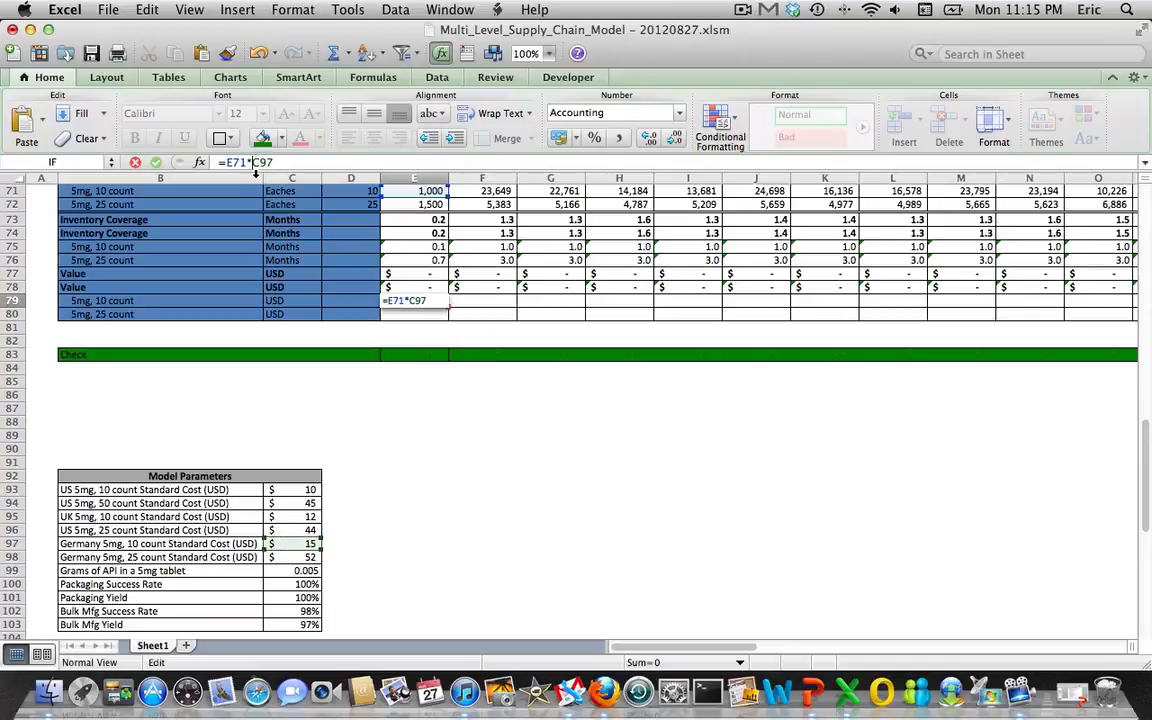
{"action": "key", "text": "Return"}
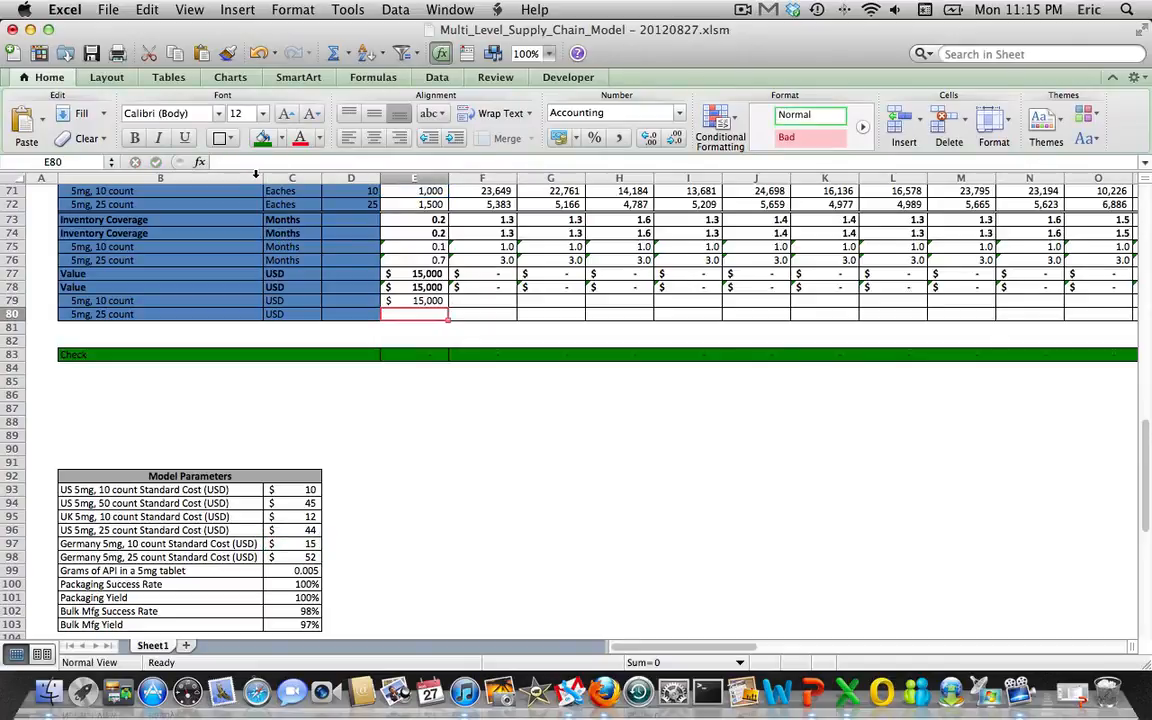
- Enter a formula in E80 that multiplies the 25 count inventory in E72 by the fixed Germany 25 count standard cost in C98
{"action": "type", "text": "="}
{"action": "key", "text": "Up"}
{"action": "key", "text": "Up"}
{"action": "key", "text": "Up"}
{"action": "key", "text": "Up"}
{"action": "key", "text": "Up"}
{"action": "key", "text": "Up"}
{"action": "key", "text": "Up"}
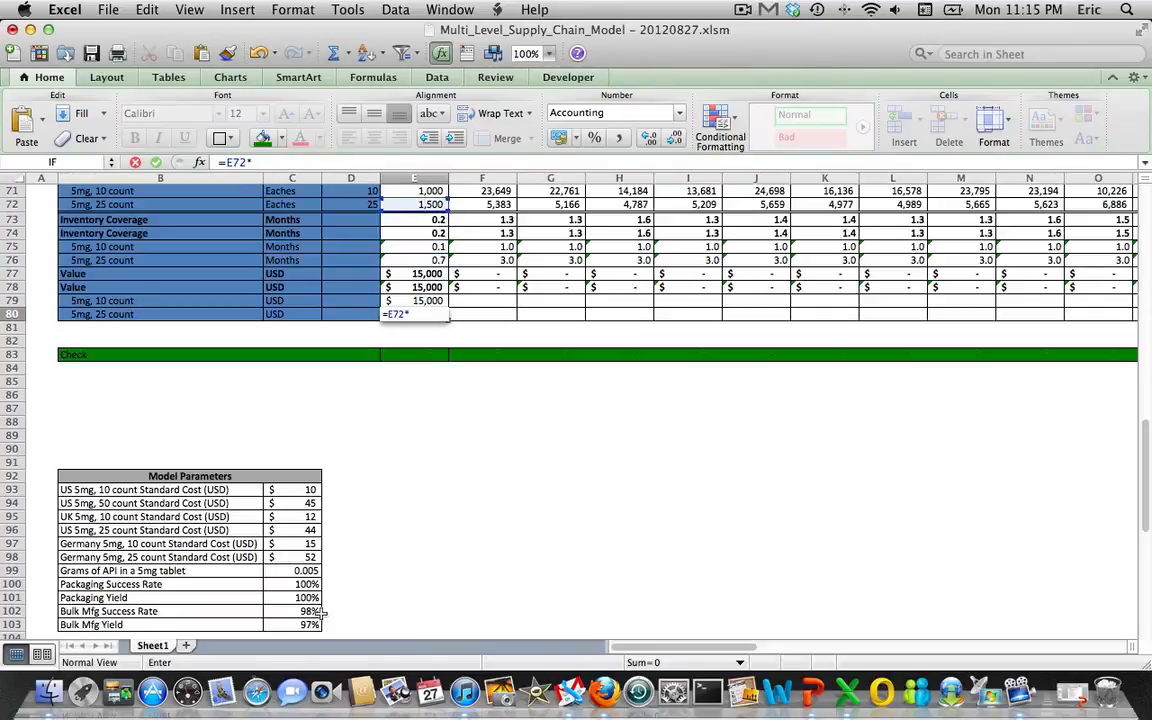
{"action": "type", "text": "*"}
{"action": "left_click", "coordinate": [305, 556]}
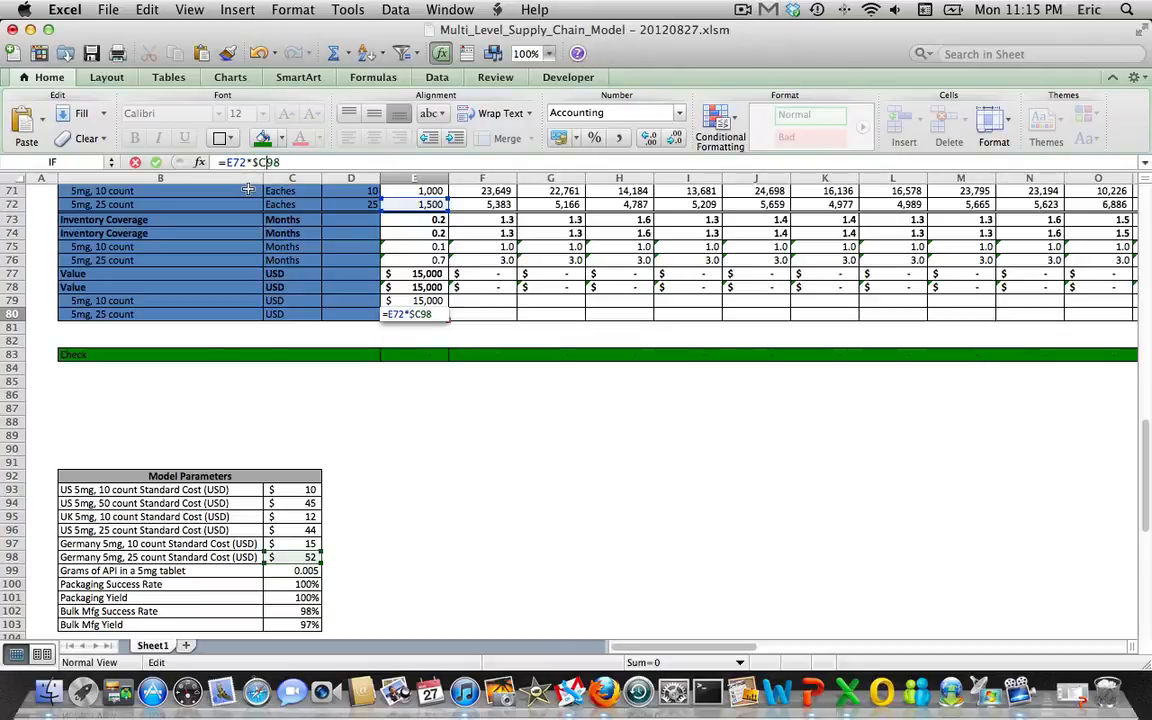
{"action": "key", "text": "Return"}
- Fill the value formulas in E79 and E80 across the Germany table through column AO
{"action": "key", "text": "Up"}
{"action": "key", "text": "Up"}
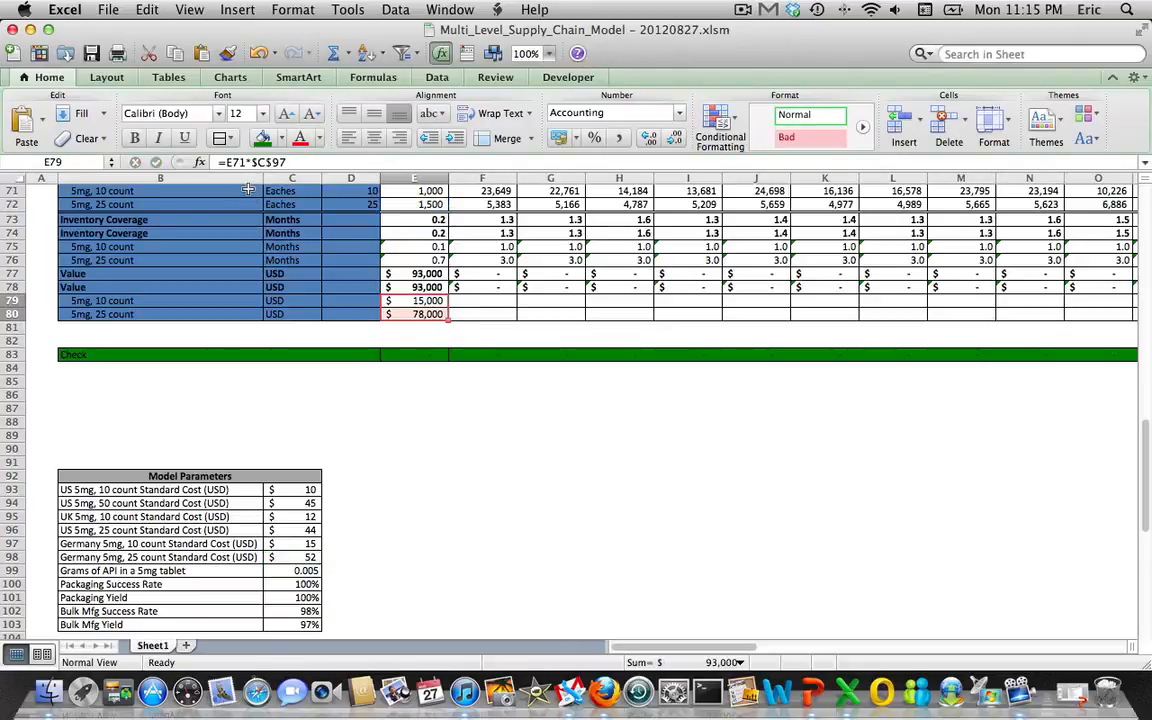
{"action": "left_click_drag", "start_coordinate": [447, 318], "coordinate": [887, 324]}
{"action": "key", "text": "Left"}
{"action": "key", "text": "Left"}
{"action": "key", "text": "Left"}
{"action": "key", "text": "Left"}
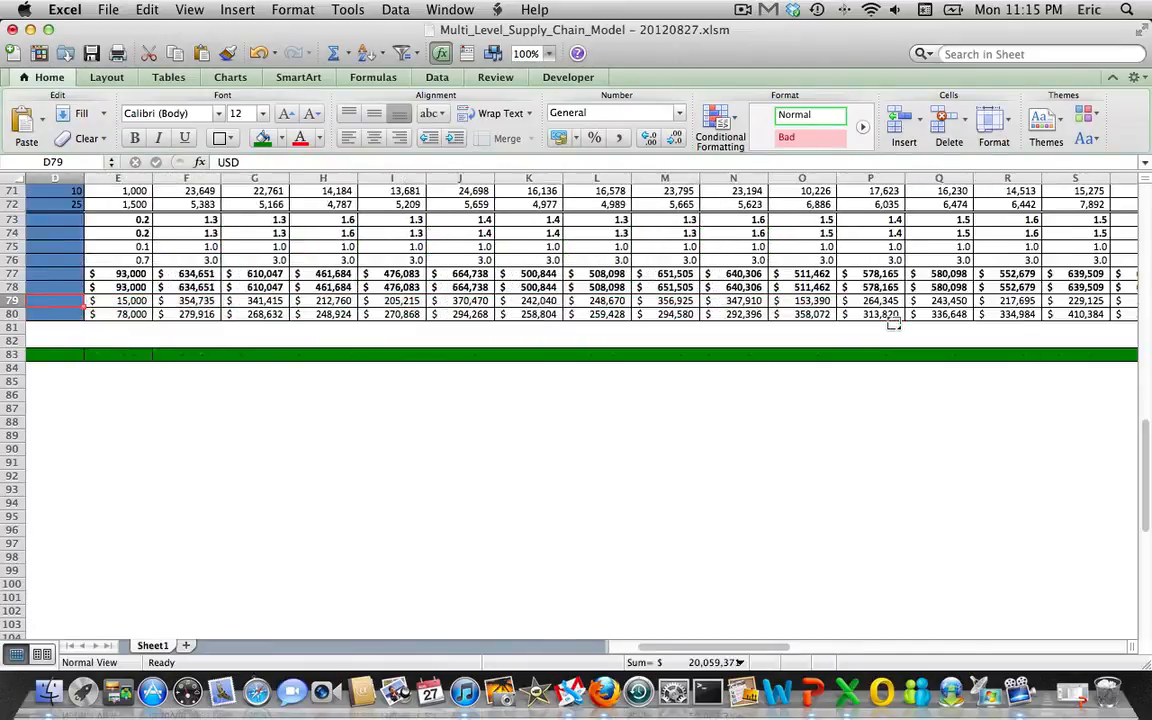
- Clear only the contents of the Germany table's Dec-12 starting inventory cells, E71 and E72
{"action": "key", "text": "Up"}
{"action": "key", "text": "Up"}
{"action": "key", "text": "Up"}
{"action": "key", "text": "Up"}
{"action": "key", "text": "Up"}
{"action": "key", "text": "Up"}
{"action": "key", "text": "Up"}
{"action": "key", "text": "Up"}
{"action": "key", "text": "Up"}
{"action": "key", "text": "Up"}
{"action": "key", "text": "Up"}
{"action": "key", "text": "Up"}
{"action": "key", "text": "Up"}
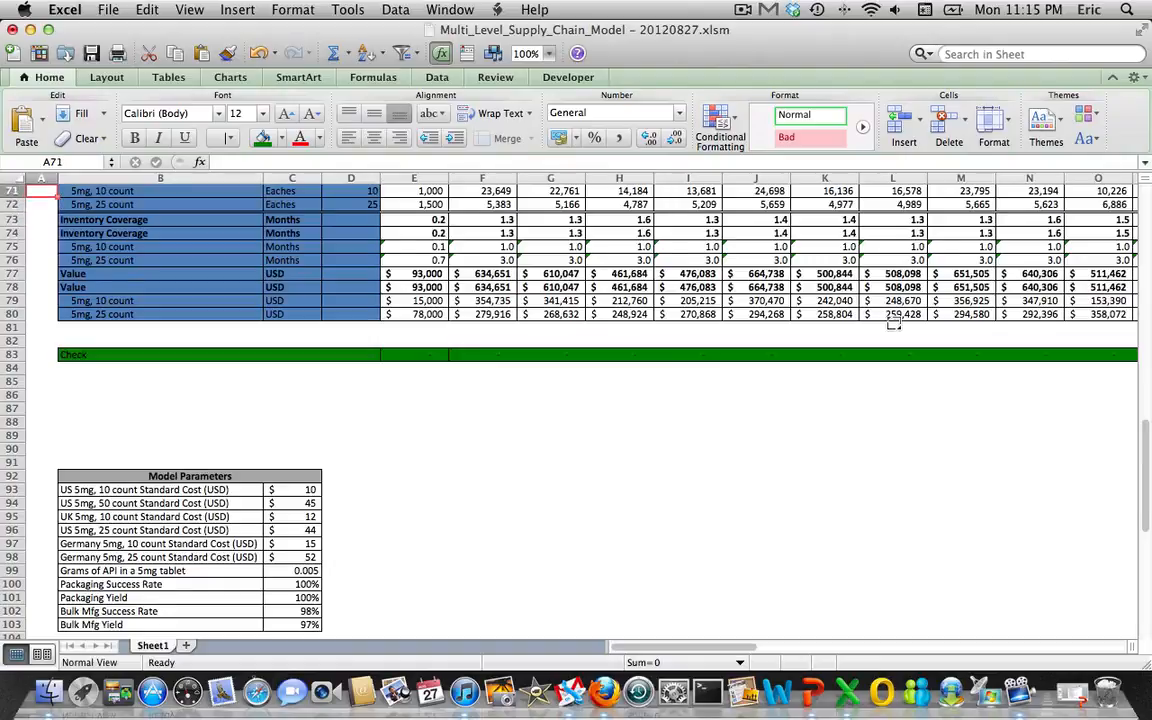
{"action": "key", "text": "Right"}
{"action": "key", "text": "Right"}
{"action": "key", "text": "Down"}
{"action": "key", "text": "Down"}
{"action": "key", "text": "Down"}
{"action": "key", "text": "Right"}
{"action": "key", "text": "Right"}
{"action": "key", "text": "Down"}
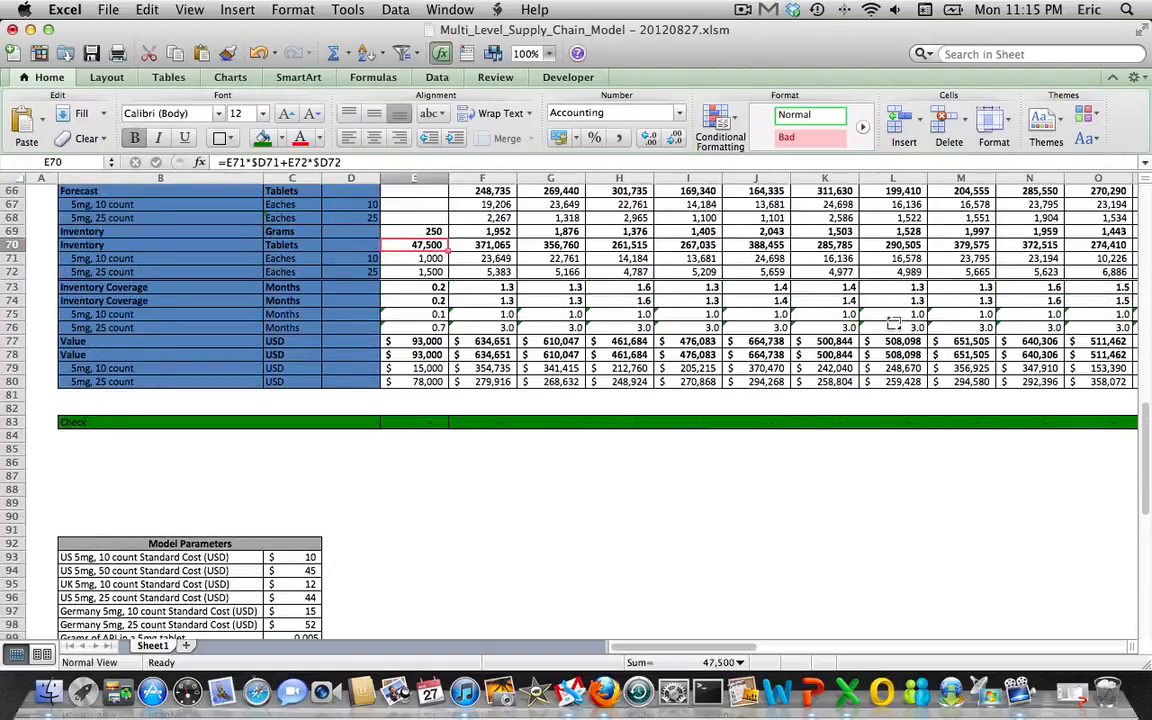
{"action": "key", "text": "Down"}
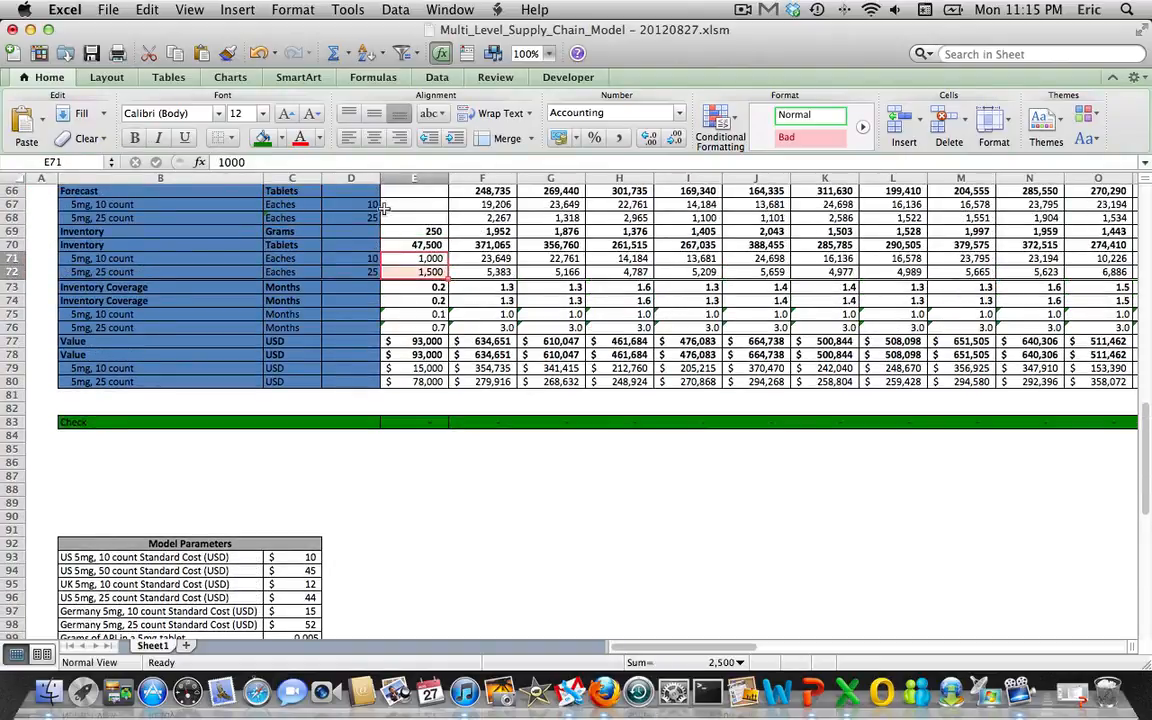
{"action": "left_click", "coordinate": [104, 139]}
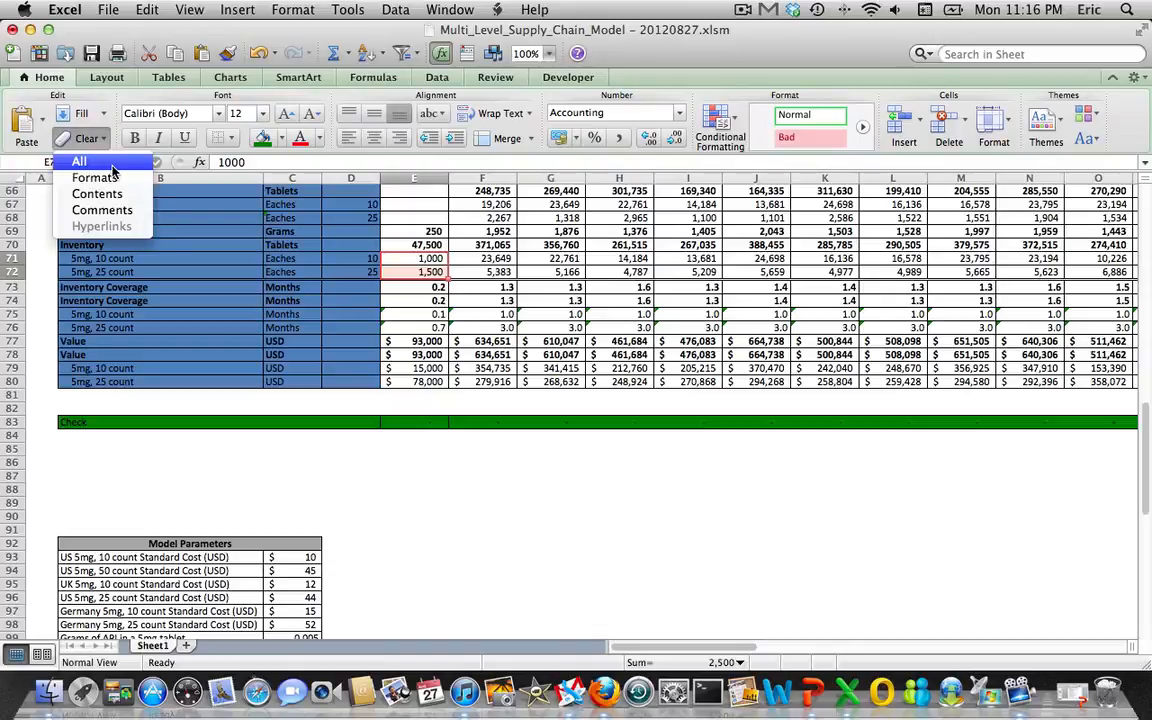
{"action": "left_click", "coordinate": [108, 190]}
- Clear only the contents of the Germany table's 10 count and 25 count forecast rows, F67 through AO68
{"action": "key", "text": "Right"}
{"action": "key", "text": "Up"}
{"action": "key", "text": "Up"}
{"action": "key", "text": "Up"}
{"action": "key", "text": "Up"}
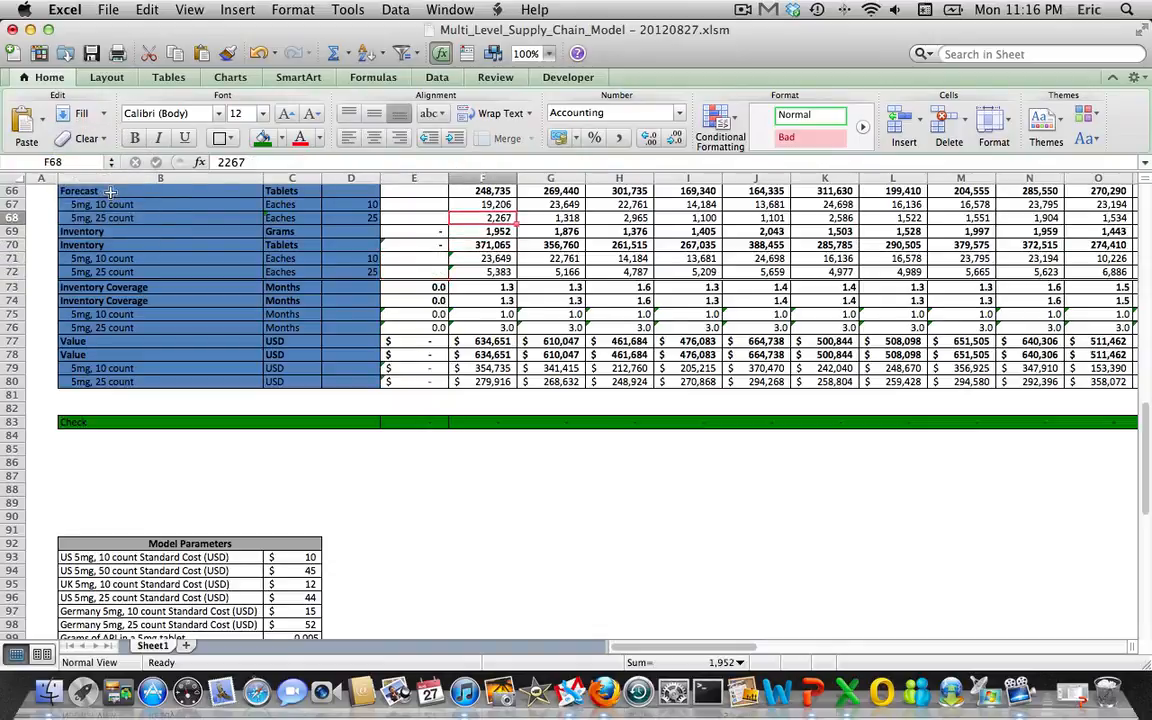
{"action": "key", "text": "shift+Down"}
{"action": "key", "text": "shift+Right"}
{"action": "key", "text": "shift+Right"}
{"action": "key", "text": "shift+Right"}
{"action": "key", "text": "shift+Right"}
{"action": "key", "text": "shift+Right"}
{"action": "key", "text": "shift+Right"}
{"action": "key", "text": "shift+Right"}
{"action": "key", "text": "shift+Right"}
{"action": "key", "text": "shift+Right"}
{"action": "key", "text": "shift+Right"}
{"action": "key", "text": "shift+Right"}
{"action": "key", "text": "shift+Right"}
{"action": "key", "text": "shift+Right"}
{"action": "key", "text": "shift+Right"}
{"action": "key", "text": "shift+Right"}
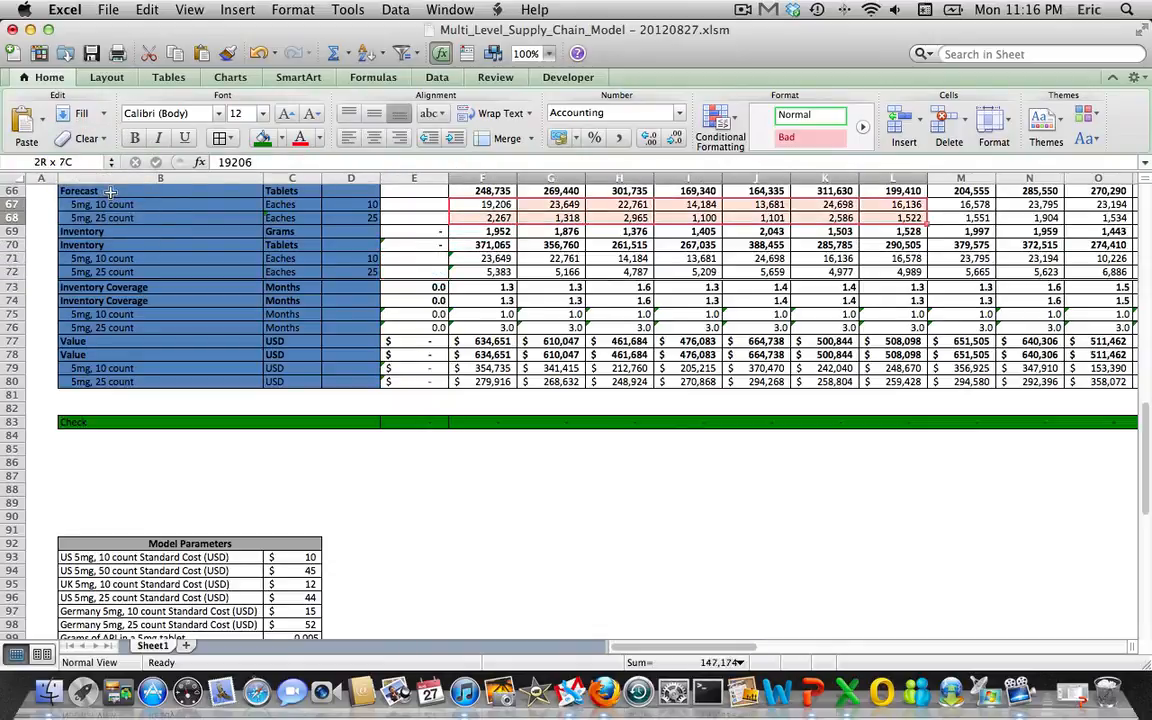
{"action": "key", "text": "shift+Right"}
{"action": "key", "text": "shift+Right"}
{"action": "key", "text": "shift+Right"}
{"action": "key", "text": "shift+Right"}
{"action": "key", "text": "shift+Right"}
{"action": "key", "text": "shift+Right"}
{"action": "key", "text": "shift+Right"}
{"action": "key", "text": "shift+Right"}
{"action": "key", "text": "shift+Right"}
{"action": "key", "text": "shift+Right"}
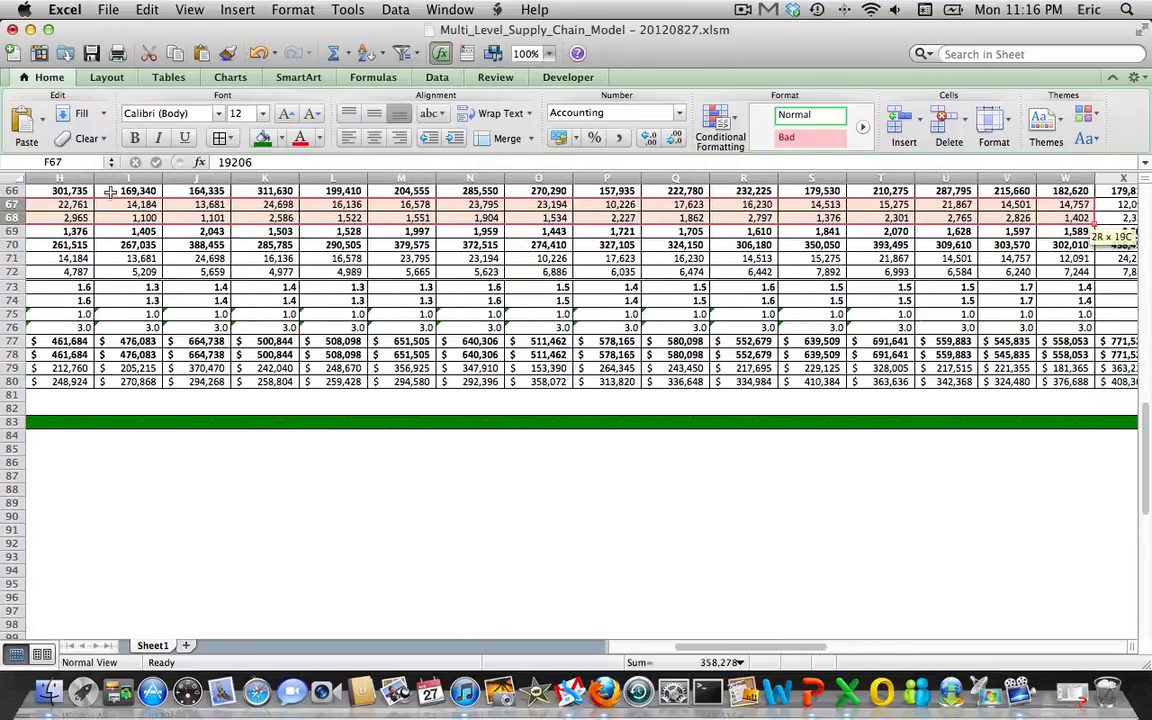
{"action": "key", "text": "shift+Right"}
{"action": "key", "text": "shift+Right"}
{"action": "key", "text": "shift+Right"}
{"action": "key", "text": "shift+Right"}
{"action": "key", "text": "shift+Right"}
{"action": "key", "text": "shift+Right"}
{"action": "key", "text": "shift+Right"}
{"action": "key", "text": "shift+Right"}
{"action": "key", "text": "shift+Right"}
{"action": "key", "text": "shift+Right"}
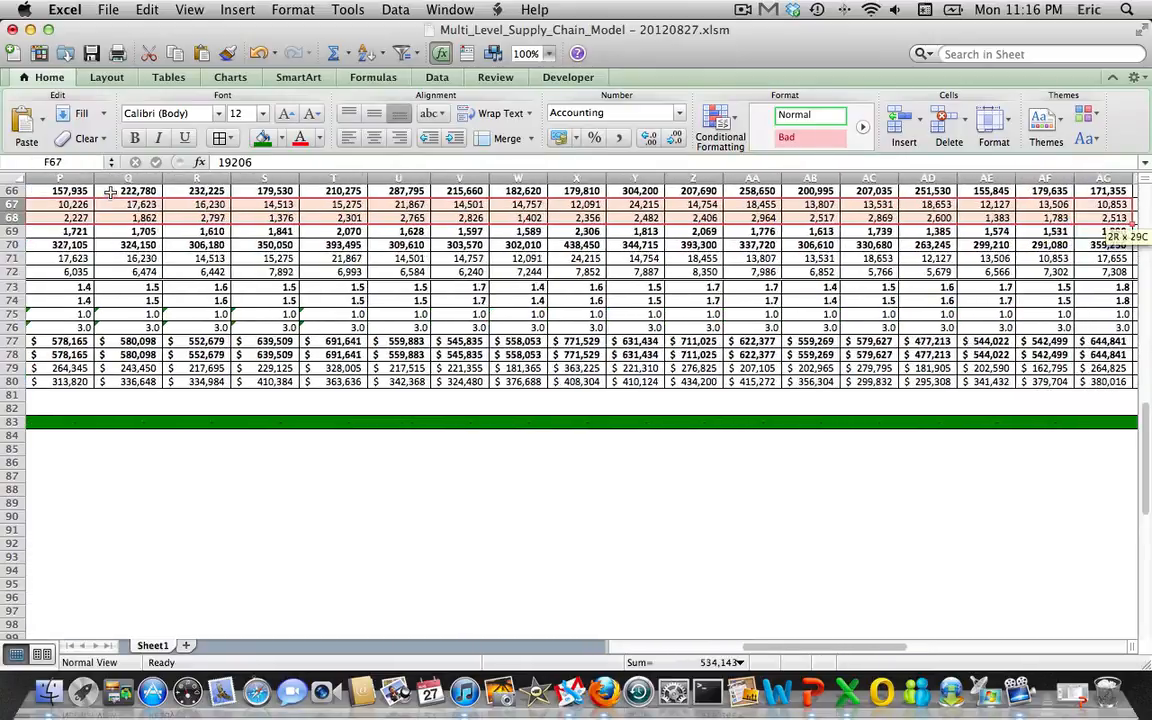
{"action": "key", "text": "shift+Right"}
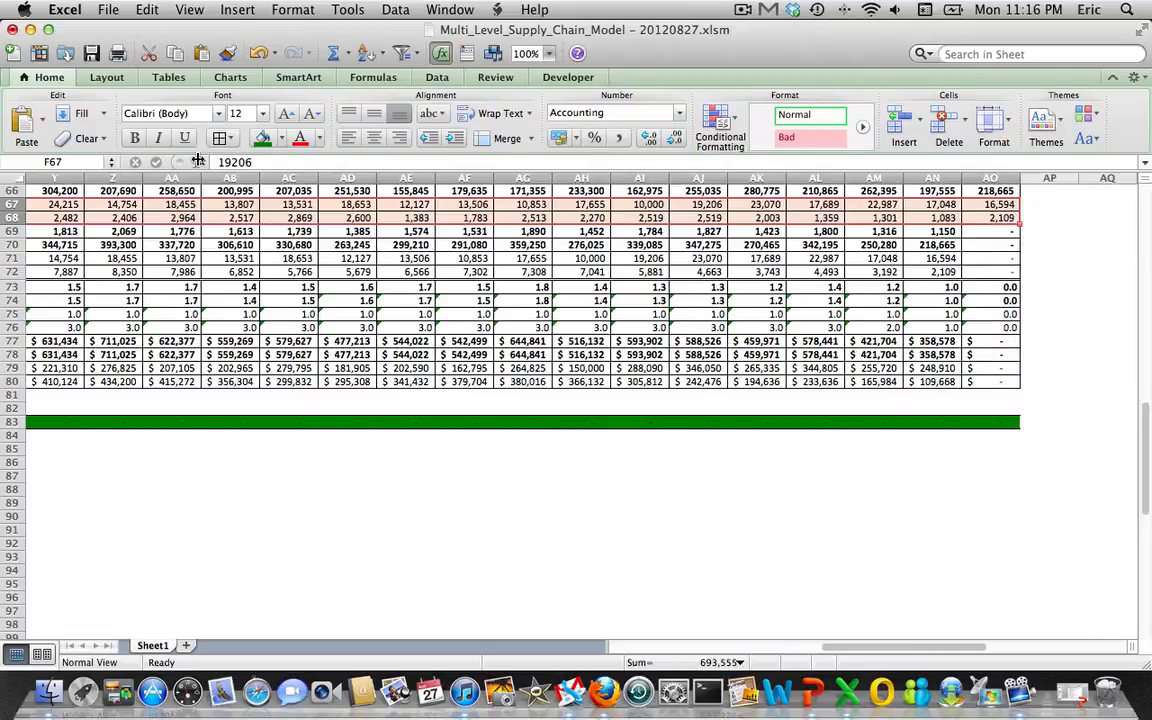
{"action": "left_click", "coordinate": [104, 142]}
{"action": "left_click", "coordinate": [112, 190]}
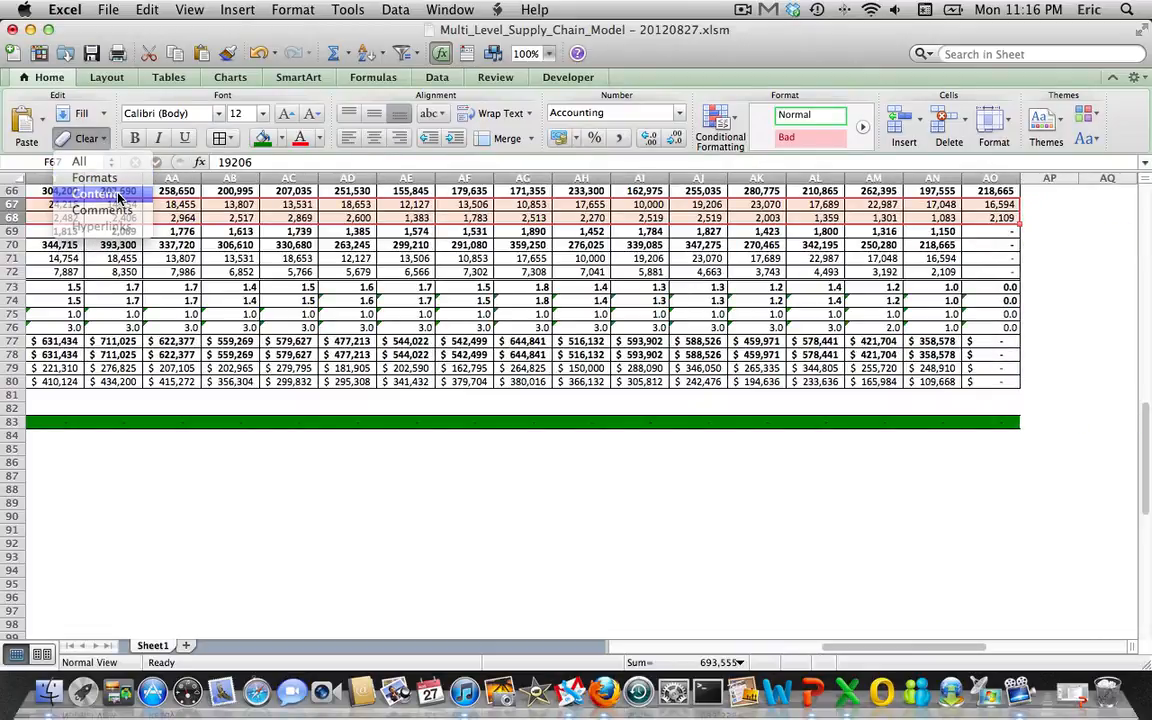
- Enter =RANDBETWEEN(200,500) in F67 as the Germany 10 count forecast for Jan-13
{"action": "key", "text": "Left"}
{"action": "key", "text": "Right"}
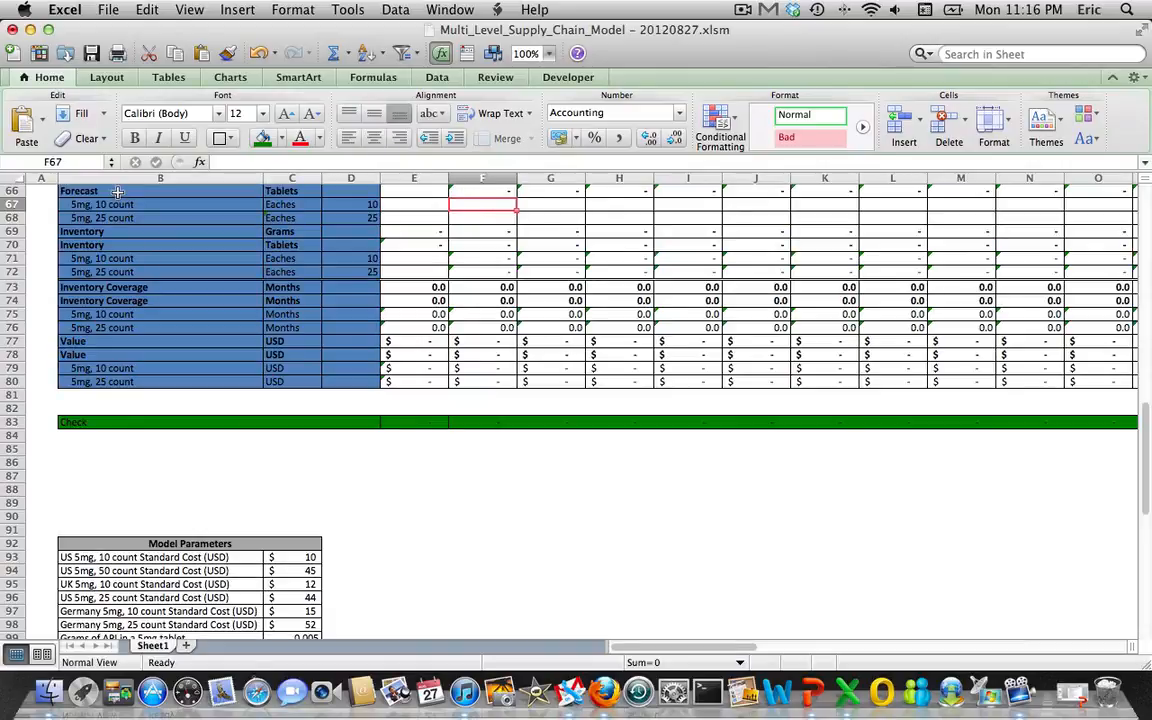
{"action": "key", "text": "Up"}
{"action": "key", "text": "Up"}
{"action": "key", "text": "Up"}
{"action": "key", "text": "Up"}
{"action": "key", "text": "Down"}
{"action": "key", "text": "Down"}
{"action": "key", "text": "Down"}
{"action": "key", "text": "Down"}
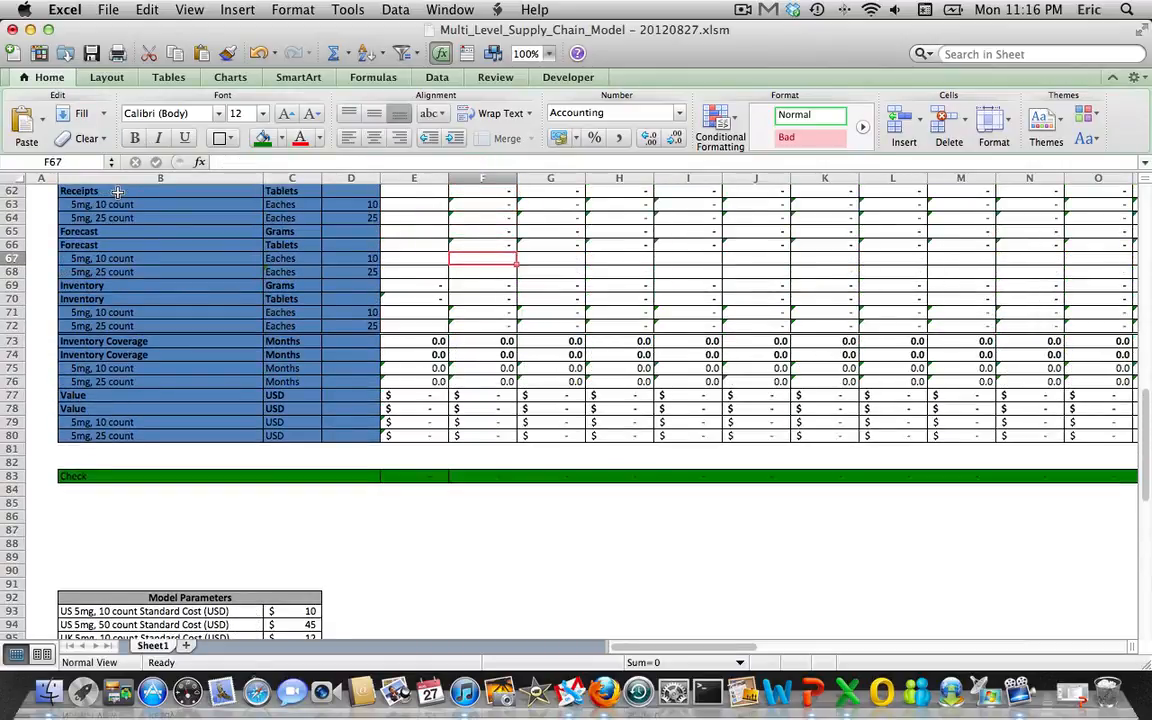
{"action": "type", "text": "=ra"}
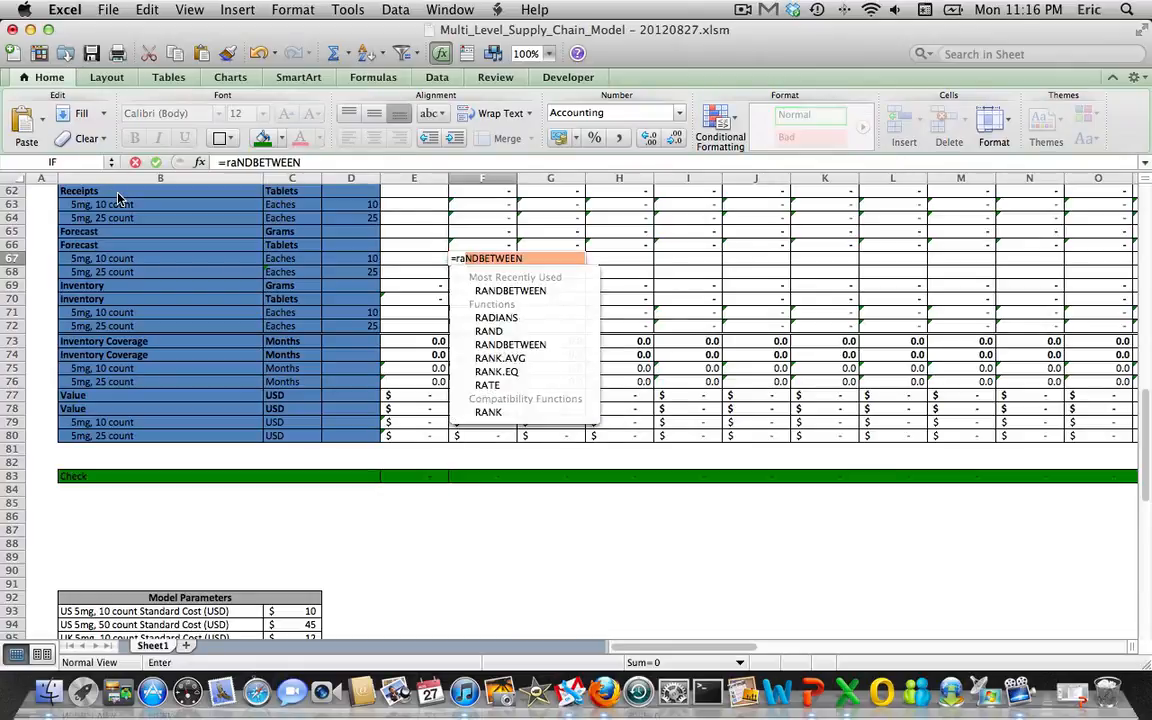
{"action": "type", "text": "ndbetween("}
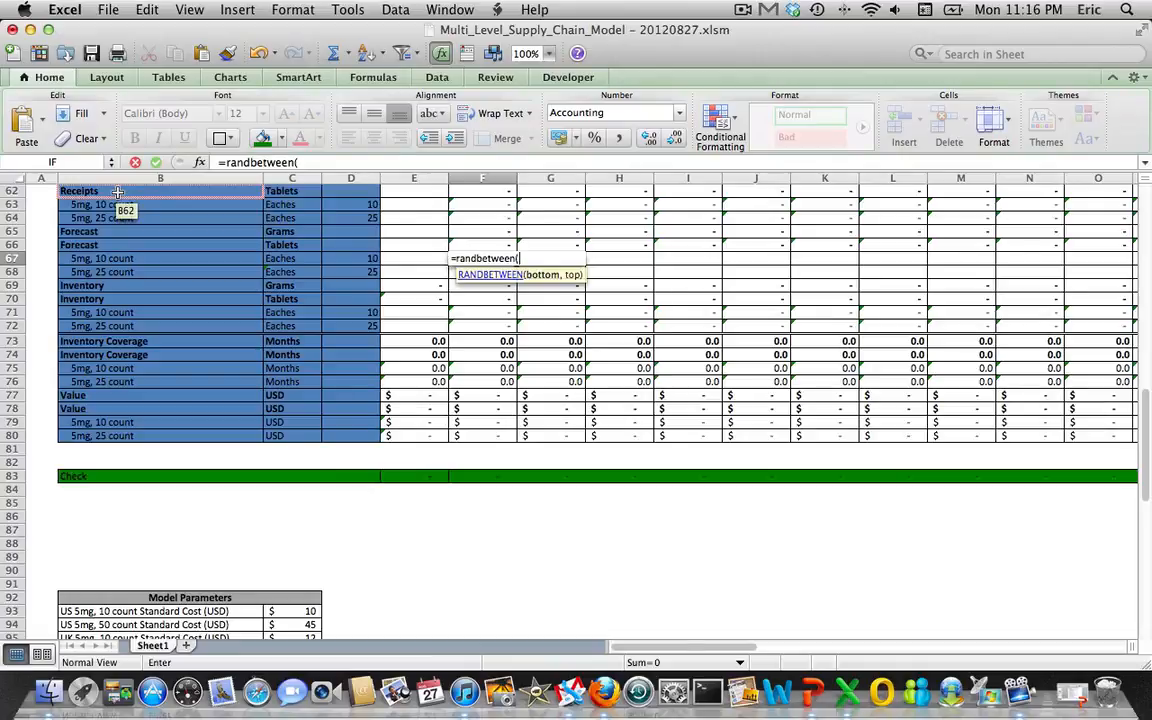
{"action": "type", "text": "200,"}
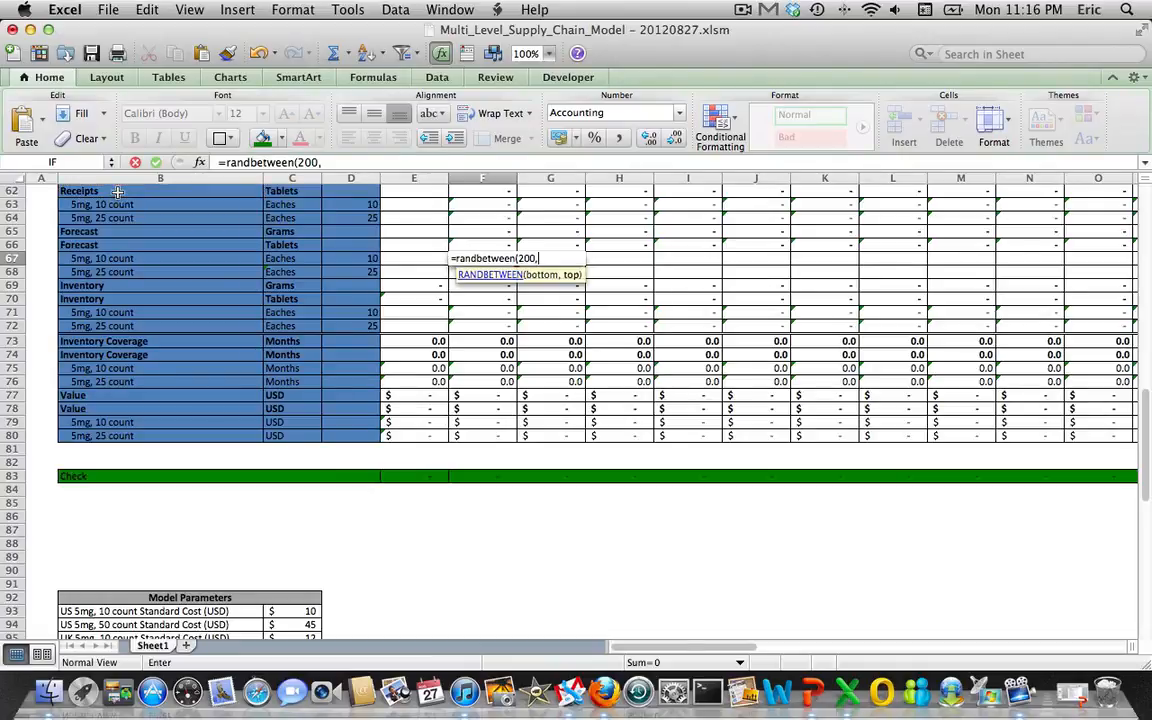
{"action": "type", "text": "500)"}
{"action": "key", "text": "Return"}
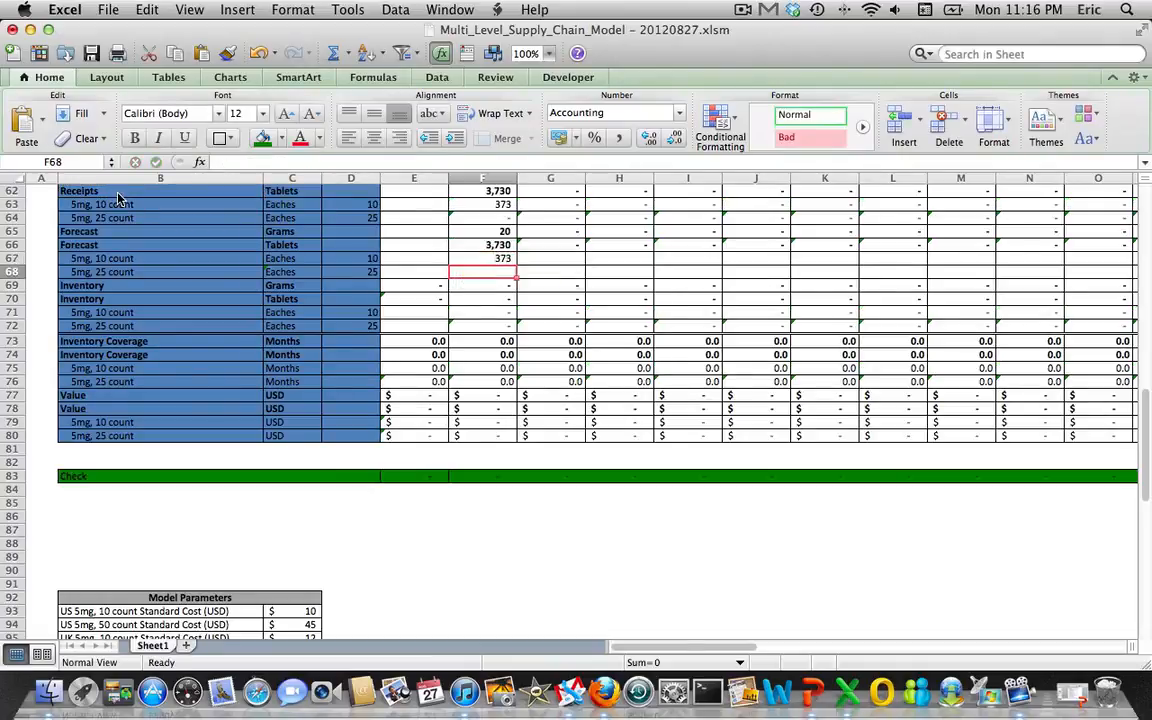
- Enter =RANDBETWEEN(100,500) in F68 as the Germany 25 count forecast for Jan-13
{"action": "type", "text": "=randbetween("}
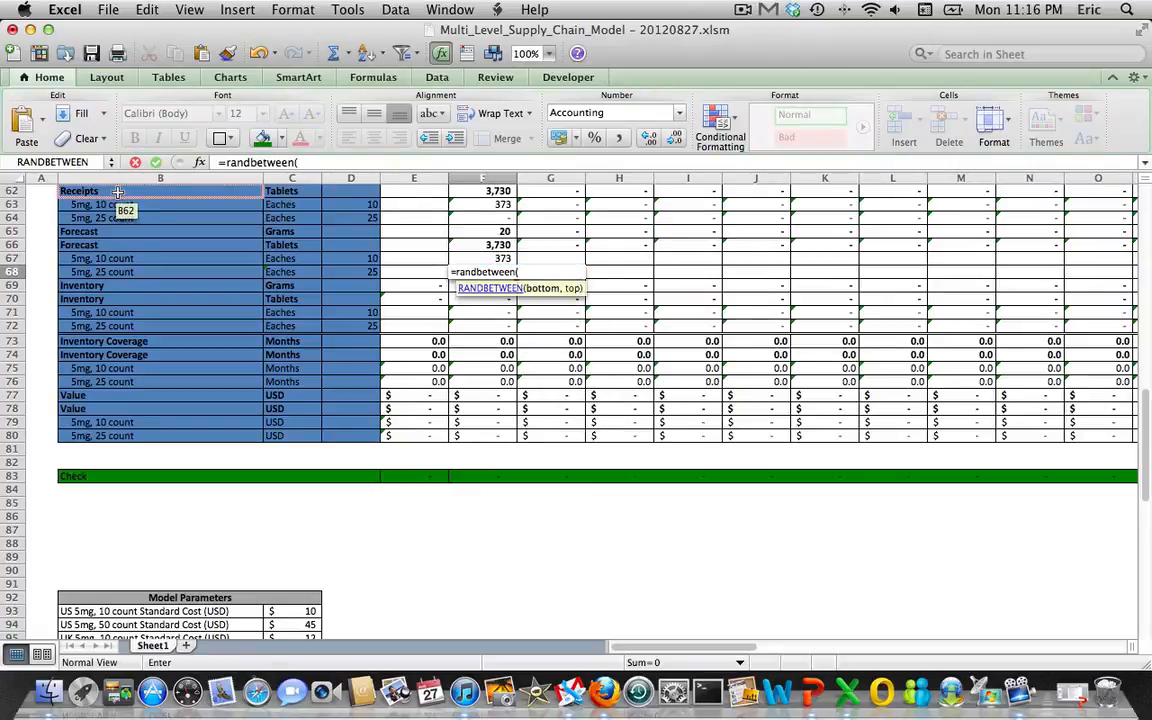
{"action": "type", "text": "100,500"}
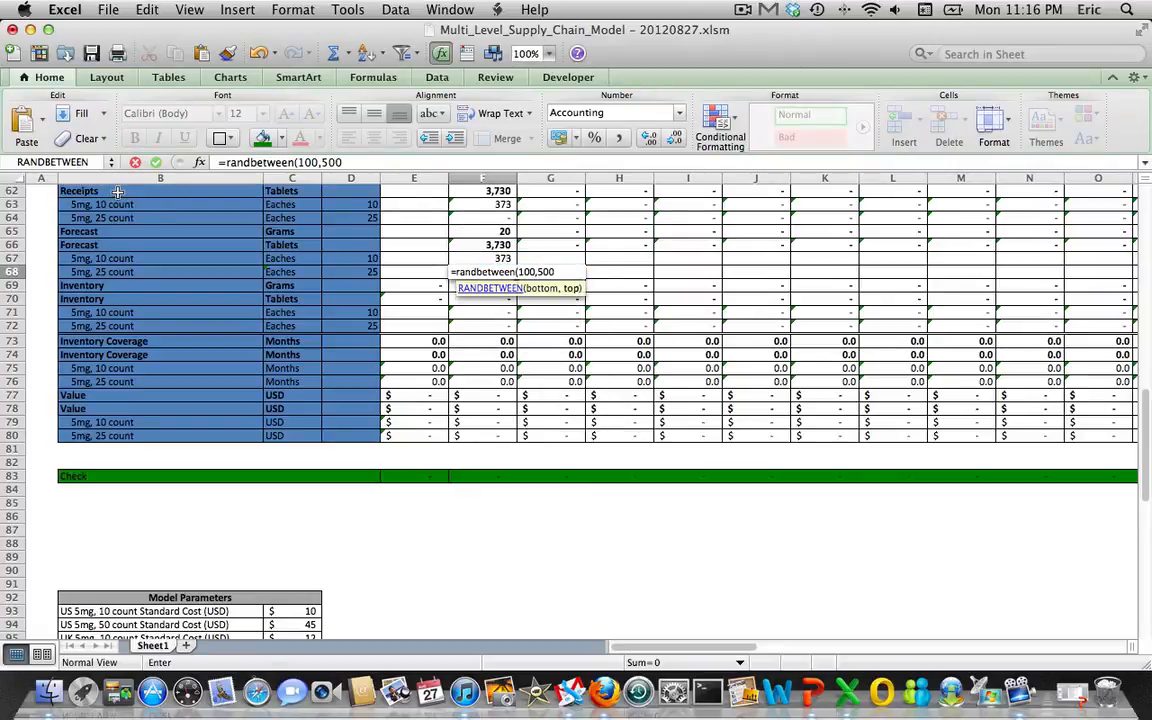
{"action": "type", "text": ")"}
{"action": "key", "text": "Return"}
- Fill the random forecast formulas in F67 and F68 across the Germany table through column AO
{"action": "key", "text": "Up"}
{"action": "key", "text": "Up"}
{"action": "key", "text": "shift+Down"}
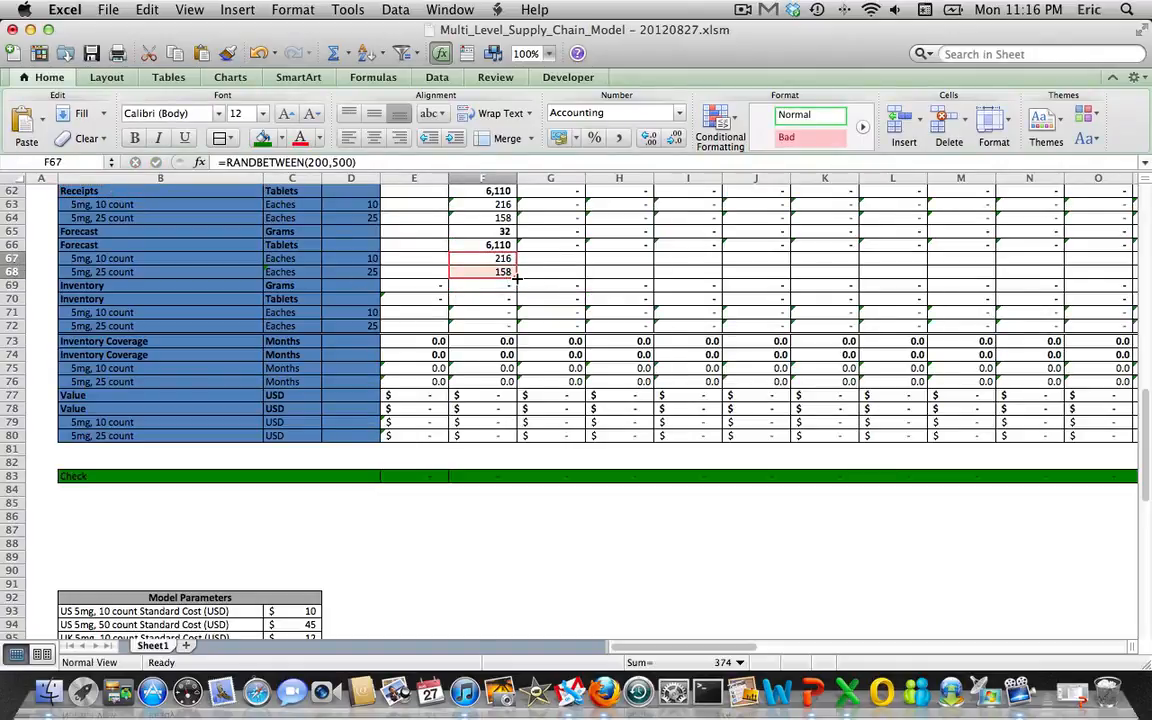
{"action": "left_click_drag", "start_coordinate": [515, 277], "coordinate": [972, 287]}
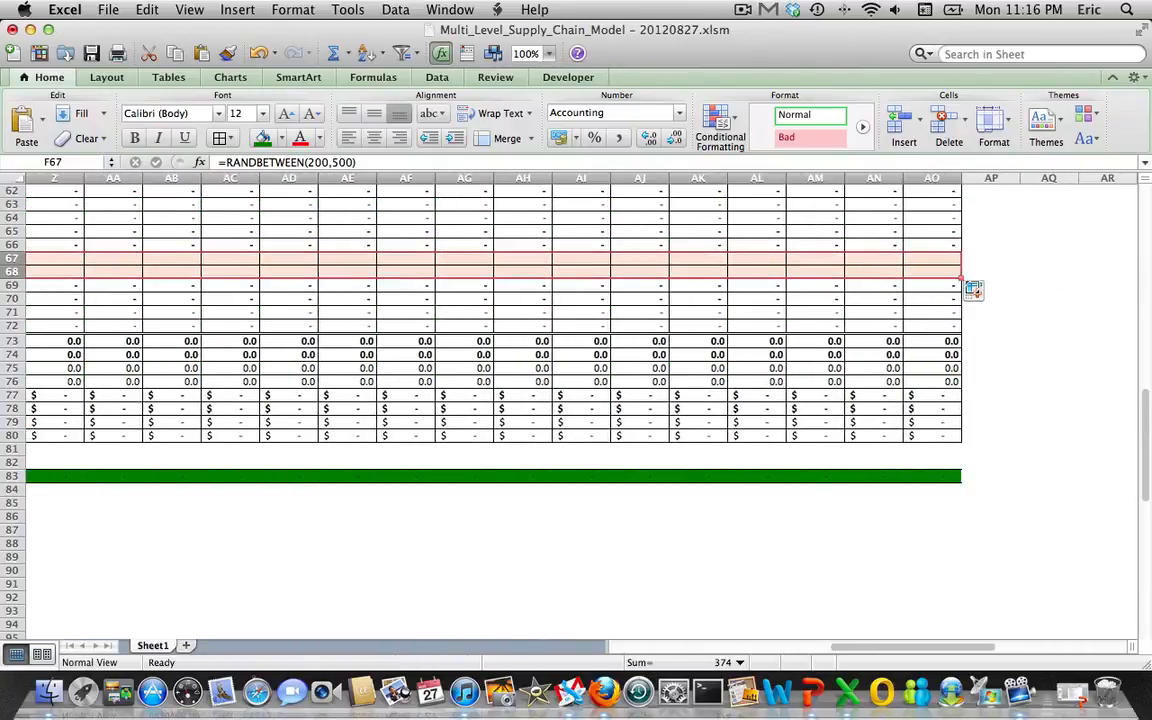
{"action": "key", "text": "Left"}
{"action": "key", "text": "Left"}
{"action": "key", "text": "Left"}
{"action": "key", "text": "Left"}
{"action": "key", "text": "Right"}
{"action": "key", "text": "Right"}
{"action": "key", "text": "Right"}
{"action": "key", "text": "Right"}
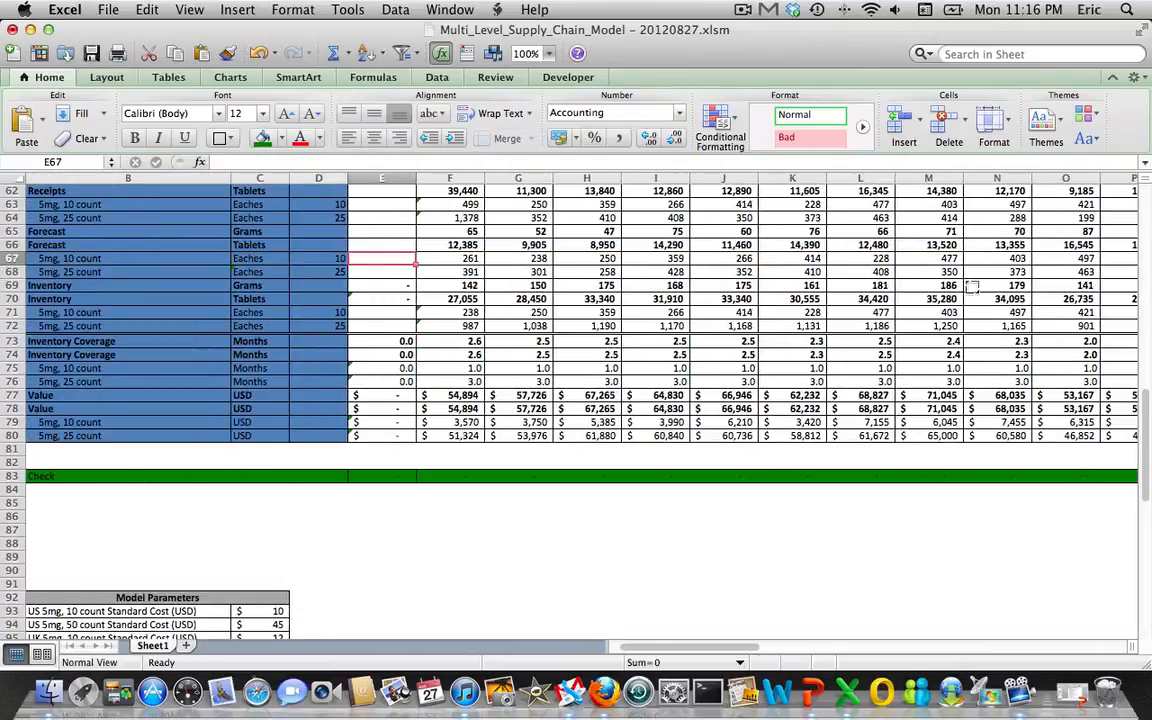
- Replace the random forecast formulas in F67 through AO68 of the Germany table with their fixed values
{"action": "key", "text": "shift+Down"}
{"action": "key", "text": "shift+Right"}
{"action": "key", "text": "shift+Right"}
{"action": "key", "text": "shift+Right"}
{"action": "key", "text": "shift+Right"}
{"action": "key", "text": "shift+Right"}
{"action": "key", "text": "shift+Right"}
{"action": "key", "text": "shift+Right"}
{"action": "key", "text": "shift+Right"}
{"action": "key", "text": "shift+Right"}
{"action": "key", "text": "shift+Right"}
{"action": "key", "text": "shift+Right"}
{"action": "key", "text": "shift+Right"}
{"action": "key", "text": "shift+Right"}
{"action": "key", "text": "shift+Right"}
{"action": "key", "text": "shift+Right"}
{"action": "key", "text": "shift+Right"}
{"action": "key", "text": "shift+Right"}
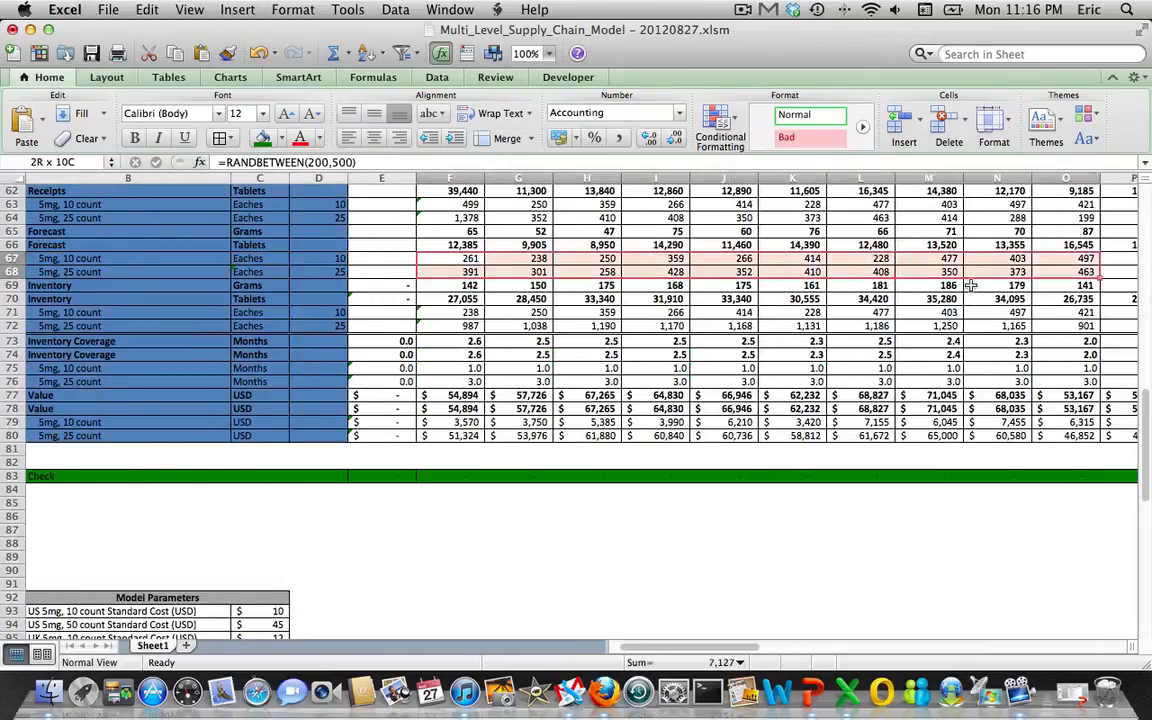
{"action": "key", "text": "shift+Right"}
{"action": "key", "text": "shift+Right"}
{"action": "key", "text": "shift+Right"}
{"action": "key", "text": "shift+Right"}
{"action": "key", "text": "shift+Right"}
{"action": "key", "text": "shift+Right"}
{"action": "key", "text": "shift+Right"}
{"action": "key", "text": "shift+Right"}
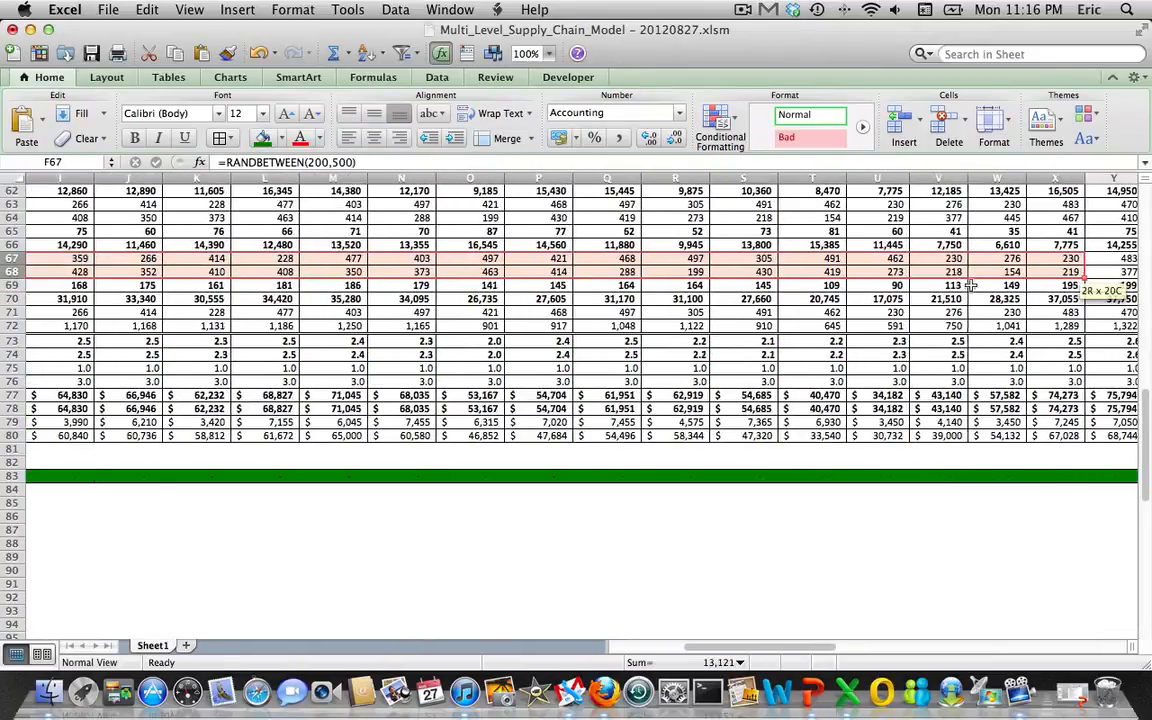
{"action": "key", "text": "shift+Right"}
{"action": "key", "text": "shift+Right"}
{"action": "key", "text": "shift+Right"}
{"action": "key", "text": "shift+Right"}
{"action": "key", "text": "shift+Right"}
{"action": "key", "text": "shift+Right"}
{"action": "key", "text": "shift+Right"}
{"action": "key", "text": "shift+Right"}
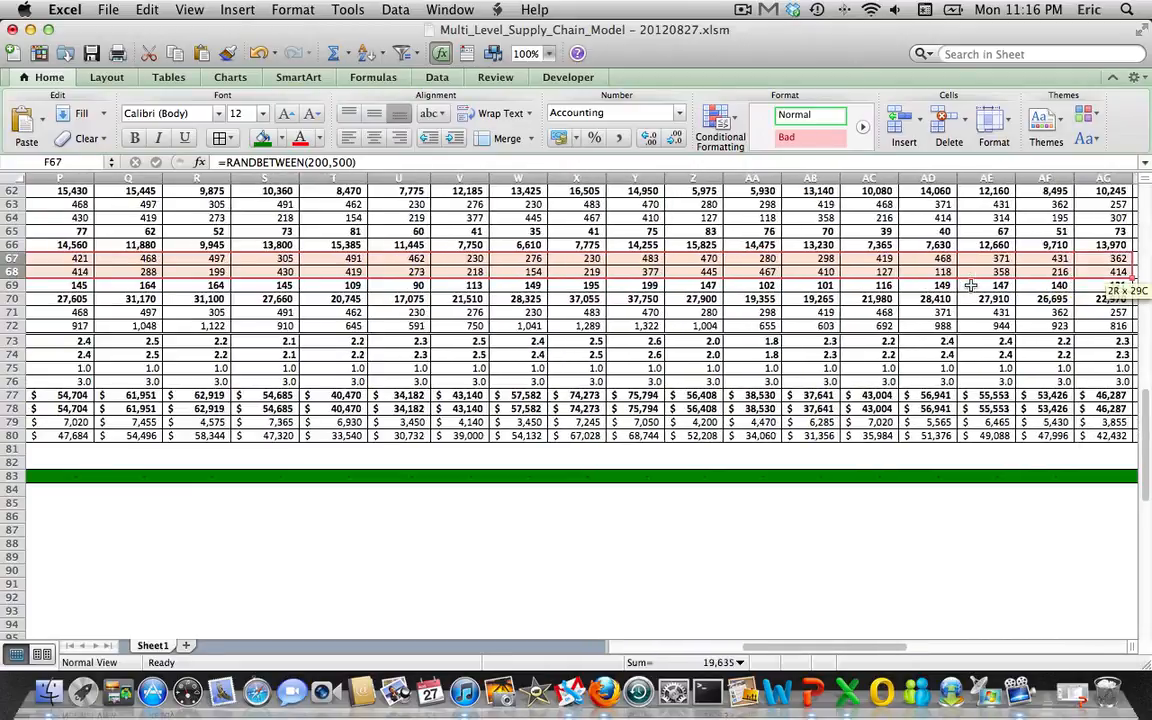
{"action": "key", "text": "shift+Right"}
{"action": "key", "text": "shift+Right"}
{"action": "key", "text": "shift+Right"}
{"action": "key", "text": "shift+Right"}
{"action": "key", "text": "shift+Right"}
{"action": "key", "text": "shift+Right"}
{"action": "key", "text": "shift+Right"}
{"action": "key", "text": "shift+Right"}
{"action": "key", "text": "shift+Right"}
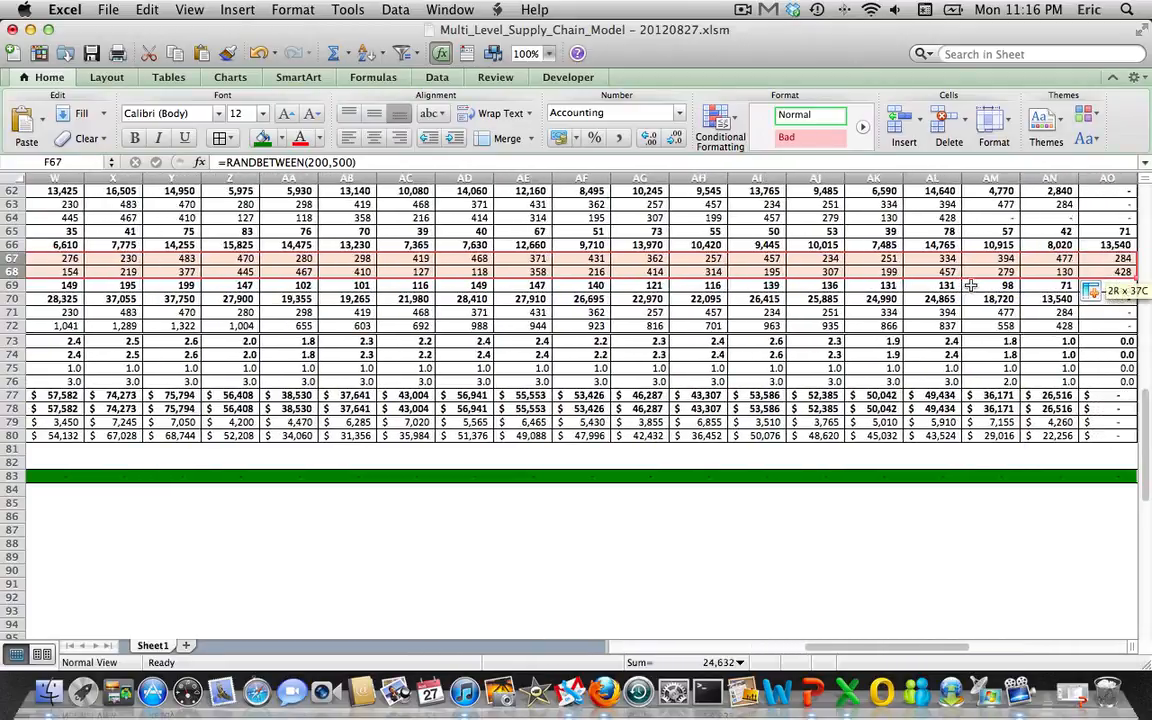
{"action": "key", "text": "shift+Left"}
{"action": "key", "text": "shift+Left"}
{"action": "key", "text": "shift+Left"}
{"action": "key", "text": "shift+Left"}
{"action": "key", "text": "shift+Left"}
{"action": "key", "text": "shift+Left"}
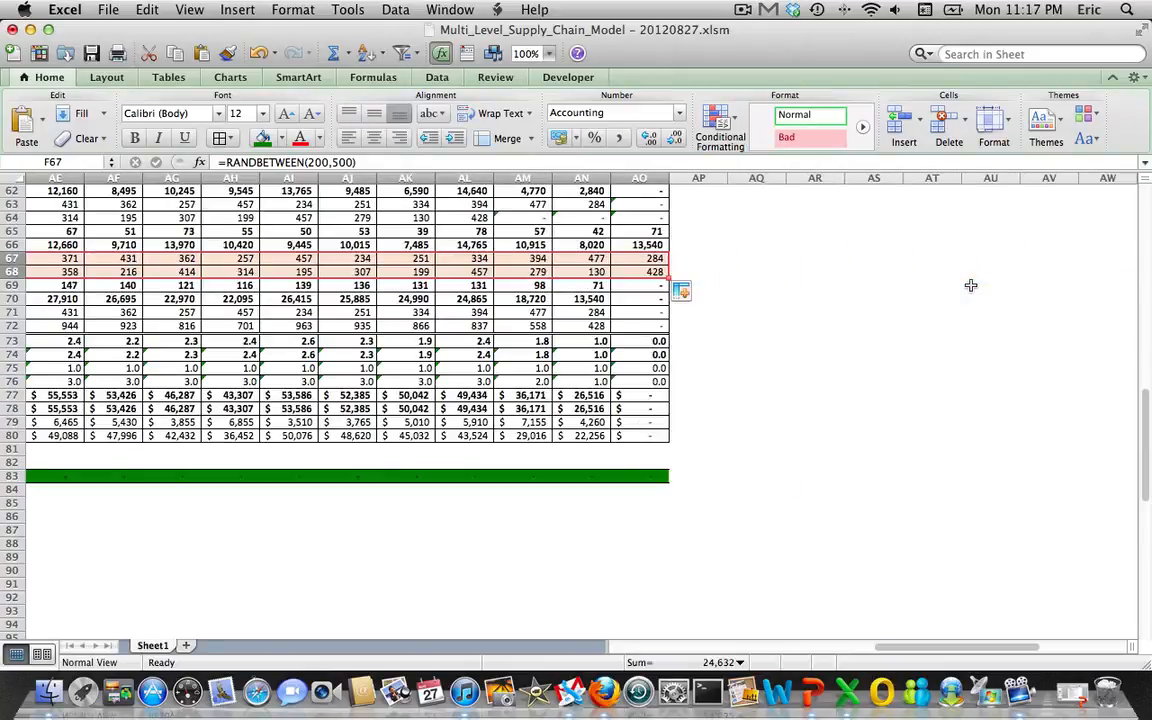
{"action": "key", "text": "super+c"}
{"action": "key", "text": "Left"}
{"action": "key", "text": "Right"}
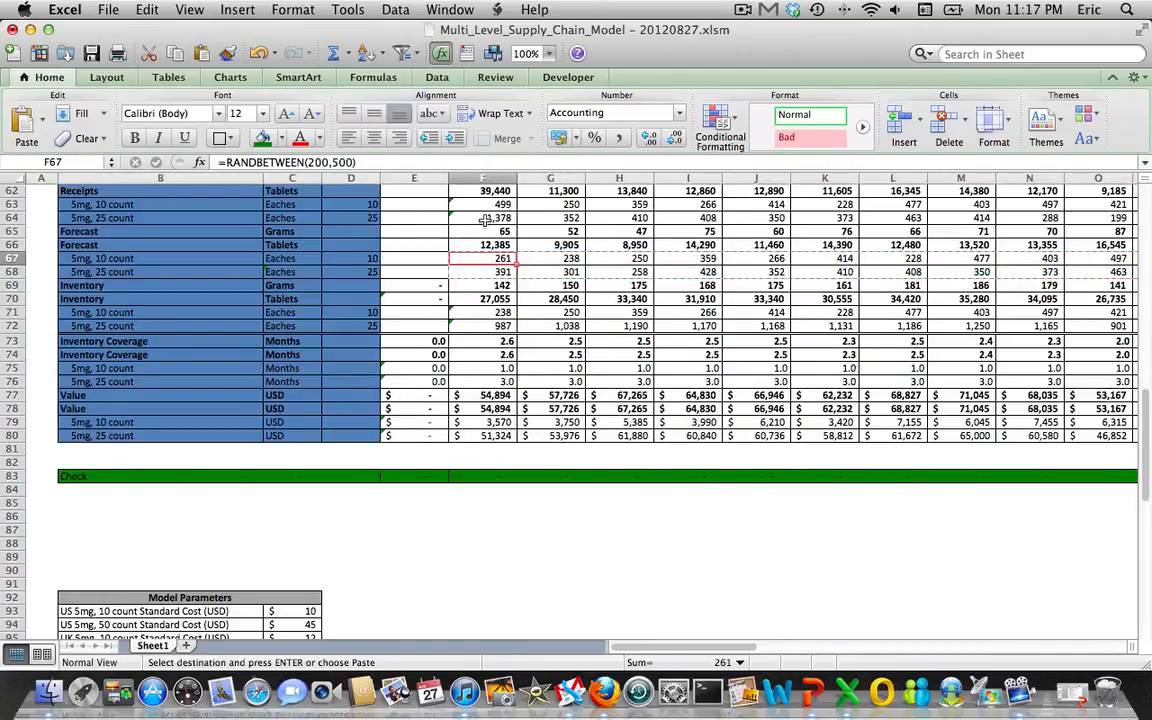
{"action": "left_click", "coordinate": [42, 118]}
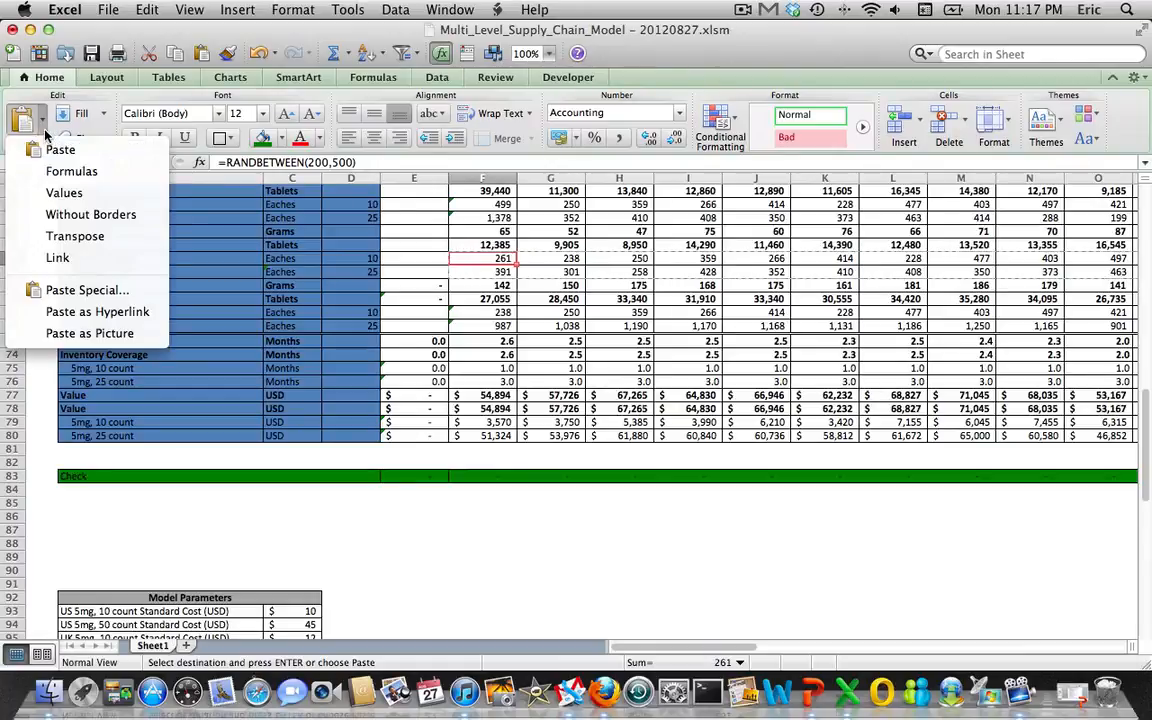
{"action": "left_click", "coordinate": [61, 192]}
- Enter Germany's Dec-12 starting inventory as 2,500 for the 10 count in E71 and 3,500 for the 25 count in E72
{"action": "key", "text": "Down"}
{"action": "key", "text": "Down"}
{"action": "key", "text": "Down"}
{"action": "key", "text": "Down"}
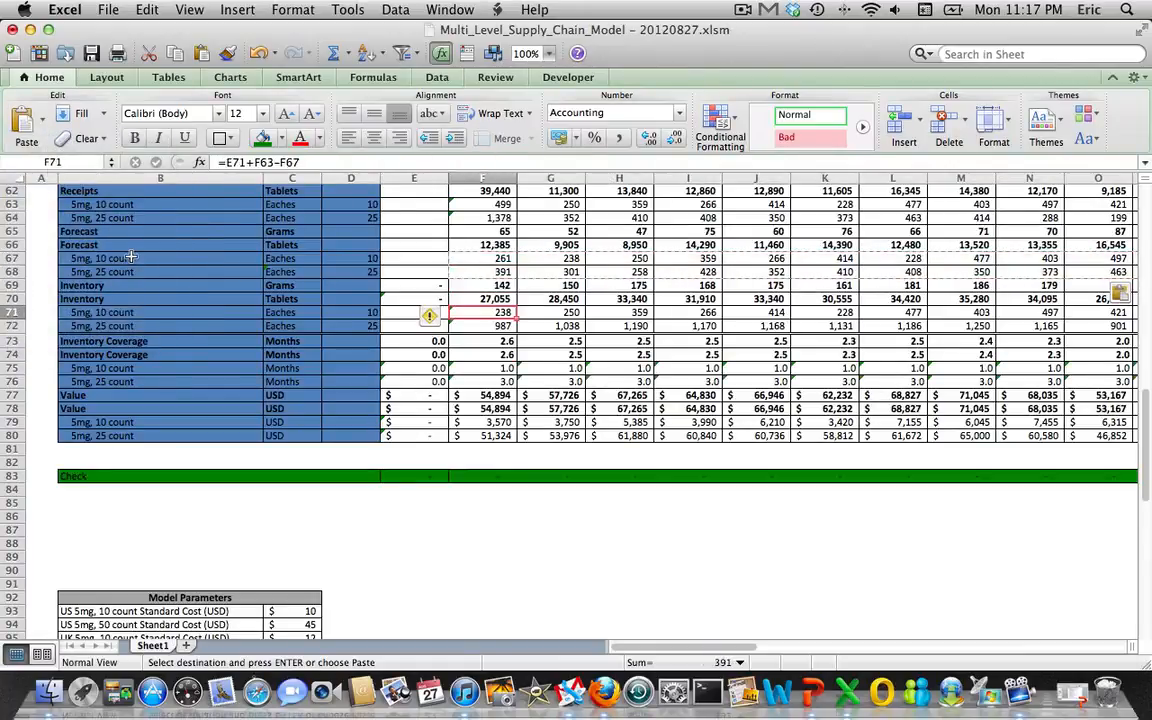
{"action": "key", "text": "Left"}
{"action": "type", "text": "2"}
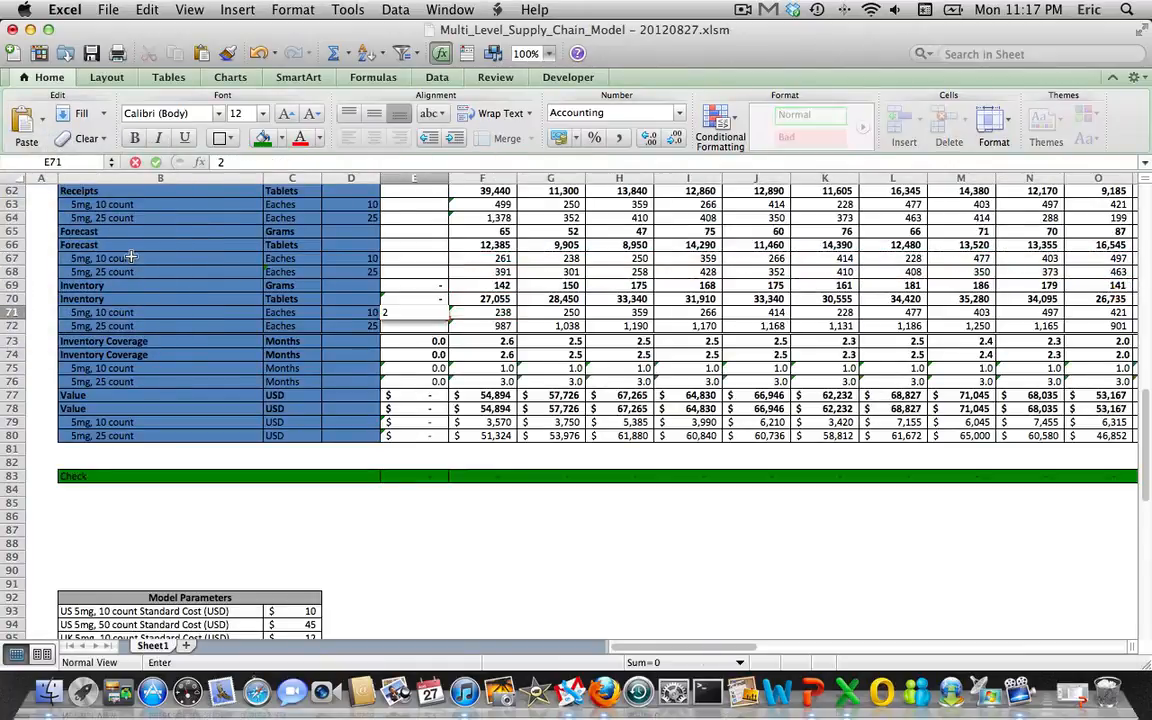
{"action": "type", "text": ",500"}
{"action": "key", "text": "Return"}
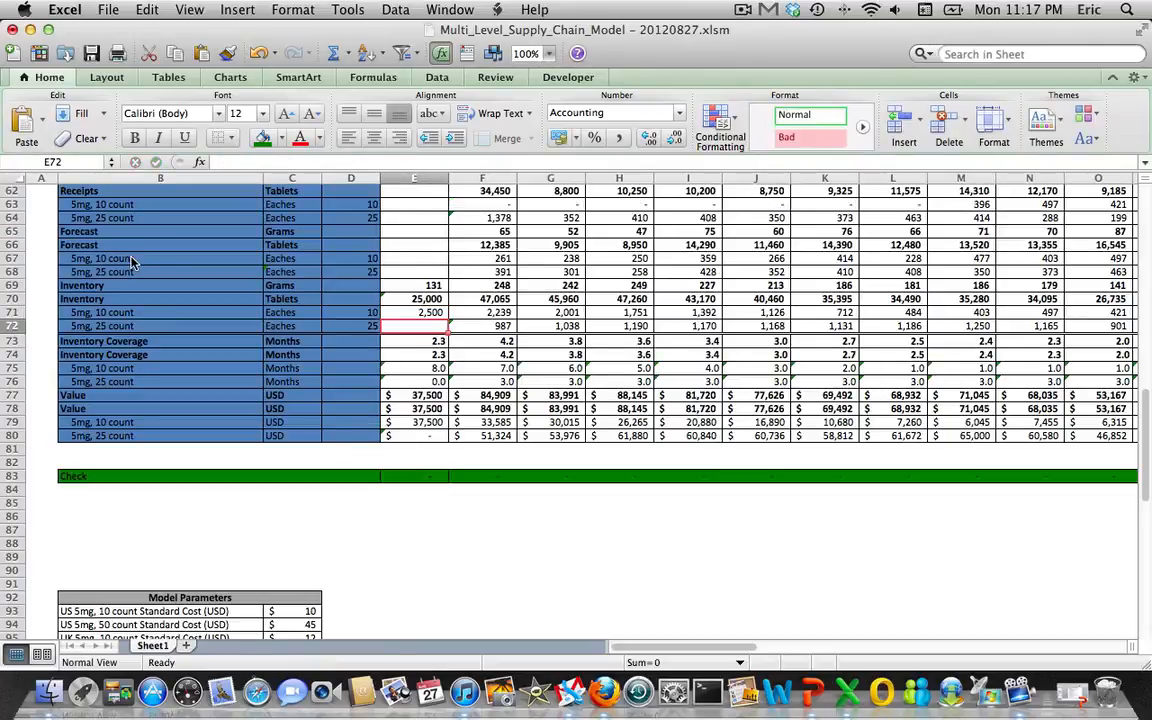
{"action": "type", "text": "3500"}
{"action": "key", "text": "Return"}
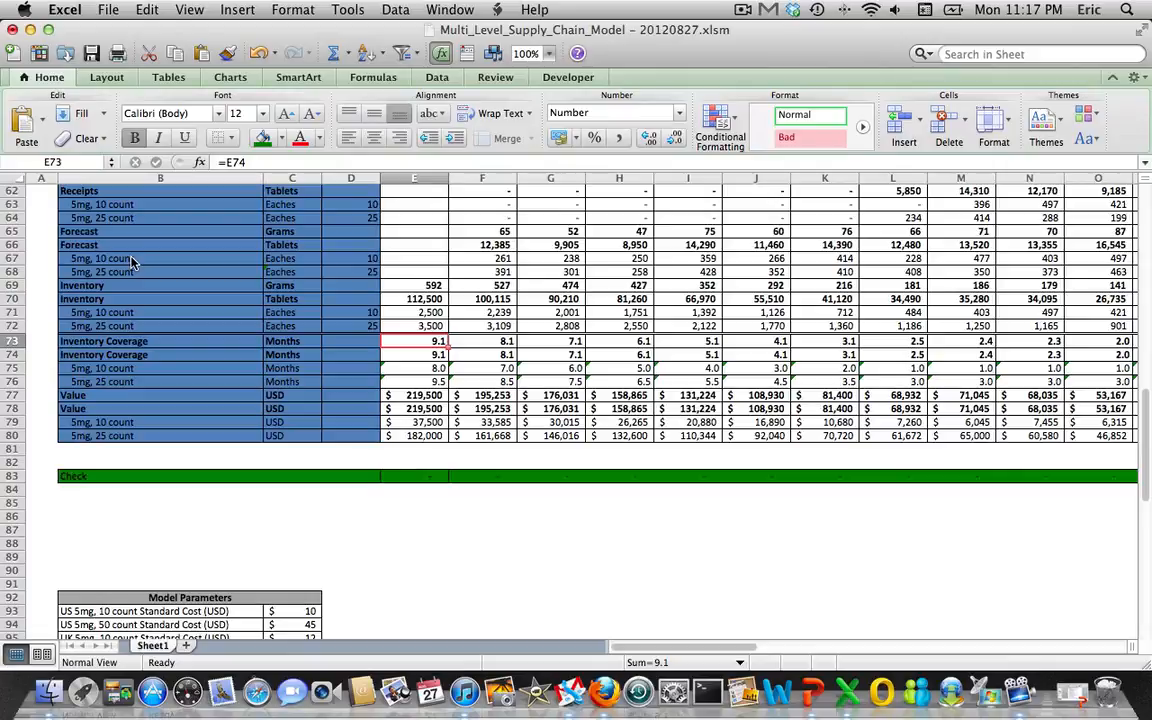
- Examine the Germany table's receipts, forecast, inventory, coverage and value rows for Feb-13 and Jul-13
{"action": "key", "text": "Up"}
{"action": "key", "text": "Up"}
{"action": "key", "text": "Up"}
{"action": "key", "text": "Right"}
{"action": "key", "text": "Right"}
{"action": "key", "text": "Up"}
{"action": "key", "text": "Up"}
{"action": "key", "text": "Up"}
{"action": "key", "text": "Up"}
{"action": "key", "text": "Up"}
{"action": "key", "text": "Up"}
{"action": "key", "text": "Up"}
{"action": "key", "text": "Up"}
{"action": "key", "text": "Up"}
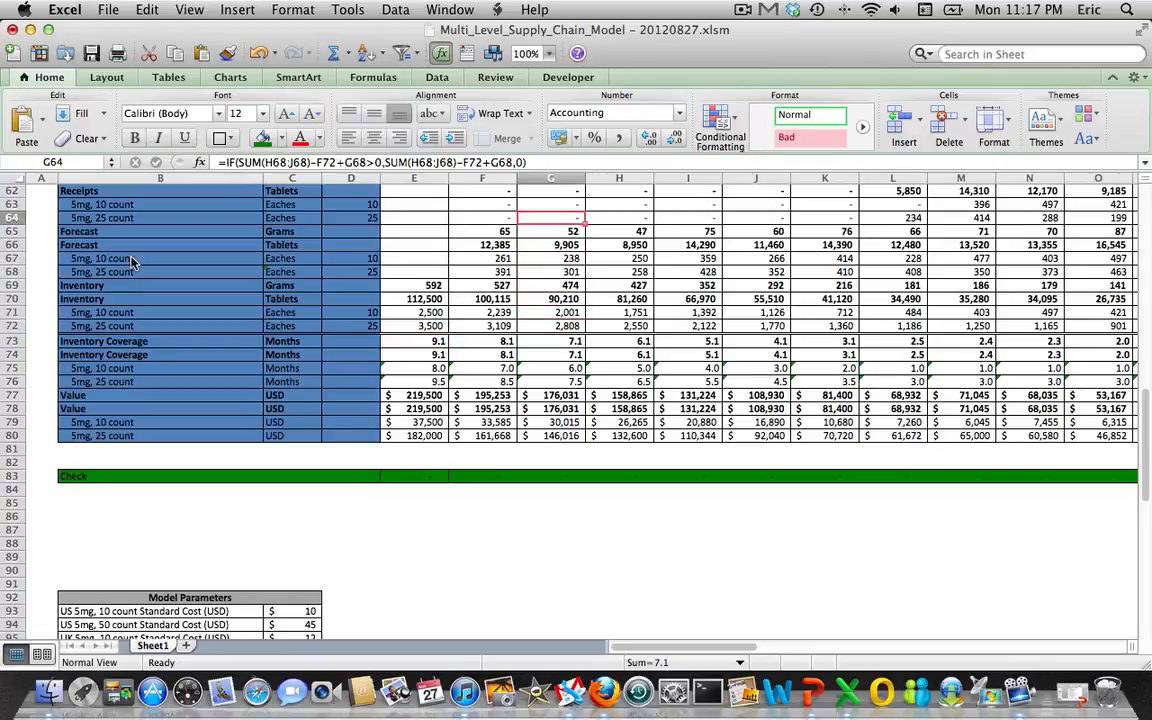
{"action": "key", "text": "Up"}
{"action": "key", "text": "Down"}
{"action": "key", "text": "Down"}
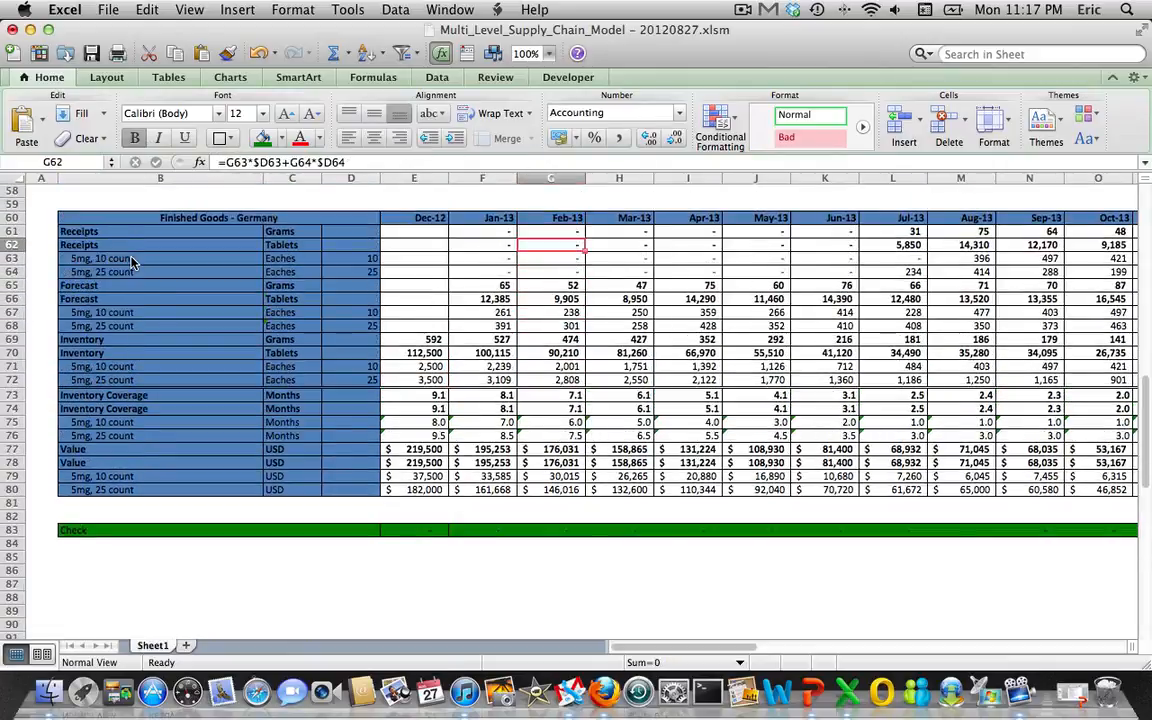
{"action": "key", "text": "Right"}
{"action": "key", "text": "Right"}
{"action": "key", "text": "Right"}
{"action": "key", "text": "Right"}
{"action": "key", "text": "Right"}
{"action": "key", "text": "Down"}
{"action": "key", "text": "Down"}
{"action": "key", "text": "Down"}
{"action": "key", "text": "Down"}
{"action": "key", "text": "Down"}
{"action": "key", "text": "Down"}
{"action": "key", "text": "Down"}
{"action": "key", "text": "Down"}
{"action": "key", "text": "Down"}
{"action": "key", "text": "Down"}
{"action": "key", "text": "Down"}
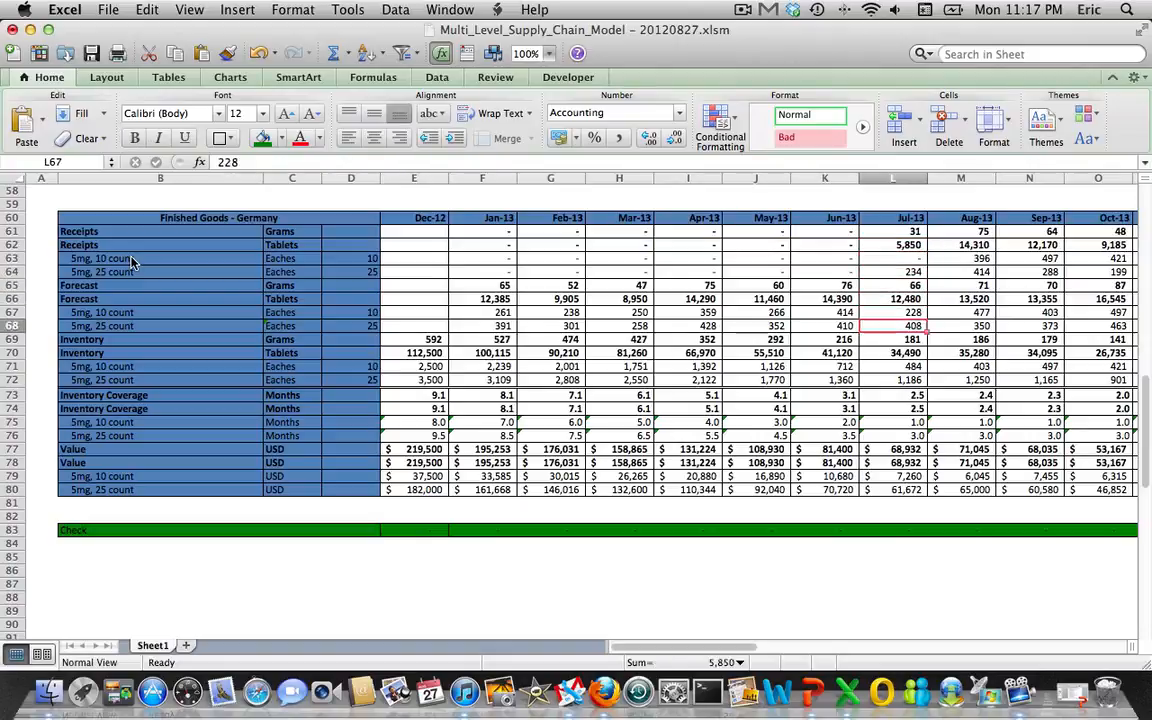
{"action": "key", "text": "Down"}
{"action": "key", "text": "Down"}
{"action": "key", "text": "Down"}
{"action": "key", "text": "Down"}
{"action": "key", "text": "Down"}
{"action": "key", "text": "Down"}
{"action": "key", "text": "Down"}
{"action": "key", "text": "Down"}
{"action": "key", "text": "Down"}
{"action": "key", "text": "Down"}
{"action": "key", "text": "Down"}
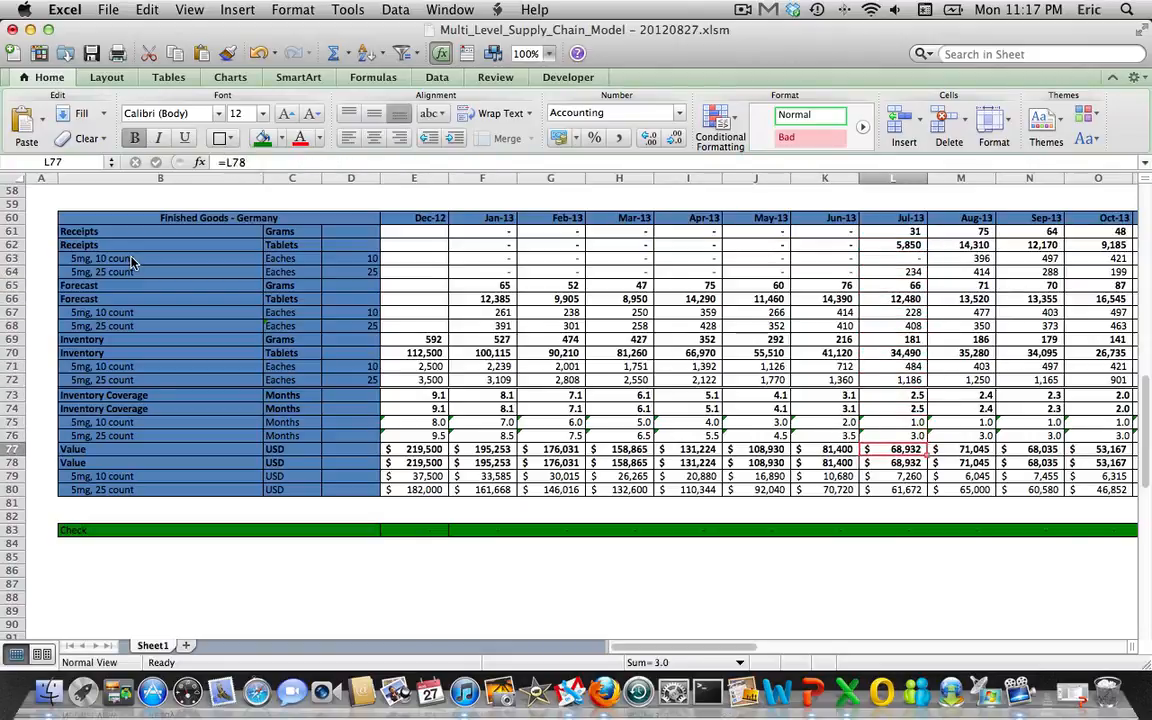
{"action": "key", "text": "Down"}
{"action": "key", "text": "Down"}
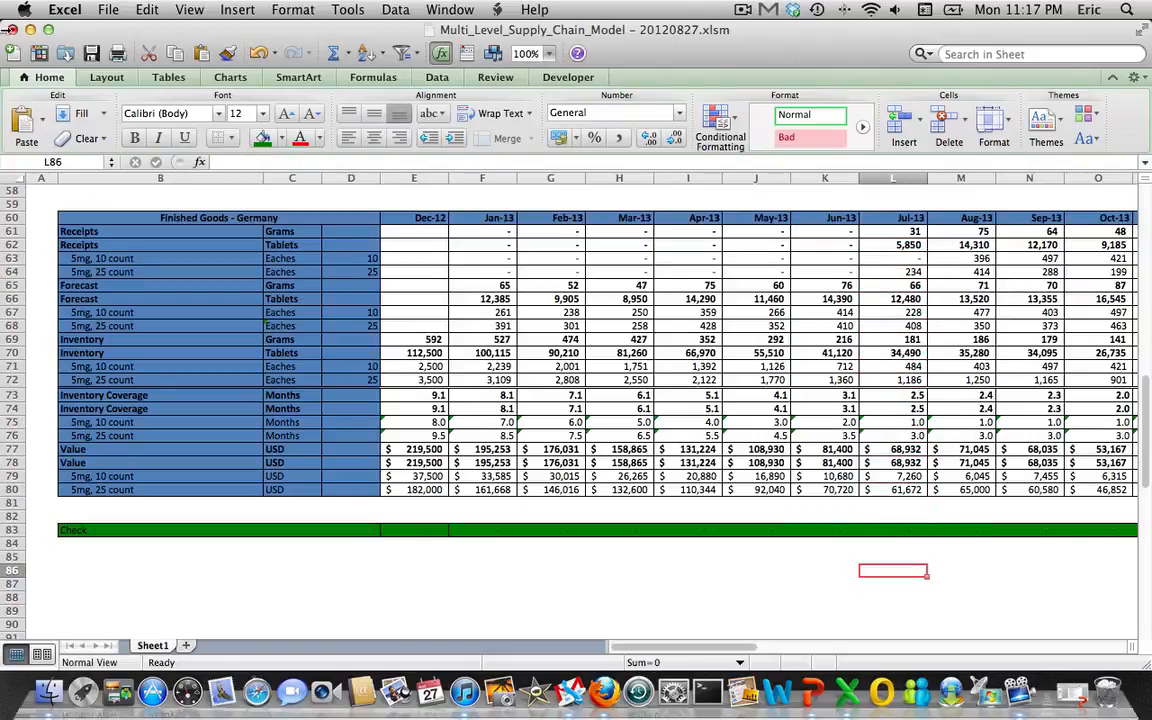
- Save the supply chain model workbook with the completed Germany table
{"action": "left_click", "coordinate": [90, 53]}
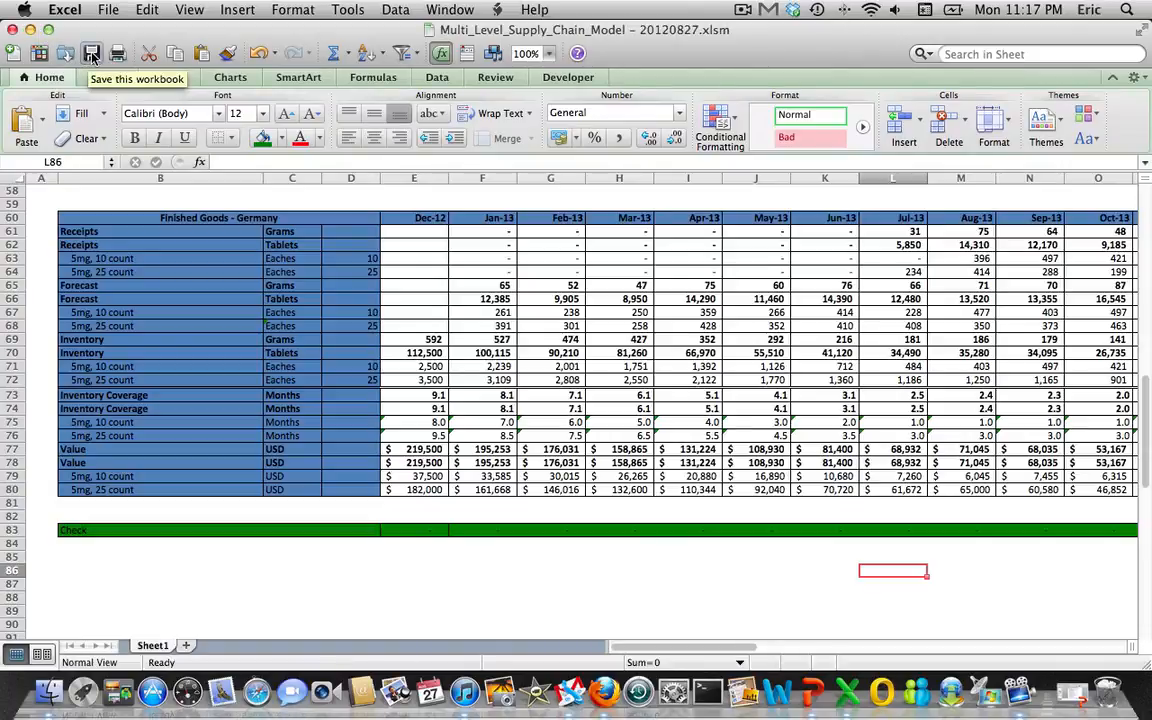
{"action": "key", "text": "Down"}
{"action": "key", "text": "Down"}
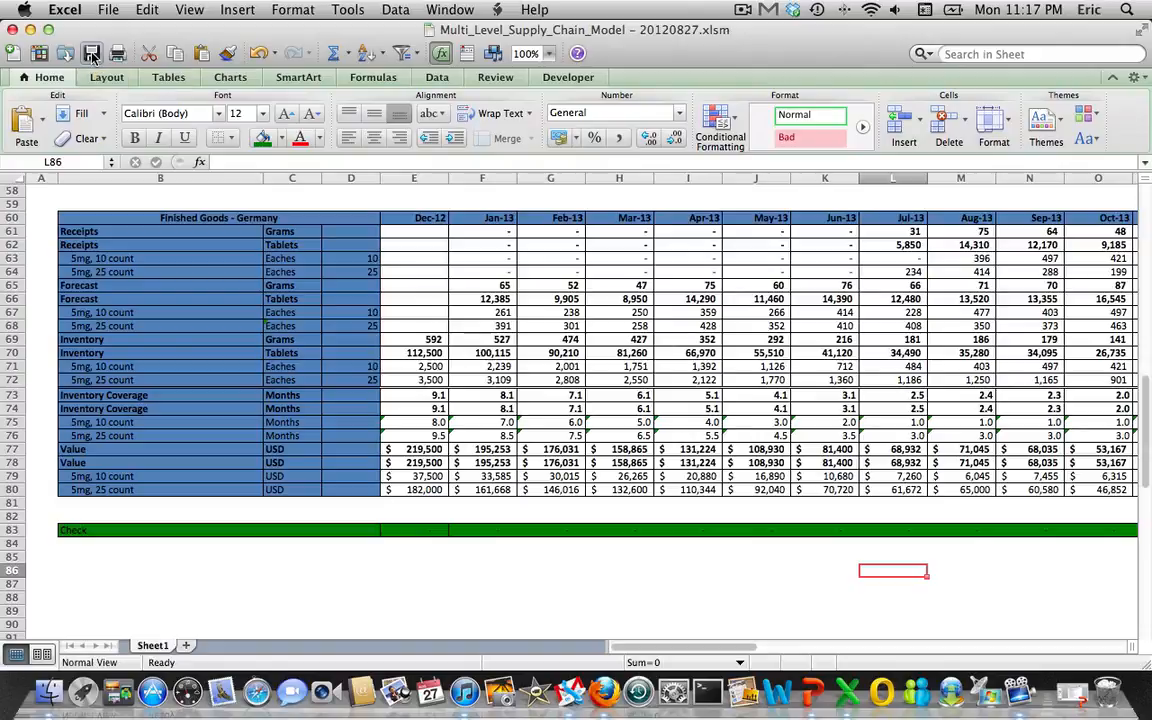
- Move back up column A from below the Germany table to review the UK finished goods table above it
{"action": "key", "text": "Left"}
{"action": "key", "text": "Left"}
{"action": "key", "text": "Left"}
{"action": "key", "text": "Left"}
{"action": "key", "text": "Left"}
{"action": "key", "text": "Left"}
{"action": "key", "text": "Left"}
{"action": "key", "text": "Left"}
{"action": "key", "text": "Left"}
{"action": "key", "text": "Left"}
{"action": "key", "text": "Left"}
{"action": "key", "text": "Up"}
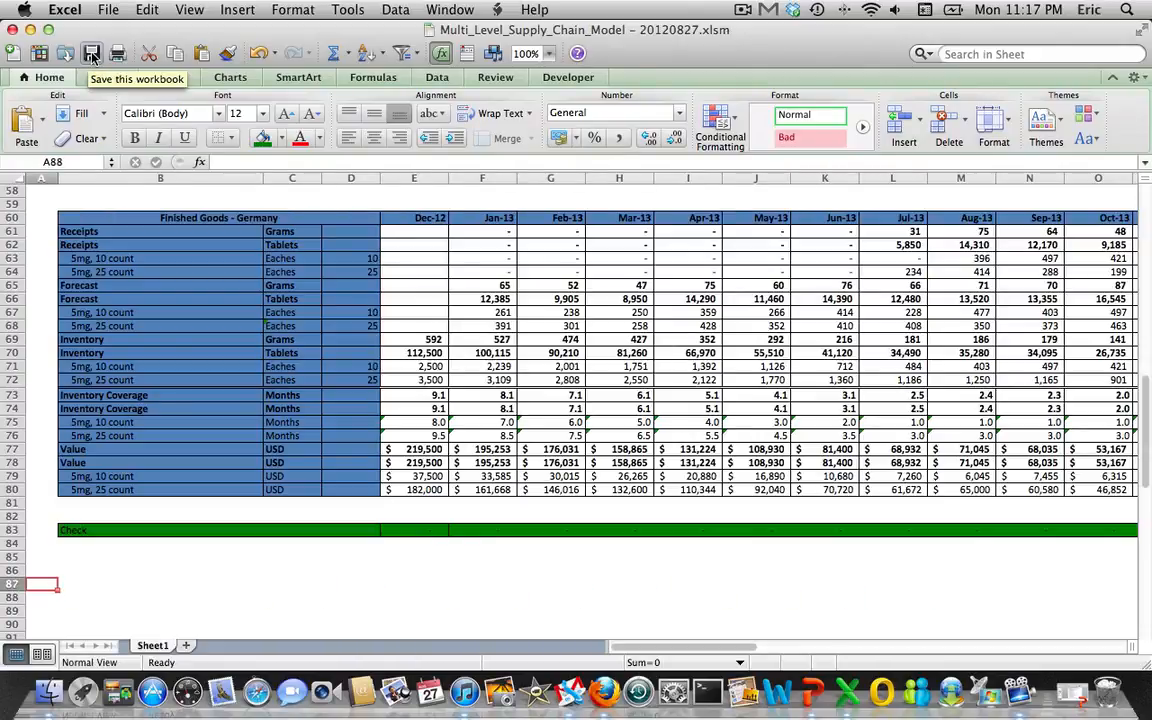
{"action": "key", "text": "Up"}
{"action": "key", "text": "Up"}
{"action": "key", "text": "Up"}
{"action": "key", "text": "Up"}
{"action": "key", "text": "Up"}
{"action": "key", "text": "Up"}
{"action": "key", "text": "Up"}
{"action": "key", "text": "Up"}
{"action": "key", "text": "Up"}
{"action": "key", "text": "Up"}
{"action": "key", "text": "Up"}
{"action": "key", "text": "Up"}
{"action": "key", "text": "Up"}
{"action": "key", "text": "Up"}
{"action": "key", "text": "Up"}
{"action": "key", "text": "Up"}
{"action": "key", "text": "Up"}
{"action": "key", "text": "Up"}
{"action": "key", "text": "Up"}
{"action": "key", "text": "Up"}
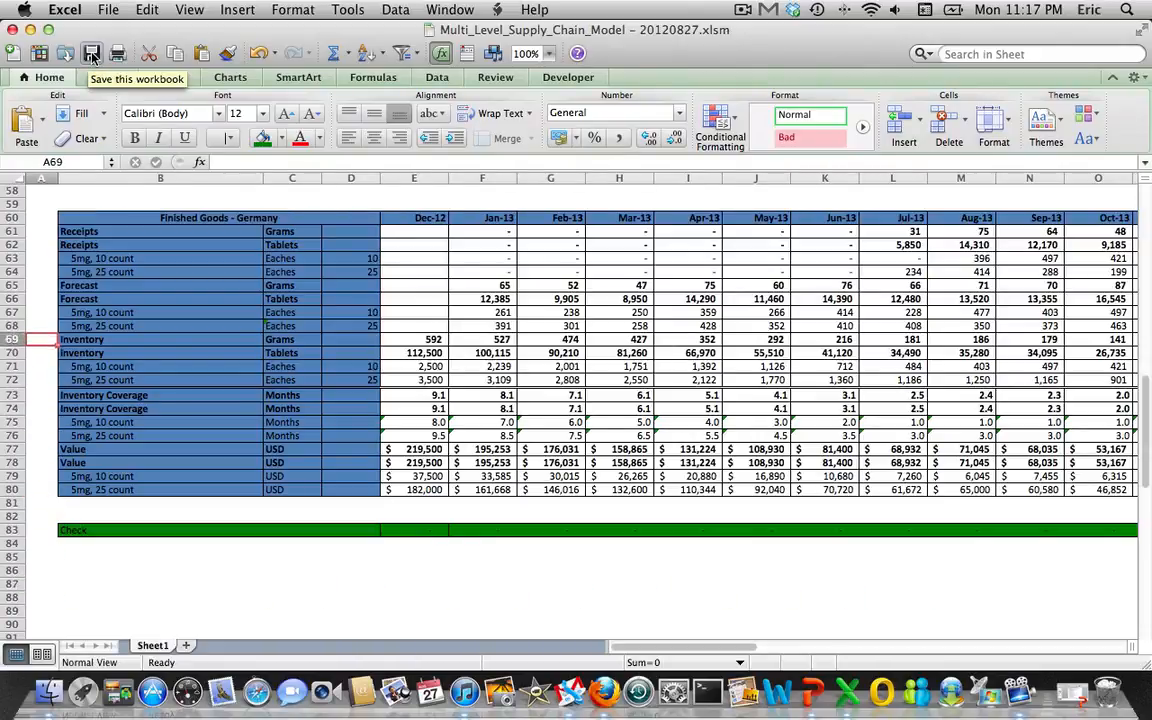
{"action": "key", "text": "Up"}
{"action": "key", "text": "Up"}
{"action": "key", "text": "Up"}
{"action": "key", "text": "Up"}
{"action": "key", "text": "Up"}
{"action": "key", "text": "Up"}
{"action": "key", "text": "Up"}
{"action": "key", "text": "Up"}
{"action": "key", "text": "Up"}
{"action": "key", "text": "Up"}
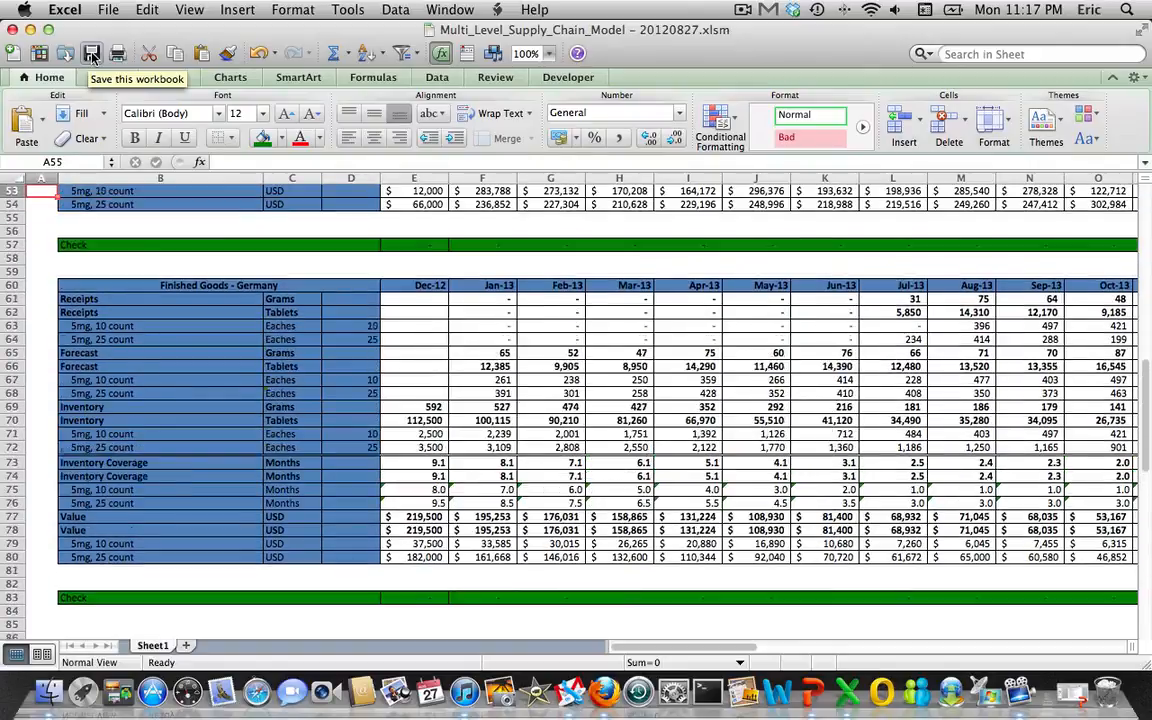
{"action": "key", "text": "Up"}
{"action": "key", "text": "Up"}
{"action": "key", "text": "Up"}
{"action": "key", "text": "Up"}
{"action": "key", "text": "Up"}
{"action": "key", "text": "Up"}
{"action": "key", "text": "Up"}
{"action": "key", "text": "Up"}
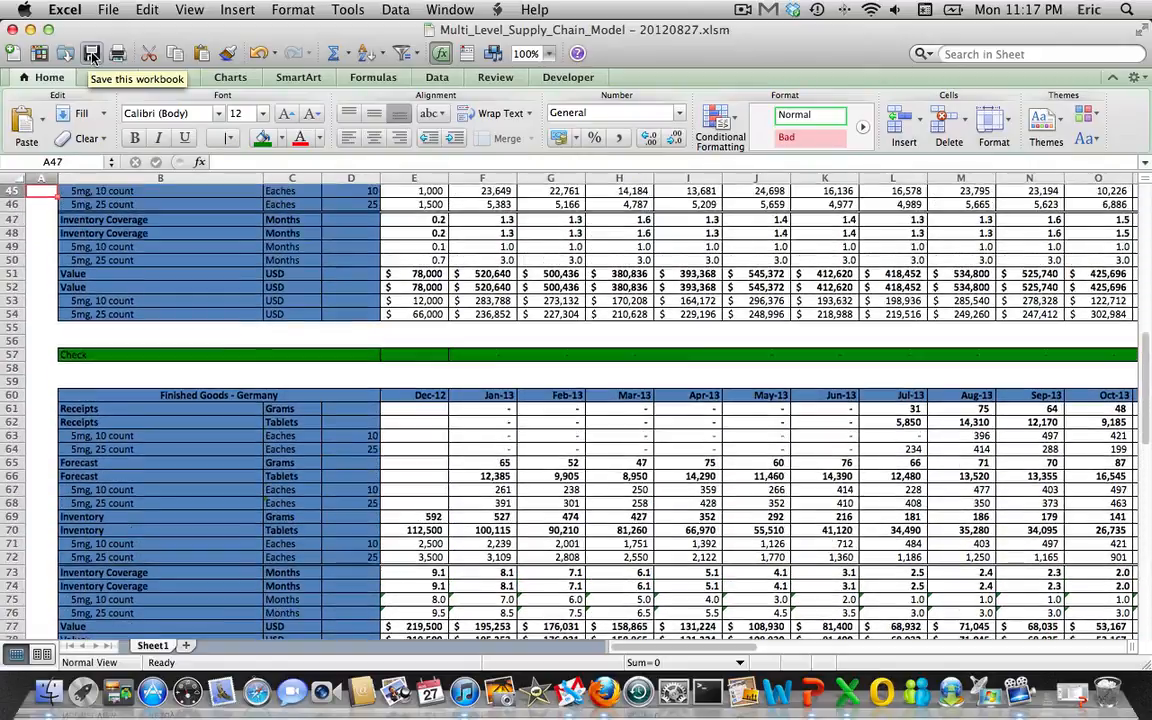